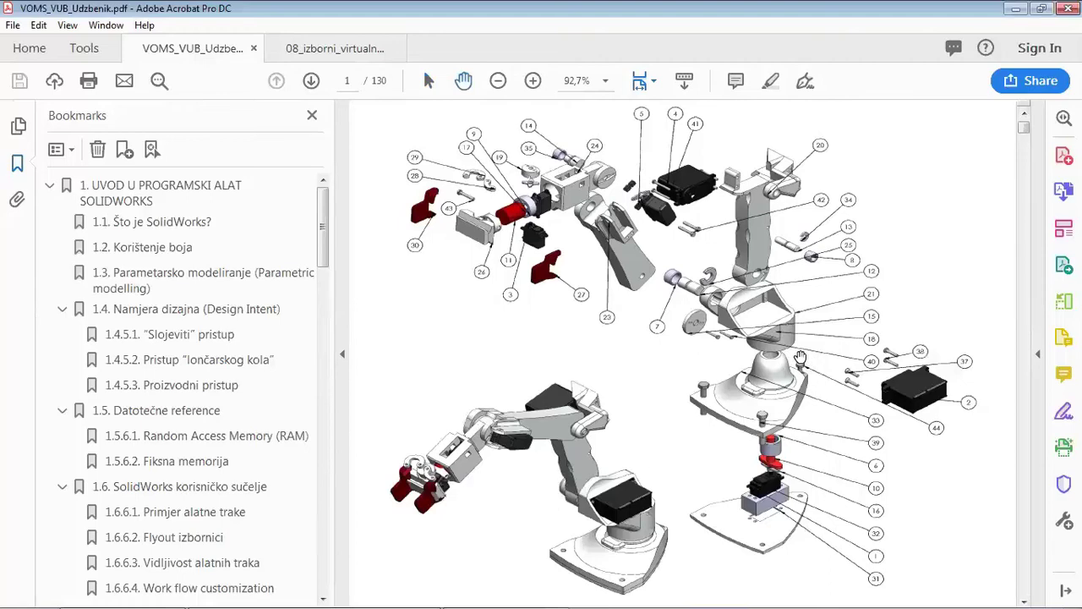
# - Jump to section 1.1 Što je SolidWorks? using its bookmark
pyautogui.scroll(-5, 800, 356)
pyautogui.scroll(-1, 800, 357)
pyautogui.scroll(-3, 800, 357)
pyautogui.scroll(-5, 799, 357)
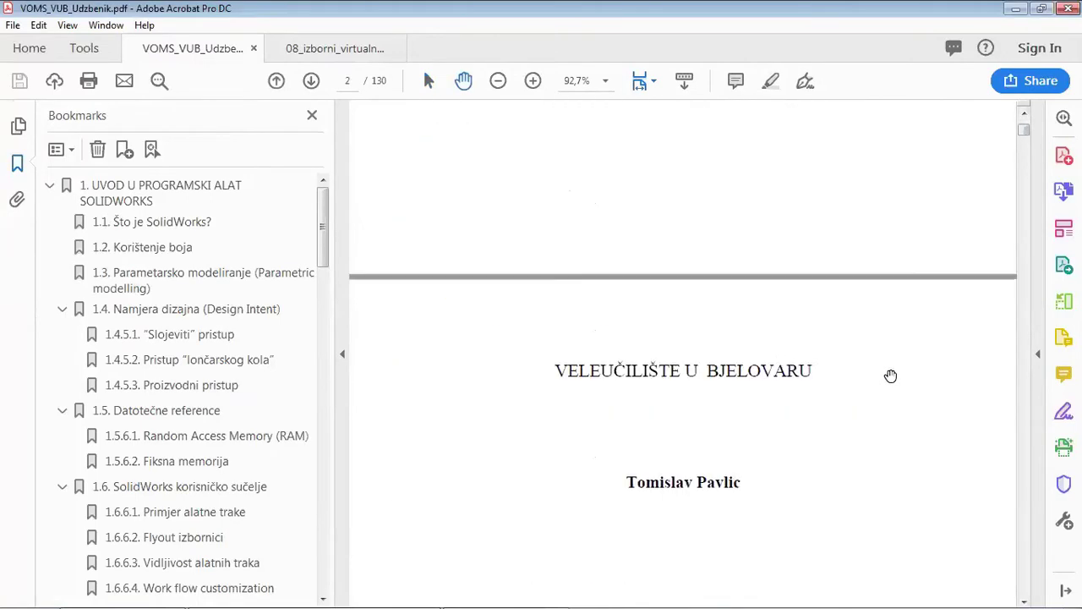
pyautogui.scroll(-3, 890, 375)
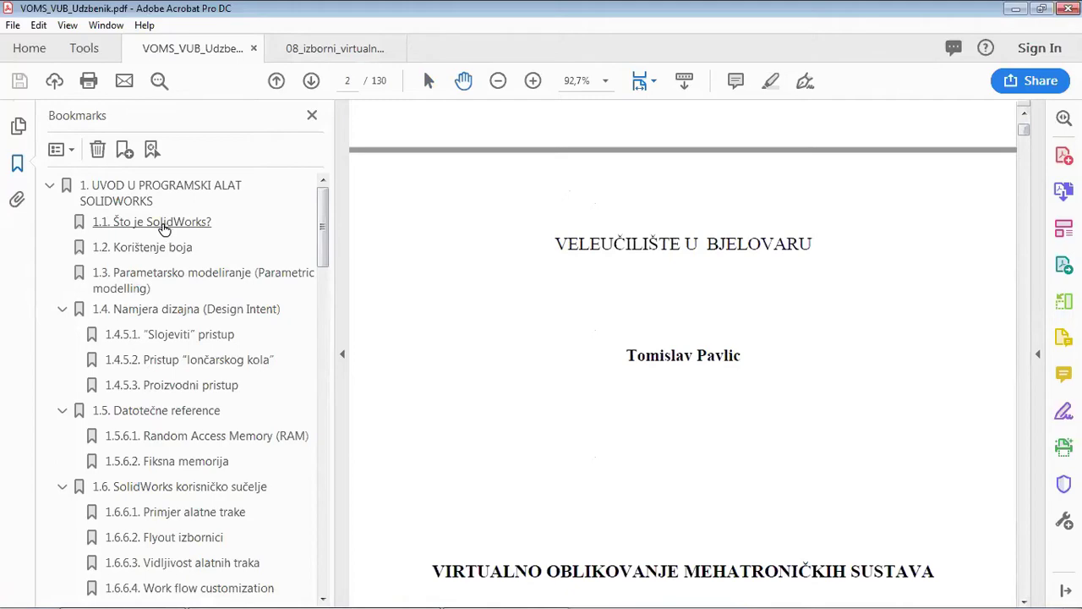
pyautogui.click(165, 226)
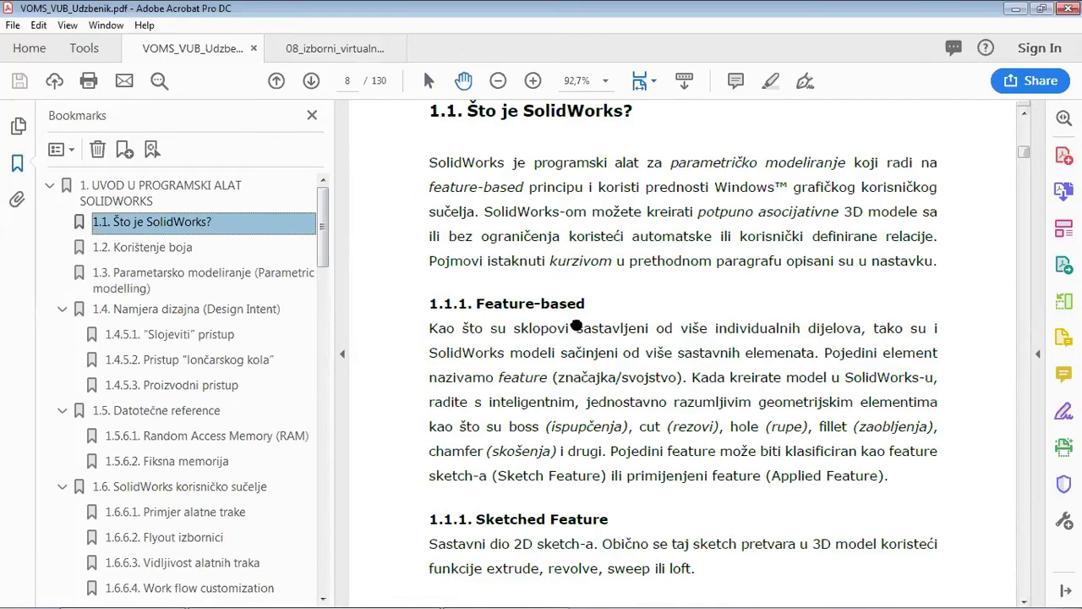
# - Read down through sections 1.1 and 1.2 to section 1.3 on page 11
pyautogui.scroll(-1, 602, 362)
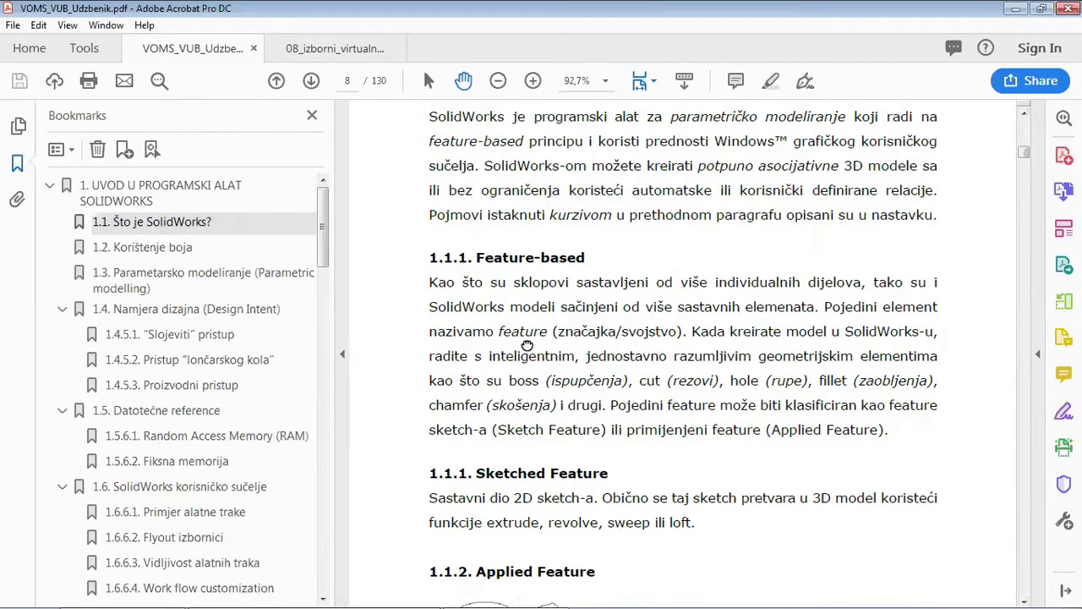
pyautogui.scroll(-2, 545, 255)
pyautogui.scroll(-2, 544, 255)
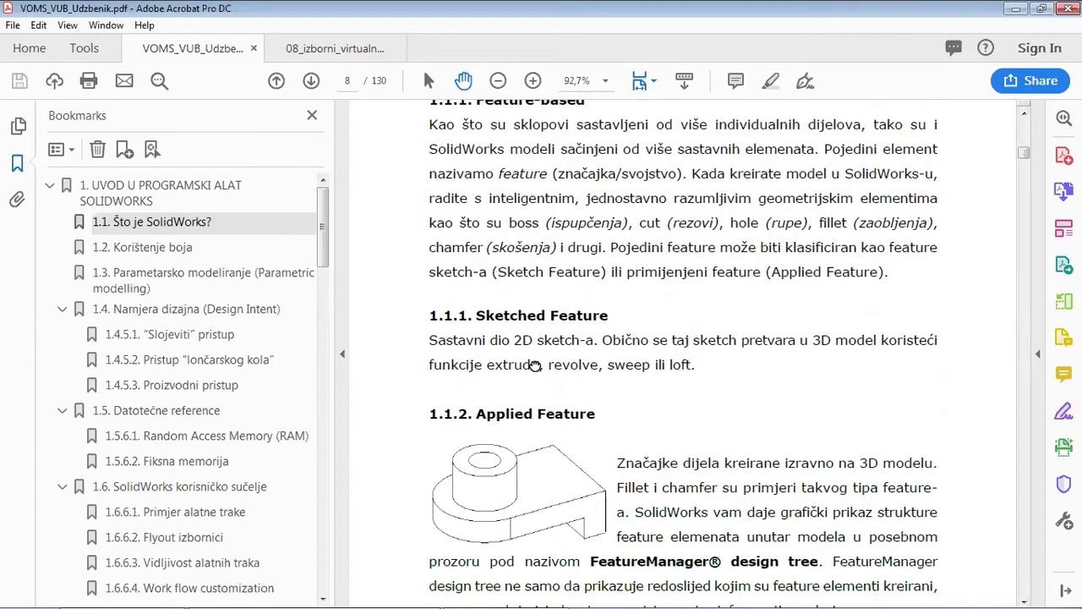
pyautogui.scroll(-1, 542, 270)
pyautogui.scroll(-3, 542, 270)
pyautogui.scroll(-3, 560, 299)
pyautogui.scroll(-4, 568, 253)
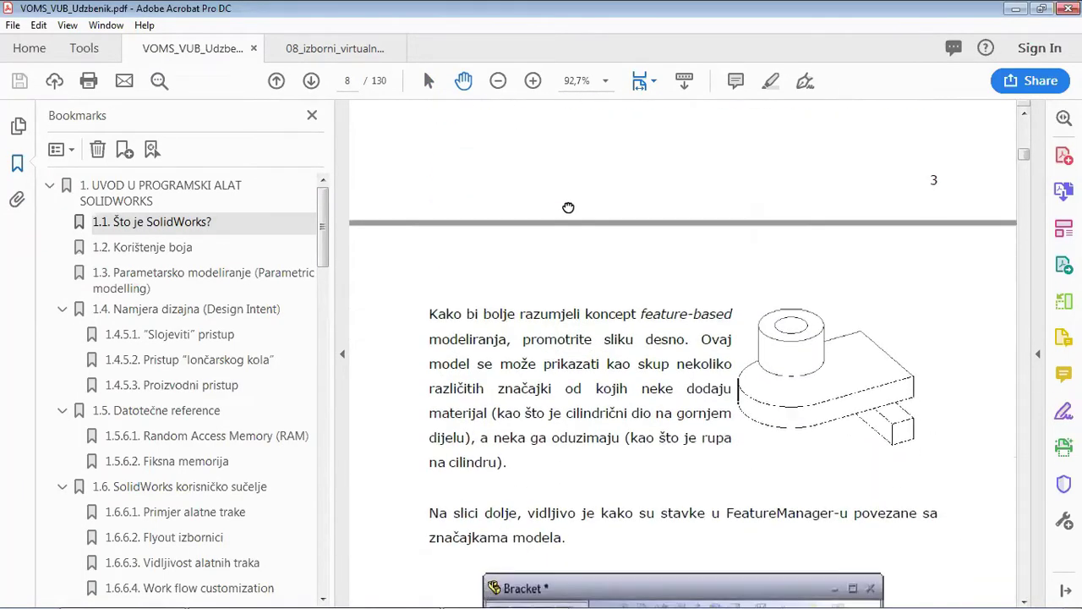
pyautogui.scroll(-4, 647, 273)
pyautogui.scroll(-5, 644, 280)
pyautogui.scroll(-6, 644, 280)
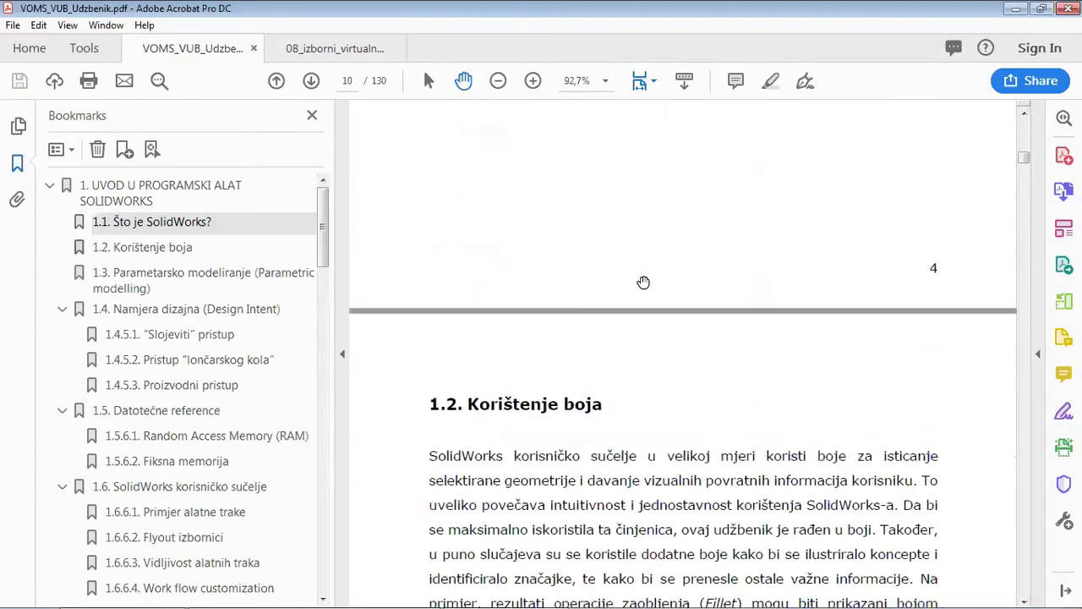
pyautogui.scroll(-2, 644, 282)
pyautogui.scroll(-3, 644, 282)
pyautogui.scroll(-3, 644, 281)
pyautogui.scroll(-3, 644, 281)
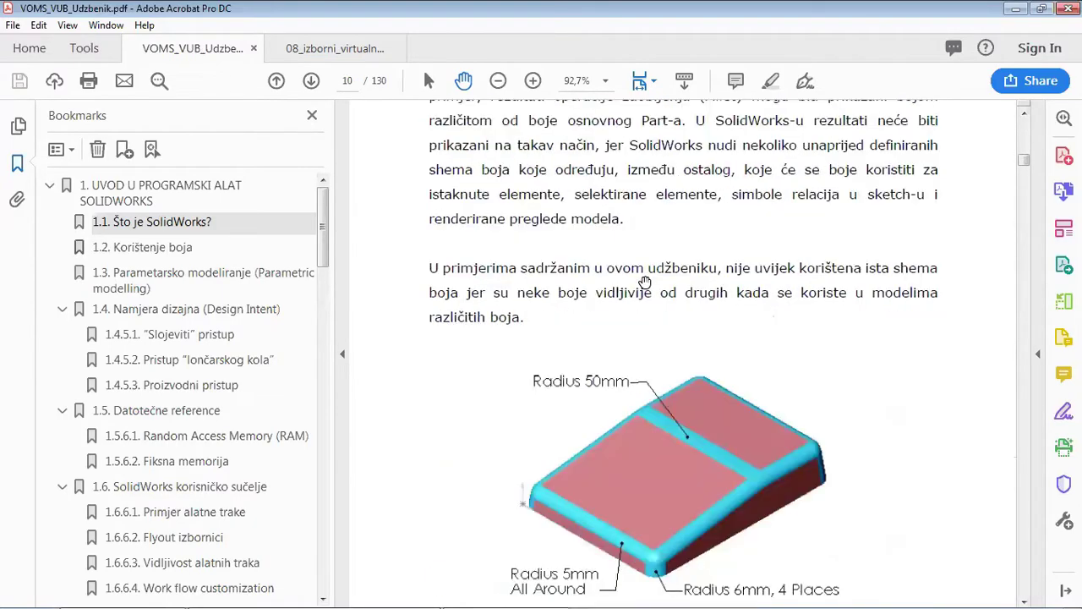
pyautogui.scroll(-6, 689, 461)
# - Scroll through section 1.3 Parametarsko modeliranje to the 1.4 Namjera dizajna heading on page 13
pyautogui.scroll(-6, 761, 427)
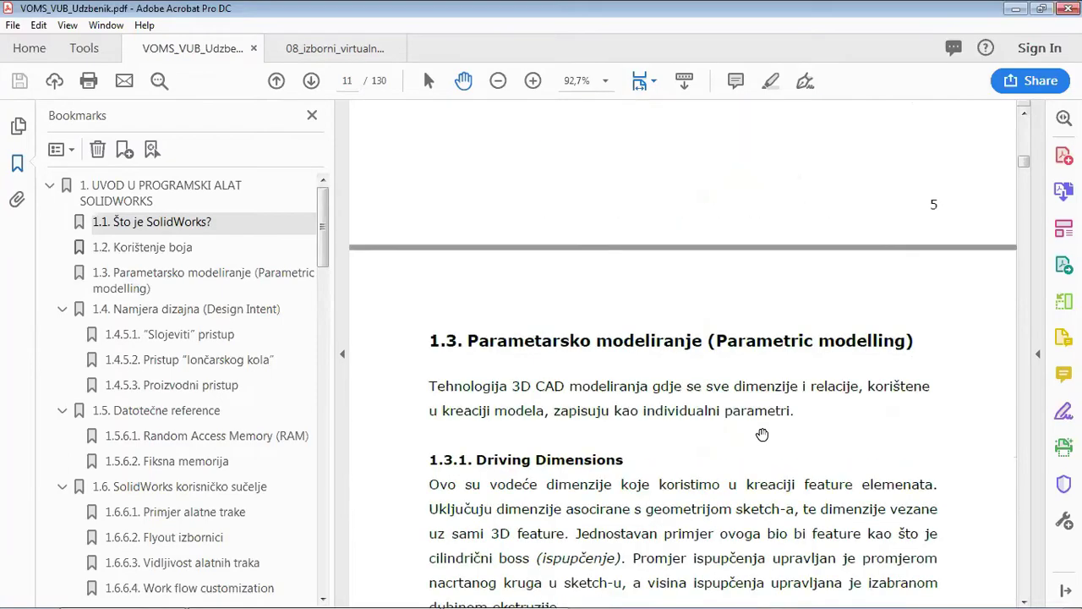
pyautogui.scroll(-3, 689, 457)
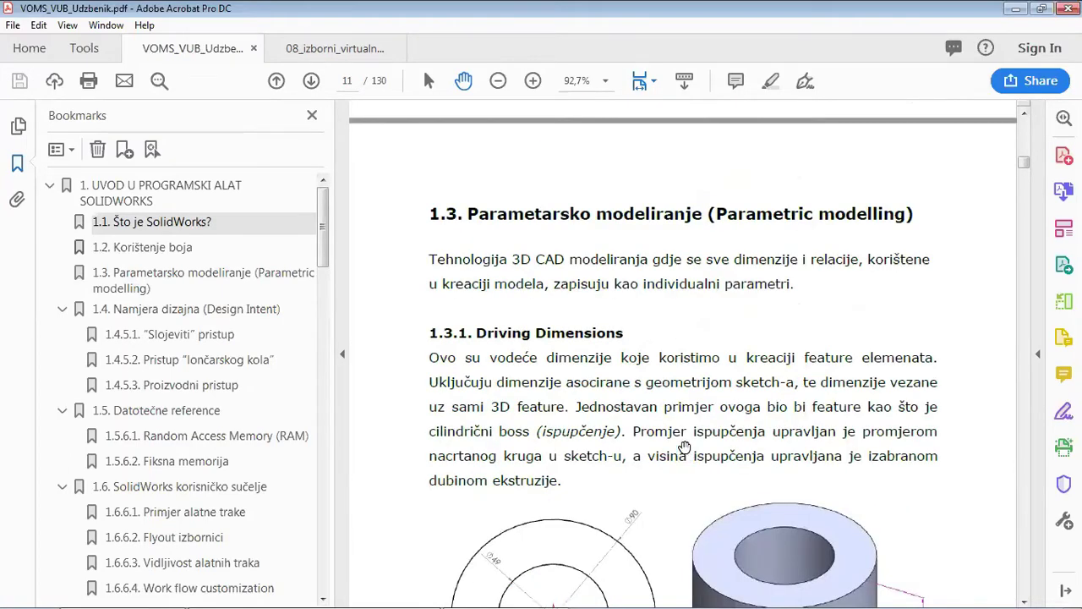
pyautogui.scroll(-3, 673, 440)
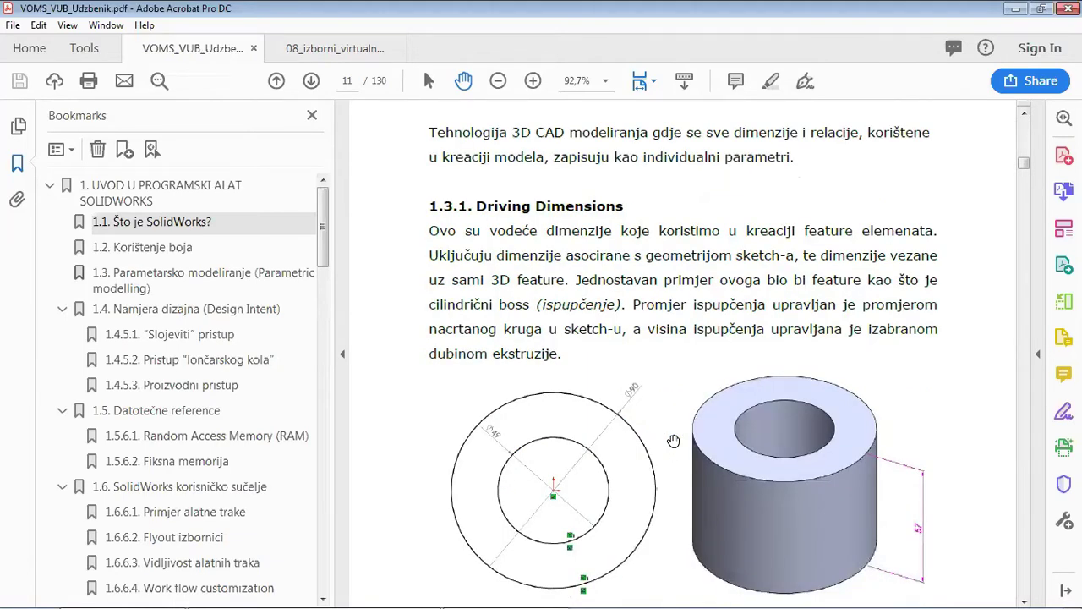
pyautogui.scroll(-3, 673, 440)
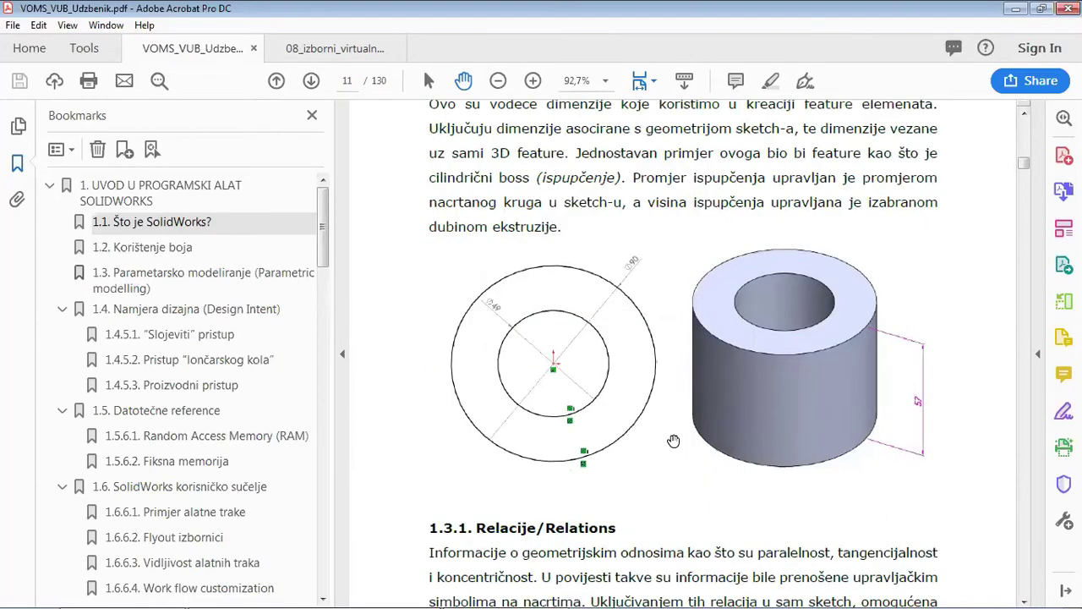
pyautogui.scroll(3, 673, 440)
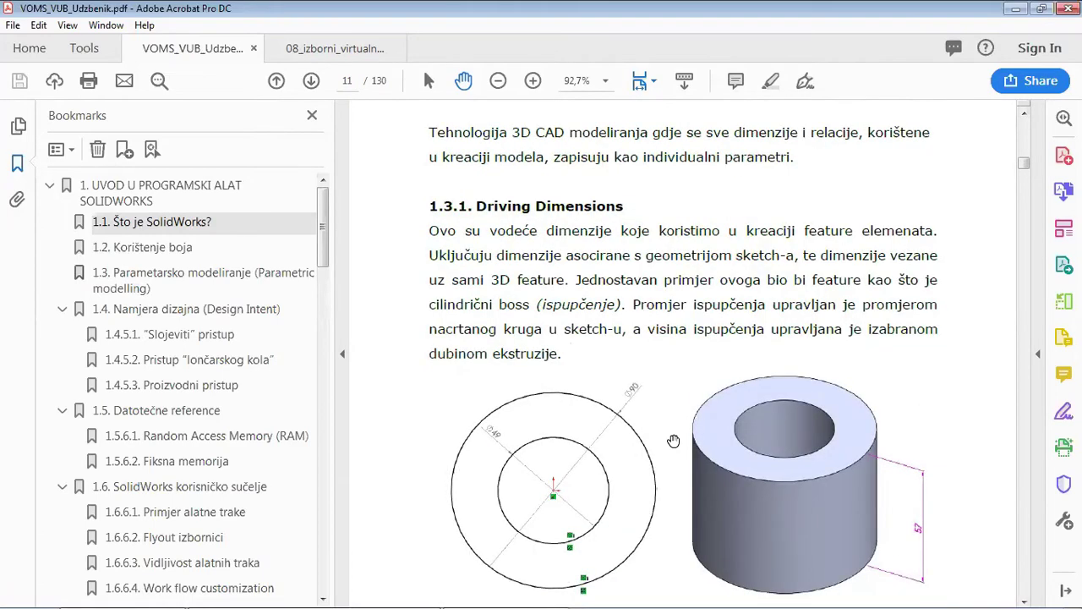
pyautogui.scroll(-2, 665, 366)
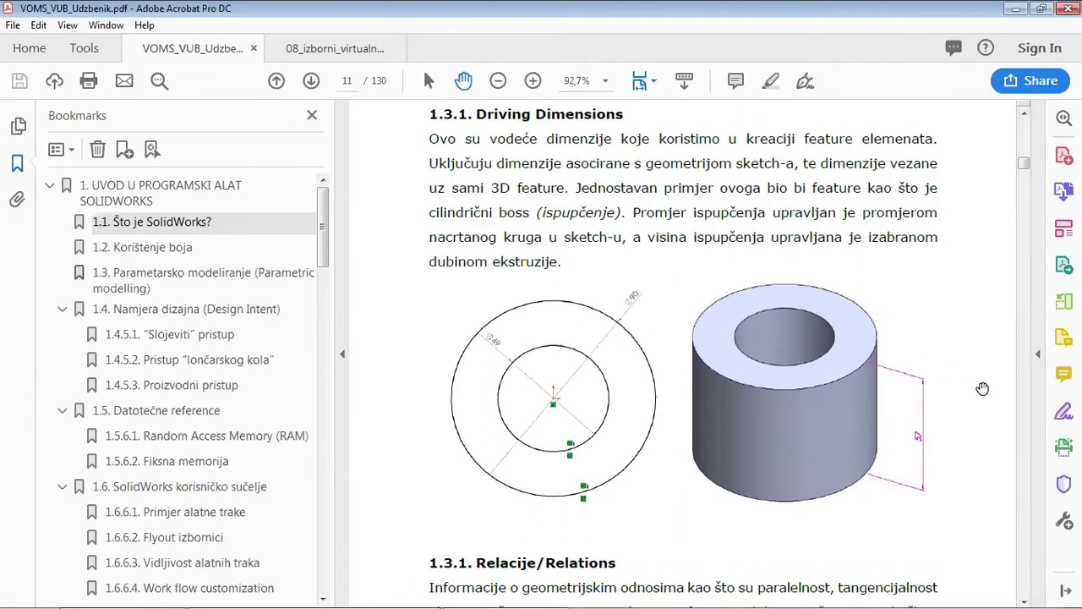
pyautogui.scroll(-3, 972, 391)
pyautogui.scroll(-3, 972, 394)
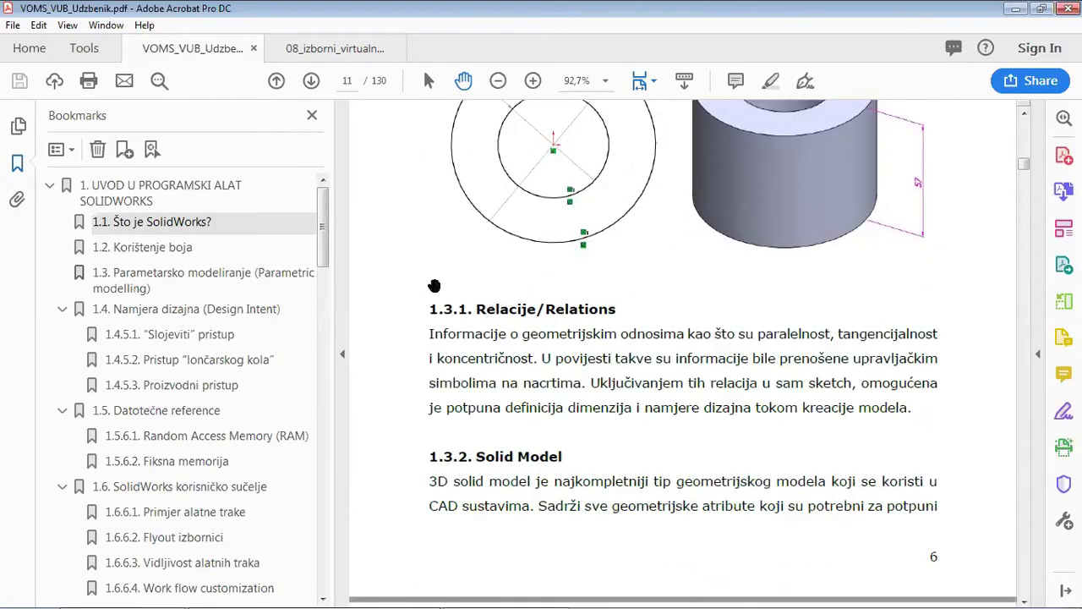
pyautogui.scroll(-3, 551, 491)
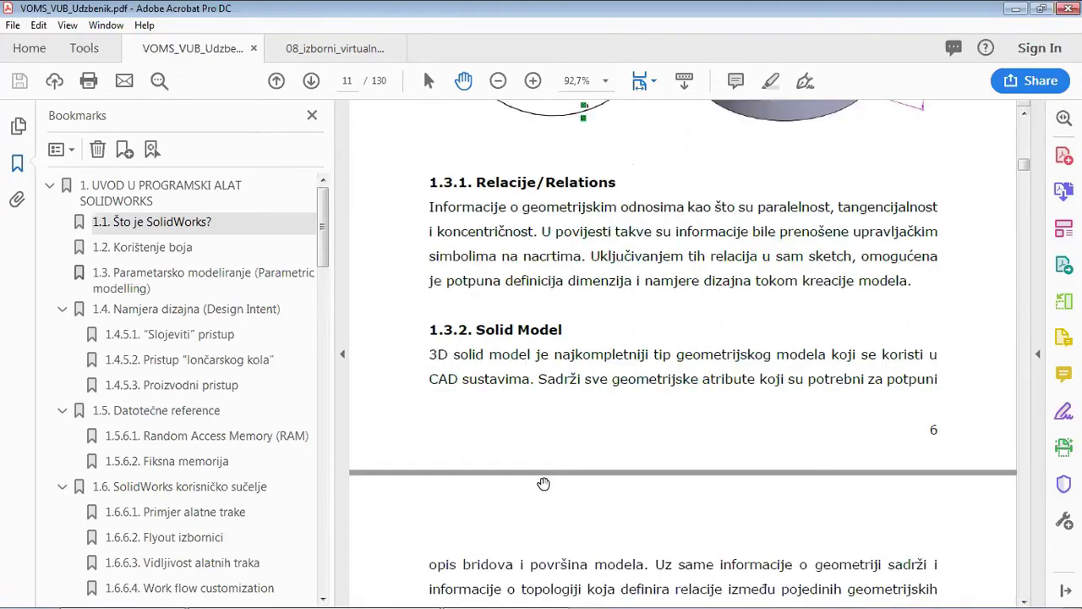
pyautogui.scroll(-3, 615, 433)
pyautogui.scroll(-3, 616, 433)
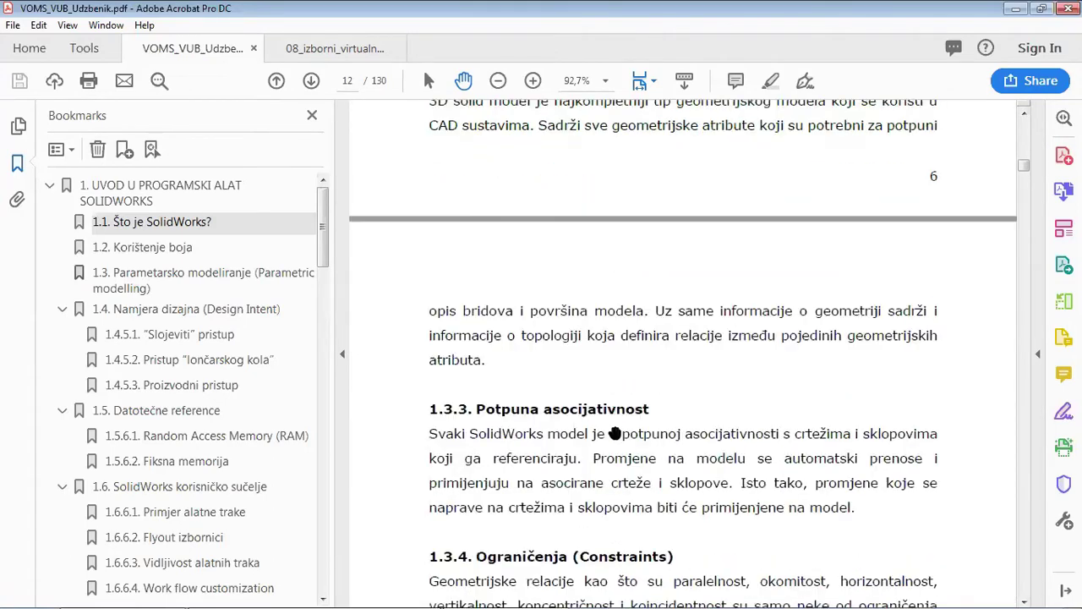
pyautogui.scroll(-4, 651, 482)
pyautogui.scroll(-2, 651, 482)
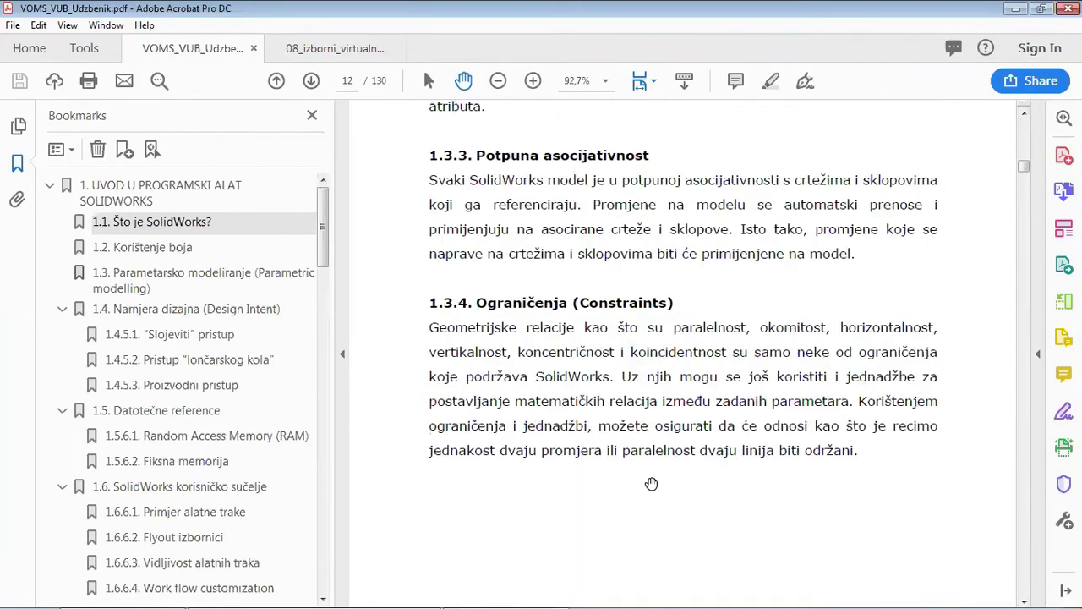
pyautogui.scroll(-5, 651, 483)
pyautogui.scroll(-5, 650, 482)
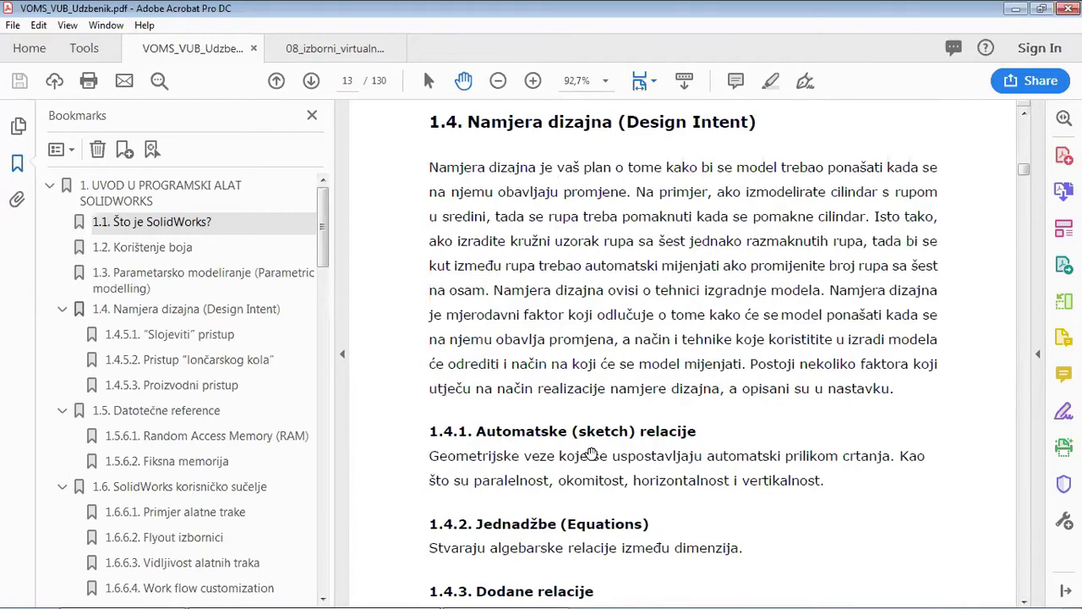
# - Scroll past the page 14 dimensioning example figures to section 1.4.5.1 "Slojeviti" pristup on page 15
pyautogui.scroll(-5, 590, 454)
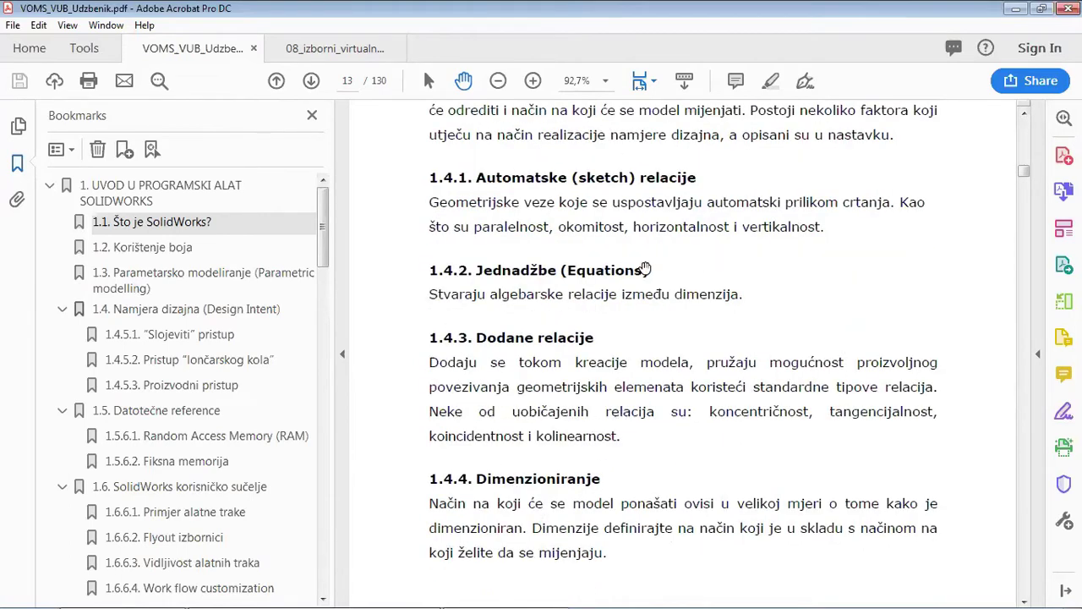
pyautogui.scroll(-3, 630, 306)
pyautogui.scroll(-3, 626, 305)
pyautogui.scroll(-5, 626, 305)
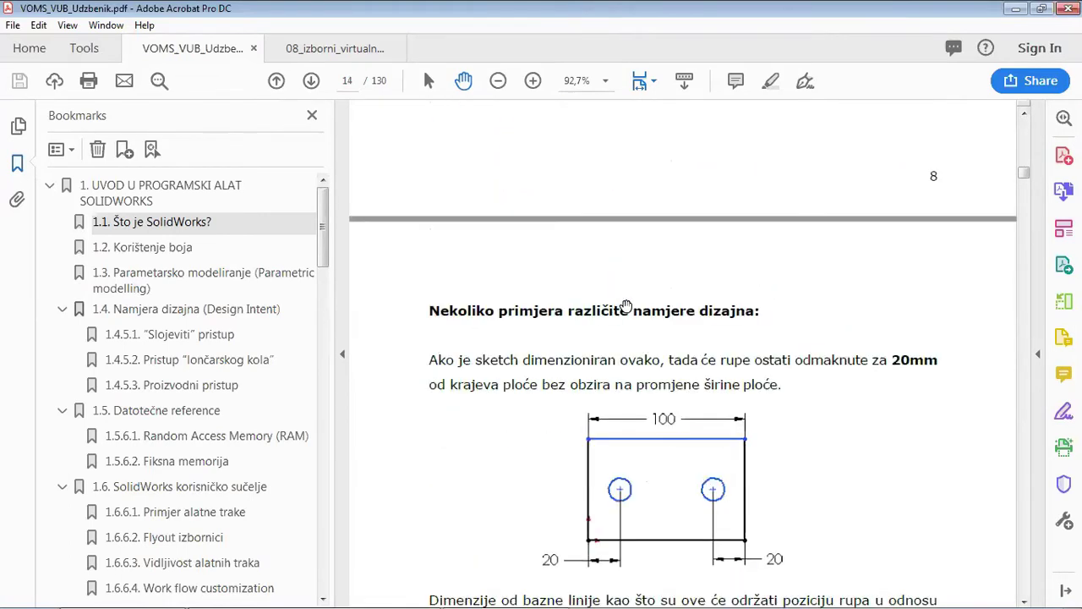
pyautogui.scroll(-3, 626, 305)
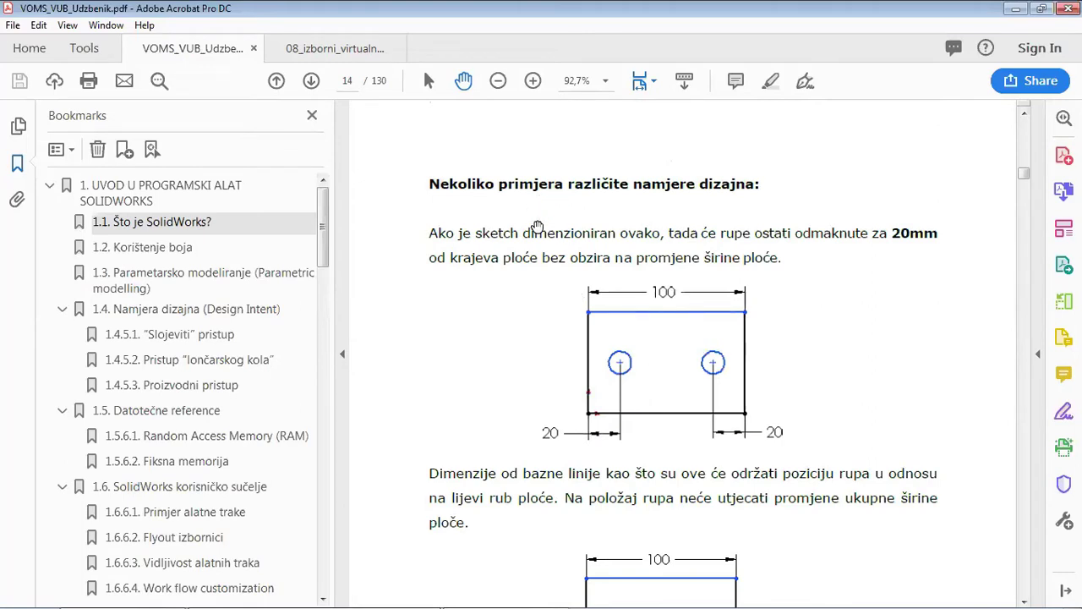
pyautogui.scroll(-3, 683, 350)
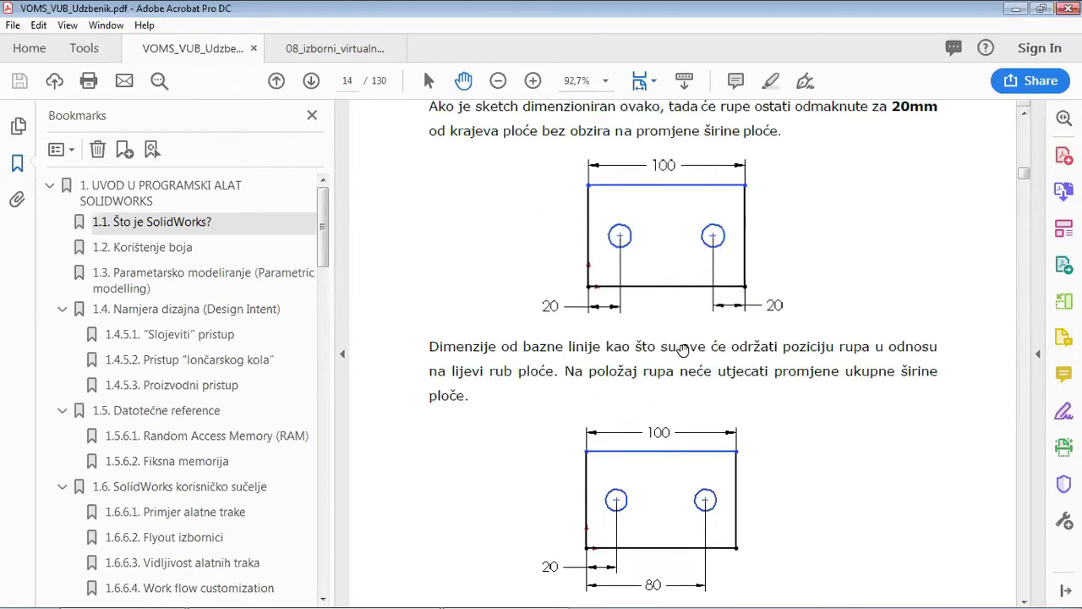
pyautogui.scroll(3, 683, 350)
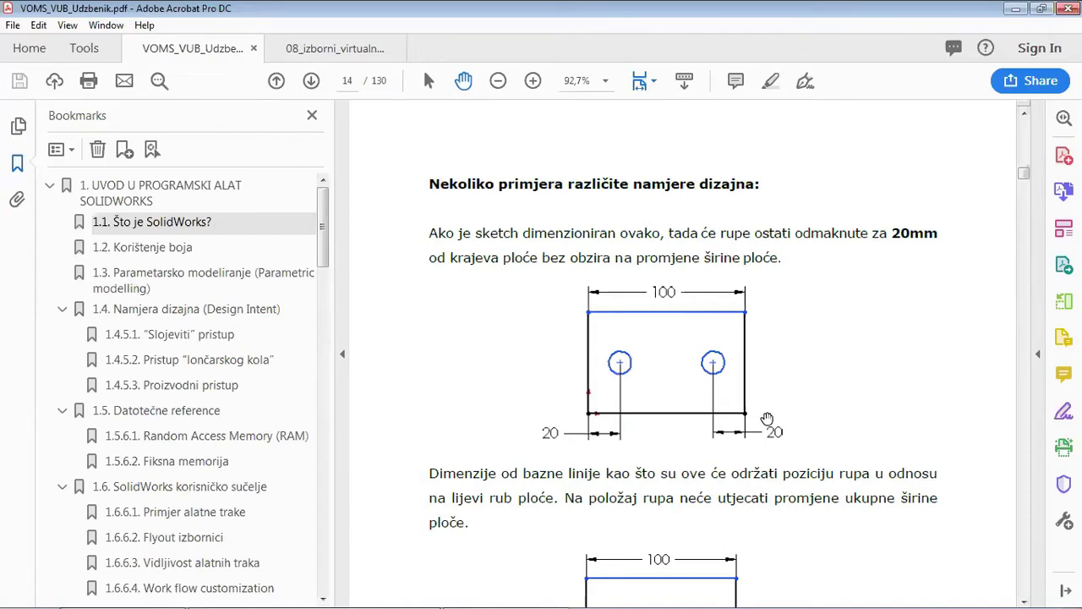
pyautogui.scroll(-3, 769, 419)
pyautogui.scroll(-3, 768, 419)
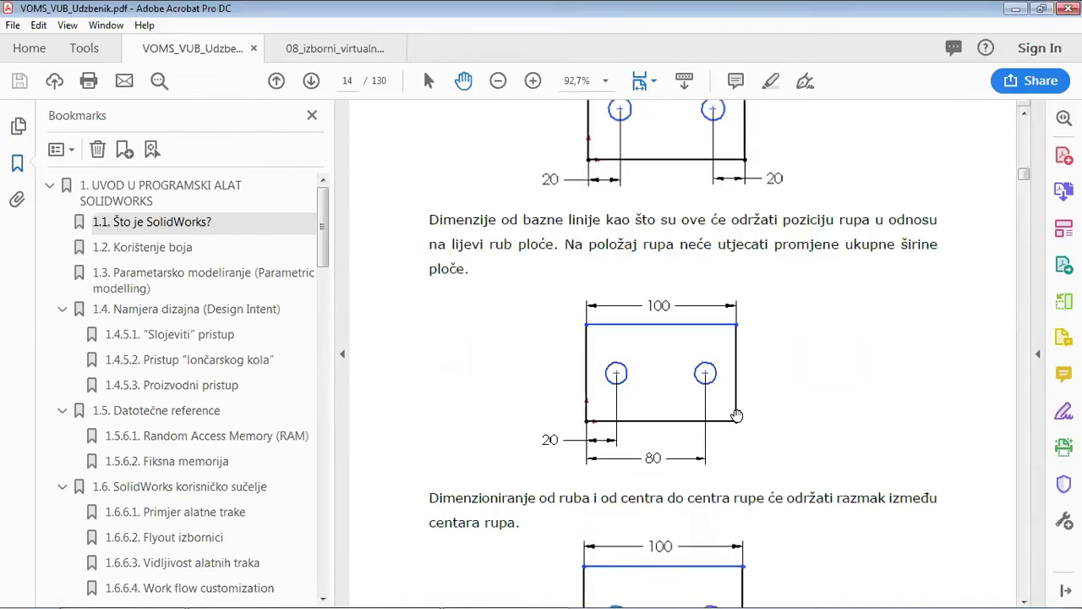
pyautogui.scroll(-3, 648, 379)
pyautogui.scroll(-3, 665, 390)
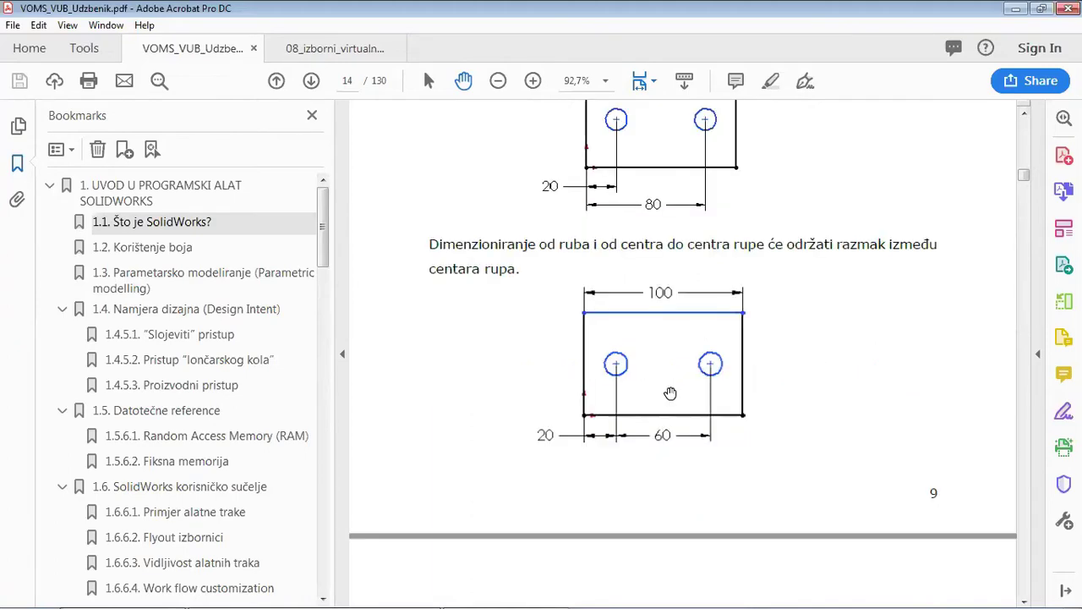
pyautogui.scroll(-3, 656, 340)
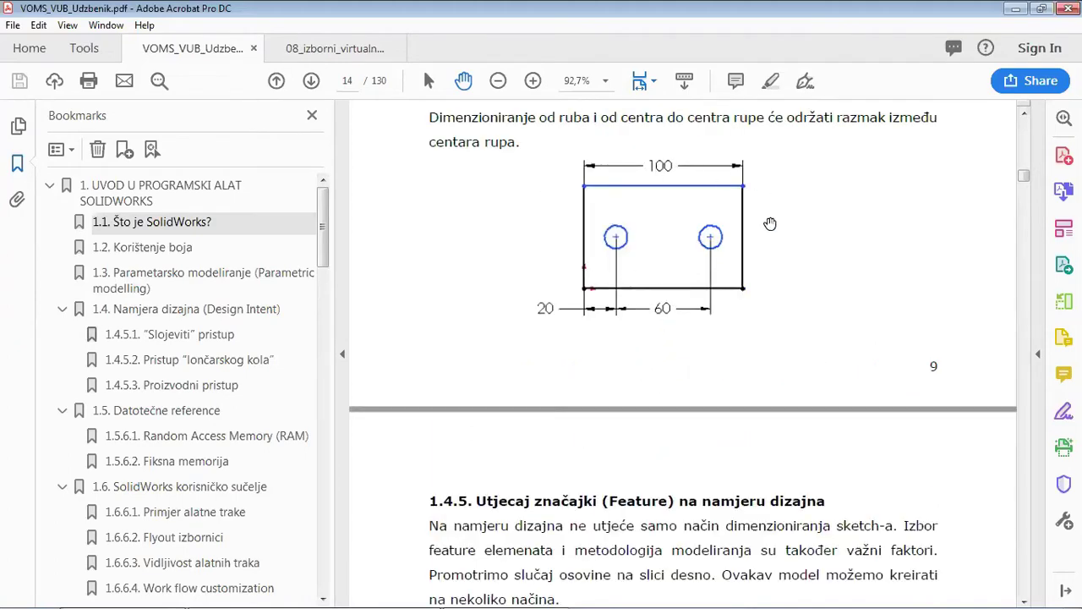
pyautogui.scroll(-6, 754, 269)
pyautogui.scroll(-6, 753, 269)
pyautogui.scroll(-3, 752, 269)
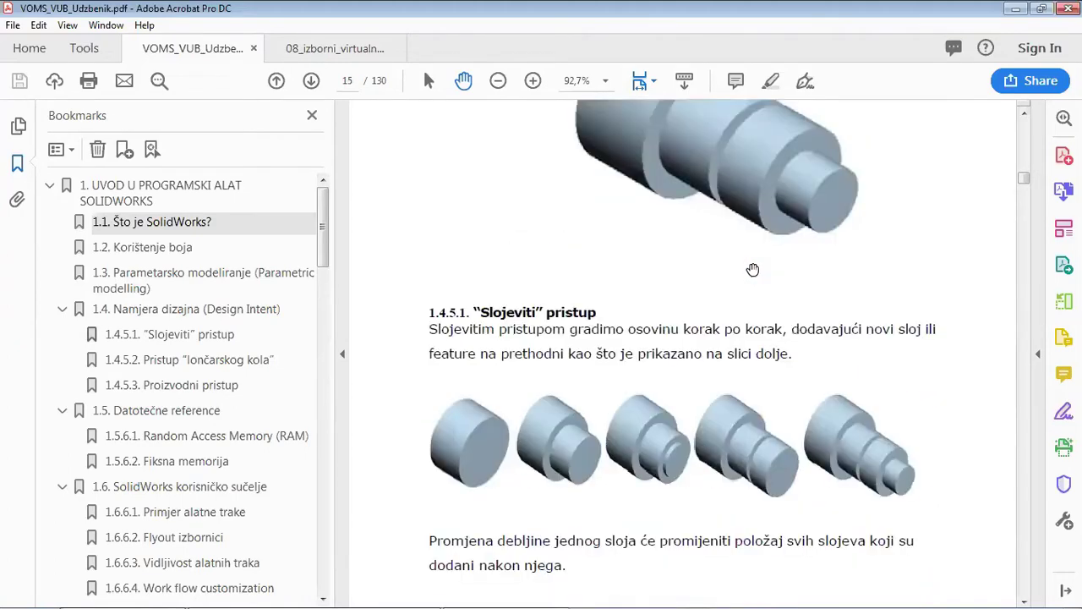
# - Read through the layered and potter's-wheel modelling approaches in sections 1.4.5.1–1.4.5.2
pyautogui.scroll(-3, 753, 269)
pyautogui.scroll(-3, 753, 269)
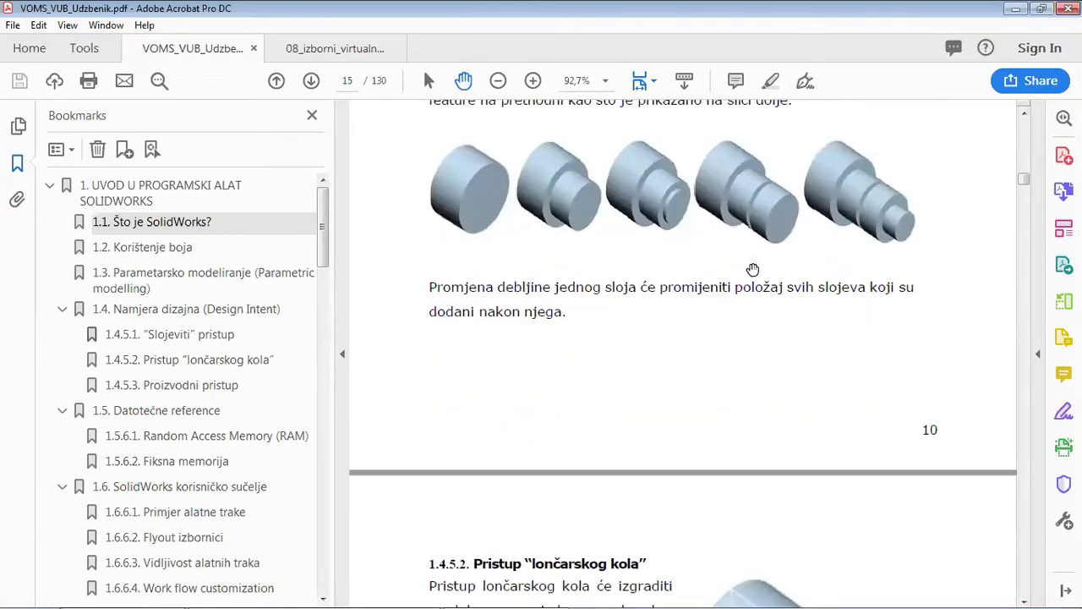
pyautogui.scroll(3, 752, 269)
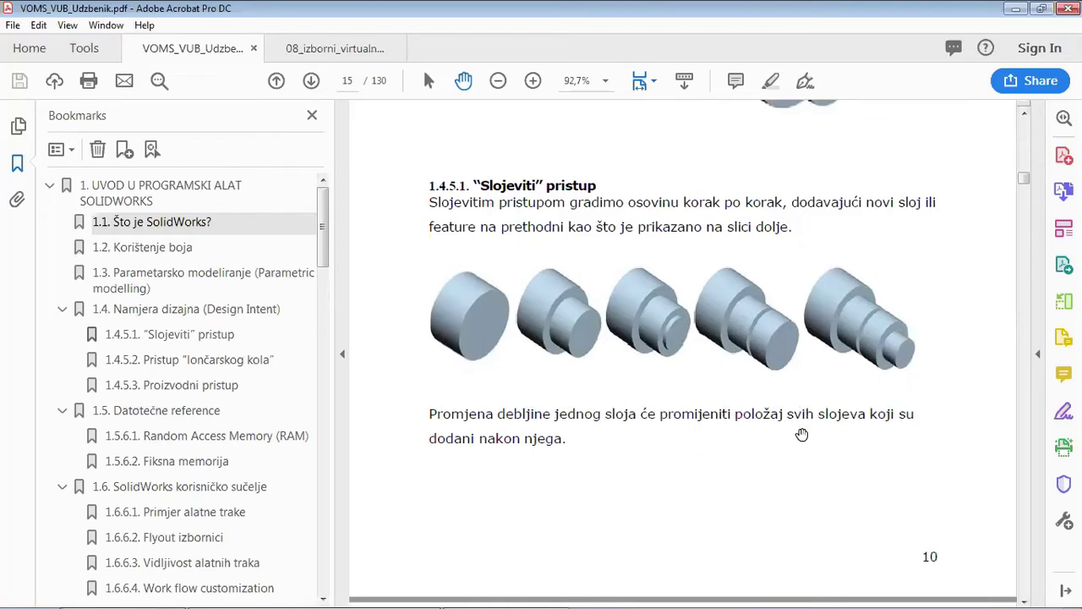
pyautogui.scroll(-4, 800, 439)
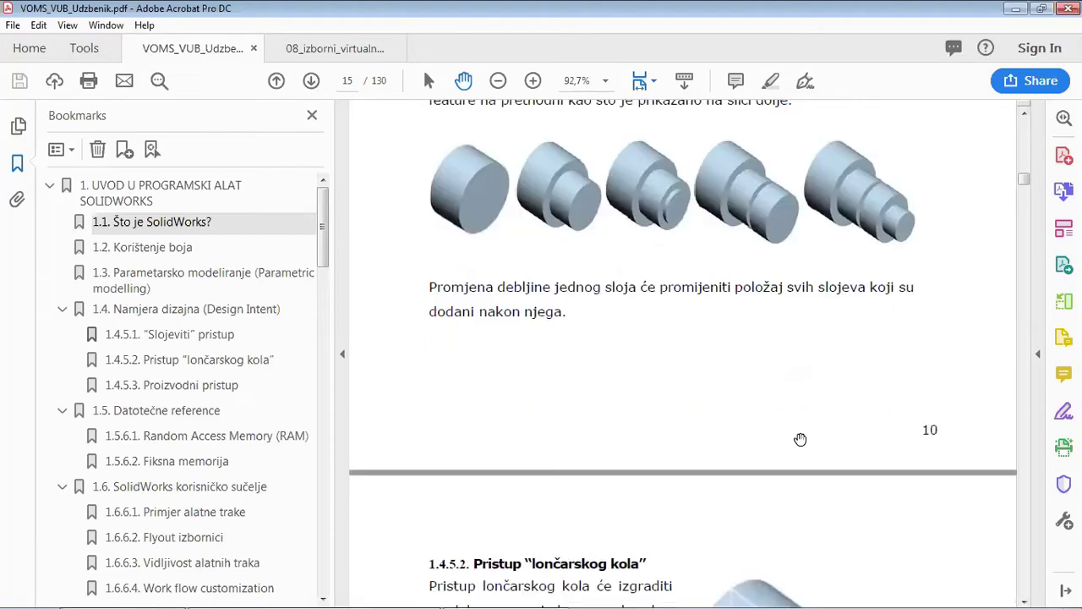
pyautogui.scroll(-3, 800, 439)
pyautogui.scroll(-5, 800, 438)
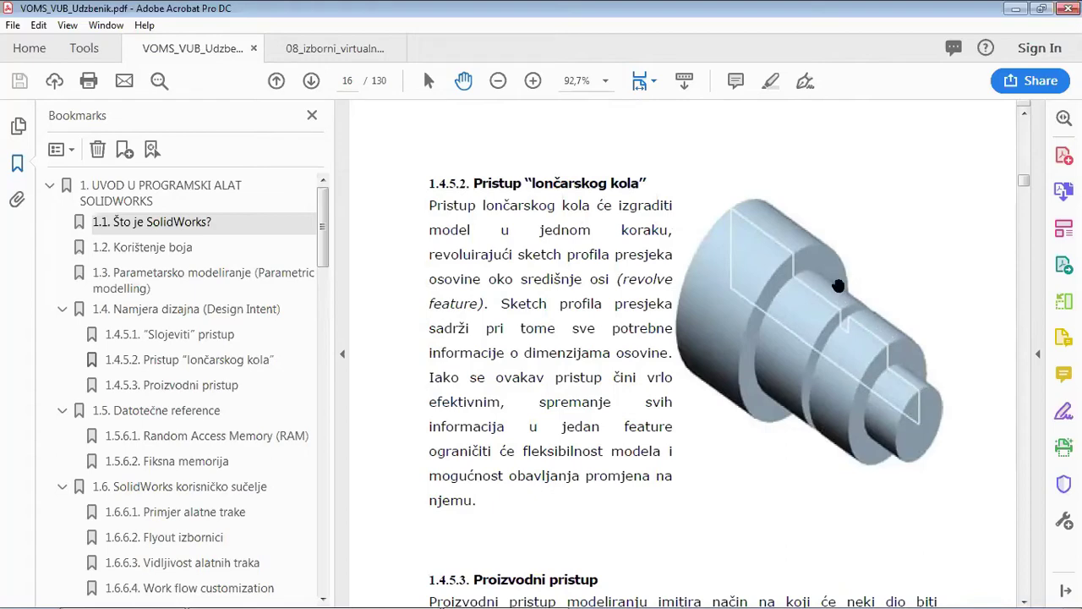
pyautogui.scroll(-3, 855, 274)
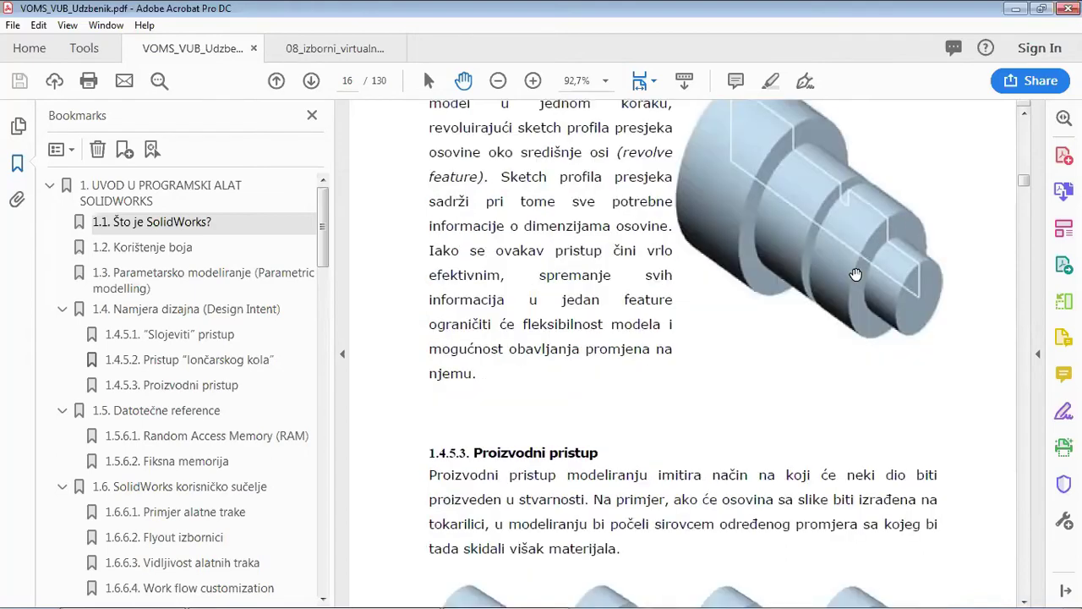
pyautogui.scroll(-2, 855, 274)
pyautogui.scroll(-1, 855, 274)
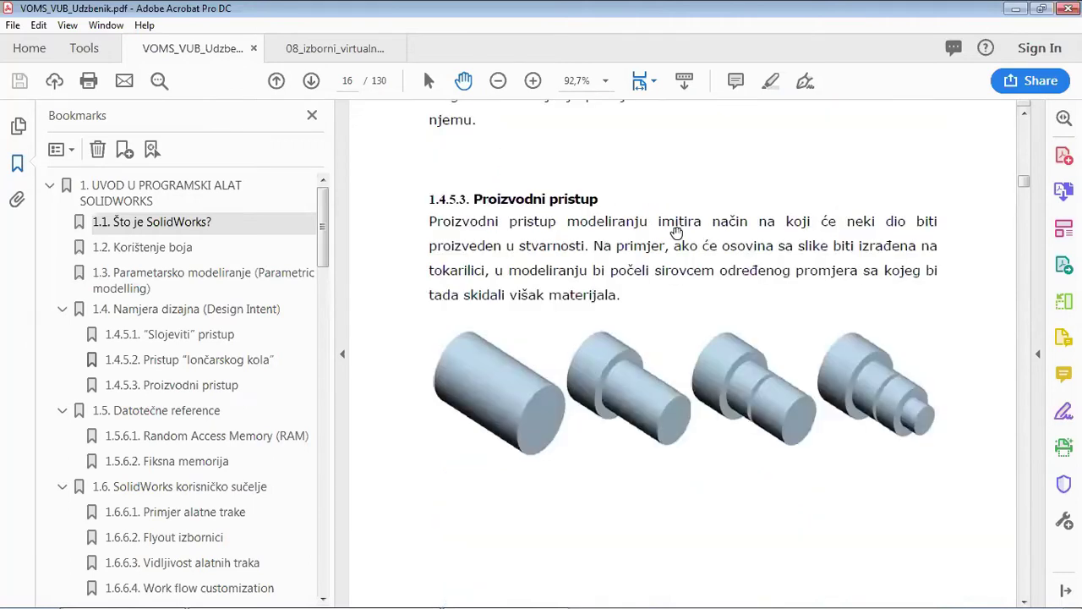
# - Bring the row of shaft images fully into view, then continue to section 1.5 on page 17
pyautogui.moveTo(959, 251); pyautogui.dragTo(968, 183)
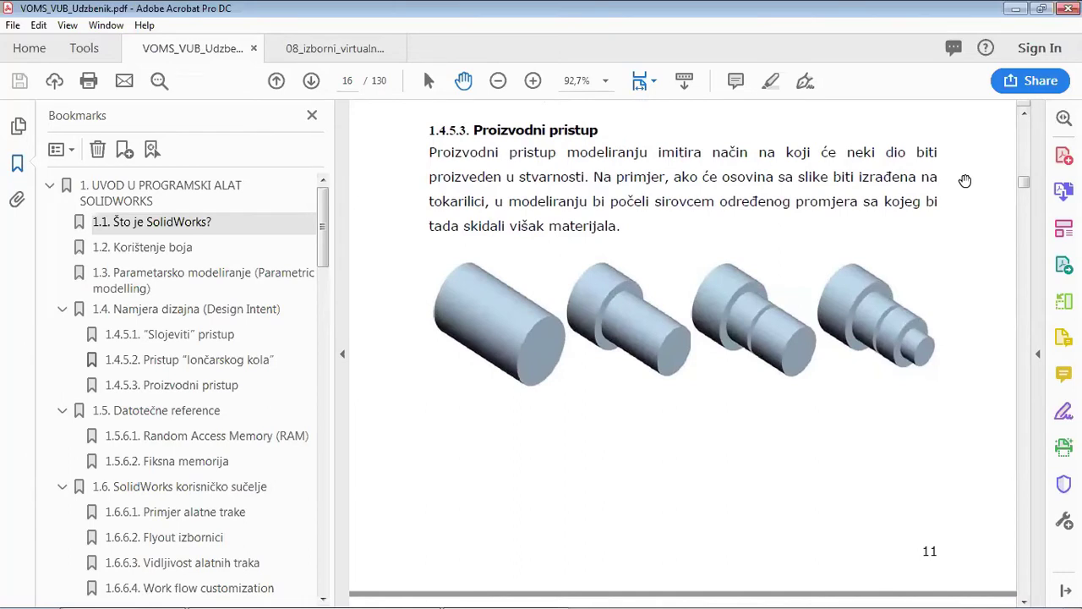
pyautogui.scroll(-1, 969, 329)
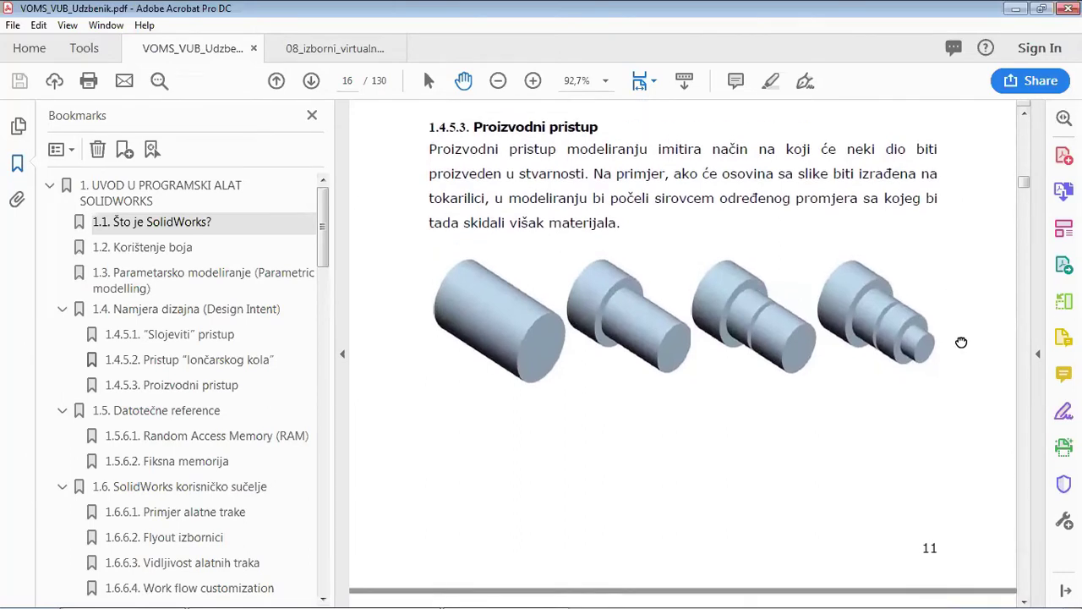
pyautogui.moveTo(964, 323); pyautogui.dragTo(959, 328)
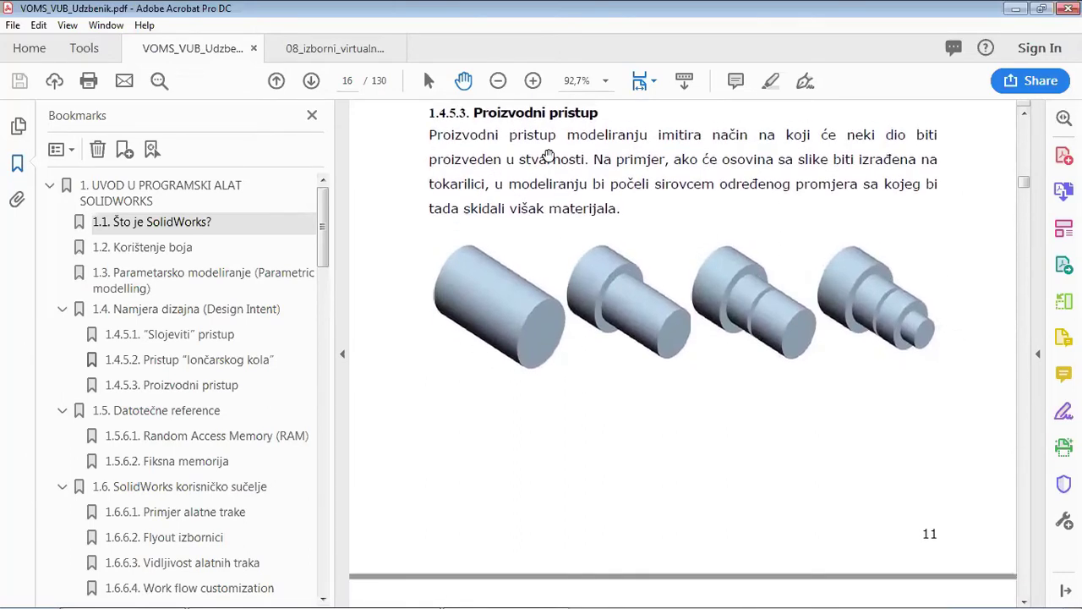
pyautogui.scroll(-3, 699, 263)
# - Scroll through the file-referencing sections 1.5–1.5.5 and their diagrams
pyautogui.scroll(-5, 698, 262)
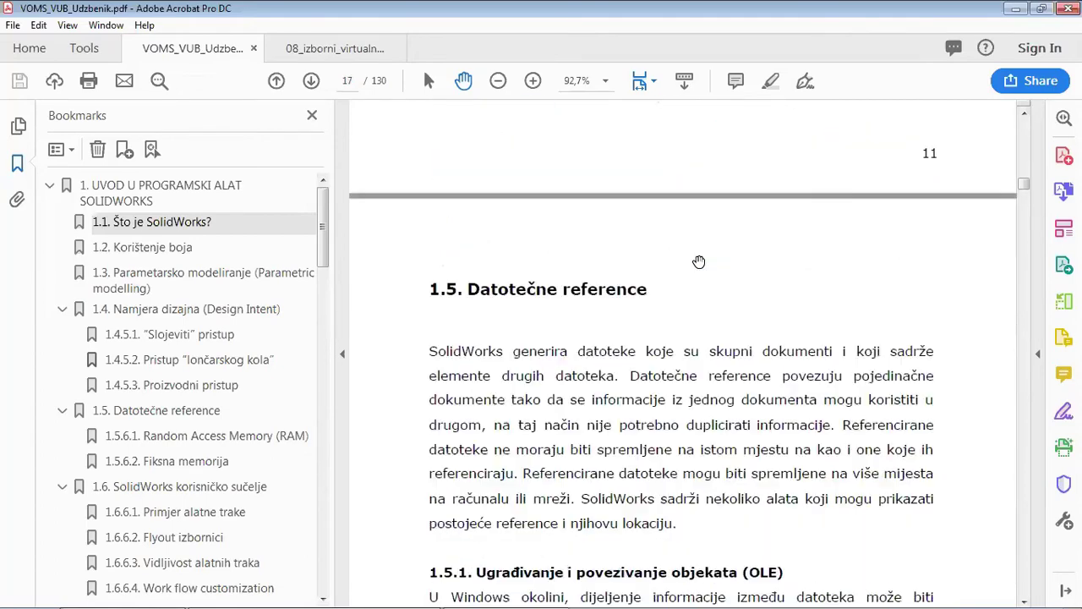
pyautogui.moveTo(732, 281); pyautogui.dragTo(758, 152)
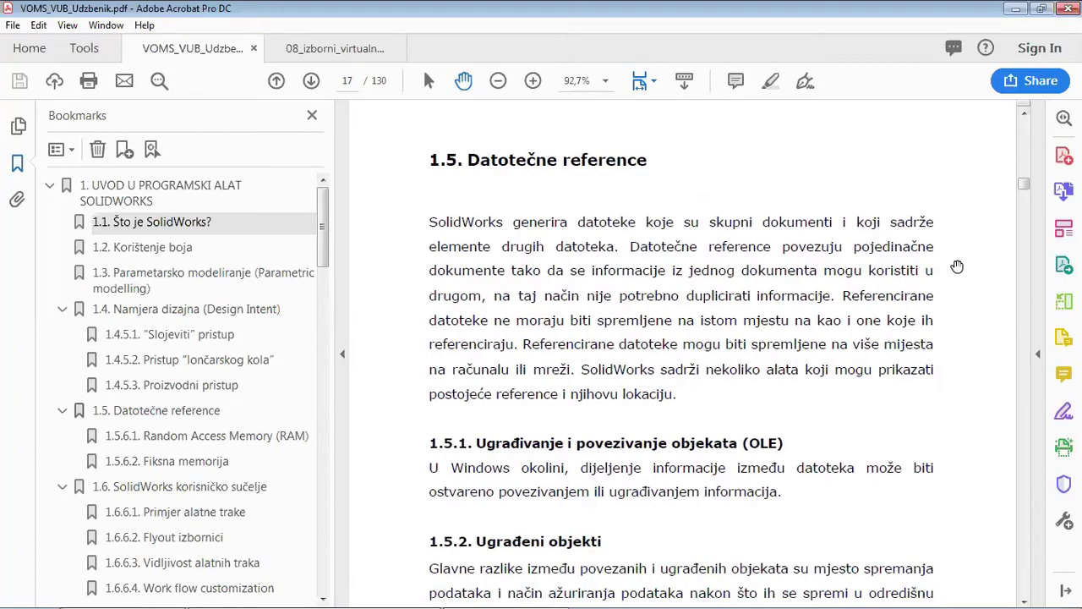
pyautogui.scroll(-1, 967, 254)
pyautogui.scroll(-5, 965, 315)
pyautogui.scroll(-3, 964, 316)
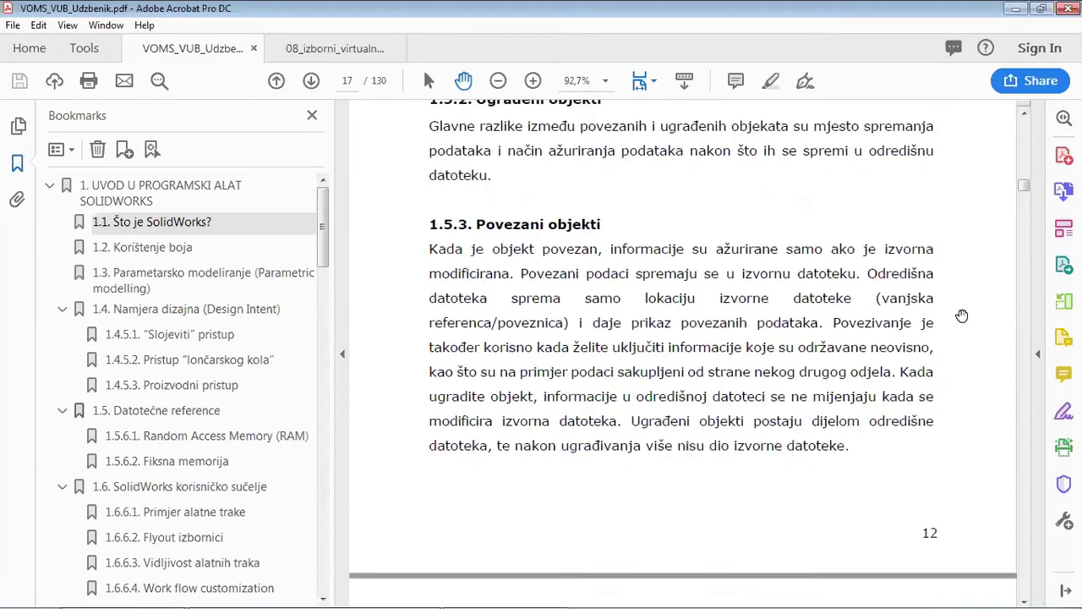
pyautogui.scroll(-7, 963, 316)
pyautogui.scroll(-3, 961, 315)
pyautogui.scroll(-5, 961, 315)
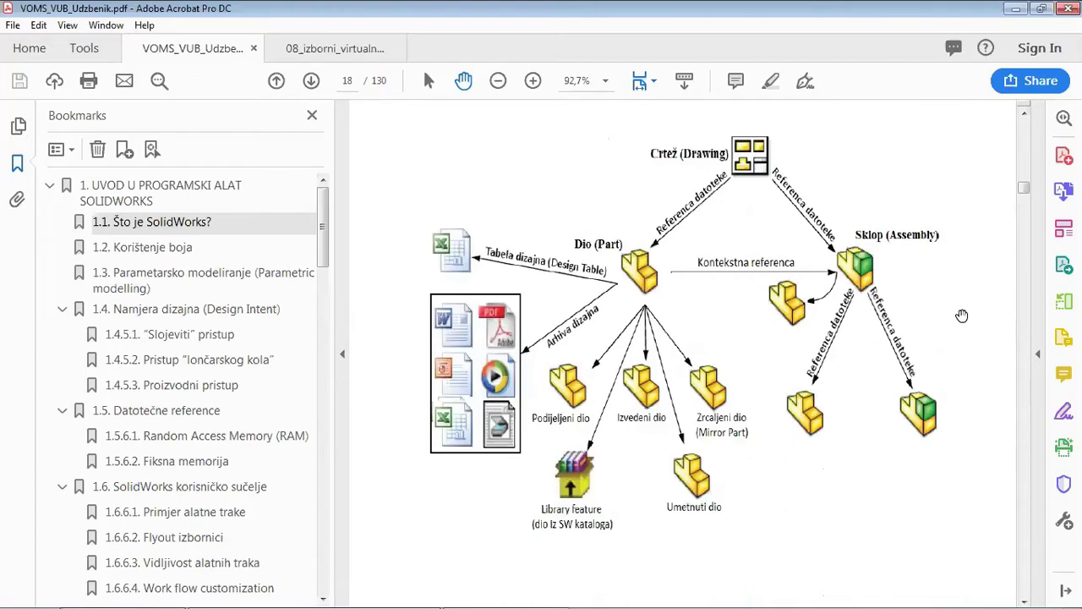
pyautogui.scroll(3, 961, 315)
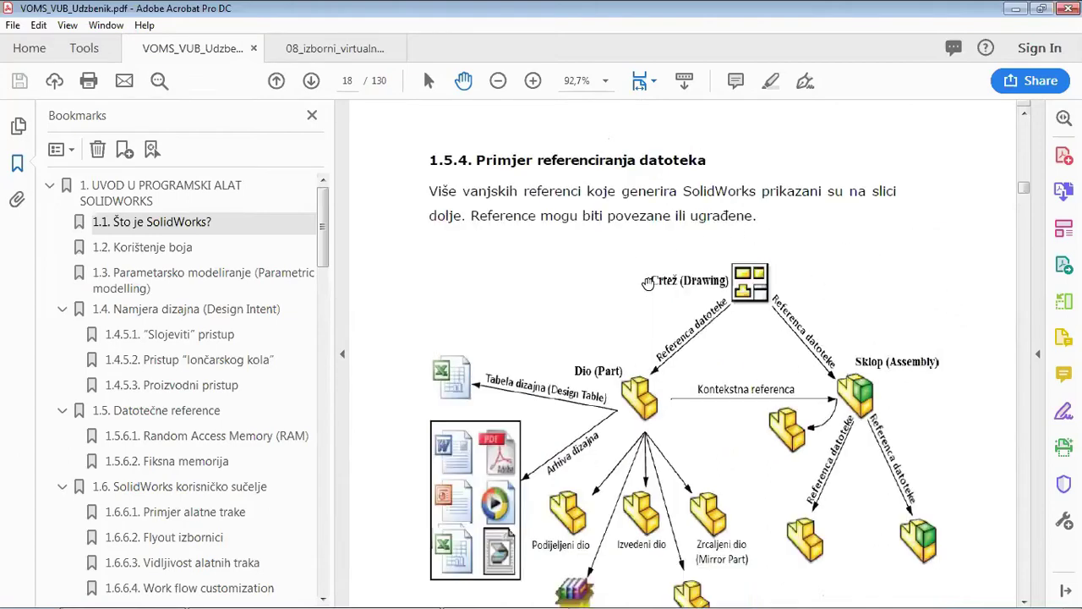
pyautogui.scroll(-3, 779, 260)
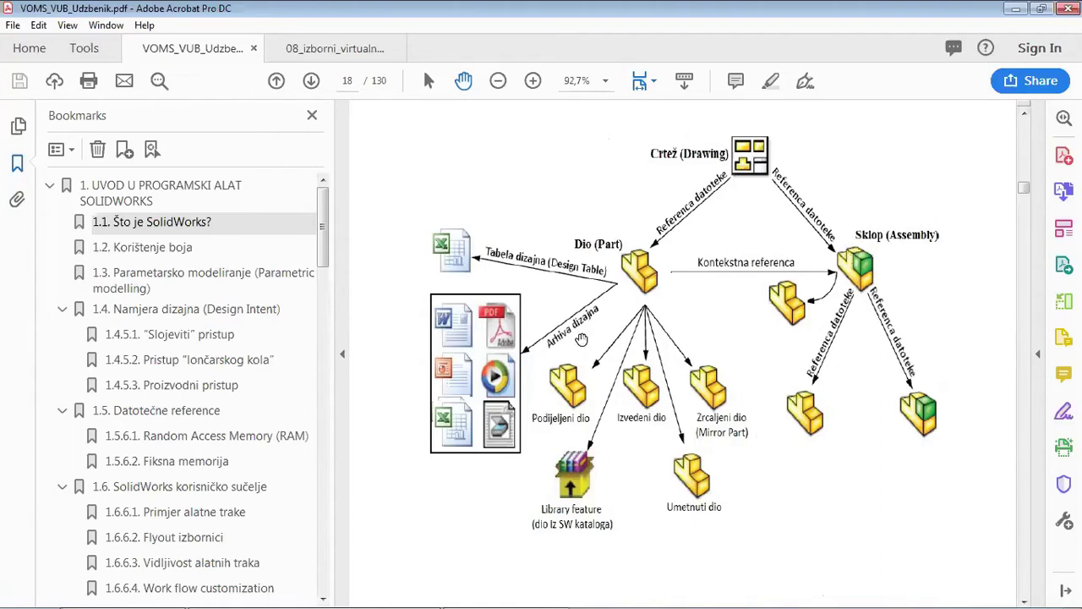
pyautogui.scroll(-1, 953, 281)
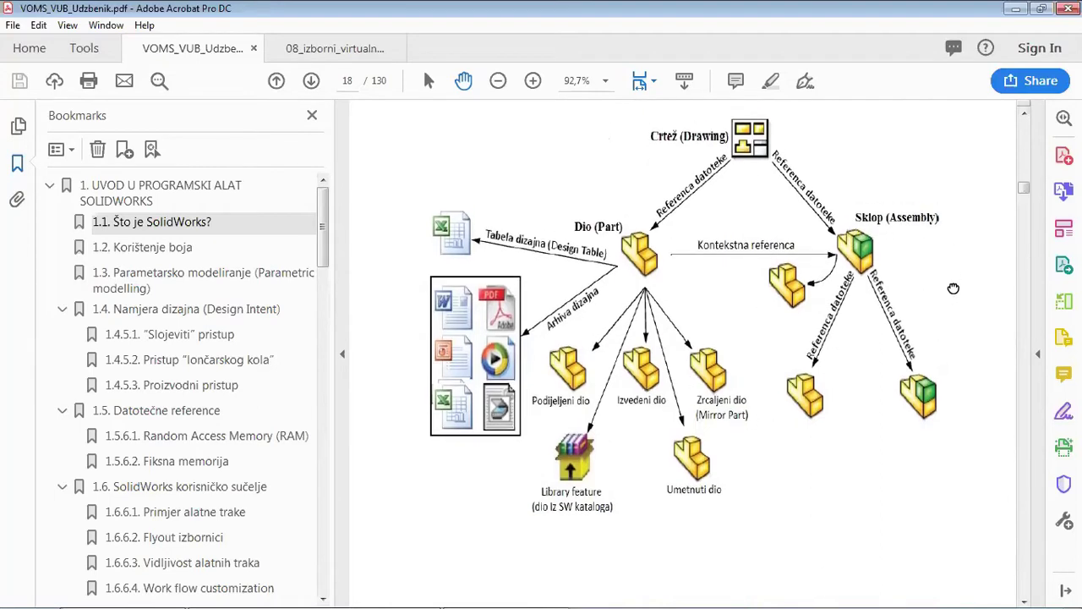
pyautogui.scroll(-3, 760, 296)
pyautogui.scroll(-3, 761, 296)
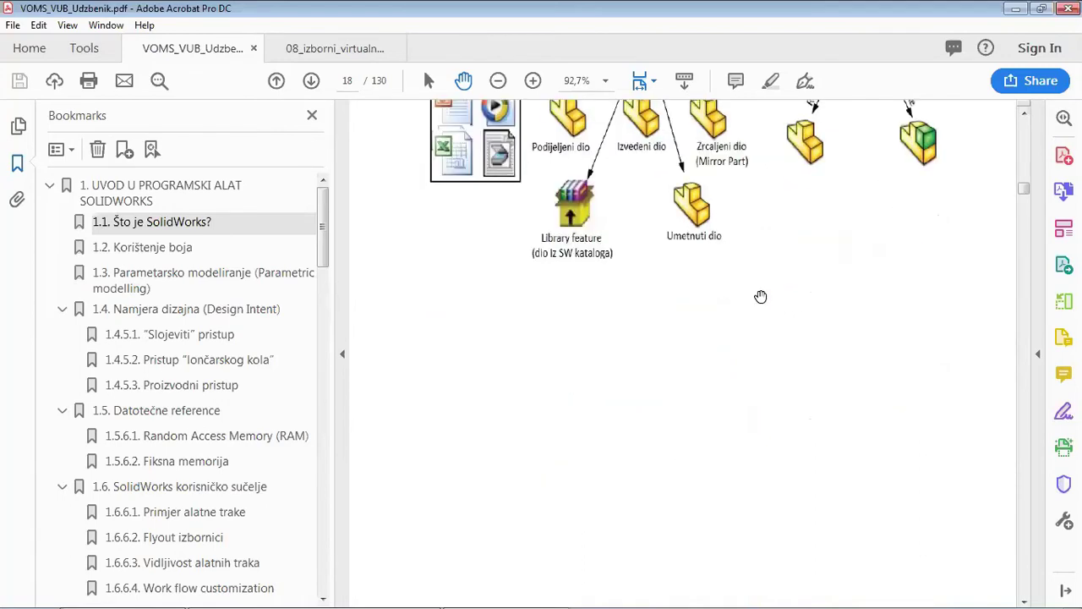
pyautogui.scroll(-9, 760, 296)
pyautogui.scroll(-3, 760, 296)
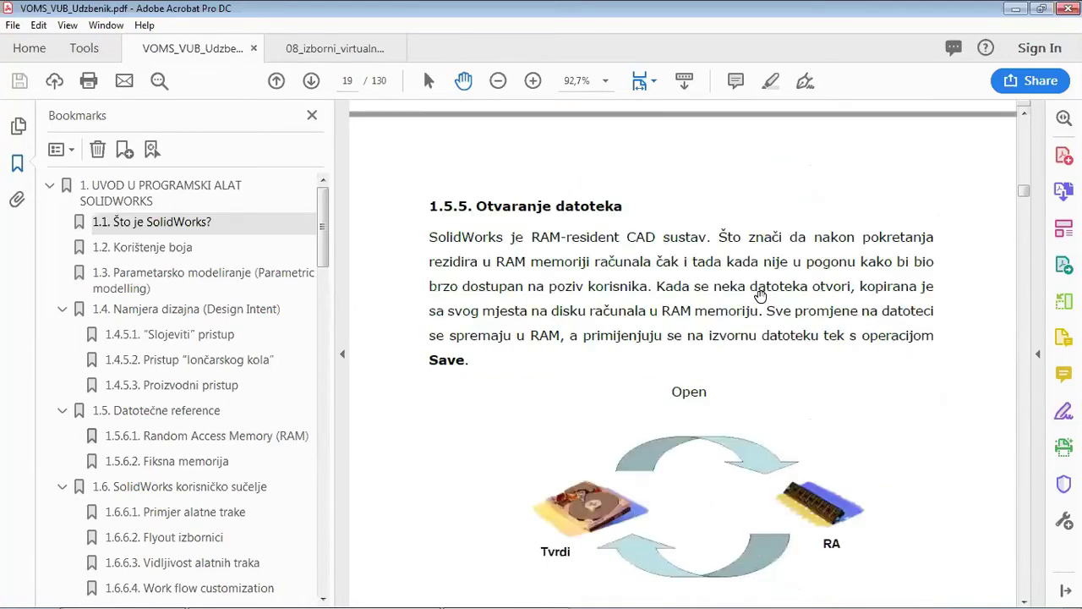
pyautogui.scroll(-3, 760, 296)
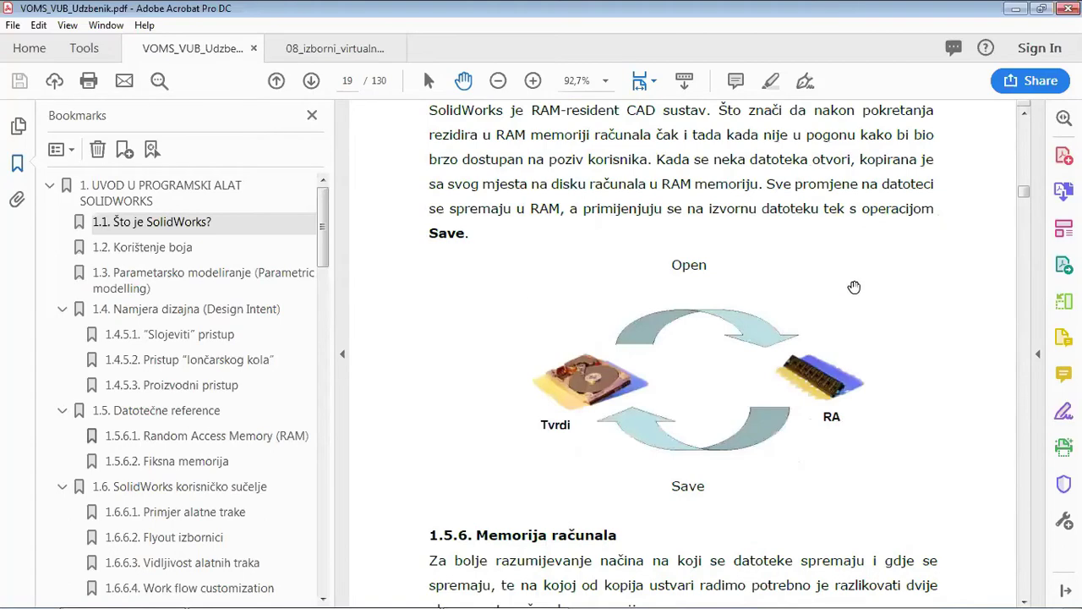
# - Go back up to bring the whole file-referencing diagram into view
pyautogui.scroll(2, 854, 287)
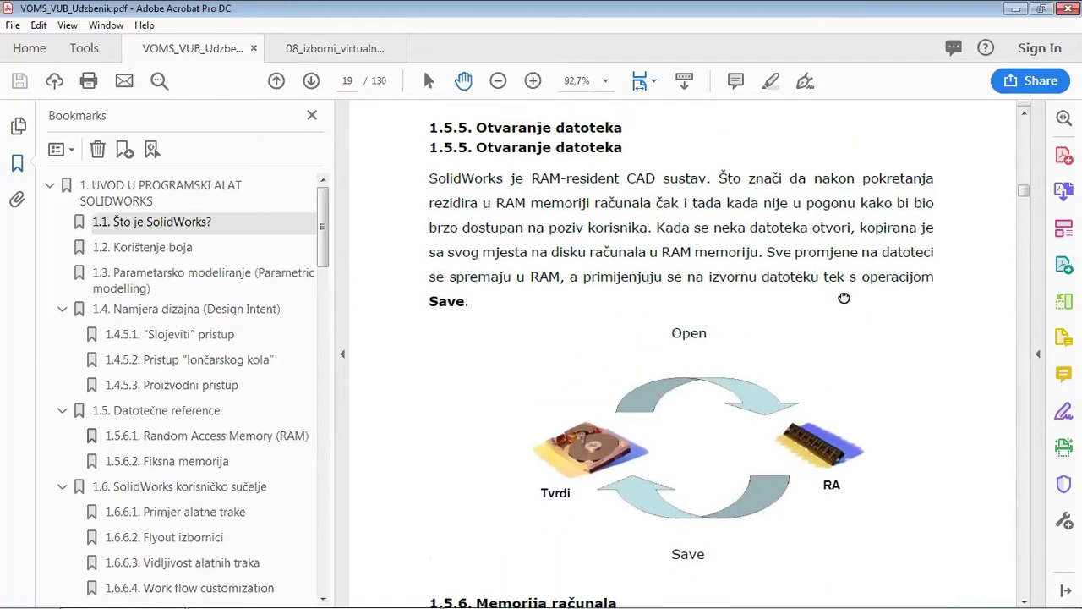
pyautogui.scroll(6, 844, 297)
pyautogui.scroll(2, 787, 248)
pyautogui.scroll(6, 685, 324)
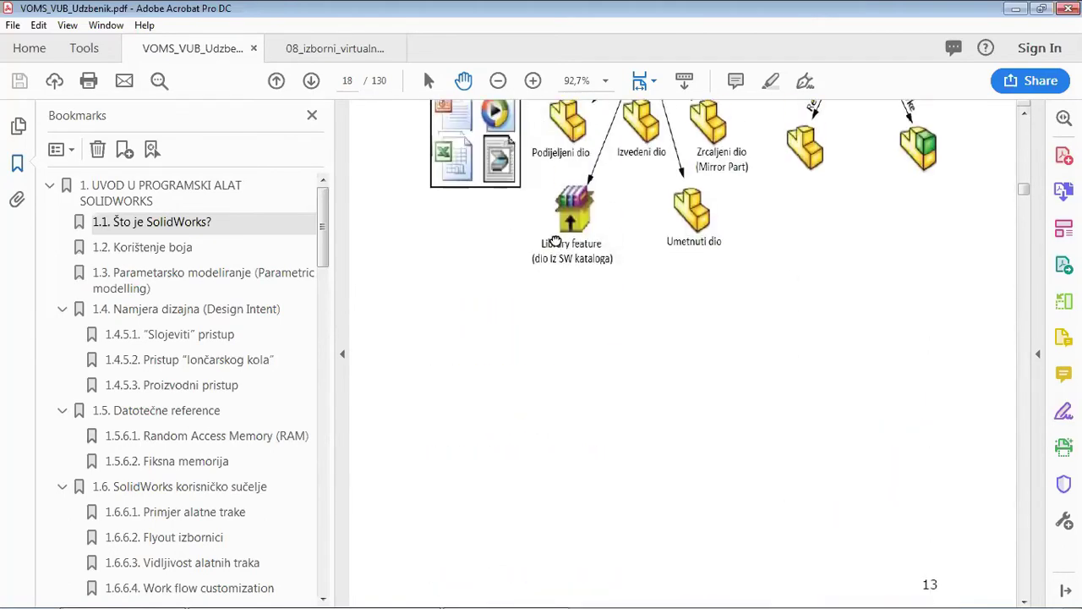
pyautogui.moveTo(555, 243); pyautogui.dragTo(541, 448)
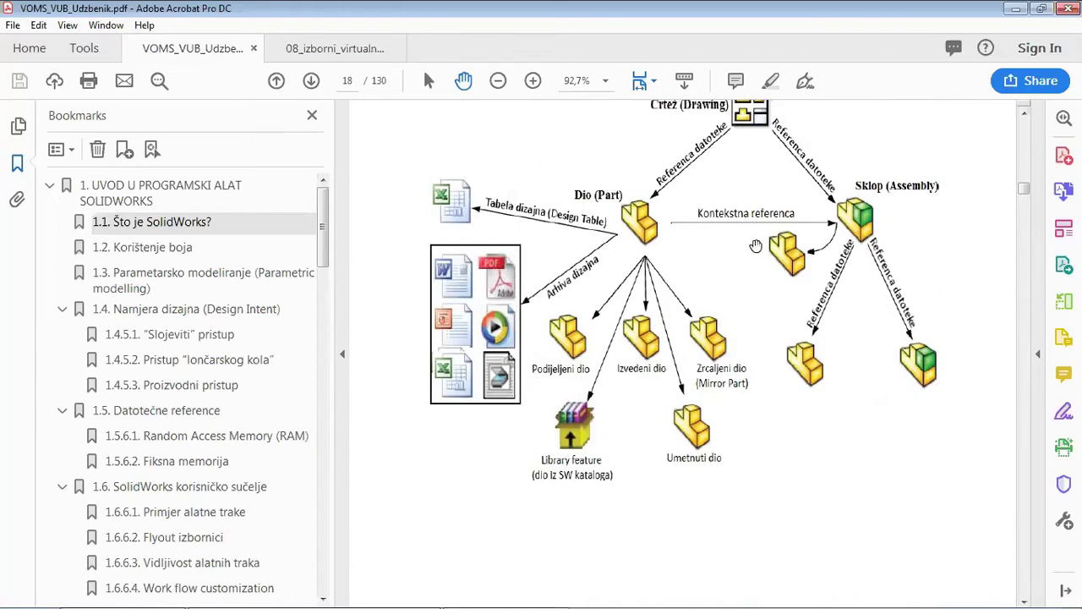
pyautogui.scroll(1, 778, 315)
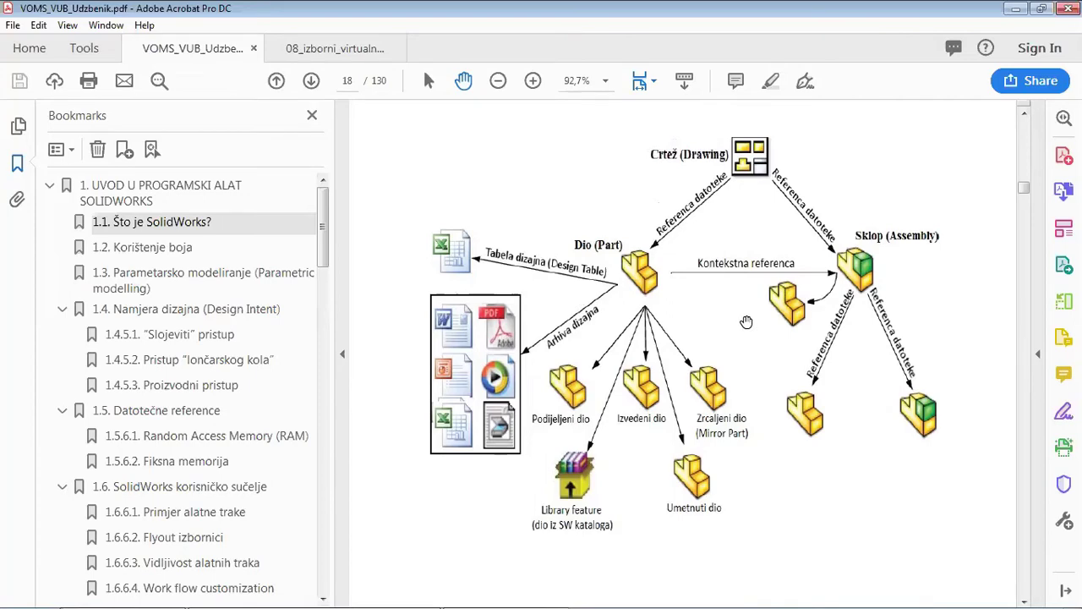
# - Continue down to section 1.5.6 Memorija računala on page 19
pyautogui.scroll(-2, 774, 329)
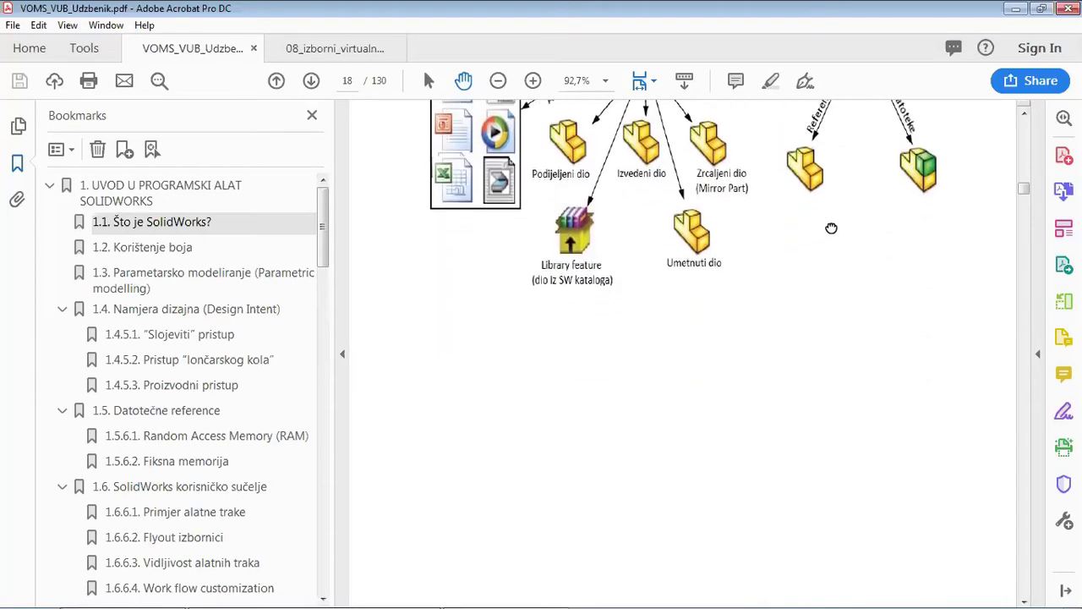
pyautogui.scroll(-5, 825, 355)
pyautogui.scroll(-3, 814, 289)
pyautogui.scroll(-5, 833, 292)
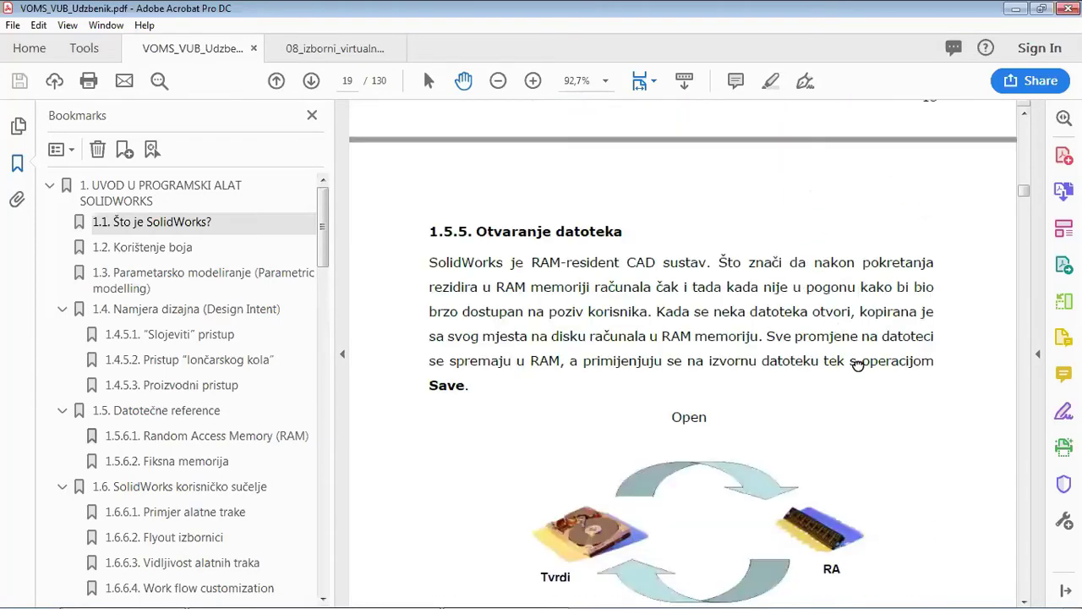
pyautogui.scroll(-1, 856, 295)
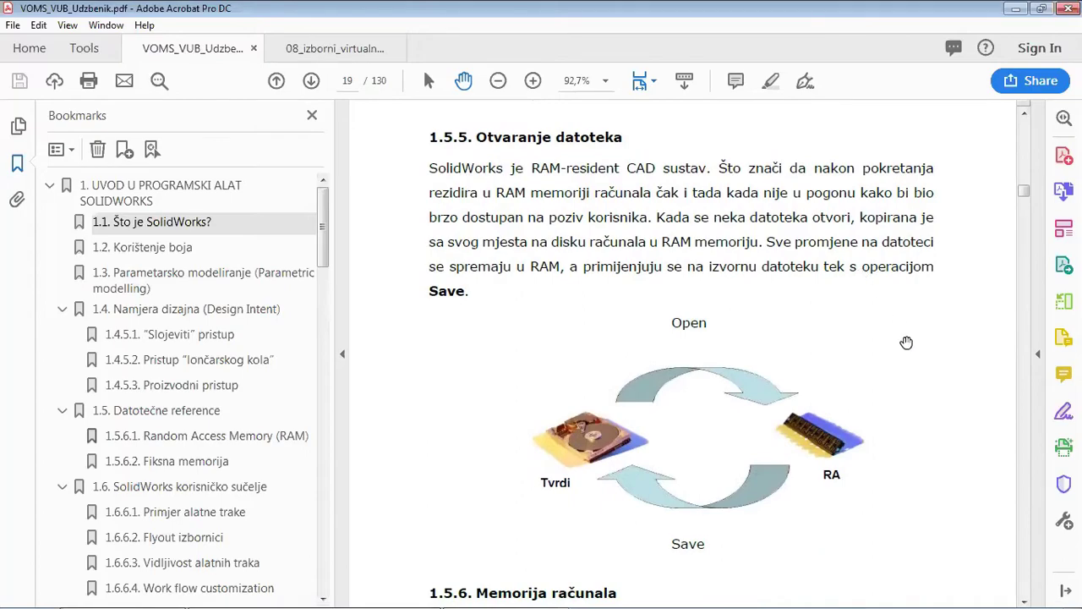
pyautogui.scroll(-3, 907, 280)
pyautogui.scroll(-4, 904, 290)
pyautogui.scroll(-7, 900, 288)
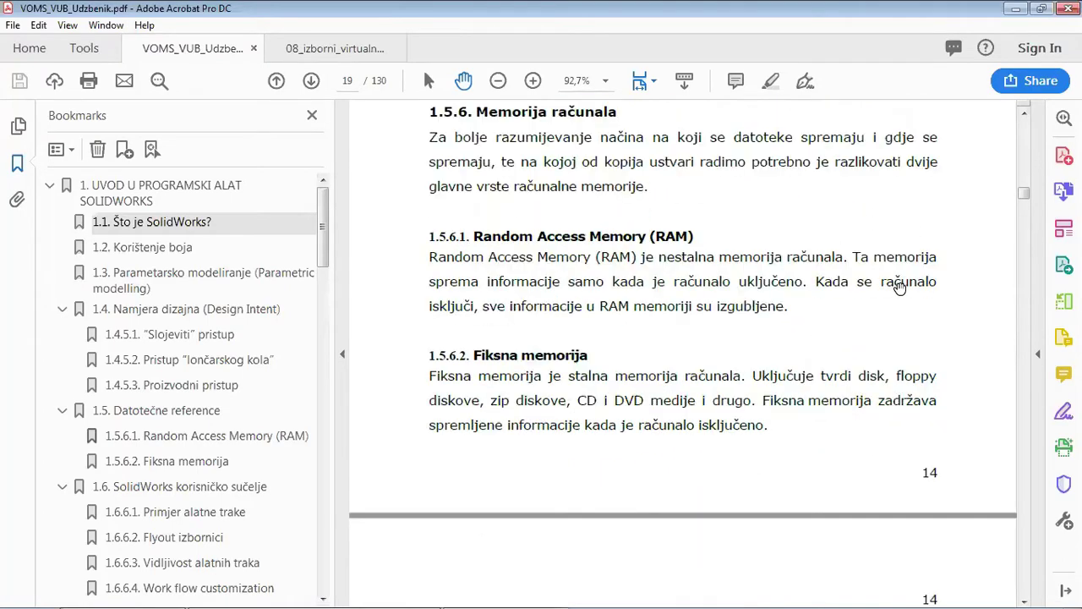
# - Scroll from page 21 past interface section 1.6 to page 35's chapter 2 objectives
pyautogui.scroll(-8, 899, 288)
pyautogui.scroll(-7, 894, 290)
pyautogui.scroll(-4, 894, 290)
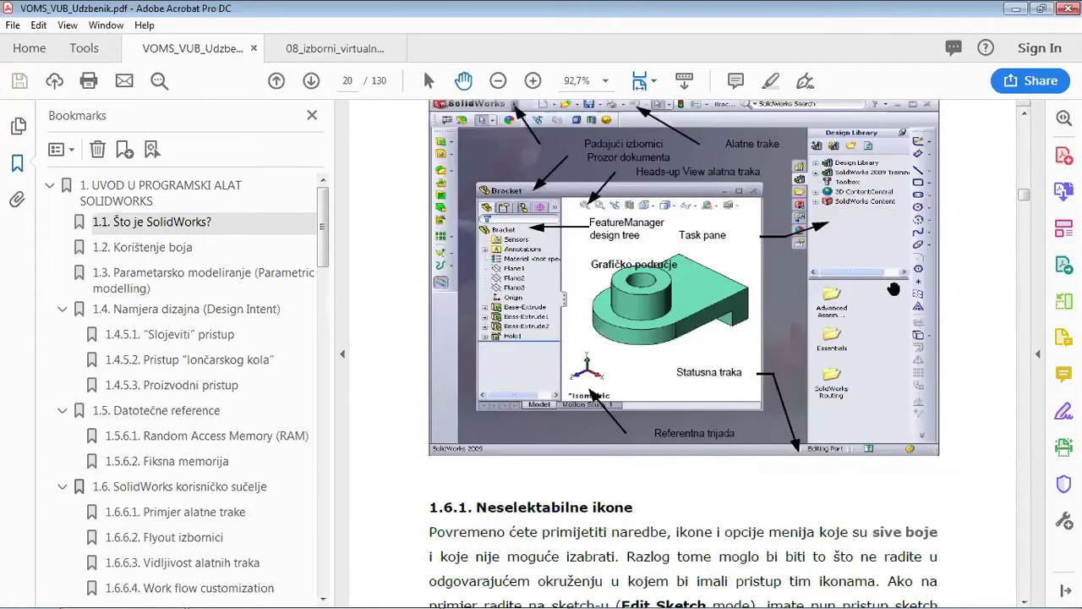
pyautogui.scroll(4, 894, 290)
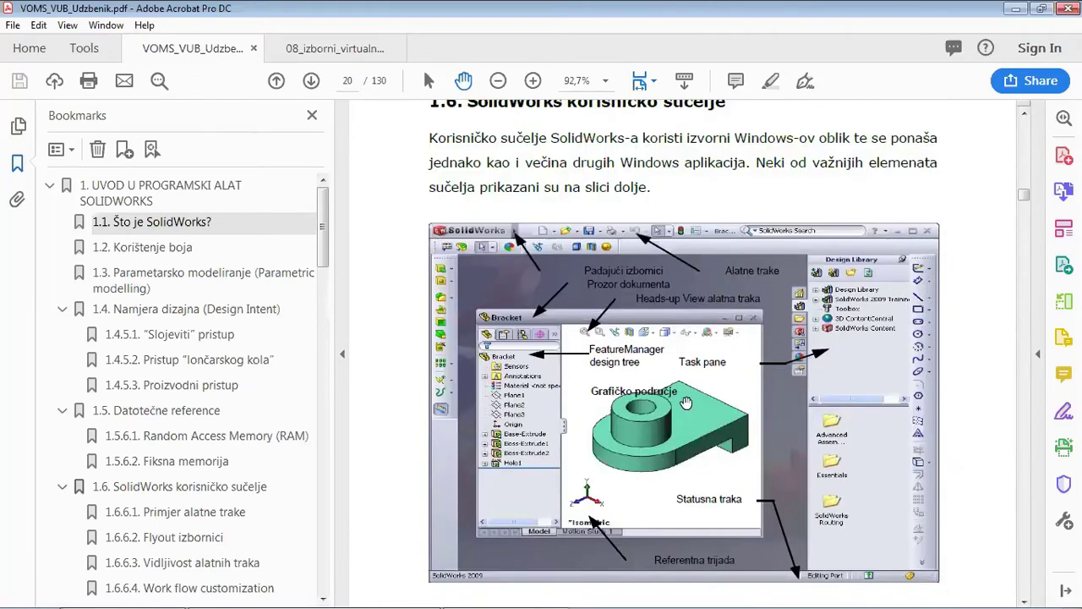
pyautogui.scroll(-2, 681, 385)
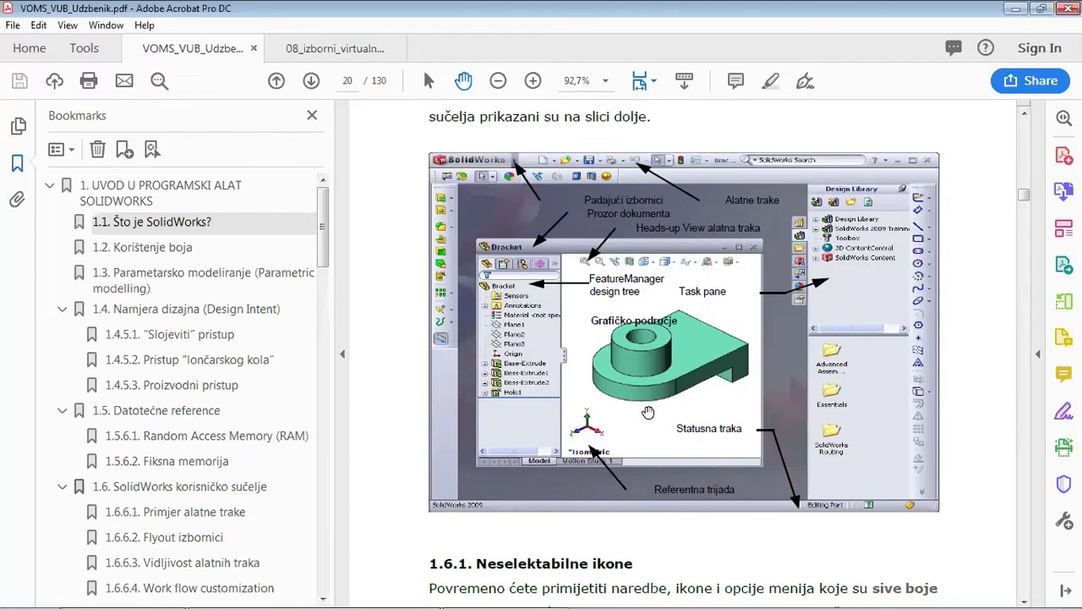
pyautogui.scroll(-5, 648, 412)
pyautogui.scroll(-5, 657, 408)
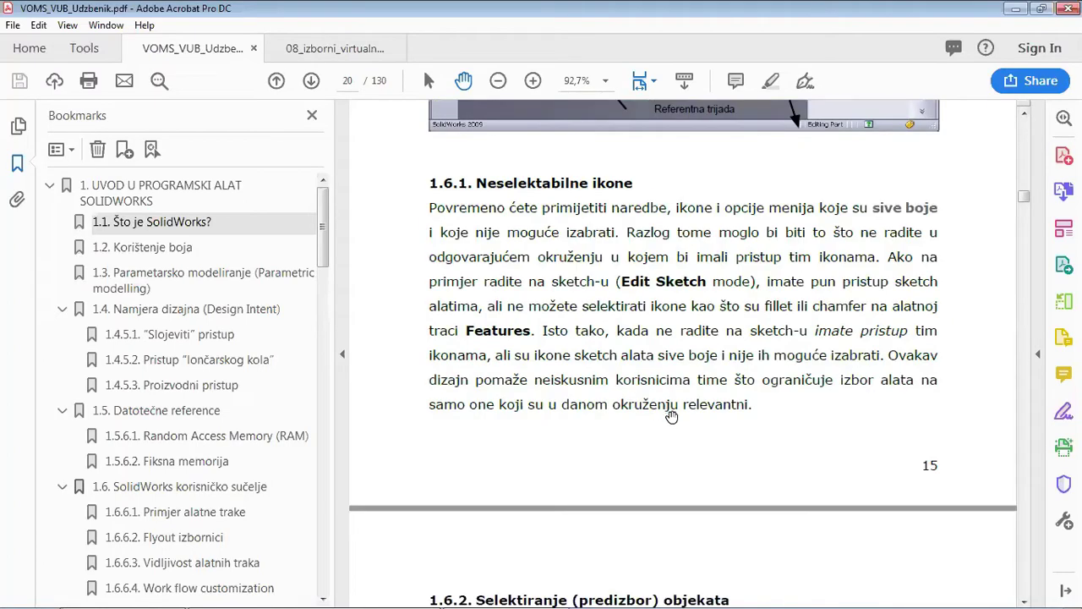
pyautogui.scroll(-4, 659, 412)
pyautogui.scroll(-3, 658, 412)
pyautogui.scroll(-5, 660, 410)
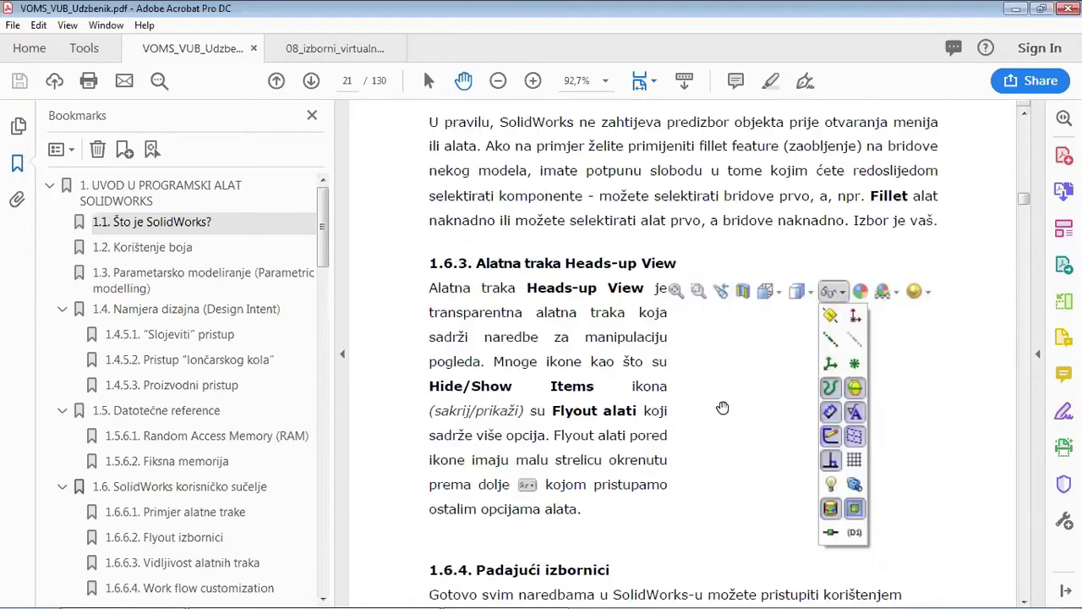
pyautogui.scroll(-2, 592, 292)
pyautogui.scroll(-5, 598, 300)
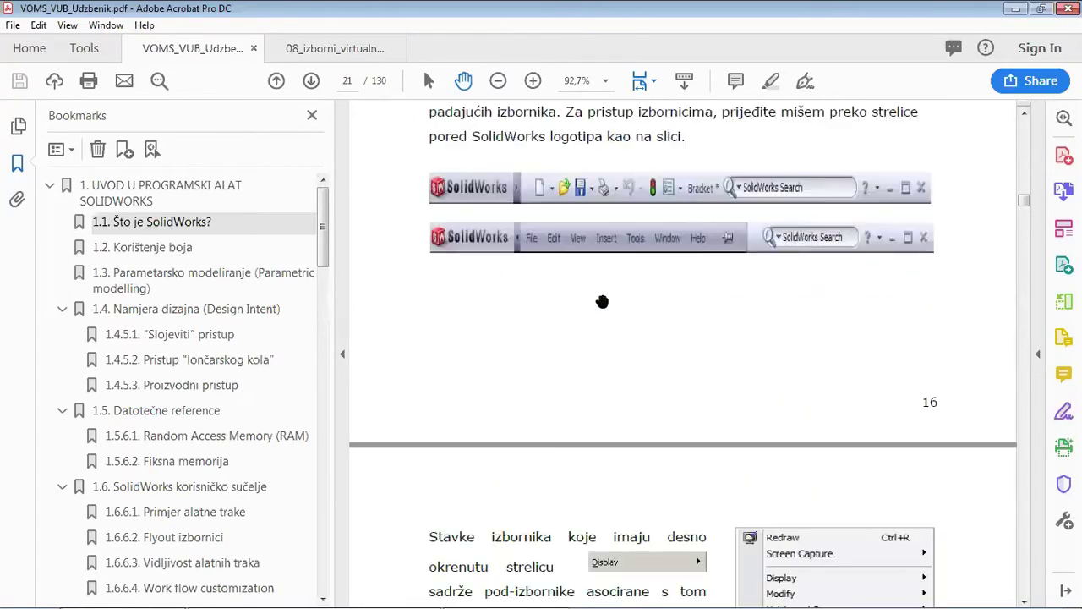
pyautogui.scroll(-1, 602, 301)
pyautogui.scroll(-8, 602, 302)
pyautogui.scroll(-3, 602, 301)
pyautogui.scroll(-12, 602, 302)
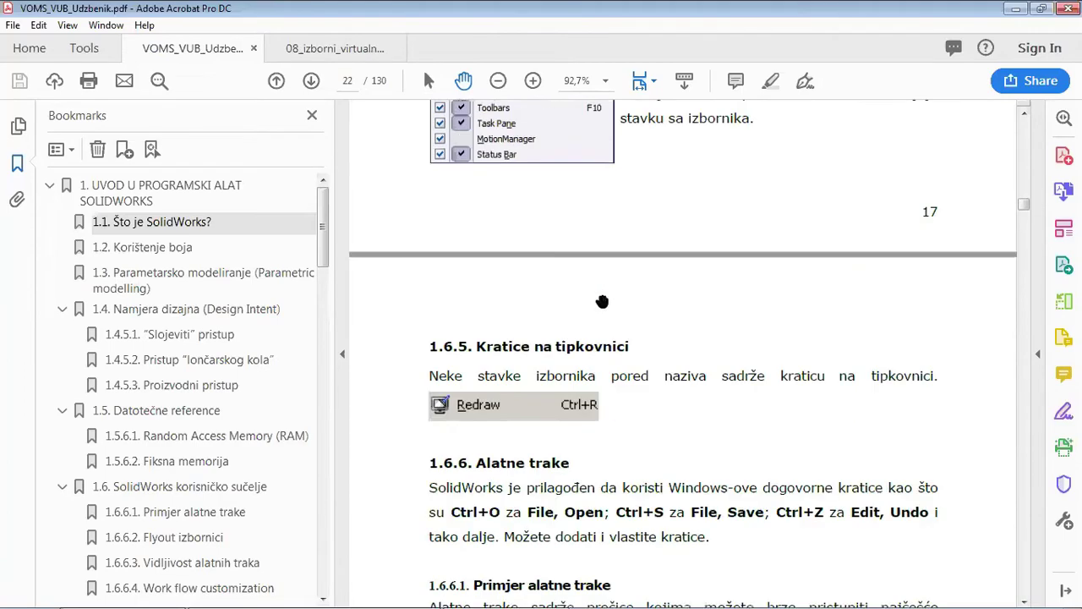
pyautogui.scroll(-3, 602, 302)
pyautogui.scroll(-8, 602, 302)
pyautogui.scroll(-6, 604, 302)
pyautogui.scroll(-5, 607, 302)
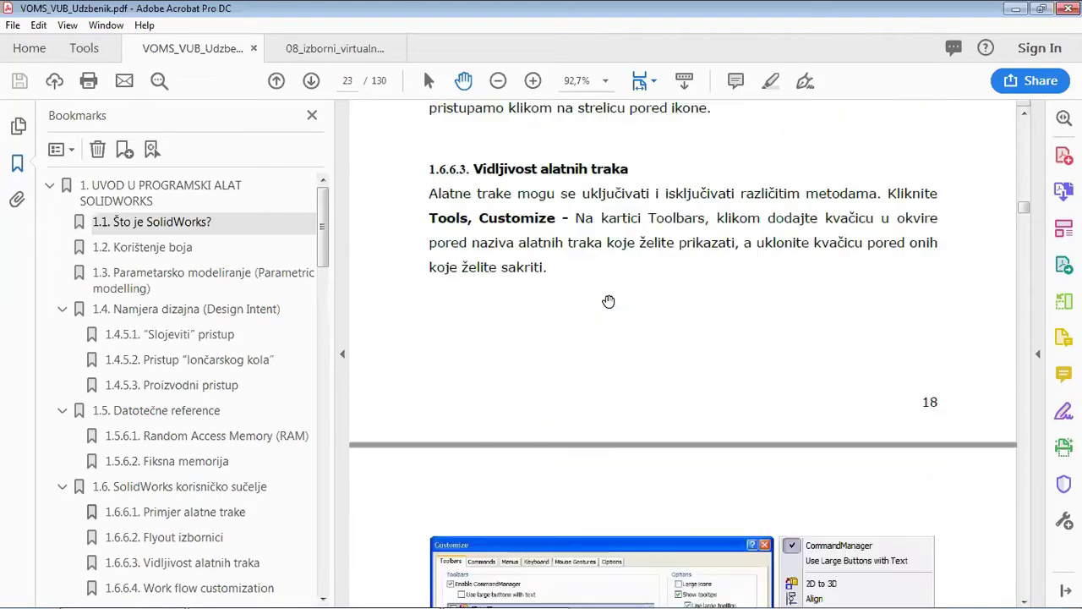
pyautogui.scroll(-5, 609, 302)
pyautogui.scroll(-8, 611, 303)
pyautogui.scroll(-2, 610, 302)
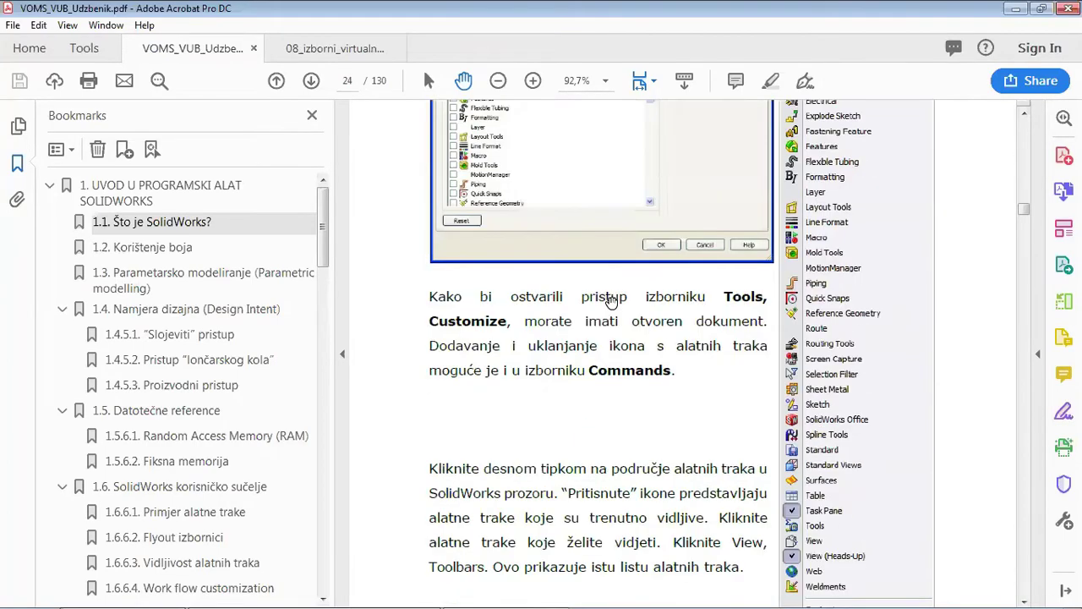
pyautogui.scroll(-3, 611, 303)
pyautogui.scroll(-4, 610, 302)
pyautogui.scroll(-5, 612, 302)
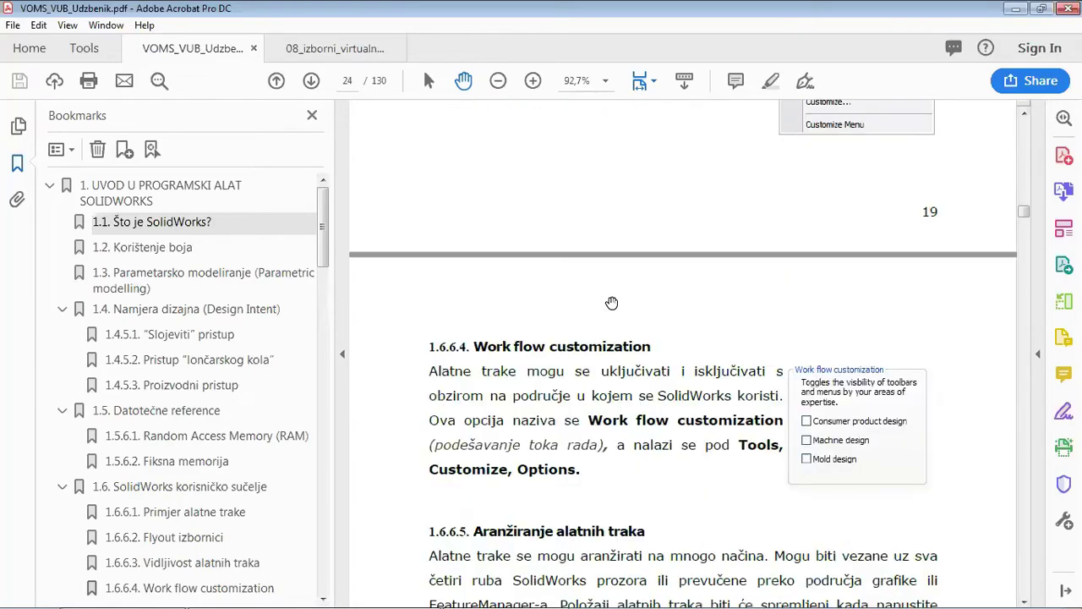
pyautogui.scroll(-4, 612, 302)
pyautogui.scroll(-1, 611, 302)
pyautogui.scroll(-2, 611, 302)
pyautogui.scroll(-5, 611, 302)
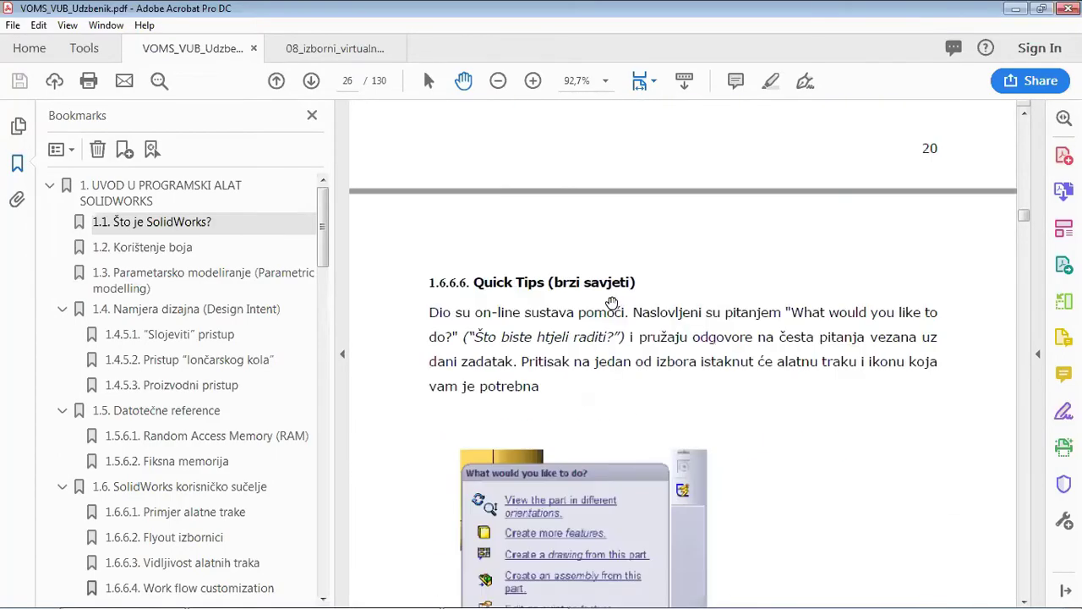
pyautogui.scroll(-5, 611, 302)
pyautogui.scroll(-5, 611, 301)
pyautogui.scroll(-4, 613, 303)
pyautogui.scroll(-3, 616, 304)
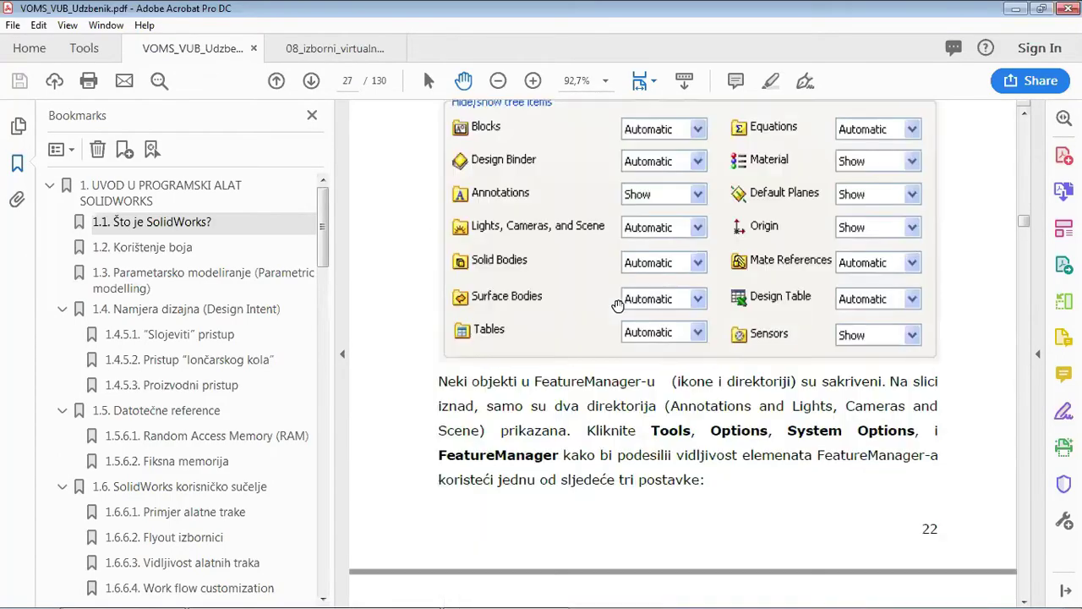
pyautogui.scroll(-2, 618, 304)
pyautogui.scroll(2, 622, 306)
pyautogui.scroll(-4, 628, 310)
pyautogui.scroll(-6, 630, 309)
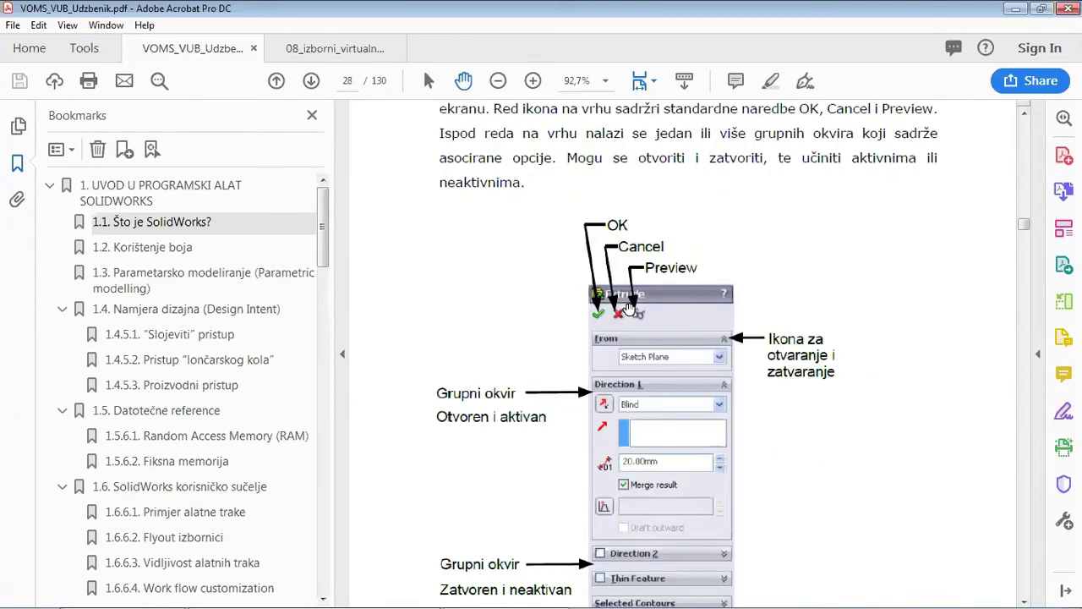
pyautogui.scroll(-5, 630, 309)
pyautogui.scroll(-10, 630, 308)
pyautogui.scroll(-8, 630, 309)
pyautogui.scroll(-6, 629, 309)
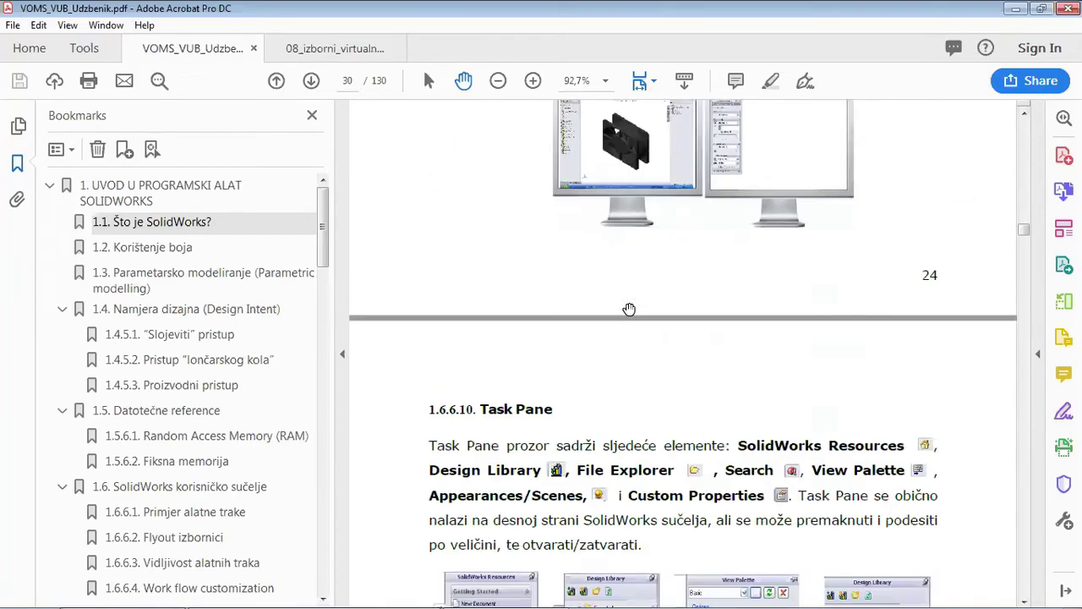
pyautogui.scroll(-5, 629, 309)
pyautogui.scroll(-5, 629, 309)
pyautogui.scroll(-8, 629, 310)
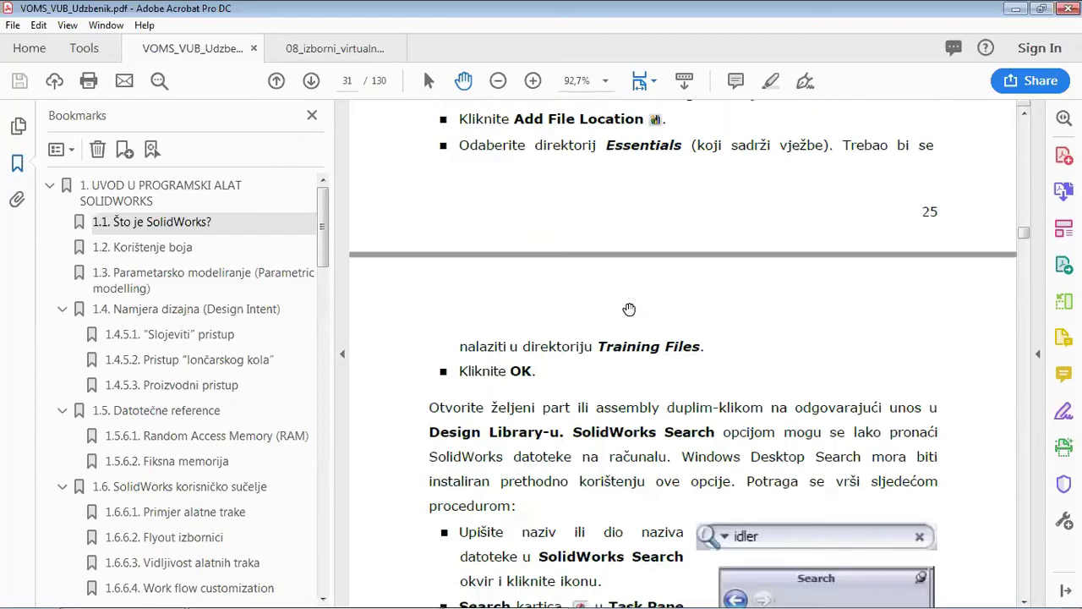
pyautogui.scroll(-8, 629, 310)
pyautogui.scroll(-5, 629, 309)
pyautogui.scroll(-8, 629, 309)
pyautogui.scroll(-8, 629, 310)
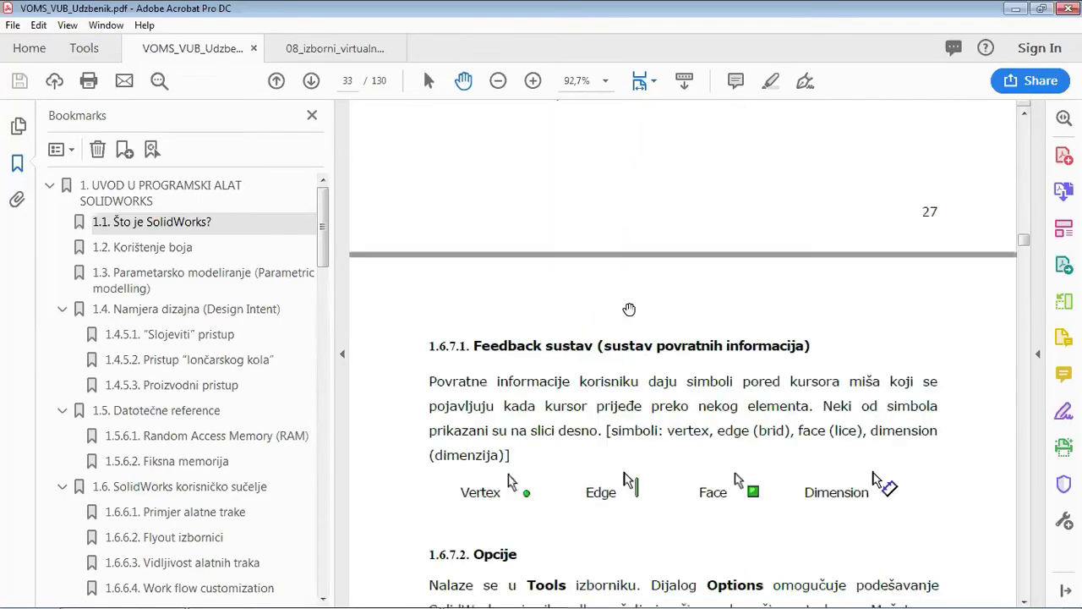
pyautogui.scroll(-8, 629, 309)
pyautogui.scroll(-8, 629, 310)
pyautogui.scroll(-8, 636, 310)
# - Position page 35 so the chapter 2 Skiciranje heading shows with space above it
pyautogui.scroll(-5, 644, 310)
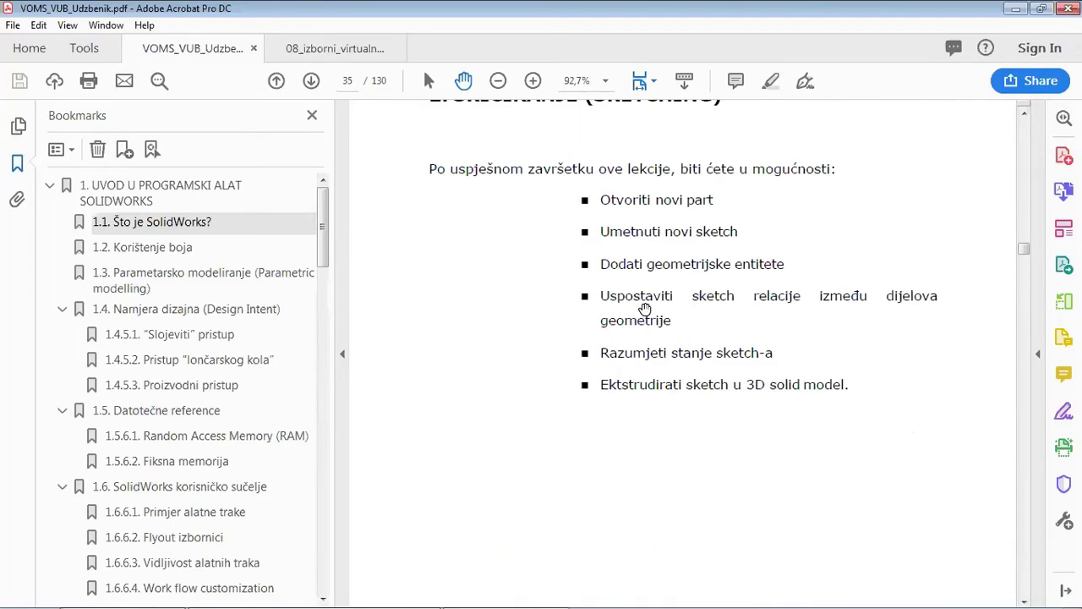
pyautogui.scroll(5, 644, 309)
pyautogui.scroll(-5, 645, 310)
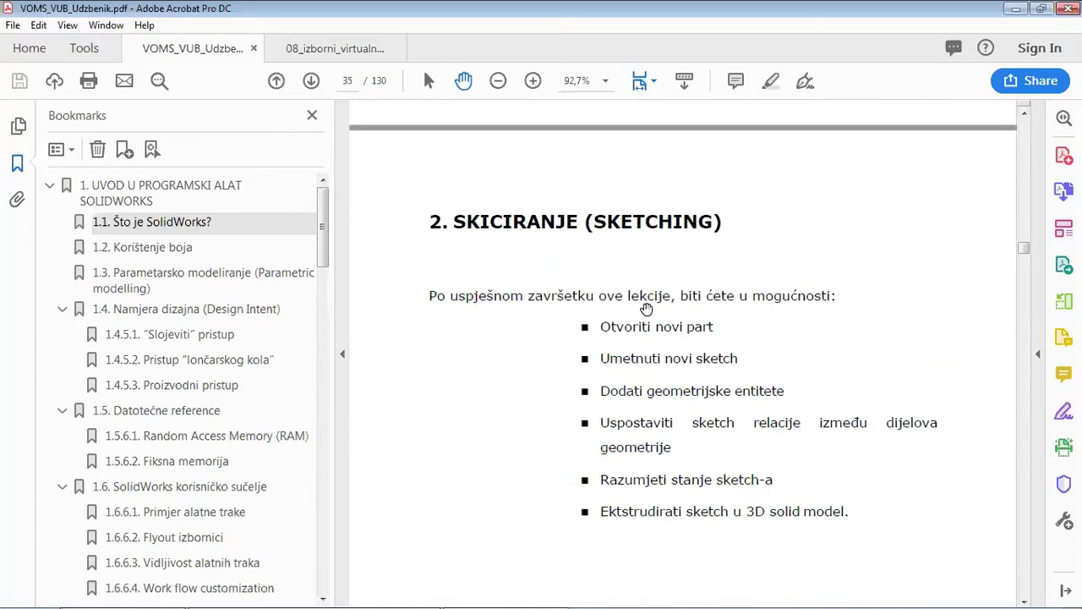
pyautogui.scroll(-2, 658, 308)
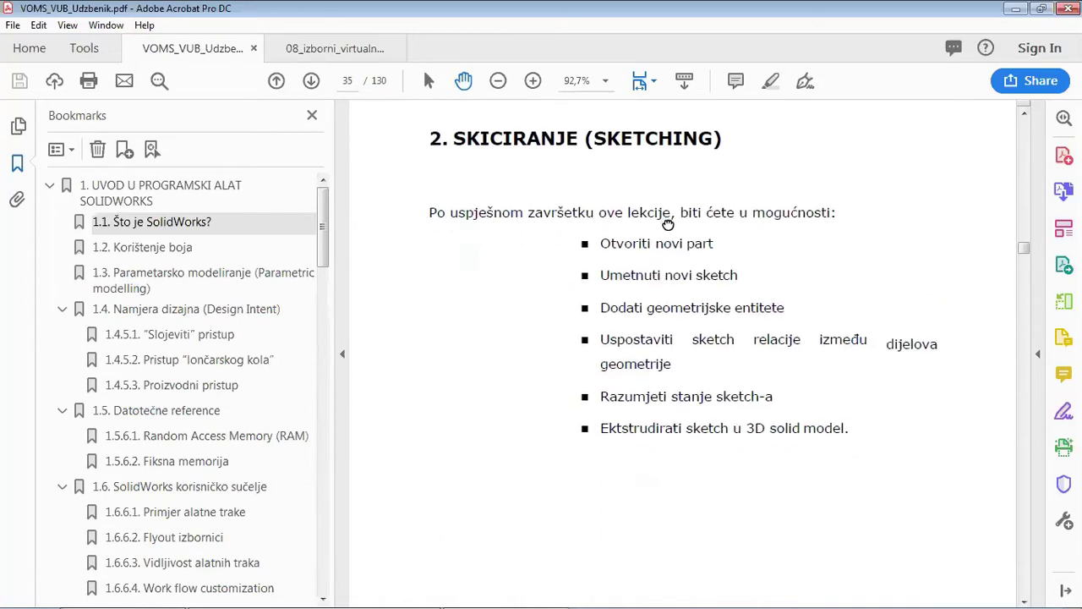
pyautogui.scroll(-3, 720, 307)
pyautogui.scroll(3, 762, 358)
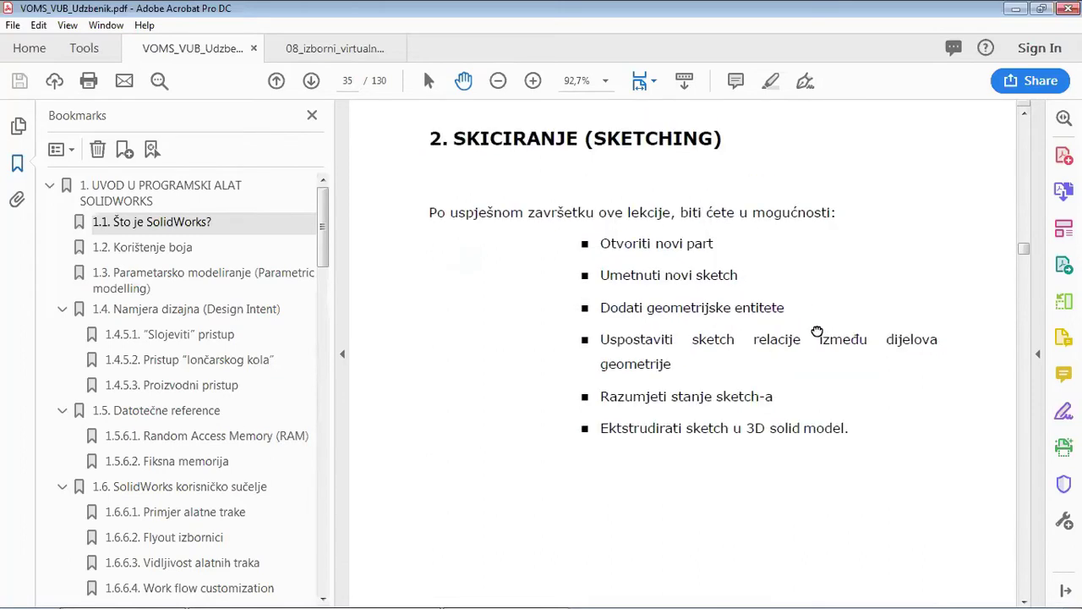
pyautogui.scroll(-1, 817, 332)
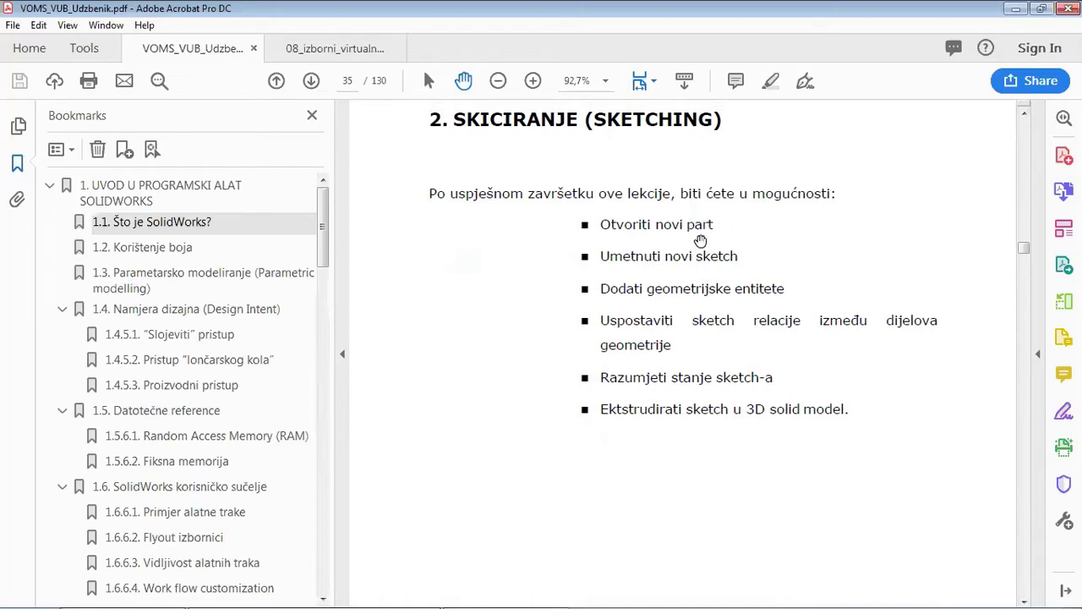
pyautogui.moveTo(705, 233); pyautogui.dragTo(699, 256)
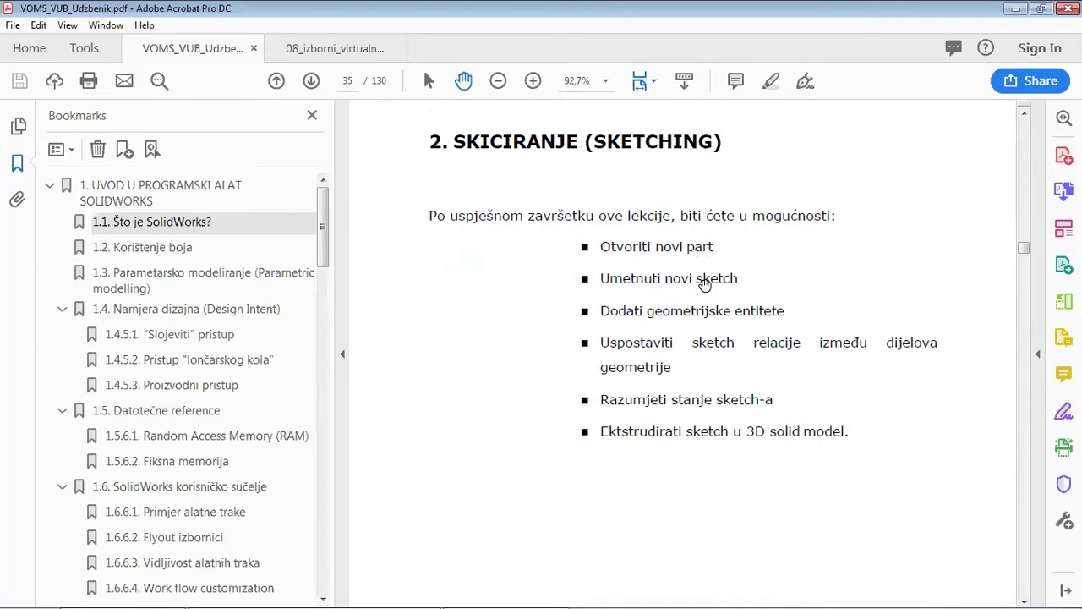
# - Drag the learning outcomes list up until 'Razumjeti stanje sketch-a' sits near the top
pyautogui.moveTo(834, 420); pyautogui.dragTo(839, 355)
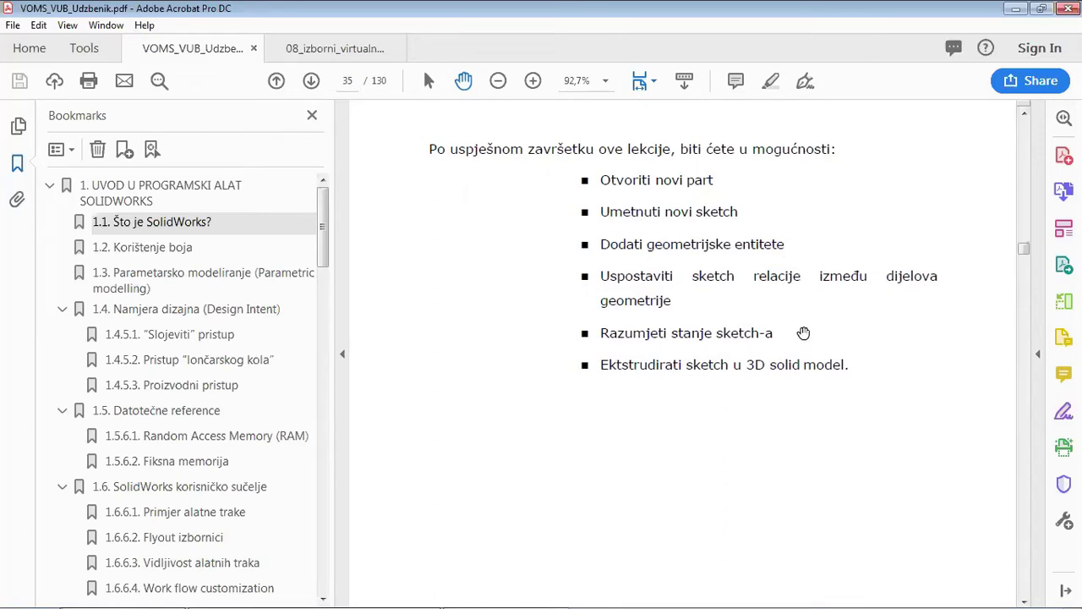
pyautogui.moveTo(803, 333); pyautogui.dragTo(804, 274)
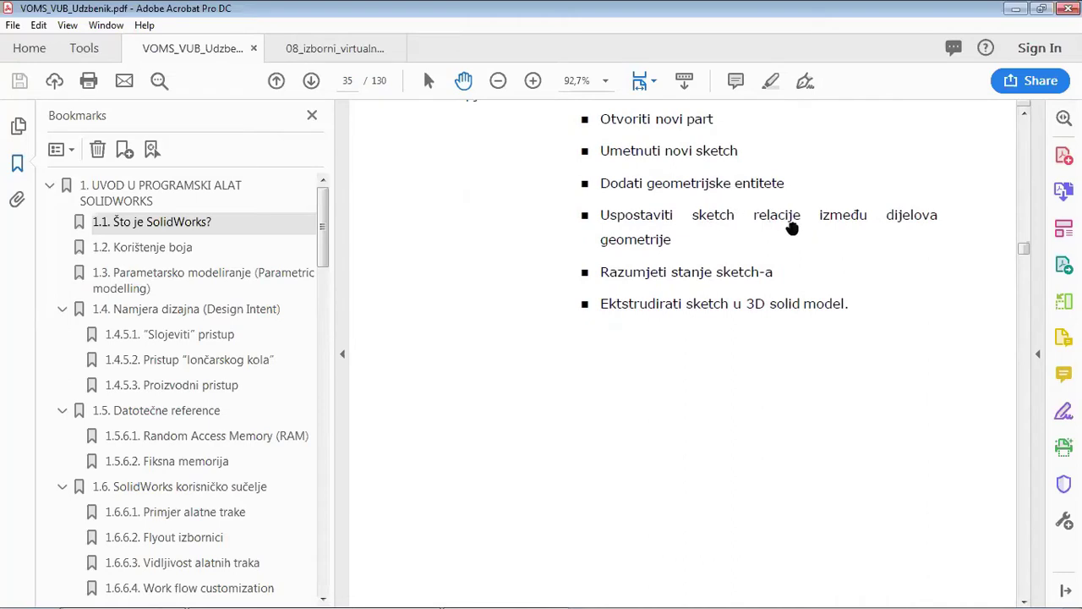
pyautogui.moveTo(779, 327); pyautogui.dragTo(780, 250)
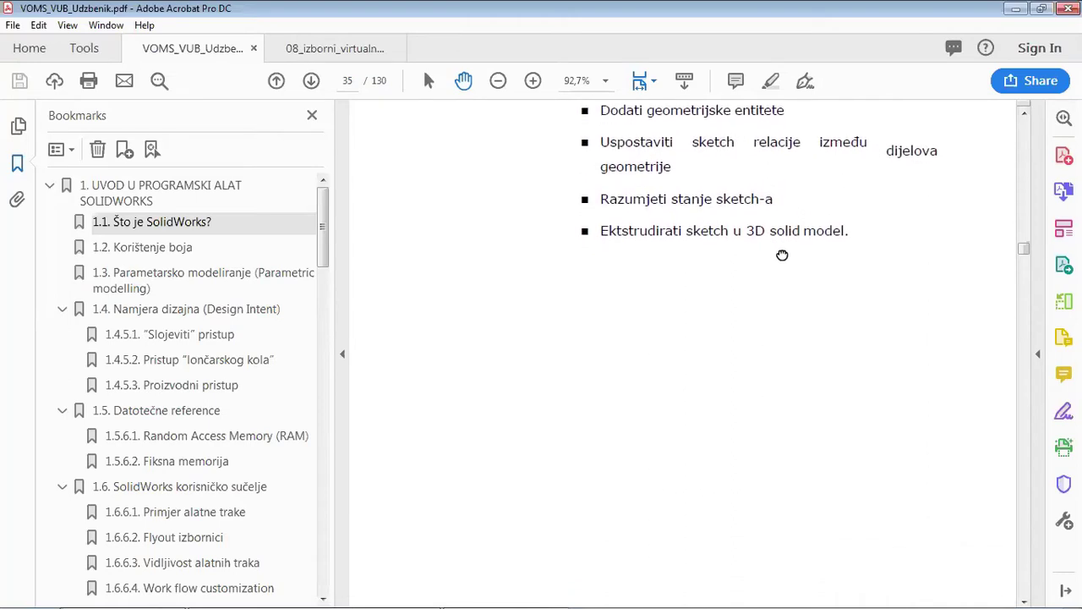
pyautogui.moveTo(823, 320); pyautogui.dragTo(826, 253)
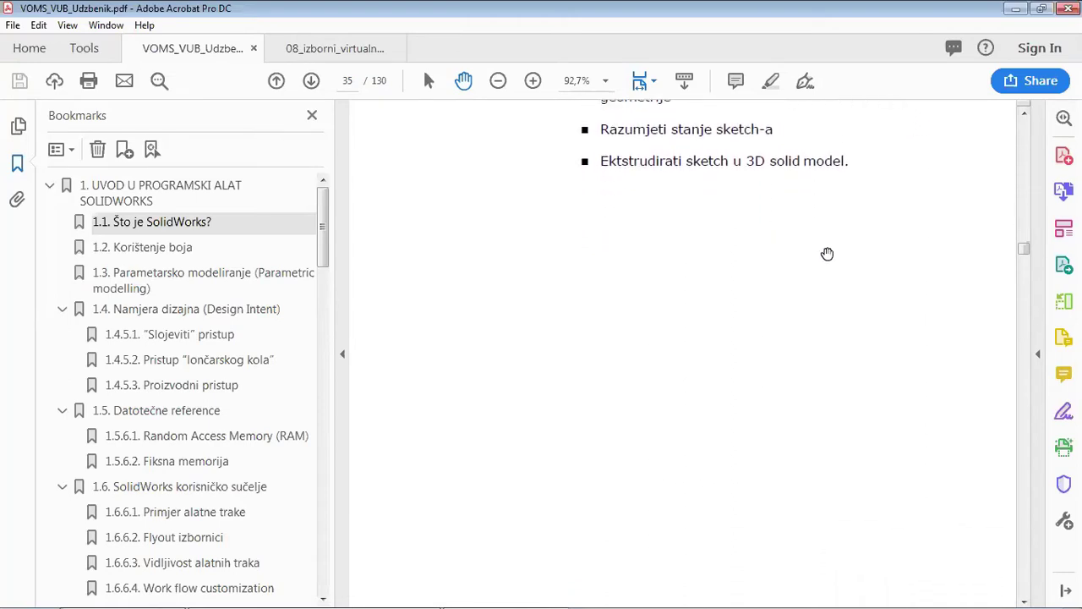
# - Move to page 36 and read through section 2.1 2D Sketching
pyautogui.scroll(-3, 825, 261)
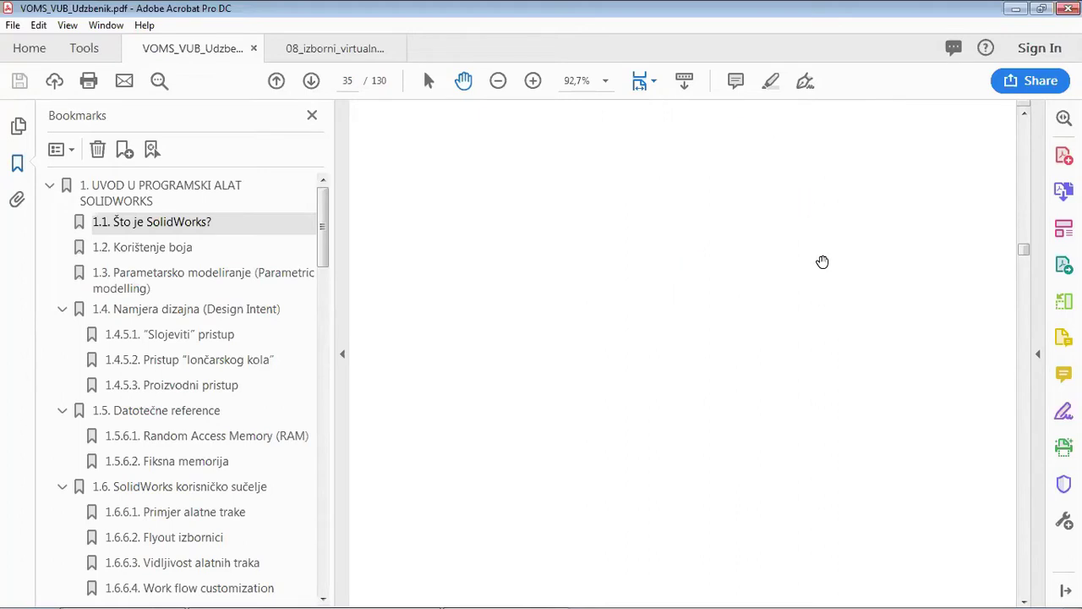
pyautogui.scroll(-1, 905, 444)
pyautogui.moveTo(905, 444); pyautogui.dragTo(905, 440)
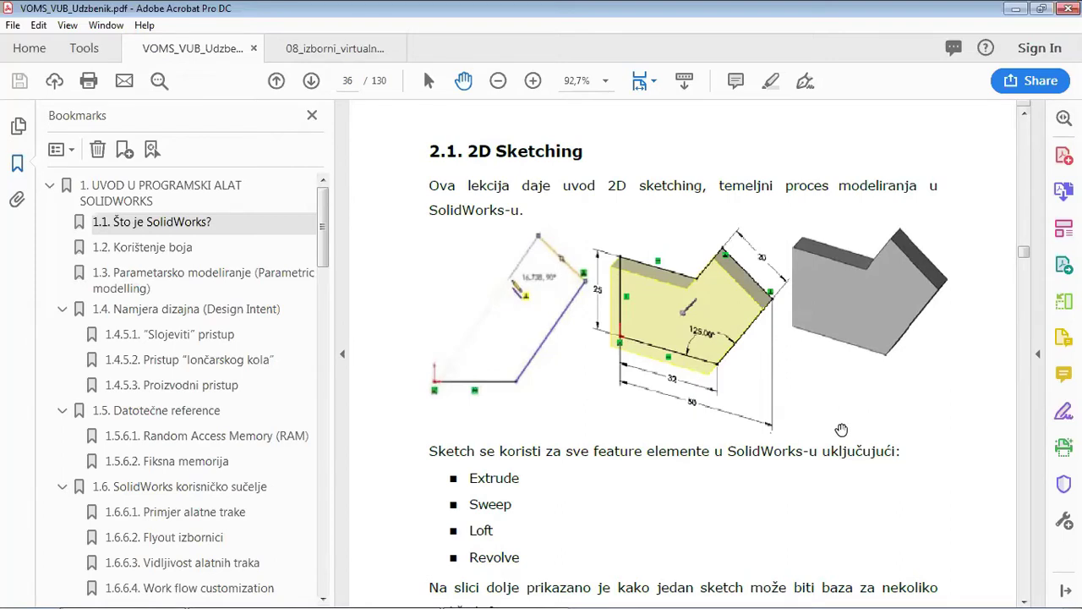
pyautogui.moveTo(839, 444); pyautogui.dragTo(839, 287)
pyautogui.moveTo(843, 410); pyautogui.dragTo(857, 363)
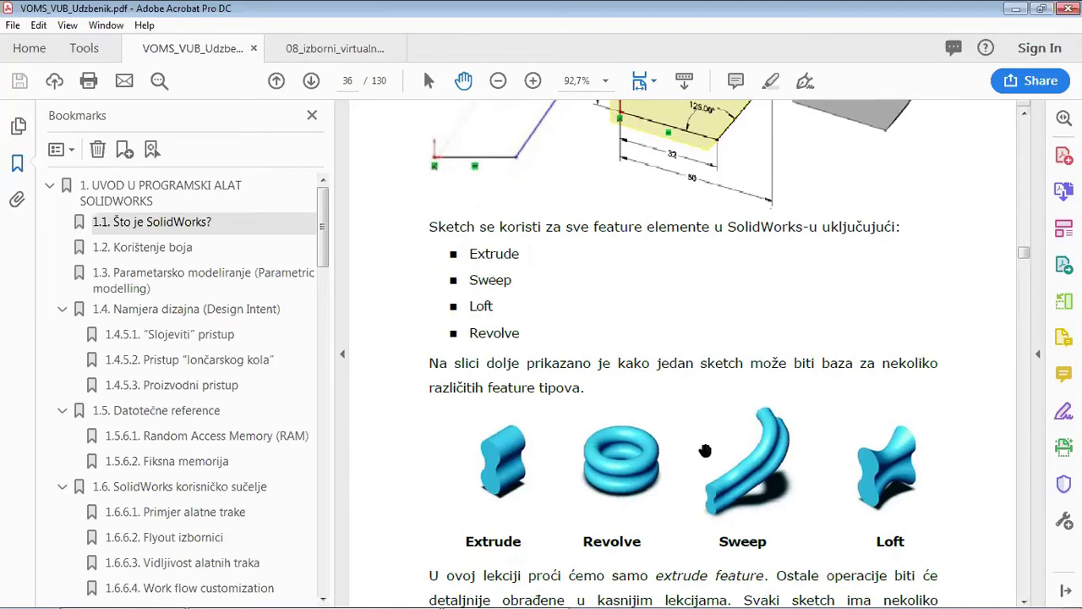
# - Read the New part paragraph, then bring page 37's Sketch definitions into view
pyautogui.scroll(-3, 706, 450)
pyautogui.scroll(-3, 705, 450)
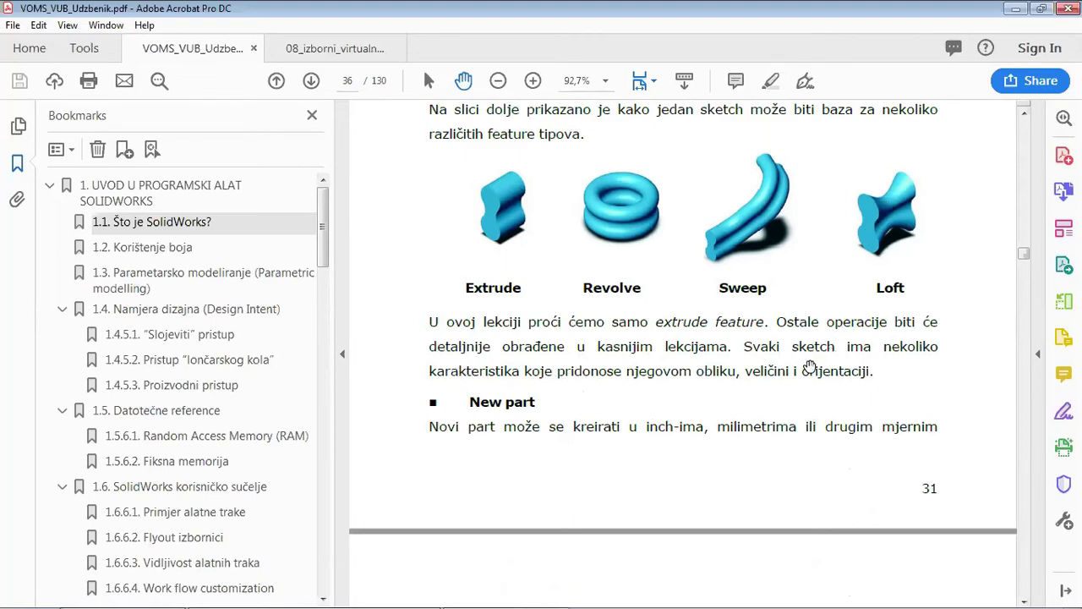
pyautogui.moveTo(778, 406); pyautogui.dragTo(780, 356)
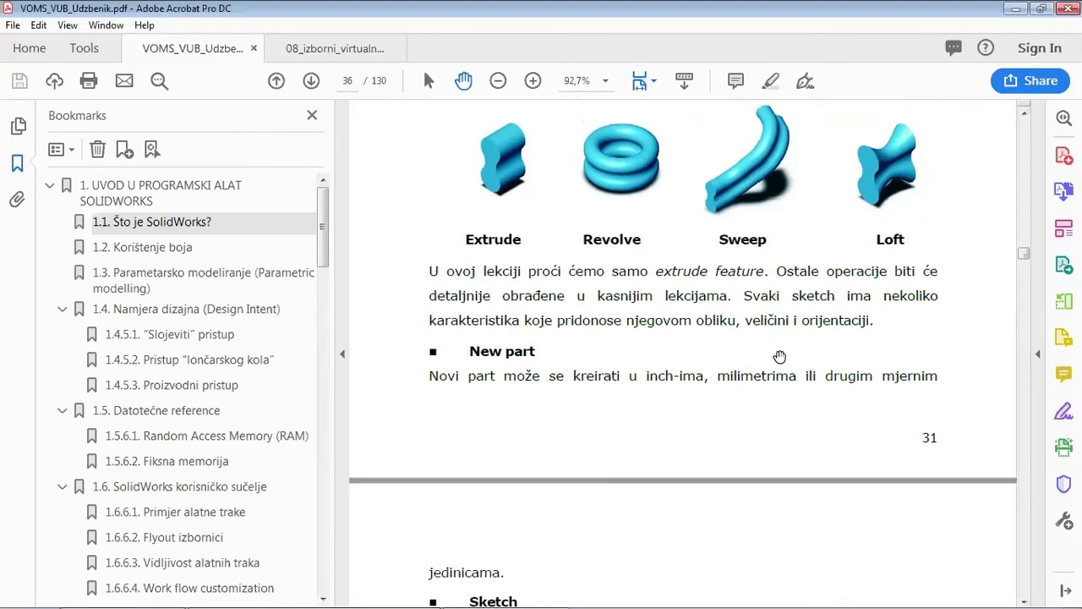
pyautogui.scroll(3, 729, 341)
pyautogui.scroll(3, 727, 497)
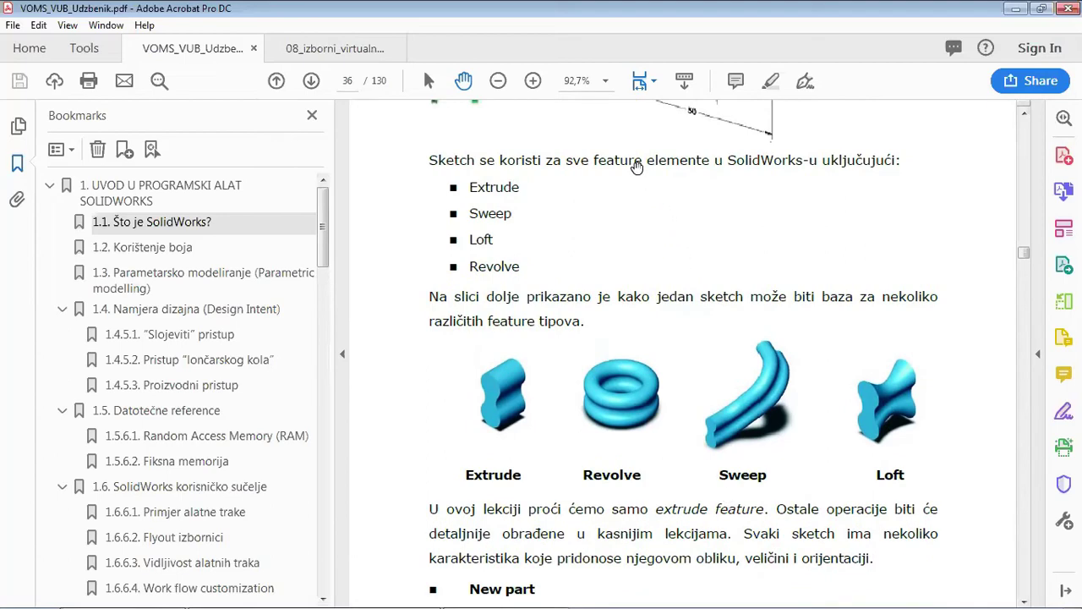
pyautogui.moveTo(698, 407); pyautogui.dragTo(707, 241)
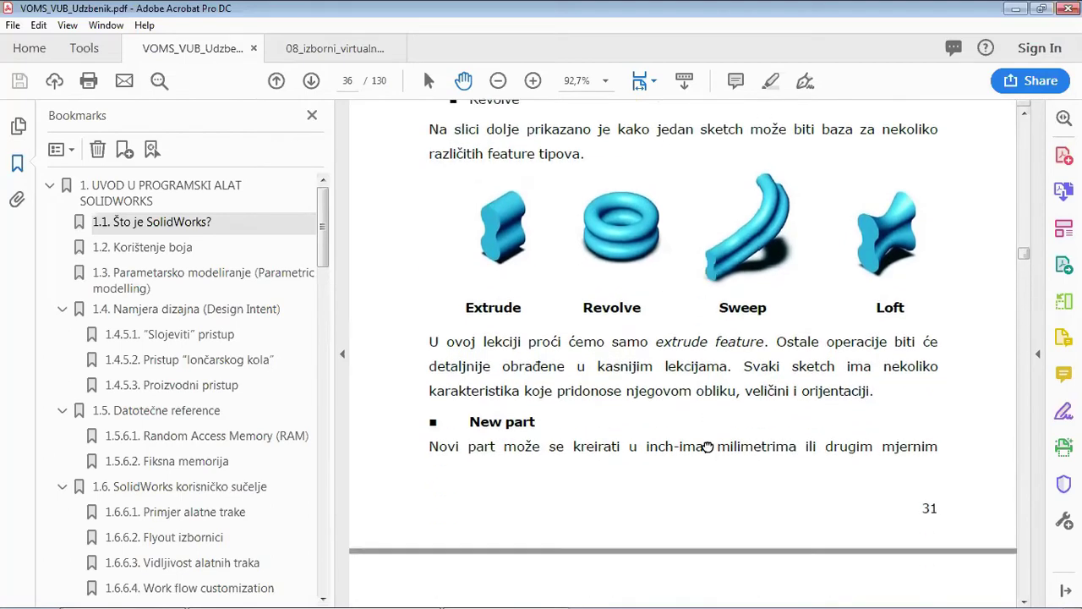
pyautogui.moveTo(707, 446); pyautogui.dragTo(717, 297)
pyautogui.moveTo(567, 411); pyautogui.dragTo(585, 289)
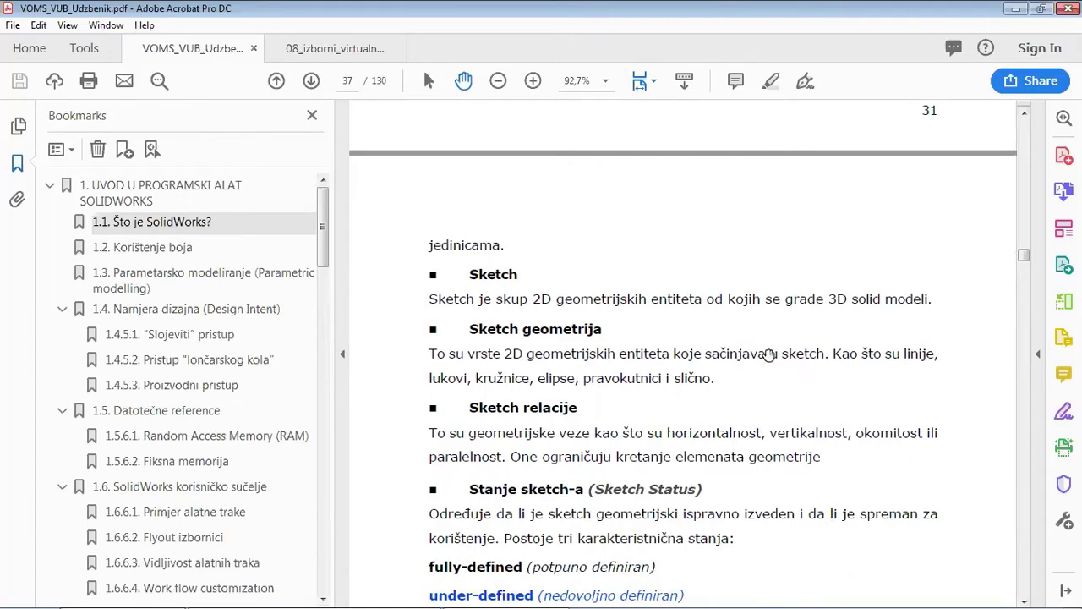
# - Read the sketch terms on page 37 and bring the Ekstrudiranje sketch-a section into view
pyautogui.scroll(-3, 776, 388)
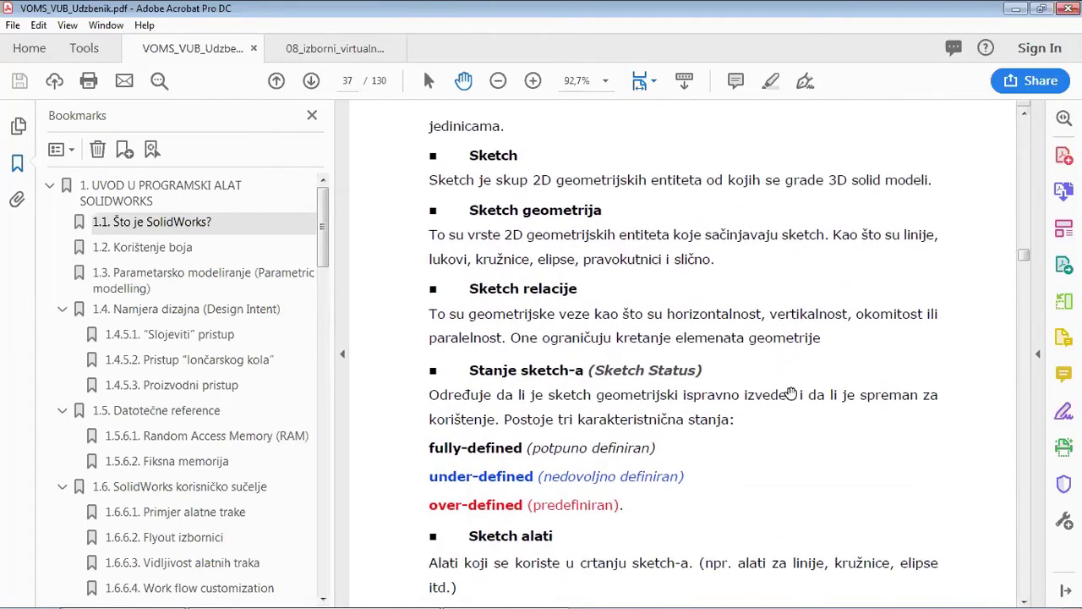
pyautogui.scroll(-2, 783, 428)
pyautogui.scroll(1, 786, 405)
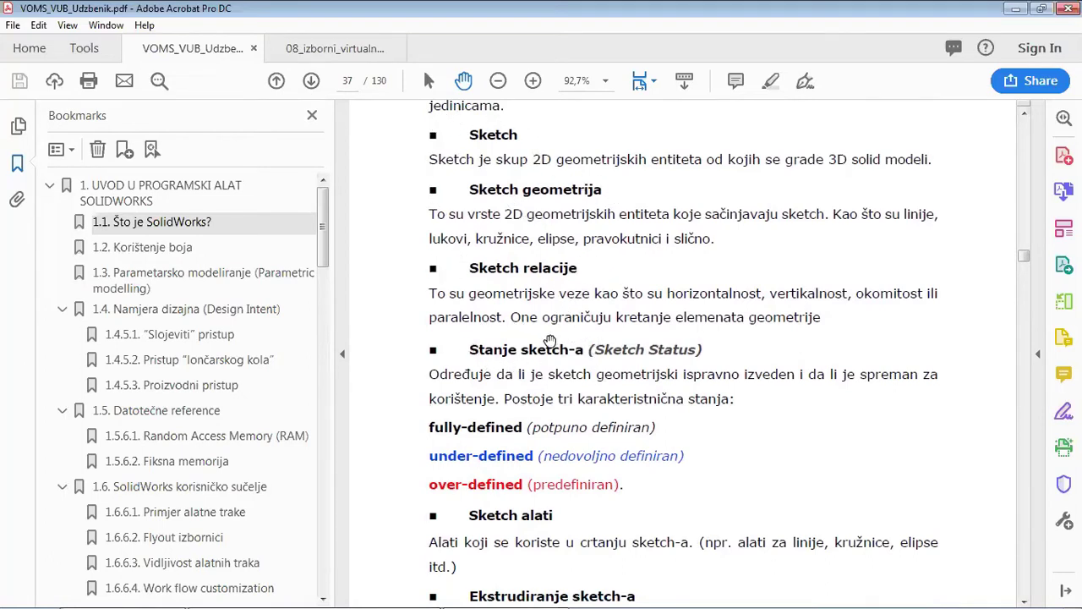
pyautogui.scroll(-2, 625, 392)
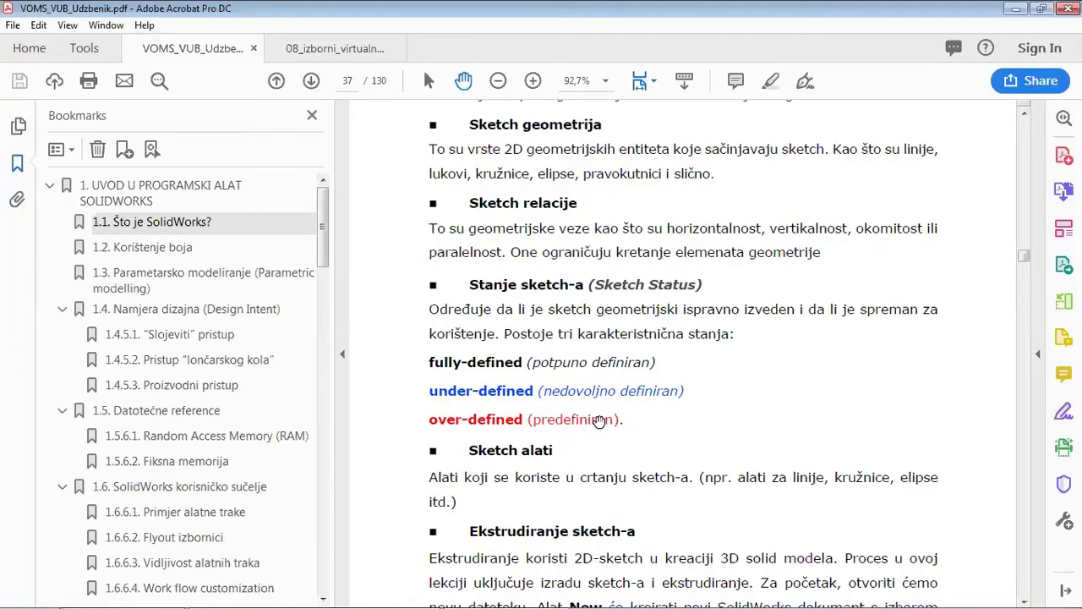
pyautogui.moveTo(676, 446); pyautogui.dragTo(698, 245)
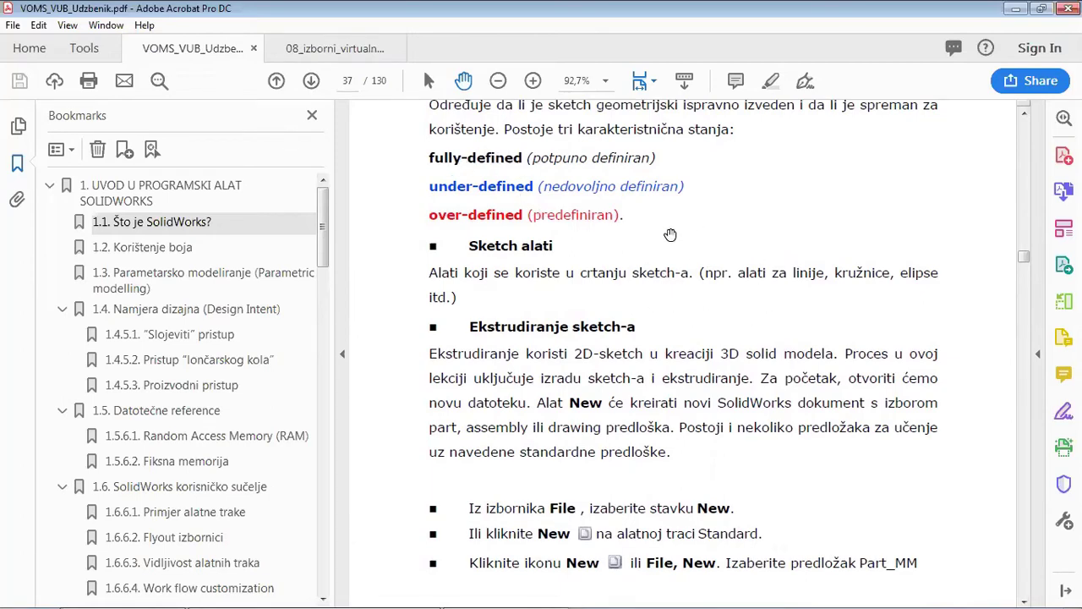
# - Review the new-file steps and the over-defined line text on pages 36–37
pyautogui.scroll(5, 684, 249)
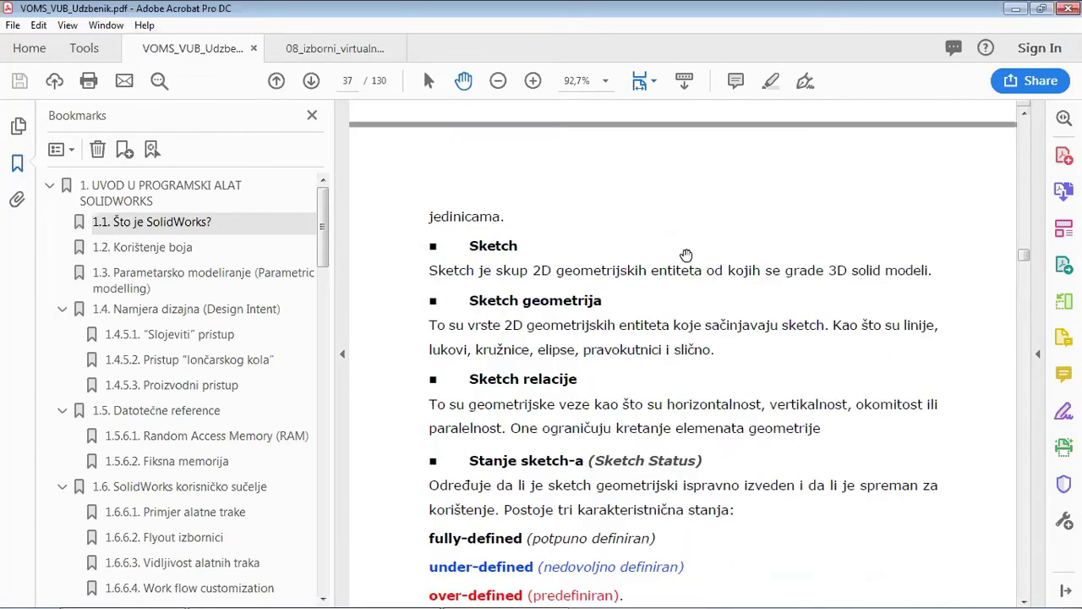
pyautogui.scroll(6, 688, 251)
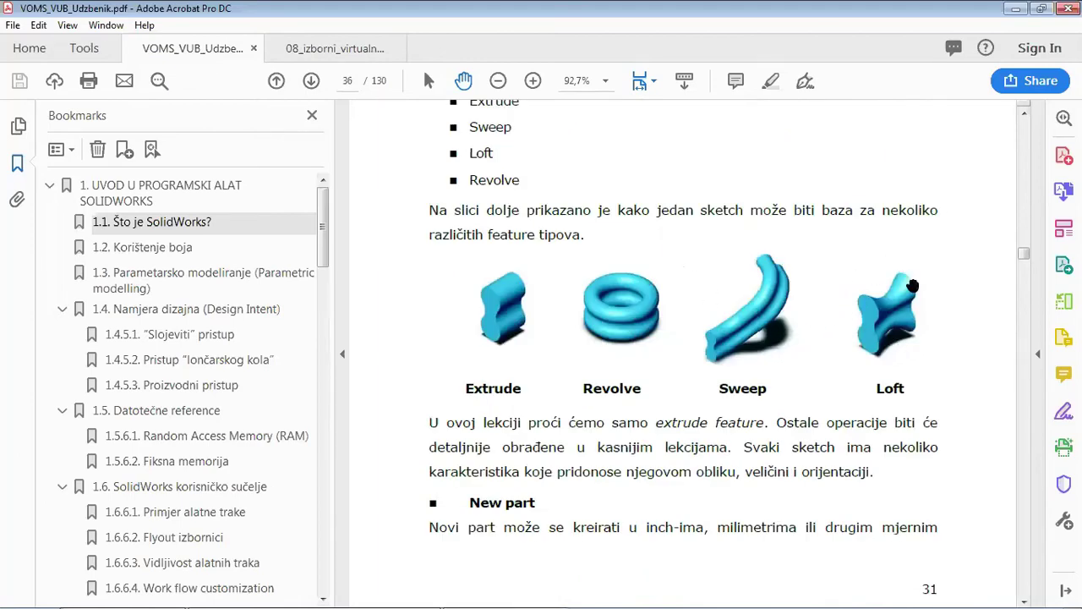
pyautogui.scroll(-5, 859, 346)
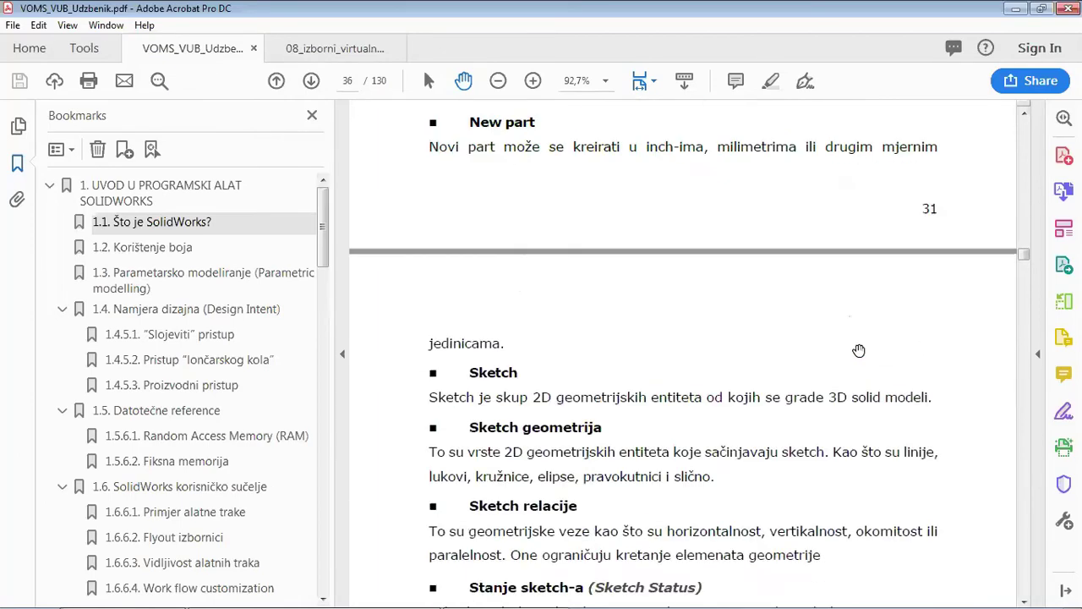
pyautogui.scroll(-5, 858, 349)
pyautogui.scroll(-5, 858, 343)
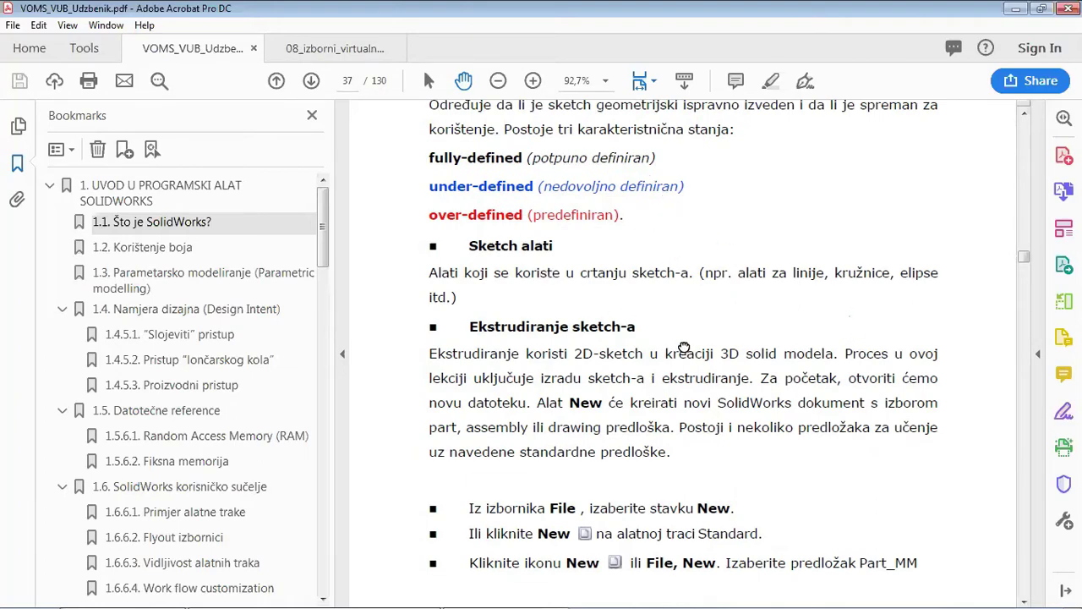
pyautogui.moveTo(684, 353); pyautogui.dragTo(685, 229)
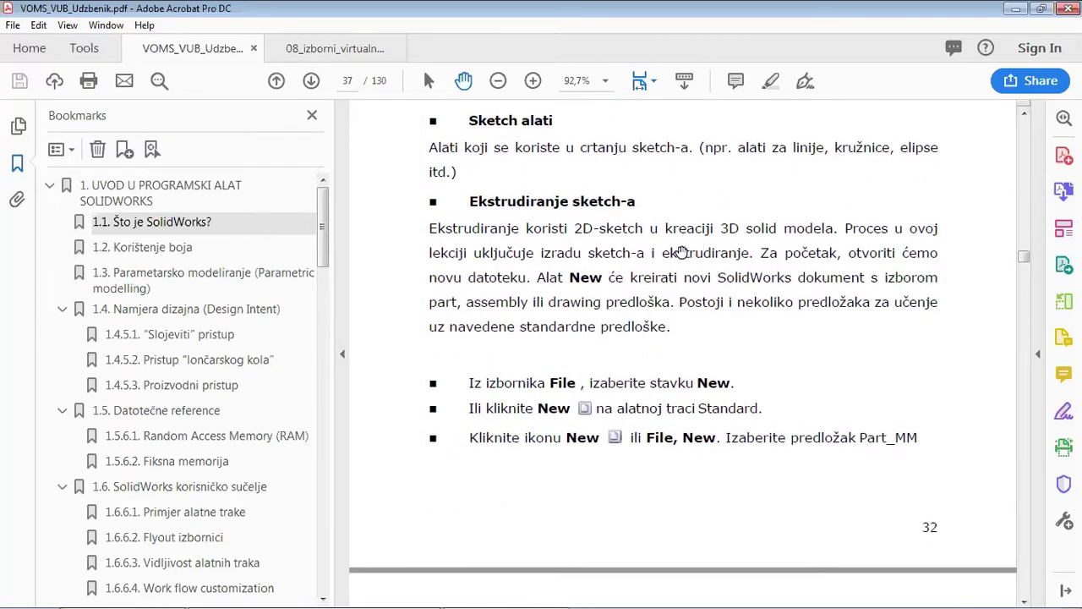
pyautogui.moveTo(683, 252); pyautogui.dragTo(691, 280)
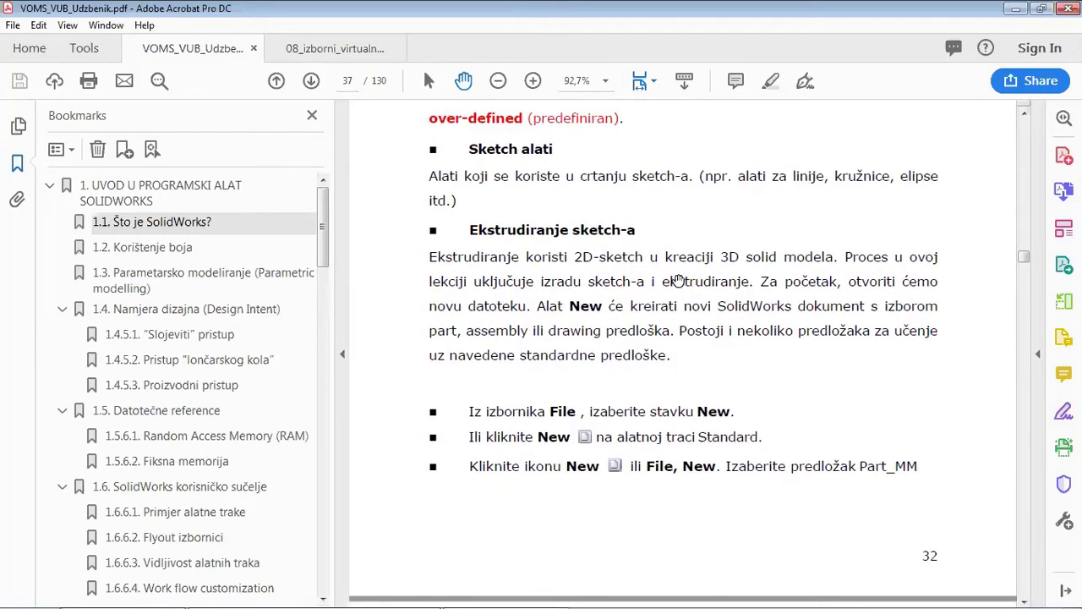
# - Scroll on to page 38, where saving files with File, Save and Save As begins
pyautogui.scroll(-3, 683, 332)
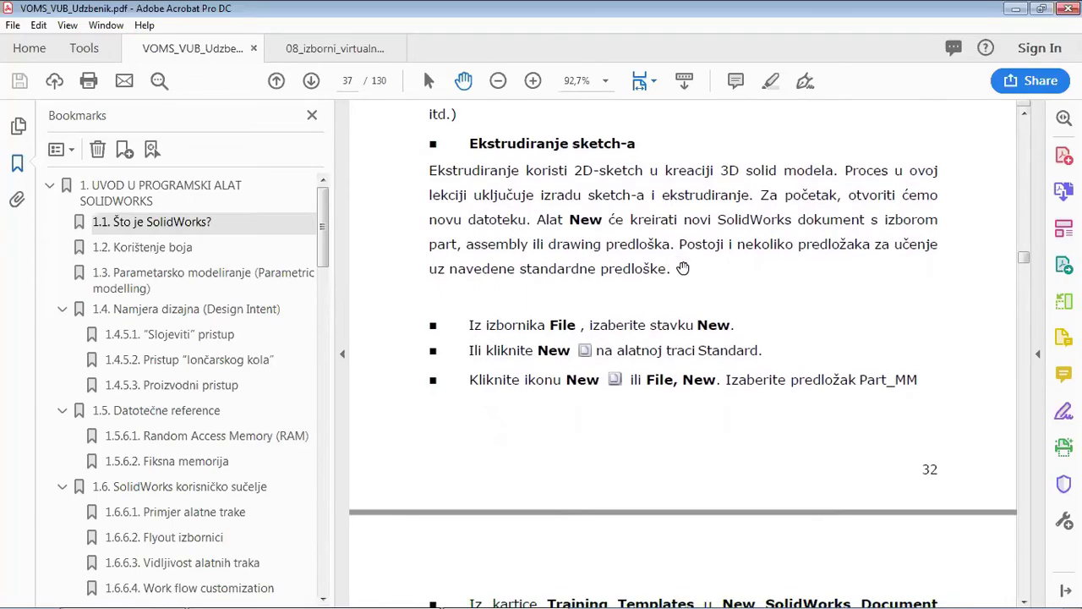
pyautogui.scroll(-2, 707, 339)
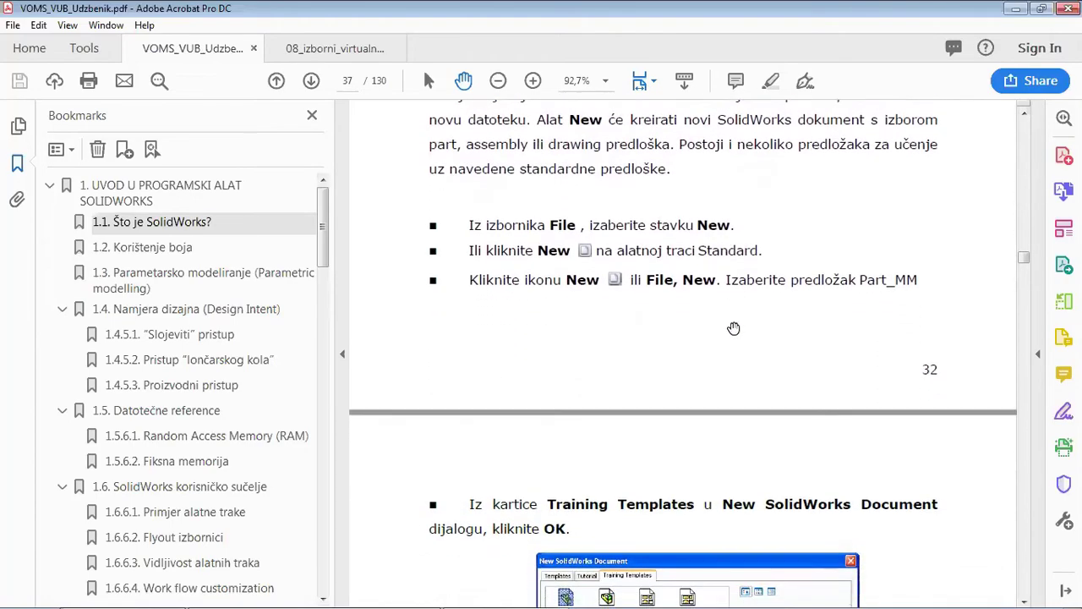
pyautogui.scroll(-5, 727, 329)
pyautogui.scroll(-4, 727, 329)
pyautogui.scroll(-6, 725, 329)
# - Scroll past the Save As dialog figure to section 2.3's heading and Sketching definition on page 40
pyautogui.scroll(-3, 725, 329)
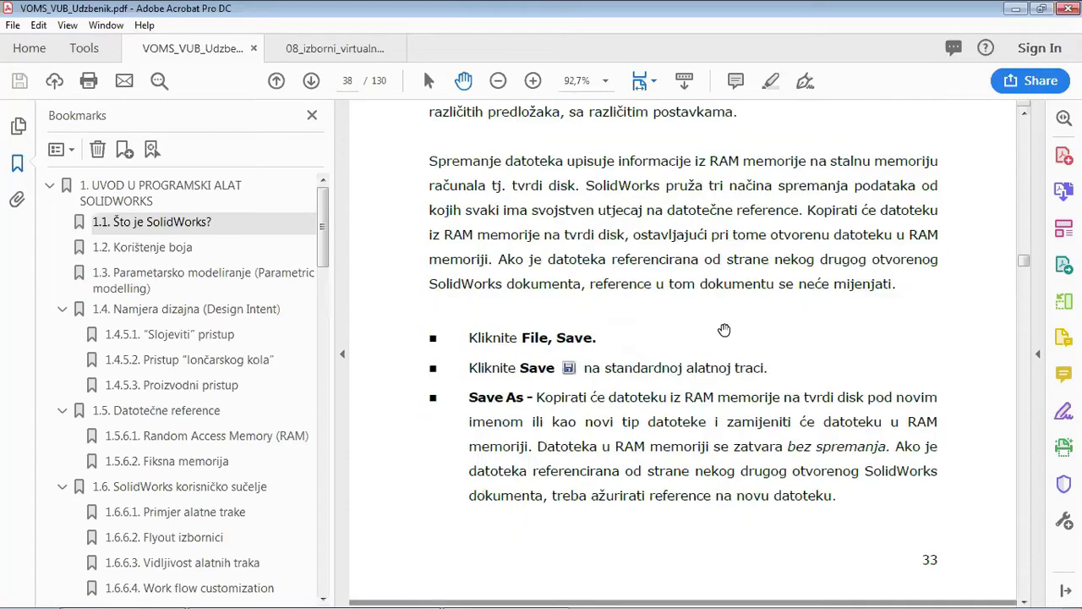
pyautogui.scroll(-3, 724, 329)
pyautogui.scroll(-3, 721, 329)
pyautogui.scroll(-3, 631, 274)
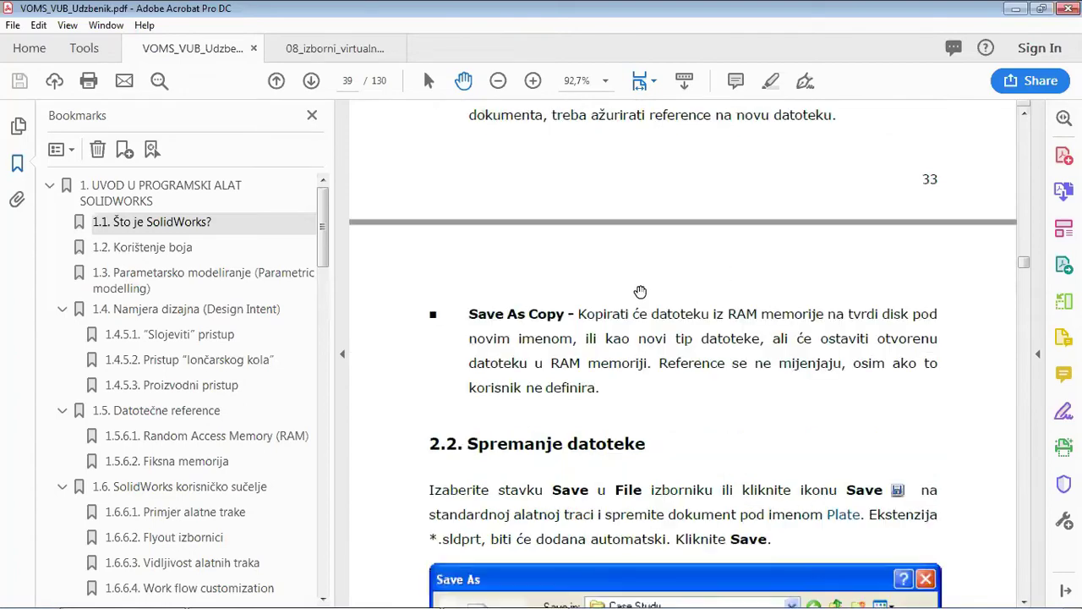
pyautogui.scroll(-1, 732, 425)
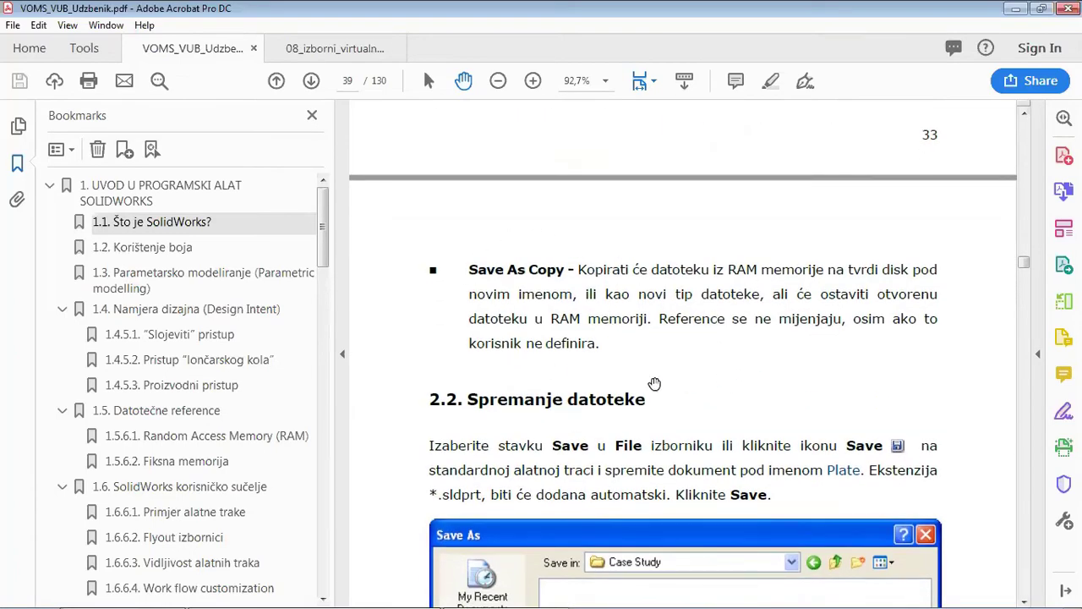
pyautogui.scroll(-3, 718, 350)
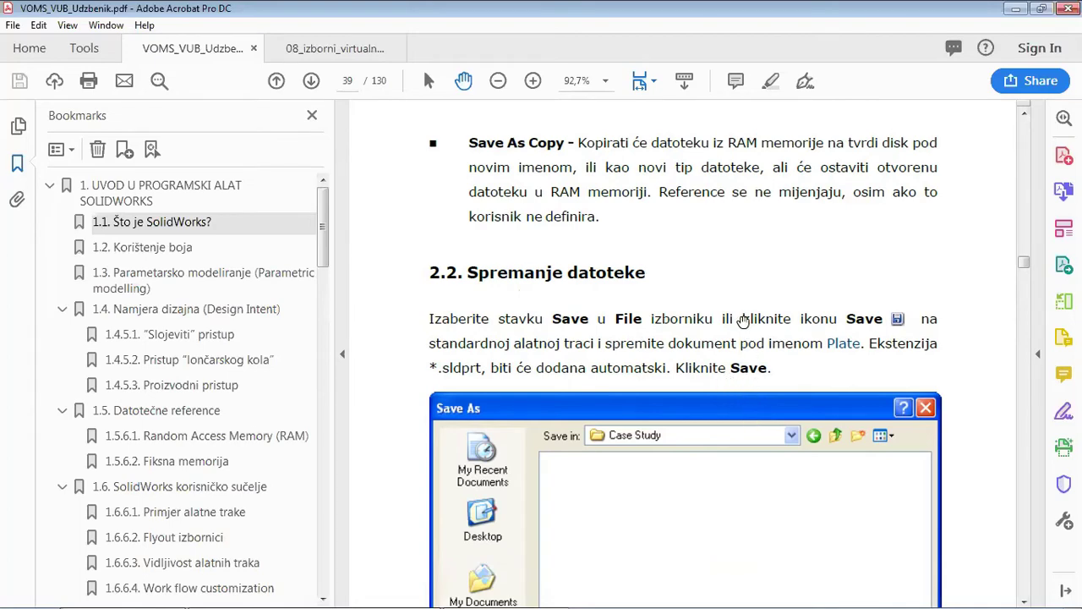
pyautogui.scroll(-3, 743, 323)
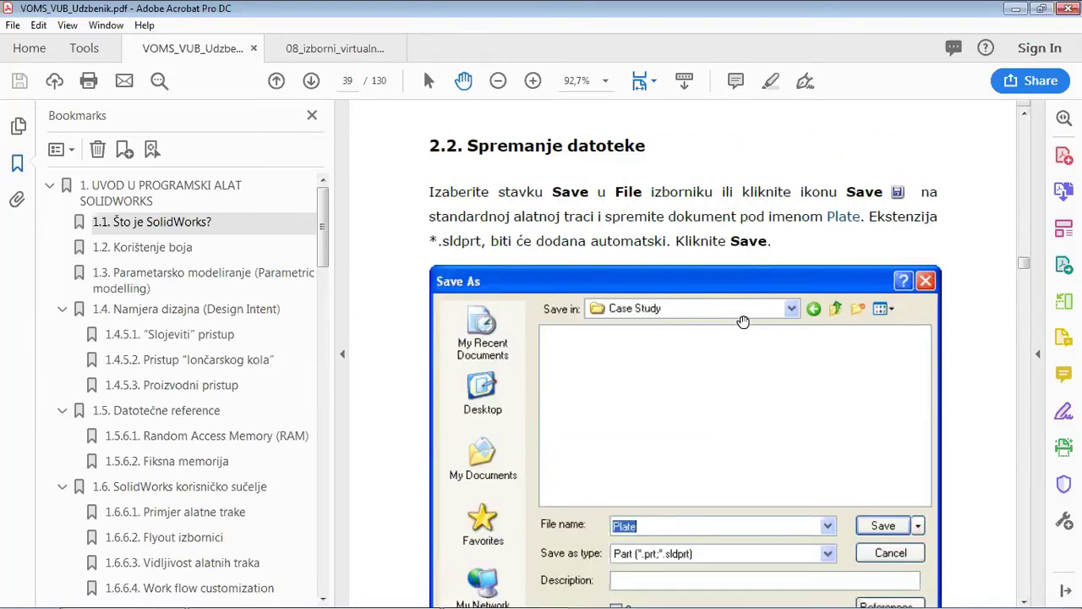
pyautogui.scroll(-5, 743, 322)
pyautogui.scroll(-3, 744, 323)
pyautogui.scroll(-3, 743, 322)
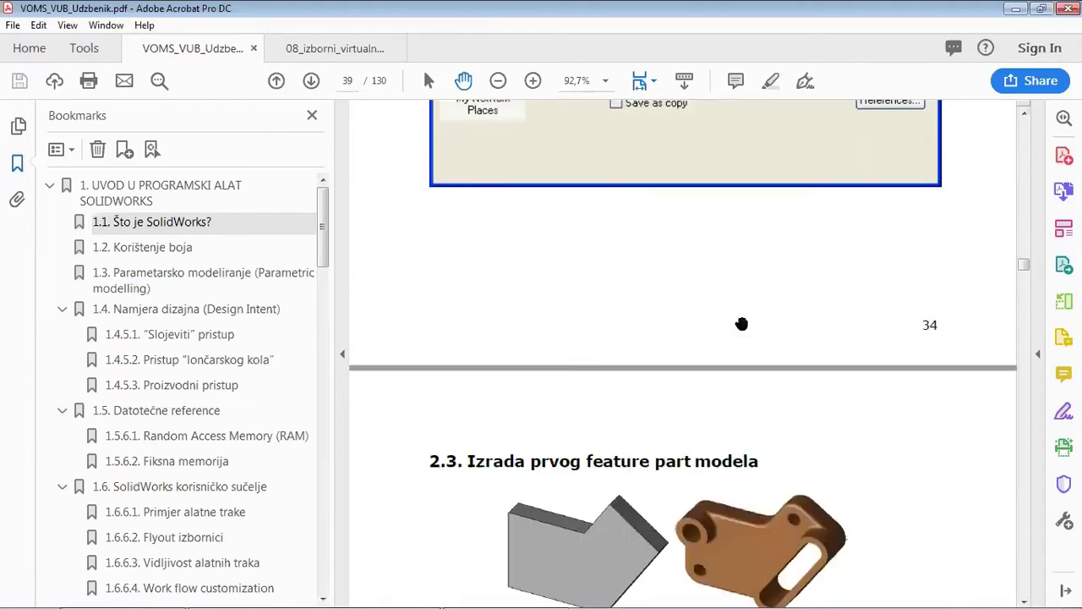
pyautogui.scroll(-3, 743, 322)
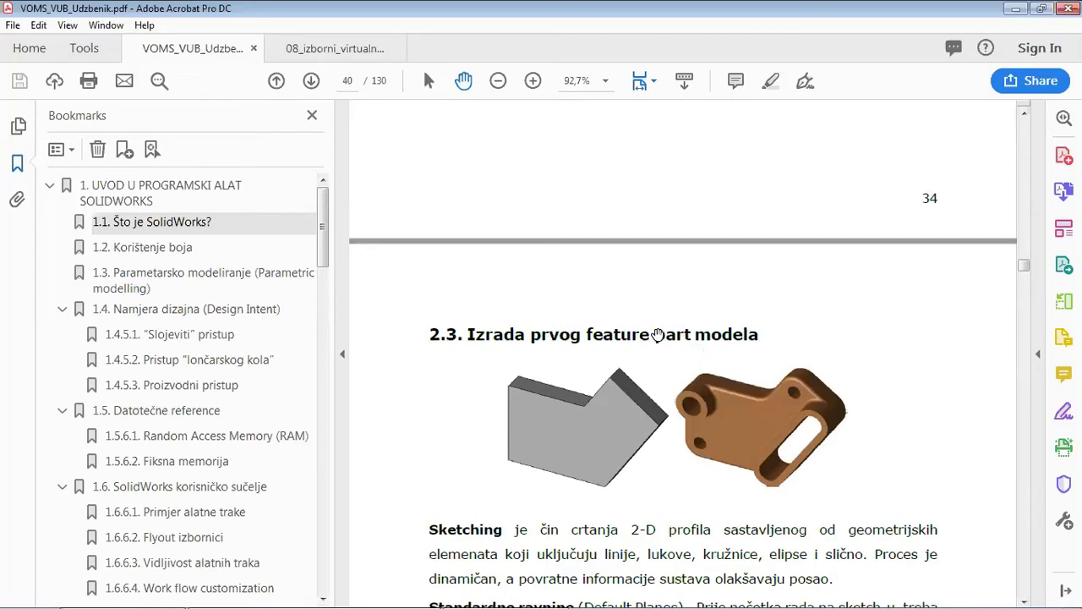
# - Read section 2.3.1 across pages 40–41
pyautogui.scroll(-3, 614, 340)
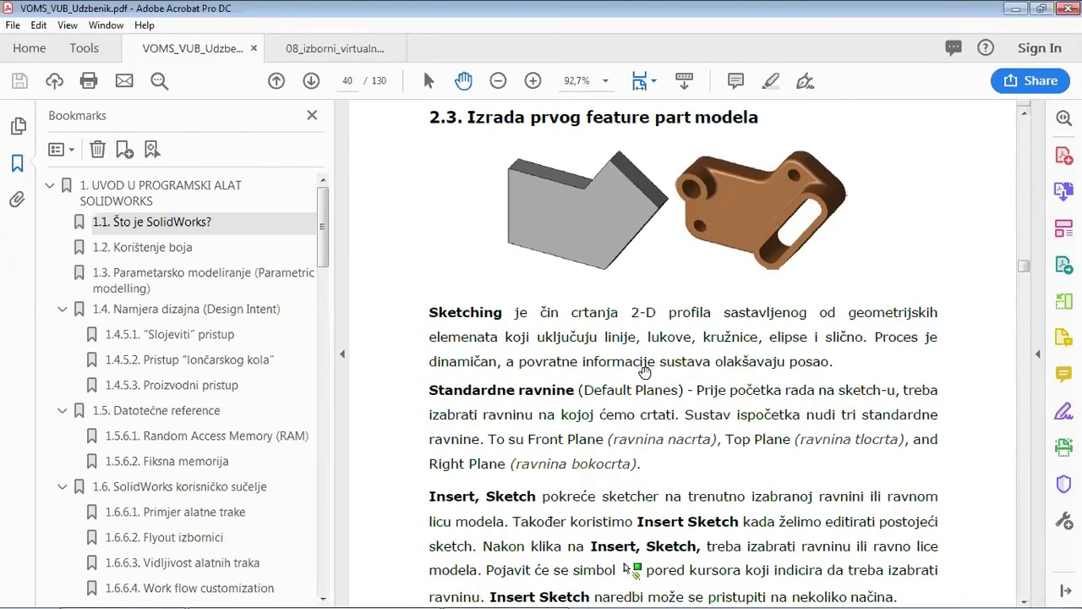
pyautogui.scroll(-4, 663, 397)
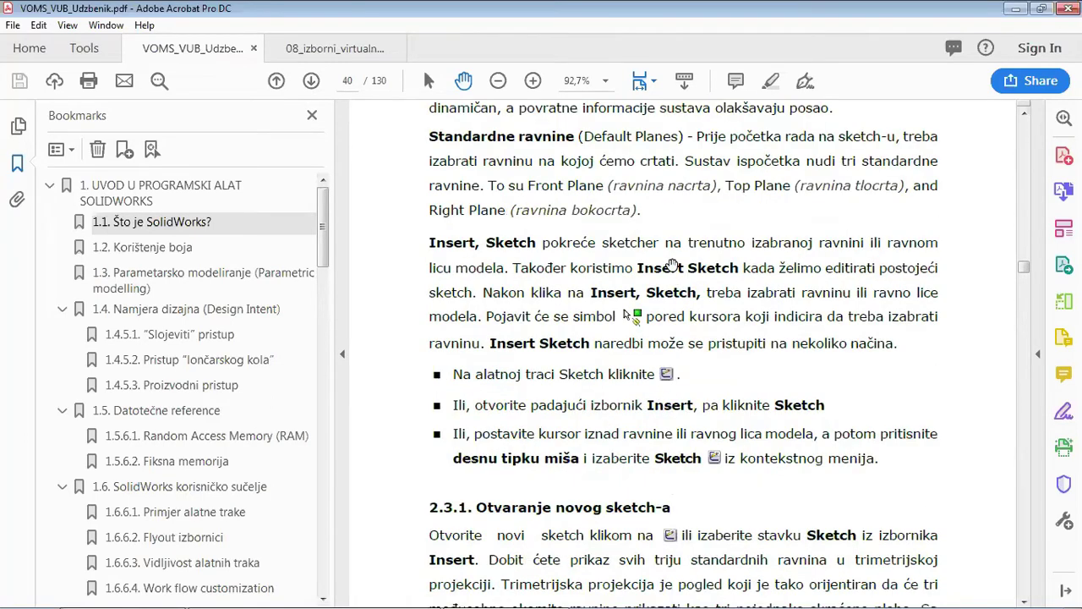
pyautogui.scroll(-3, 587, 351)
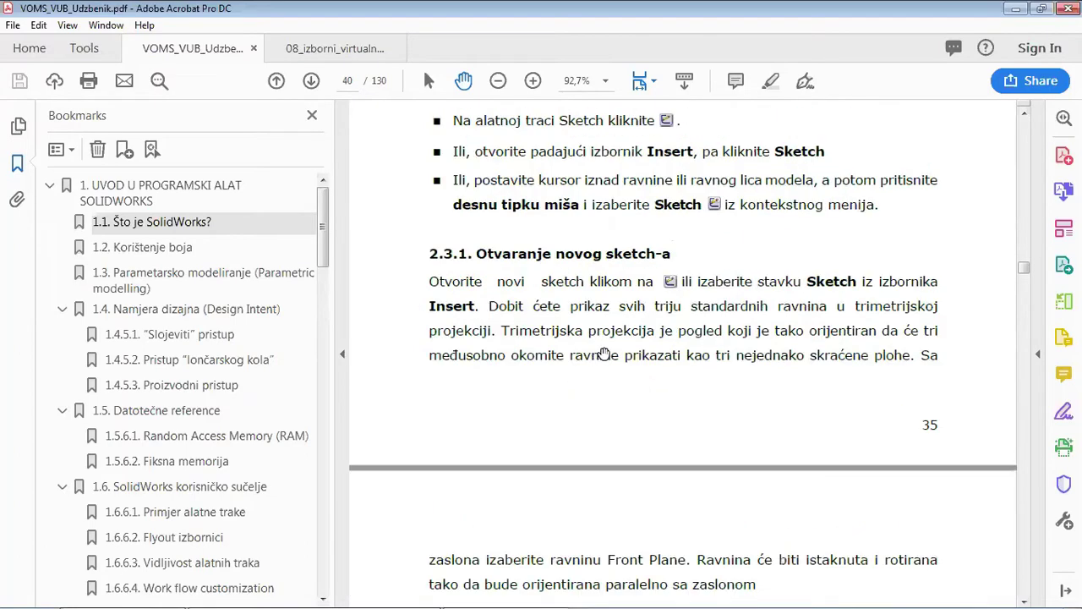
pyautogui.scroll(-3, 664, 361)
pyautogui.scroll(-2, 670, 358)
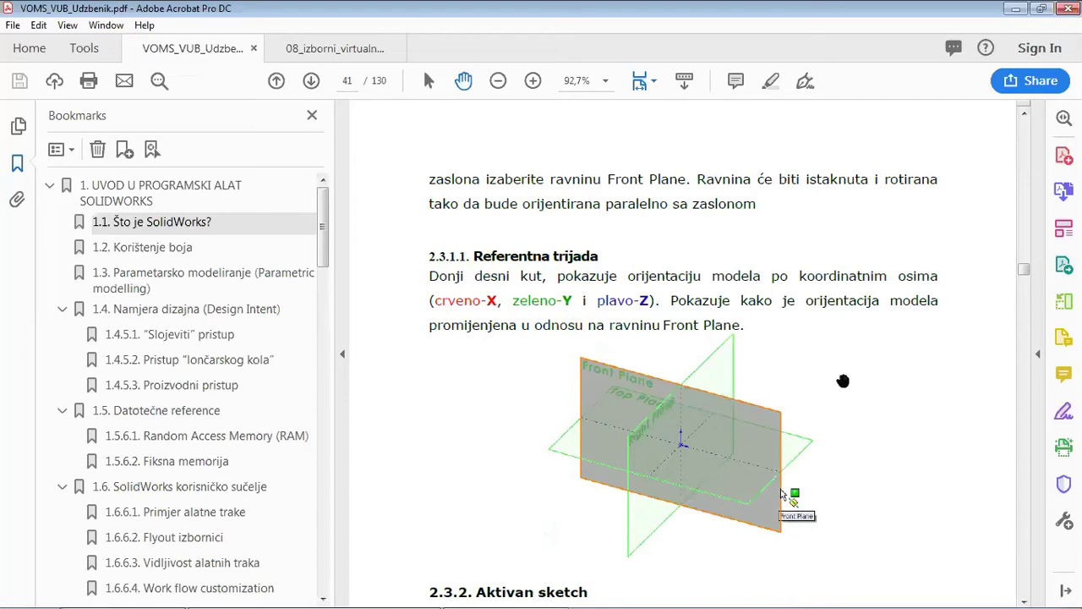
pyautogui.scroll(-5, 843, 381)
pyautogui.scroll(-1, 843, 380)
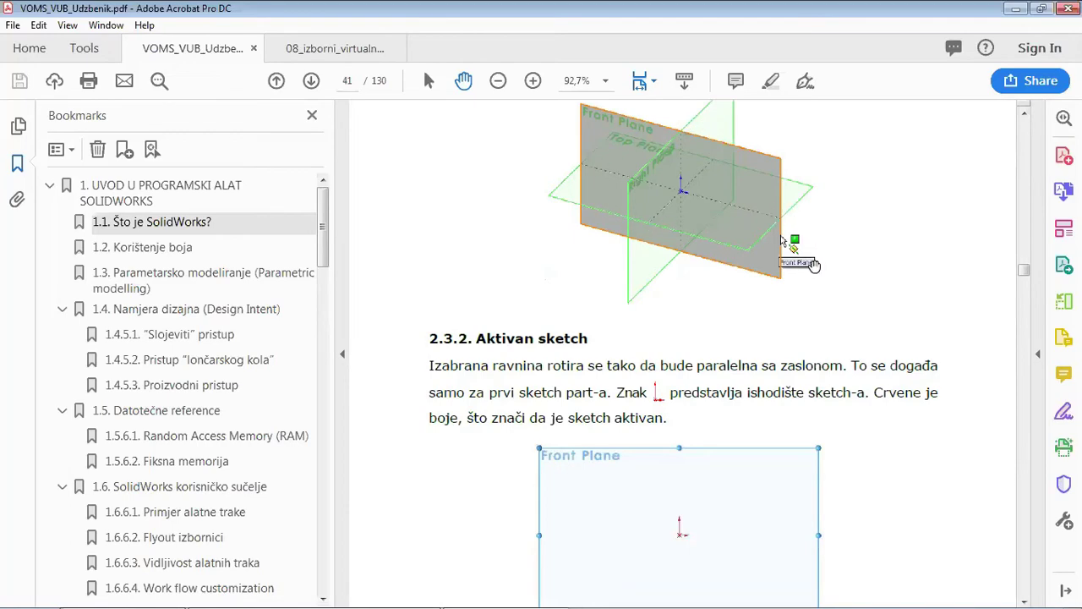
# - Continue through 2.3.2 Aktivan sketch and the Confirmation Corner text to page 43's section 2.4
pyautogui.scroll(3, 800, 293)
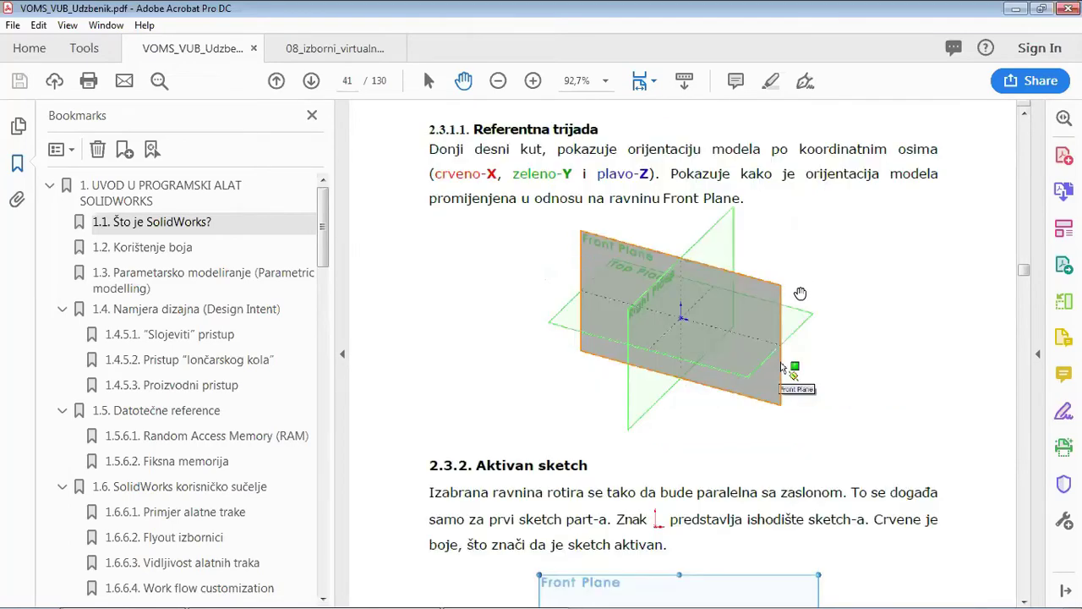
pyautogui.scroll(-3, 786, 350)
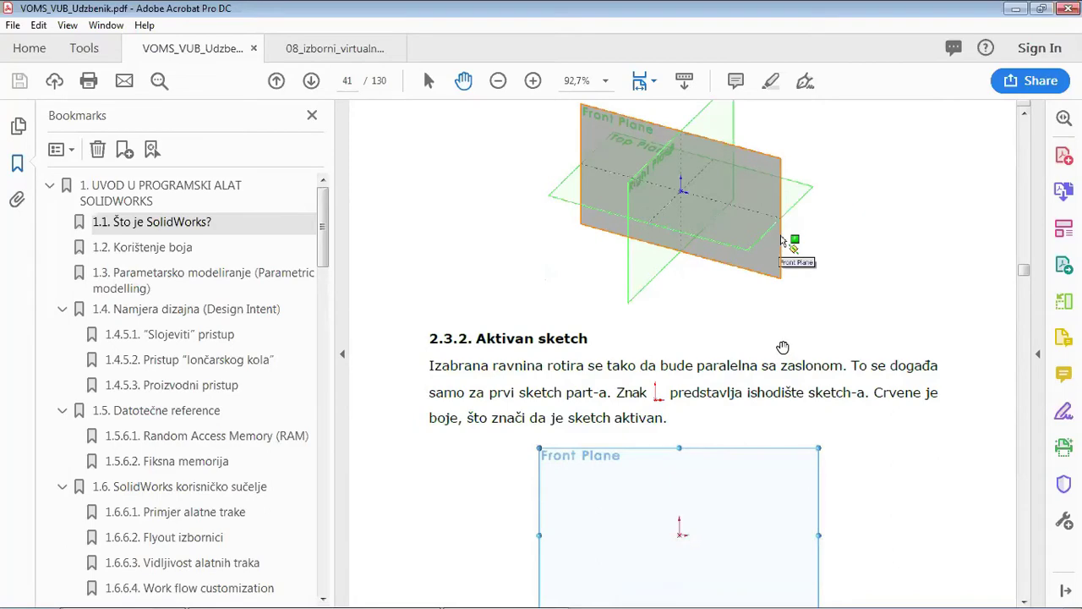
pyautogui.scroll(-3, 783, 348)
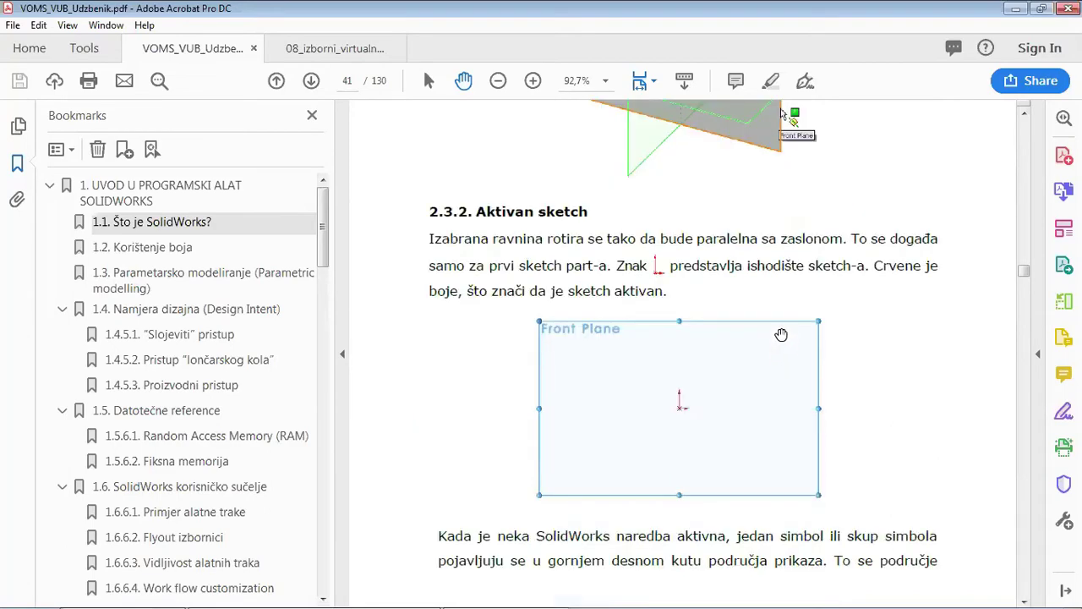
pyautogui.scroll(-5, 708, 313)
pyautogui.scroll(-2, 709, 315)
pyautogui.scroll(-2, 709, 315)
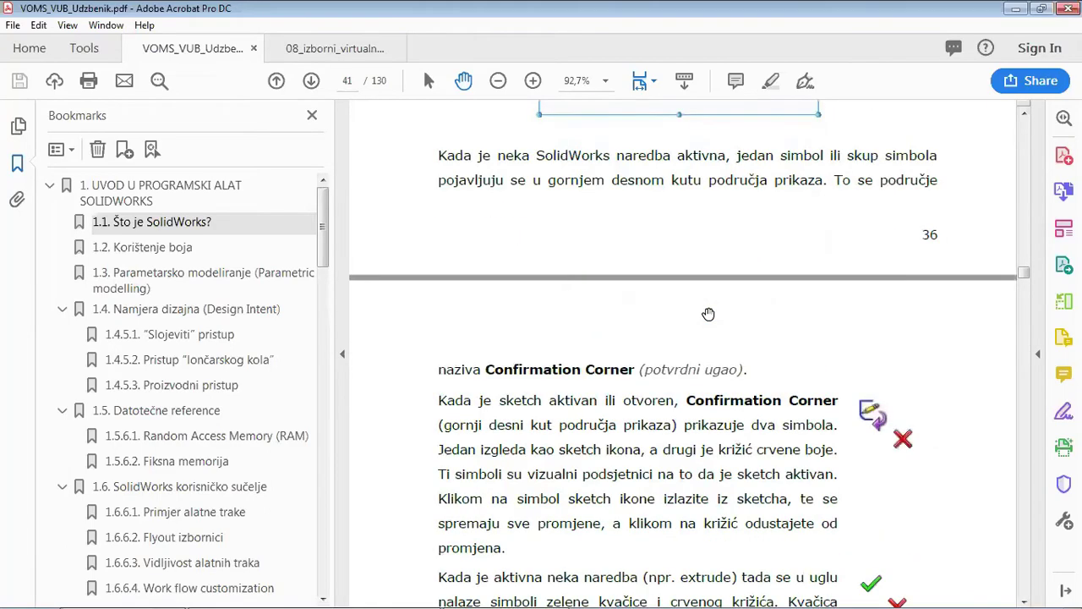
pyautogui.scroll(-3, 708, 315)
pyautogui.scroll(-5, 709, 315)
pyautogui.scroll(-2, 709, 314)
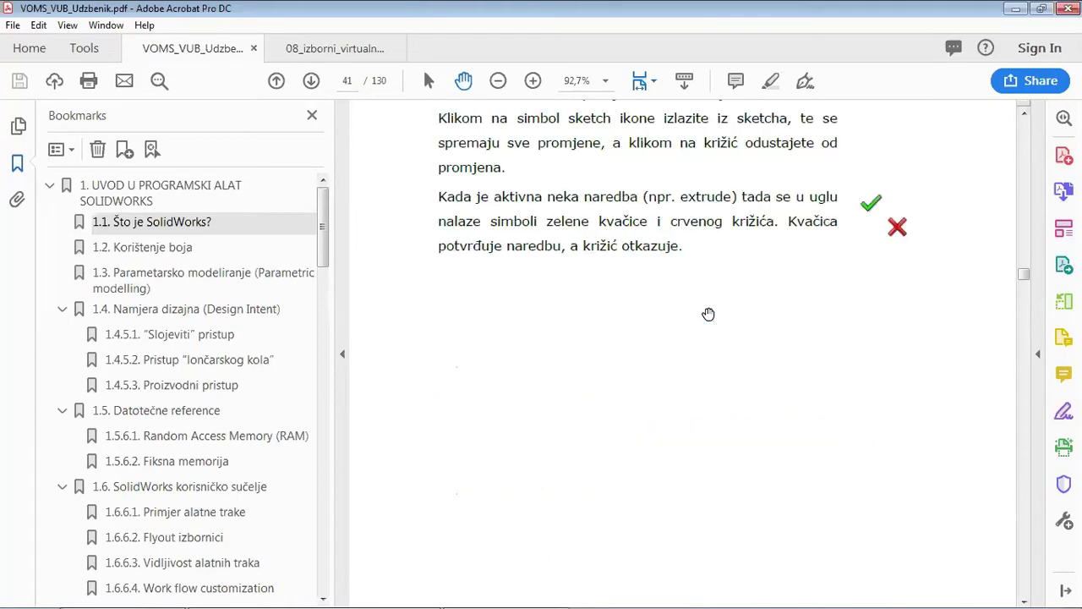
pyautogui.scroll(-3, 709, 314)
pyautogui.scroll(5, 731, 328)
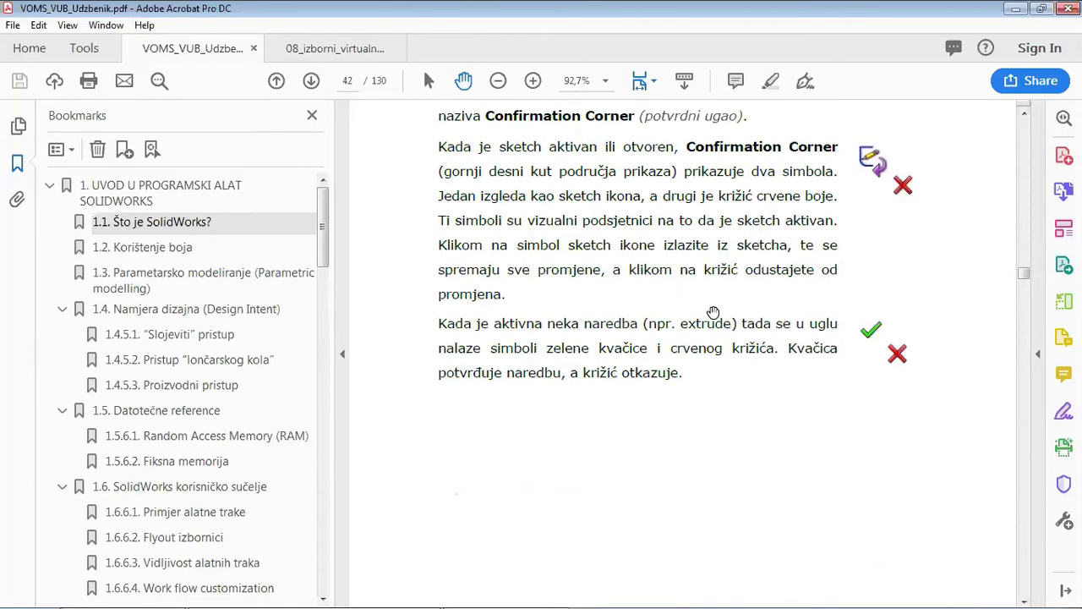
pyautogui.scroll(-5, 711, 313)
pyautogui.scroll(-3, 711, 313)
# - Scroll through the section 2.4 Sketch entiteti table, panning back to the Line and Circle rows
pyautogui.scroll(-5, 712, 313)
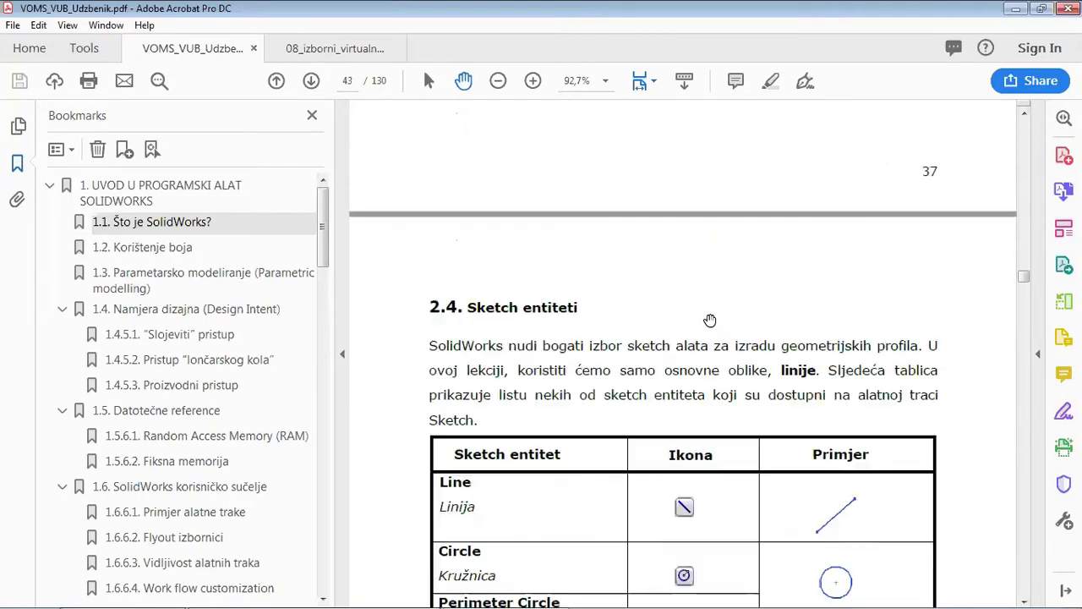
pyautogui.scroll(-1, 711, 319)
pyautogui.scroll(-3, 710, 320)
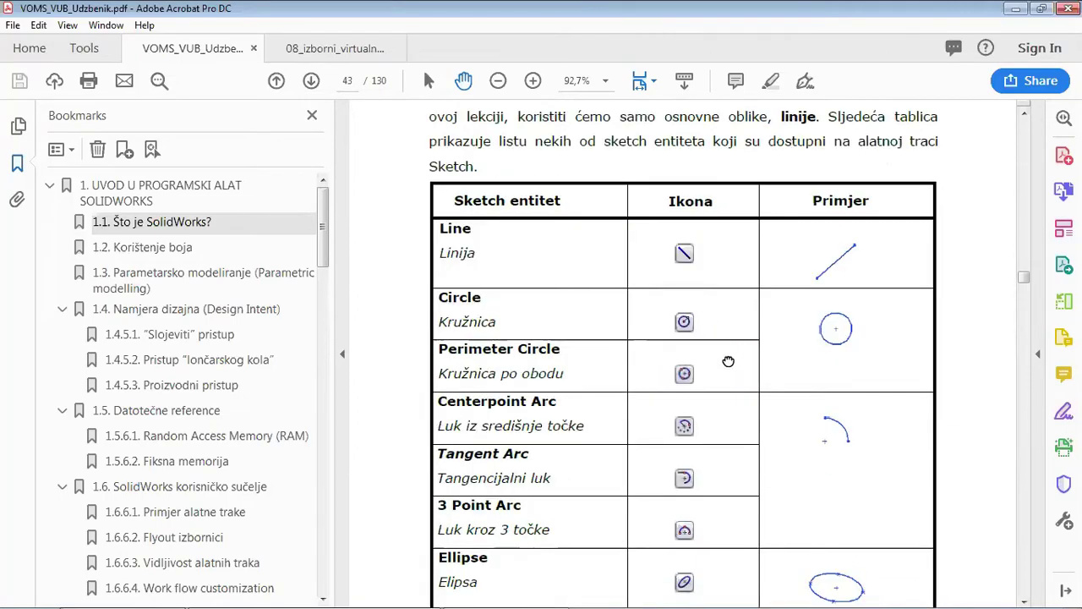
pyautogui.scroll(2, 732, 380)
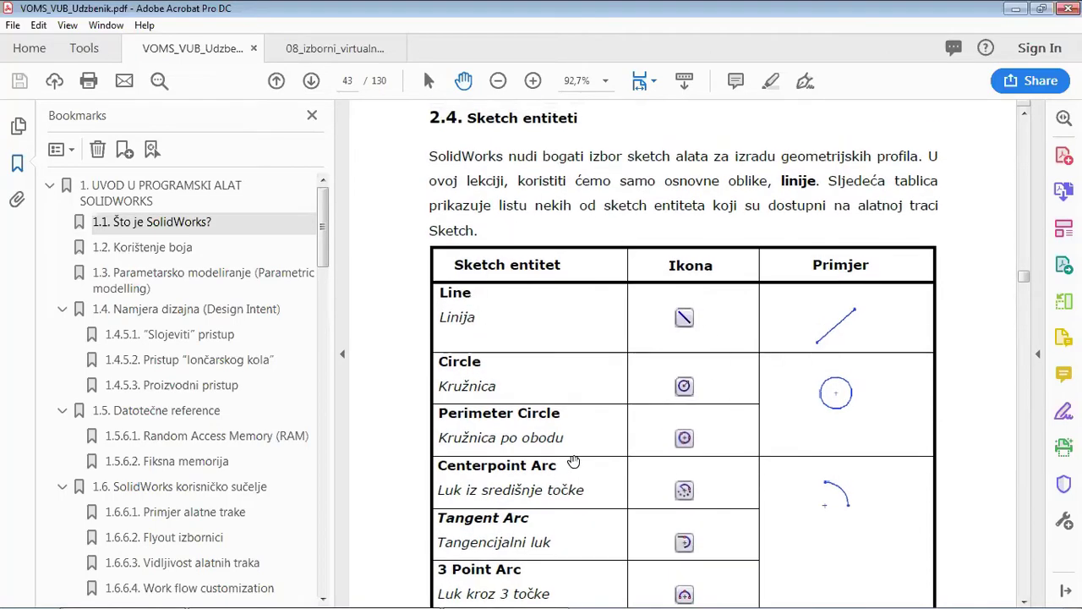
pyautogui.scroll(-2, 698, 464)
pyautogui.scroll(-2, 715, 415)
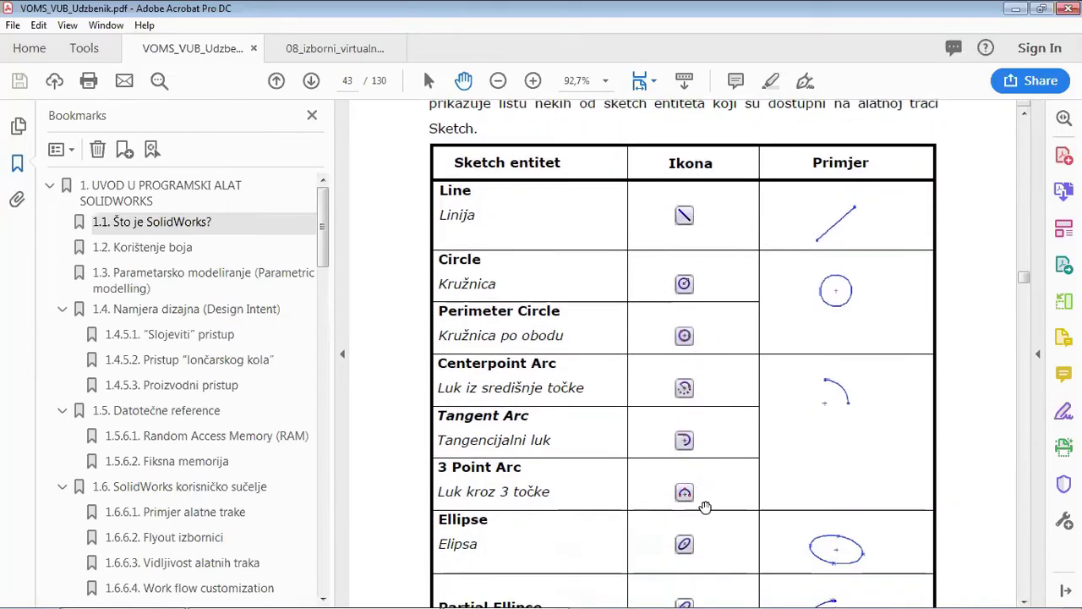
pyautogui.scroll(-2, 708, 473)
pyautogui.scroll(-2, 710, 406)
pyautogui.scroll(-2, 711, 355)
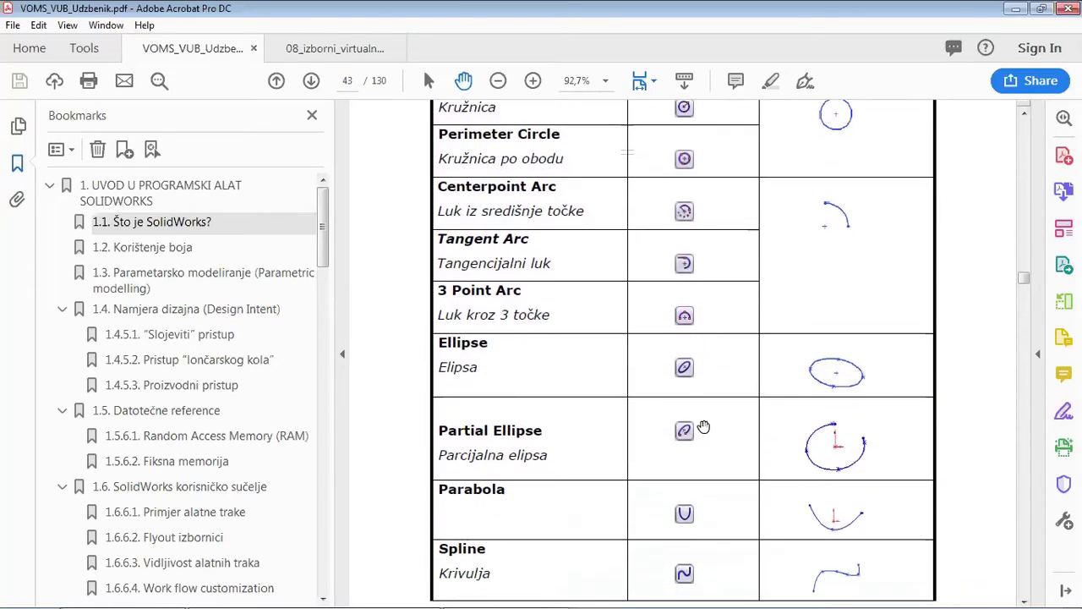
pyautogui.scroll(-2, 711, 466)
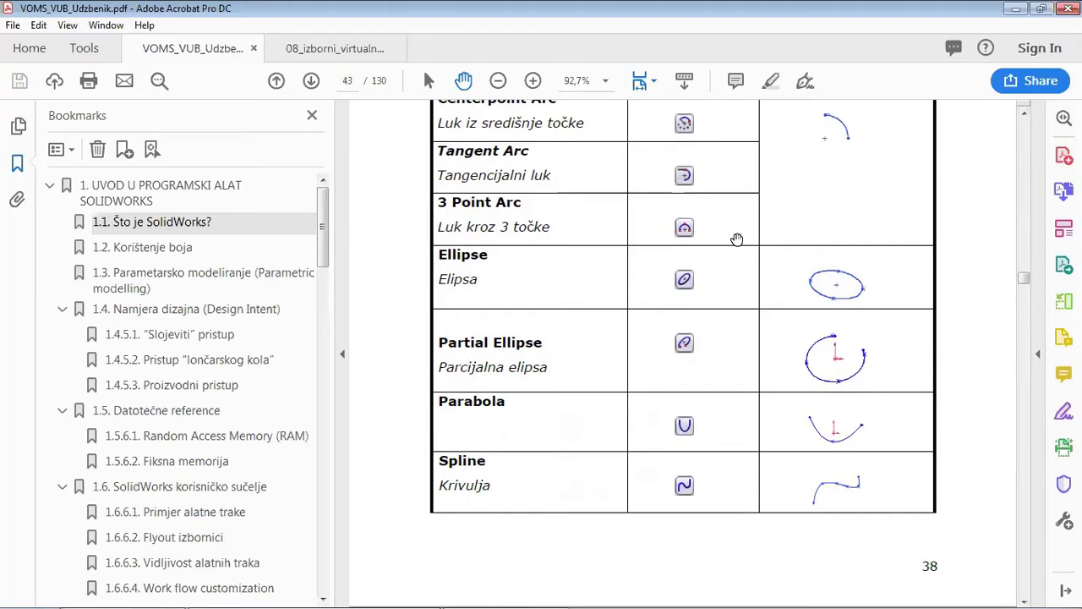
pyautogui.moveTo(736, 240); pyautogui.dragTo(758, 432)
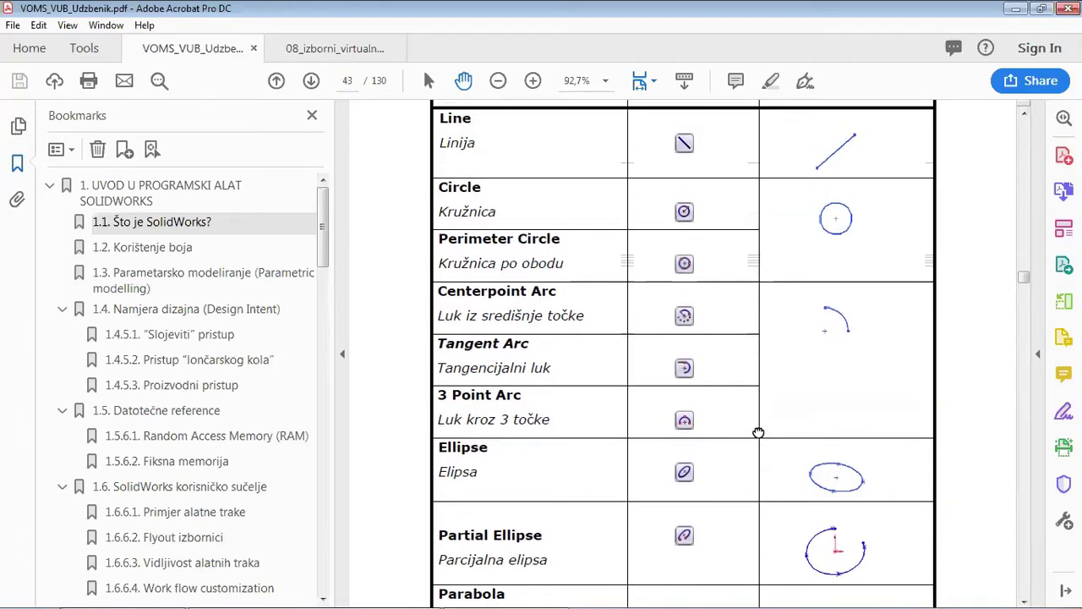
# - Continue down to section 2.4.1's Klikni-Klikni and Klikni-Povuci techniques on page 45
pyautogui.scroll(-4, 749, 430)
pyautogui.scroll(-2, 749, 429)
pyautogui.scroll(-3, 749, 430)
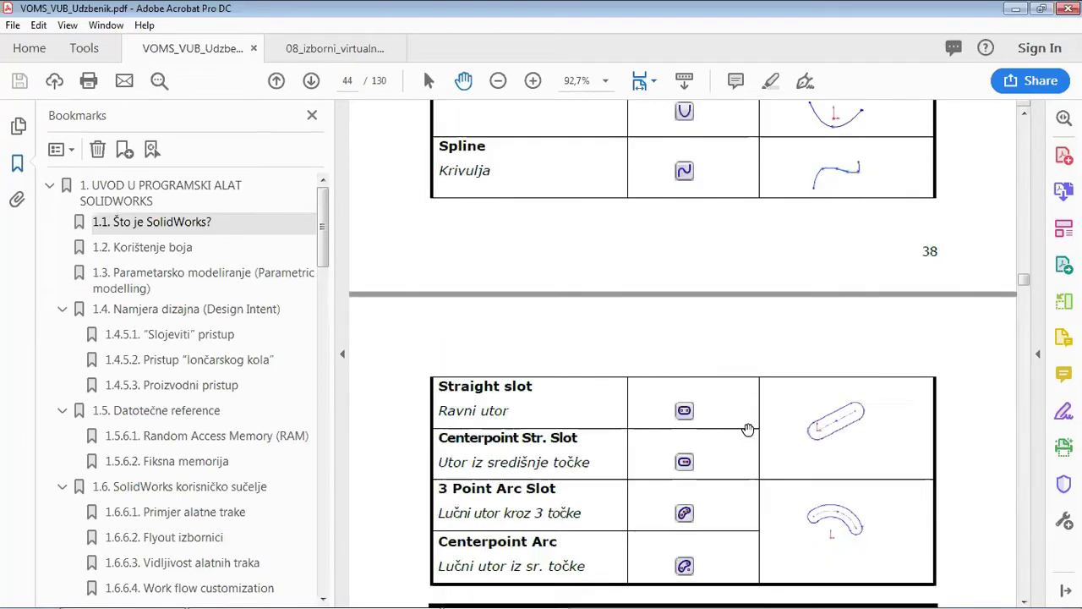
pyautogui.scroll(-2, 748, 429)
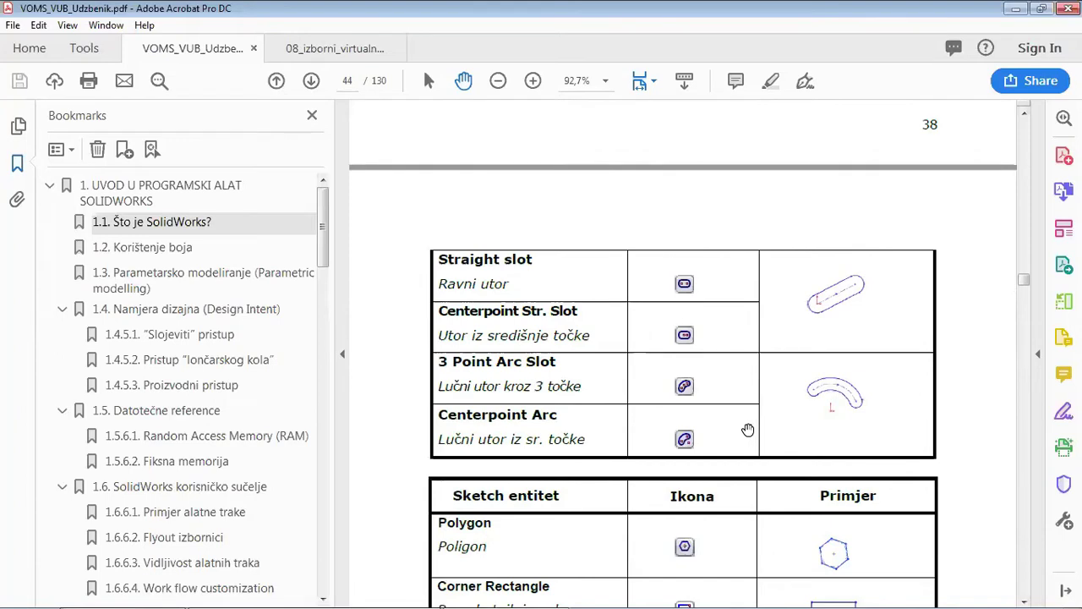
pyautogui.scroll(-3, 748, 430)
pyautogui.scroll(-3, 735, 429)
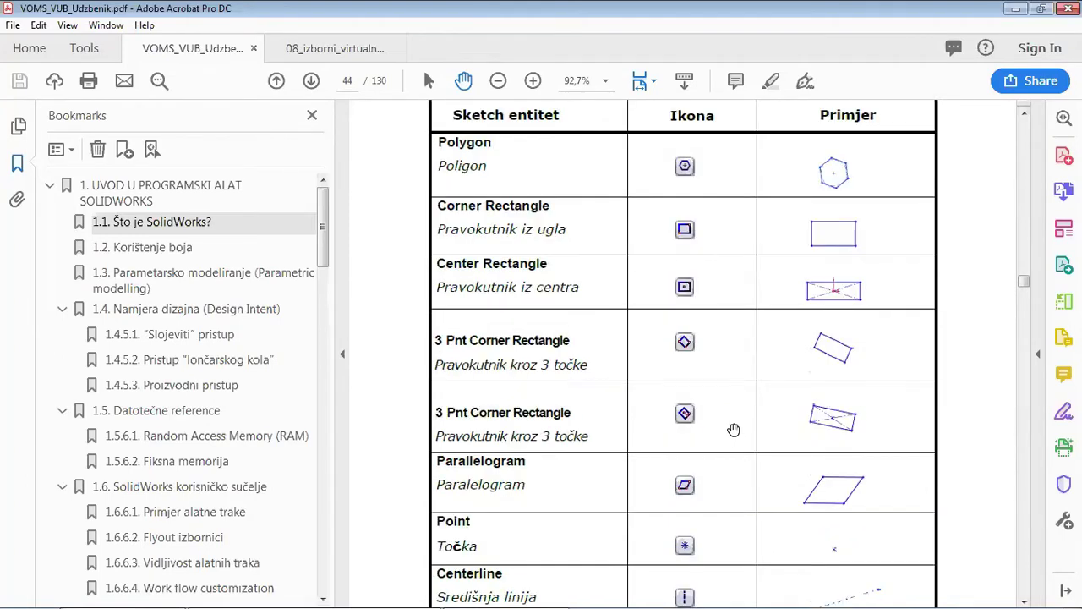
pyautogui.scroll(-4, 732, 430)
pyautogui.scroll(-5, 729, 430)
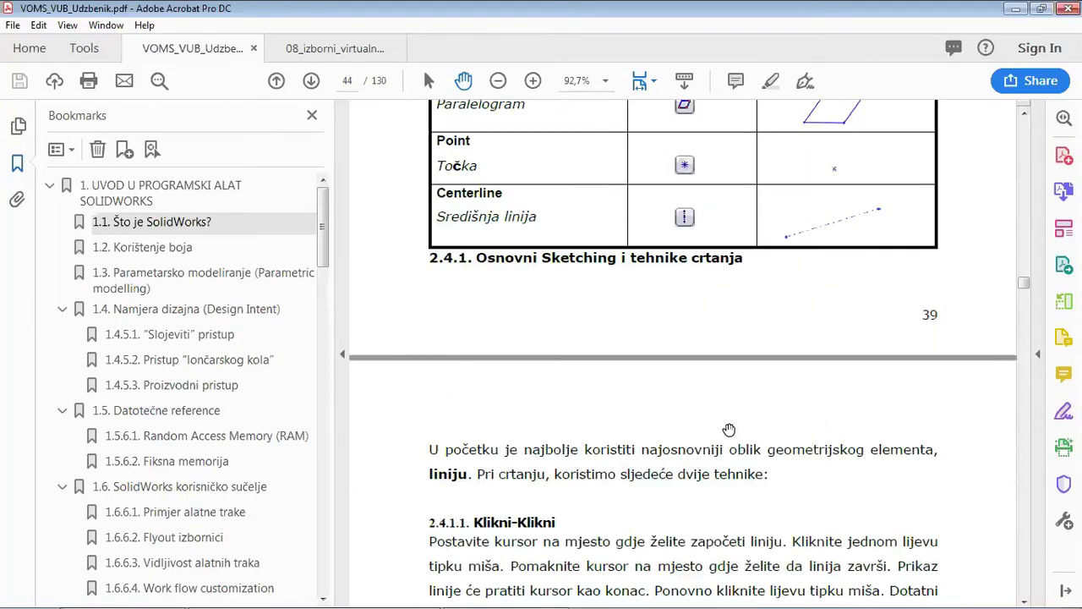
pyautogui.scroll(-5, 728, 429)
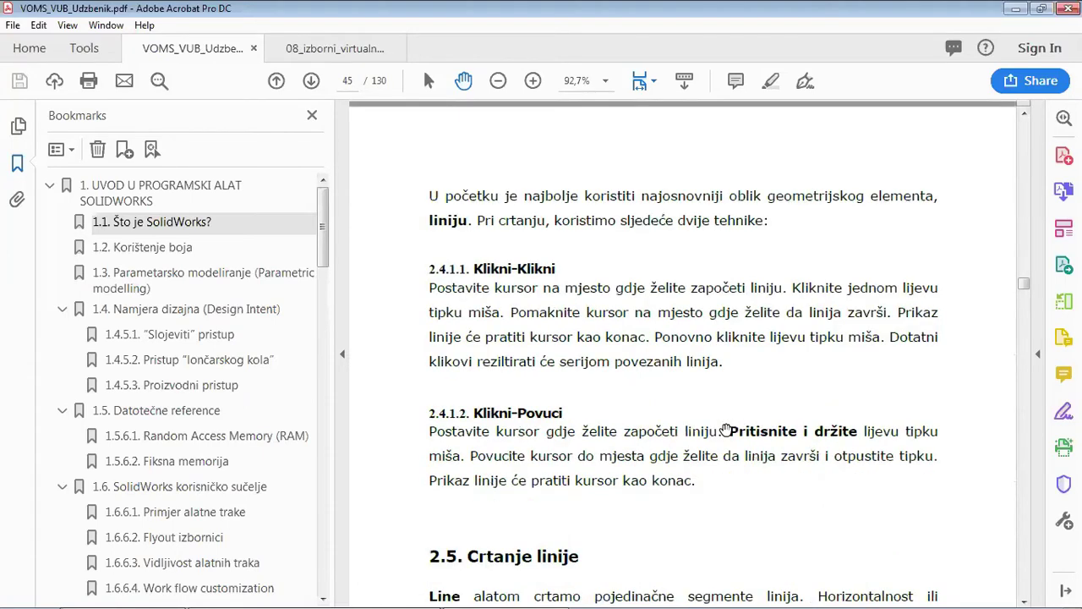
# - Scroll through sections 2.5 Crtanje linije, 2.5.1 and 2.5.2 to the Linije inferencije passage on page 46
pyautogui.scroll(-5, 726, 430)
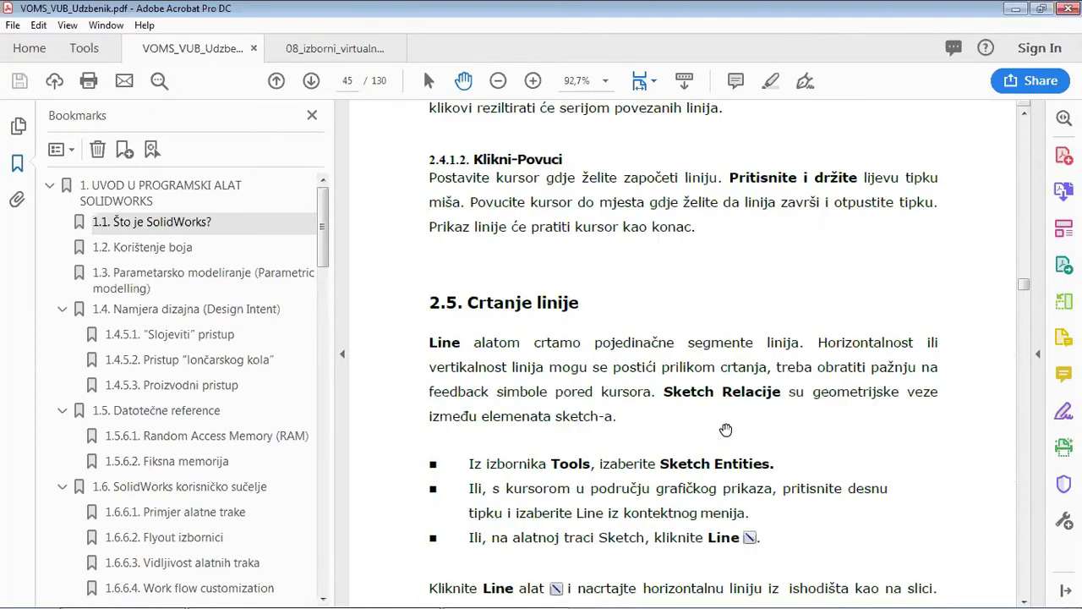
pyautogui.scroll(-3, 726, 430)
pyautogui.scroll(-3, 719, 432)
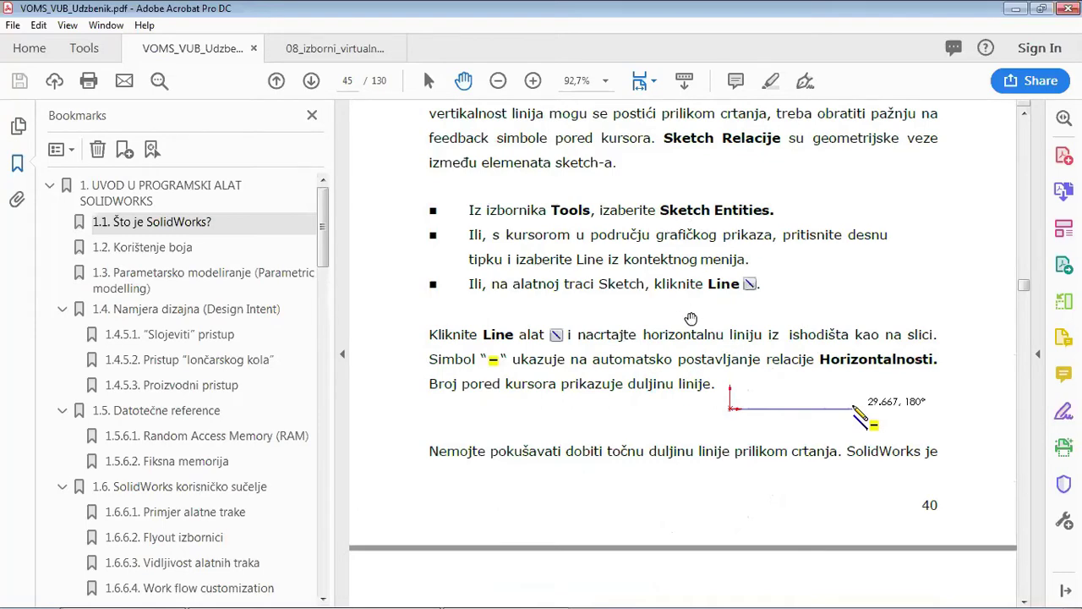
pyautogui.scroll(-3, 691, 319)
pyautogui.scroll(-3, 690, 318)
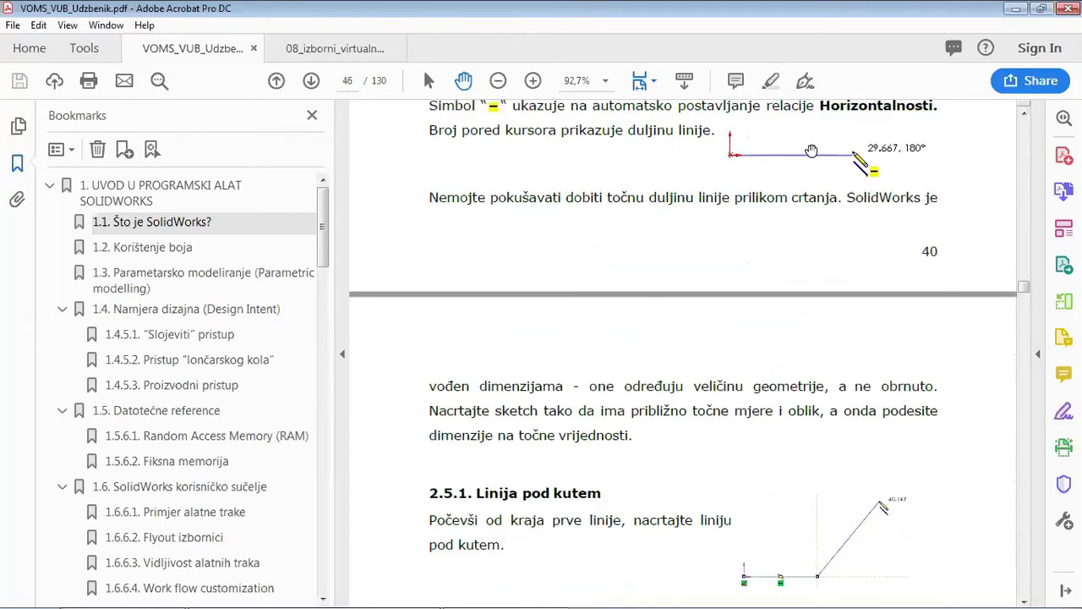
pyautogui.scroll(-3, 599, 435)
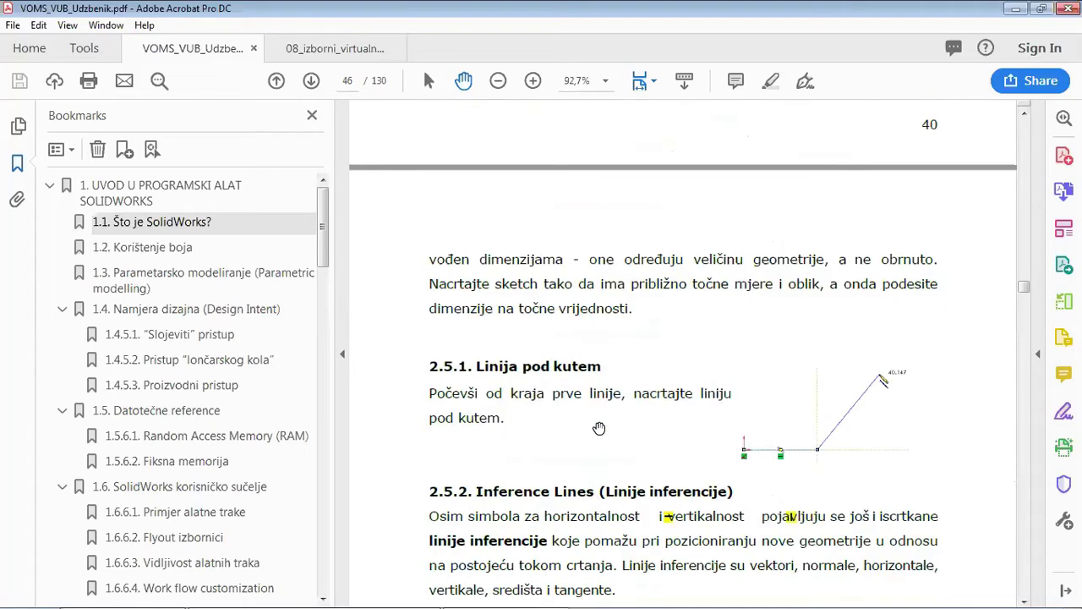
pyautogui.scroll(-3, 599, 427)
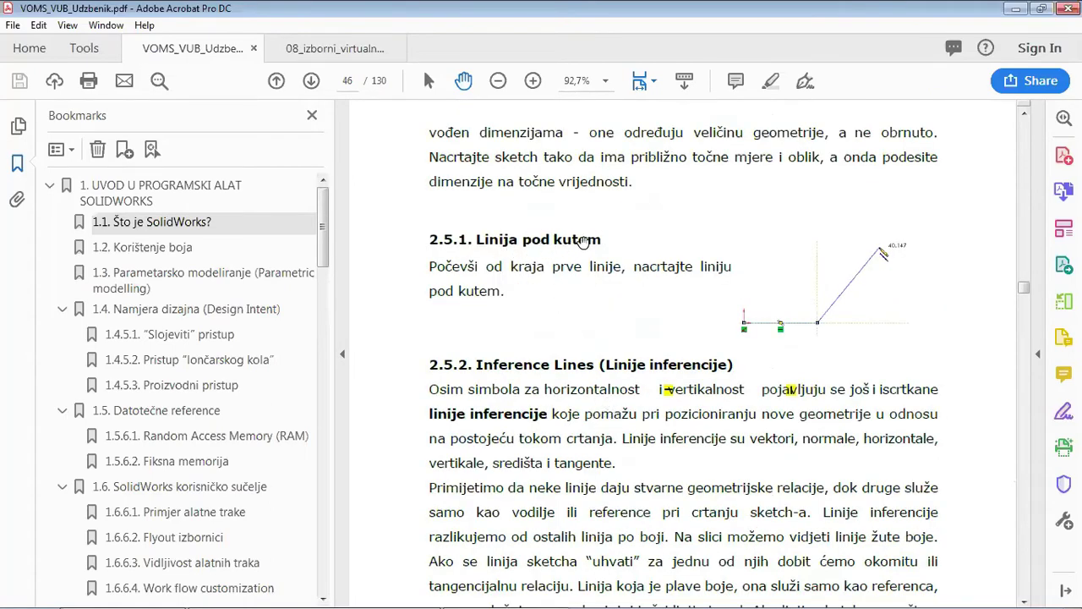
pyautogui.scroll(-3, 588, 344)
pyautogui.scroll(-3, 592, 355)
pyautogui.scroll(-3, 597, 368)
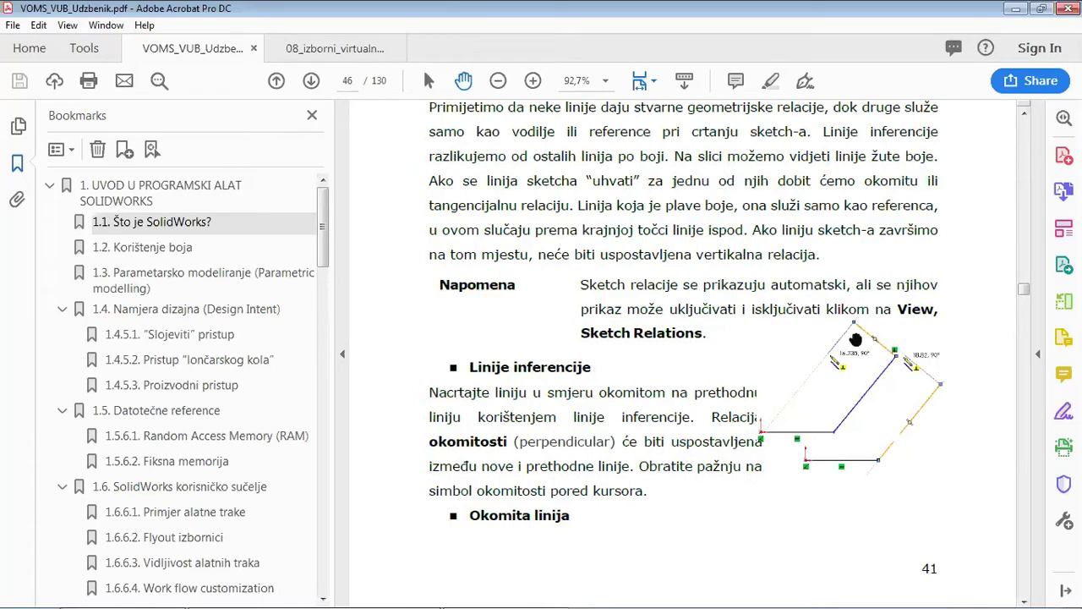
# - Scroll down to the feedback symbol table, panning up to the line of text above it
pyautogui.scroll(-3, 849, 423)
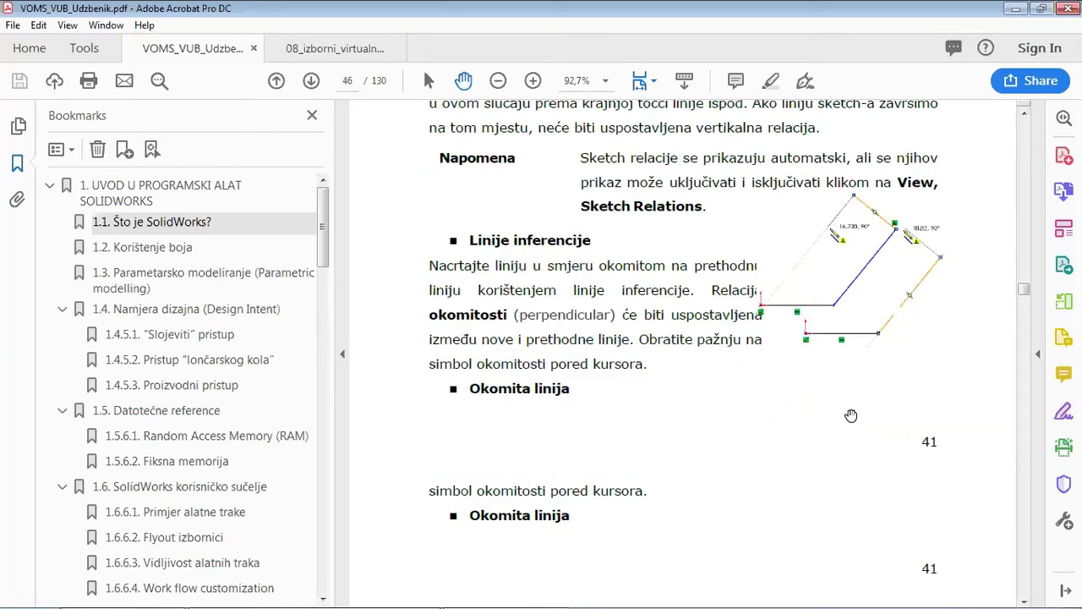
pyautogui.scroll(-3, 849, 418)
pyautogui.scroll(-6, 844, 405)
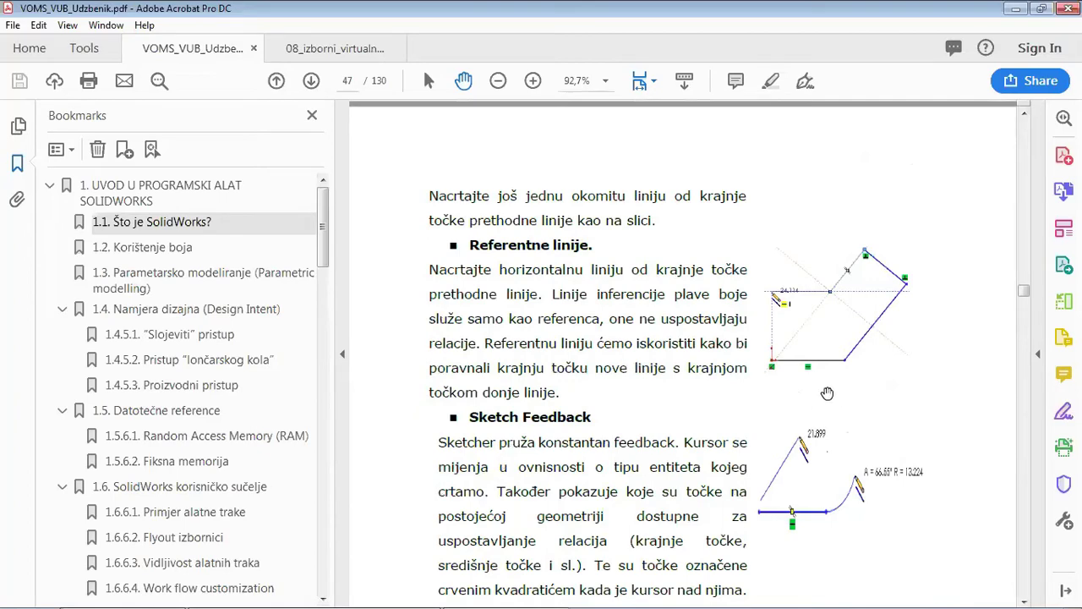
pyautogui.scroll(-3, 827, 394)
pyautogui.scroll(-2, 827, 394)
pyautogui.scroll(-3, 827, 393)
pyautogui.scroll(-2, 826, 393)
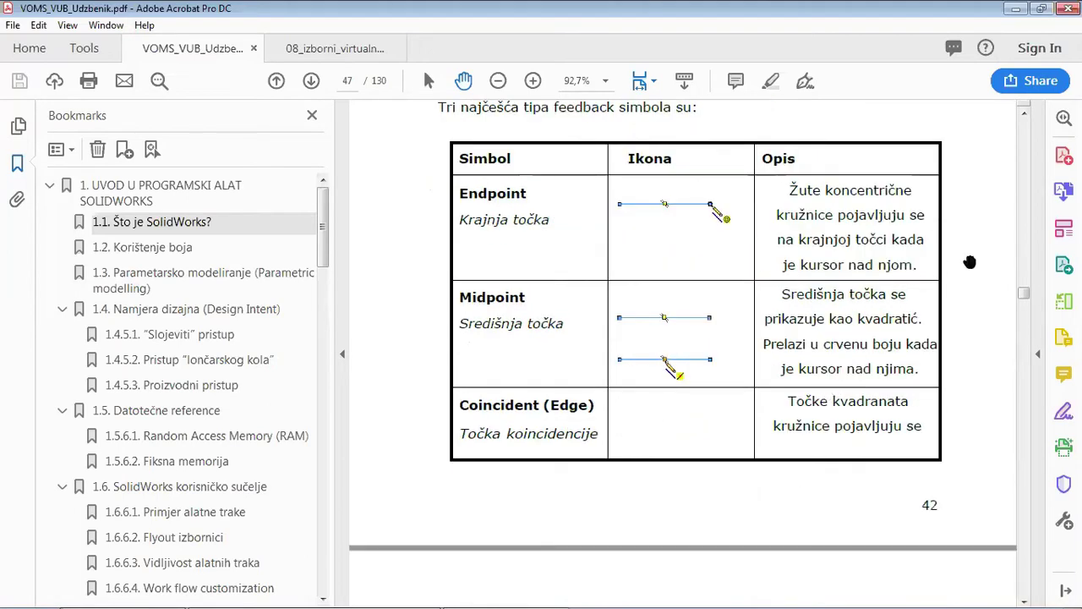
pyautogui.scroll(1, 973, 287)
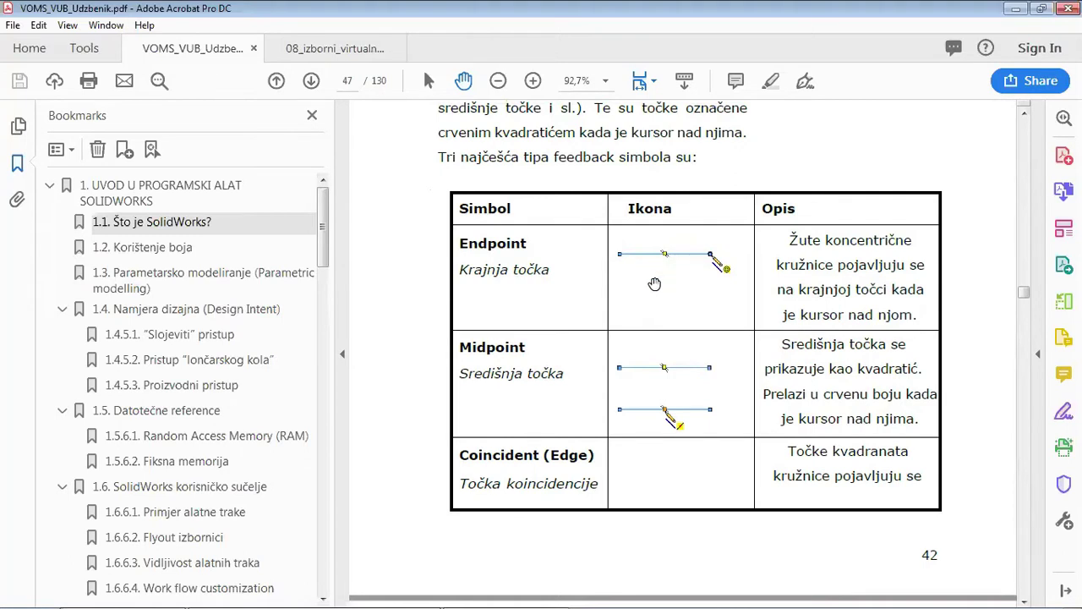
pyautogui.moveTo(654, 284); pyautogui.dragTo(653, 318)
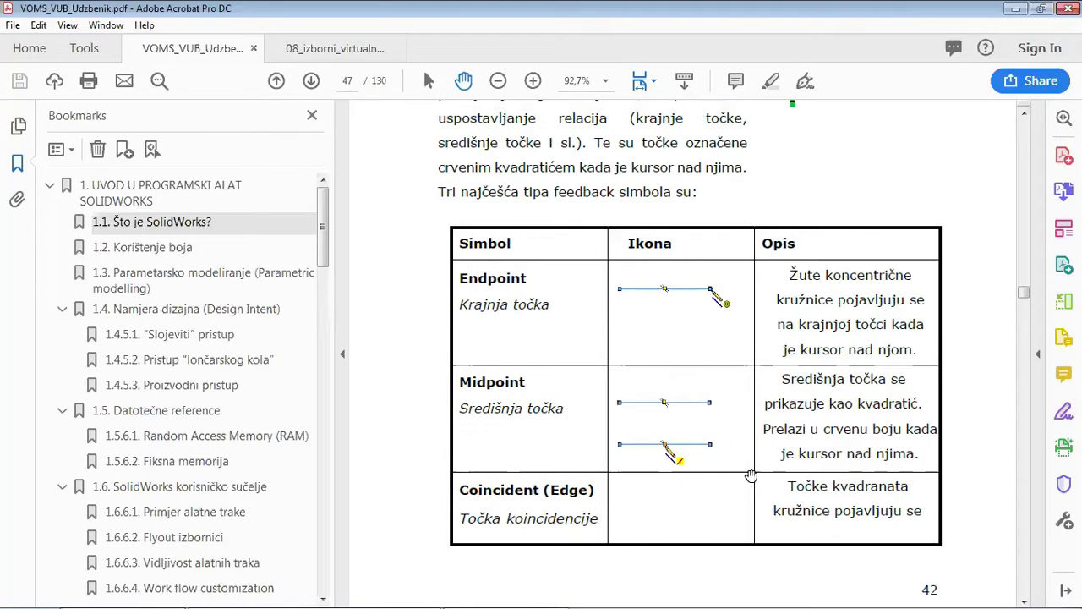
# - Continue past the closing-profile notes to section 2.6 Sketch Status on page 49
pyautogui.scroll(-2, 751, 476)
pyautogui.scroll(-3, 754, 411)
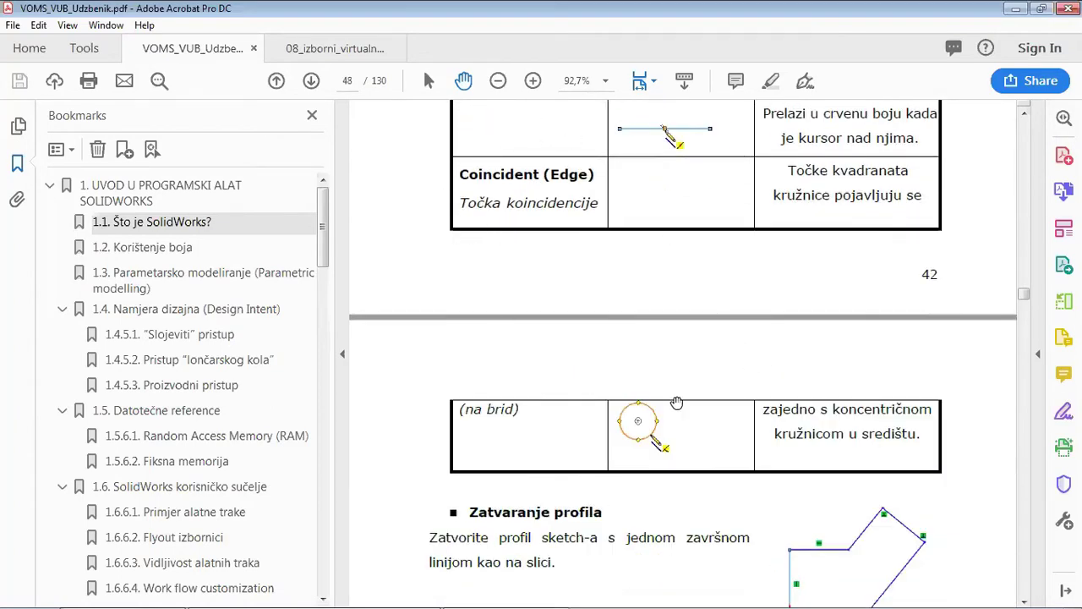
pyautogui.scroll(-2, 676, 403)
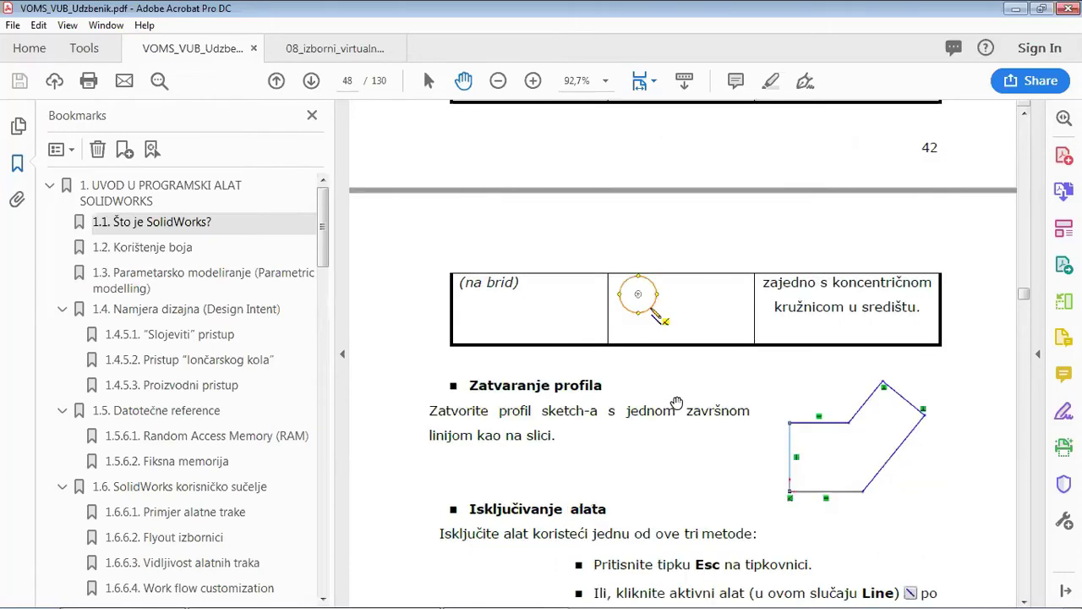
pyautogui.scroll(-2, 677, 403)
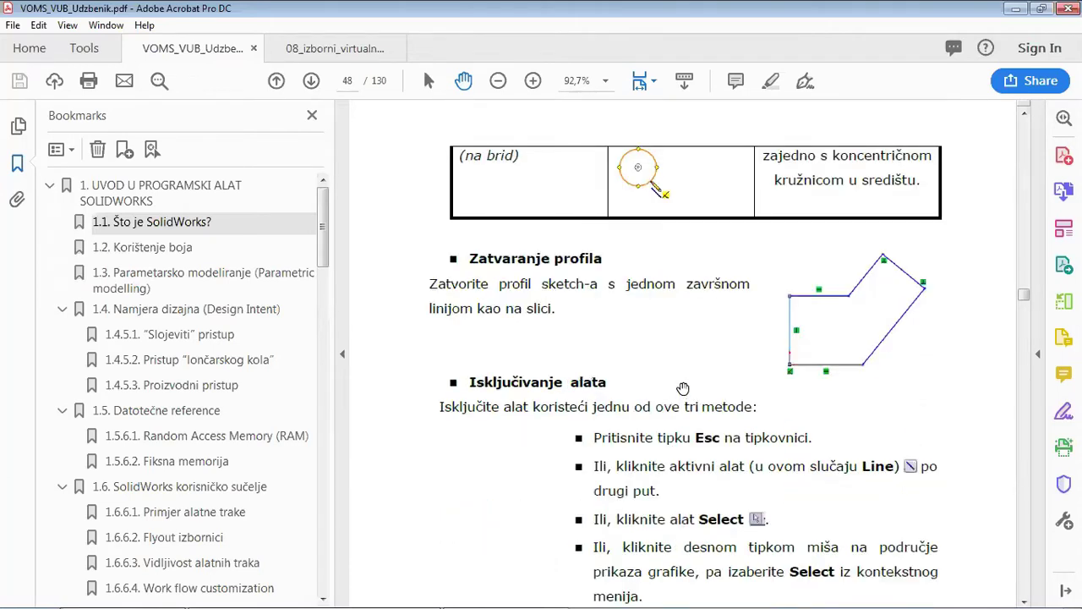
pyautogui.scroll(-2, 675, 382)
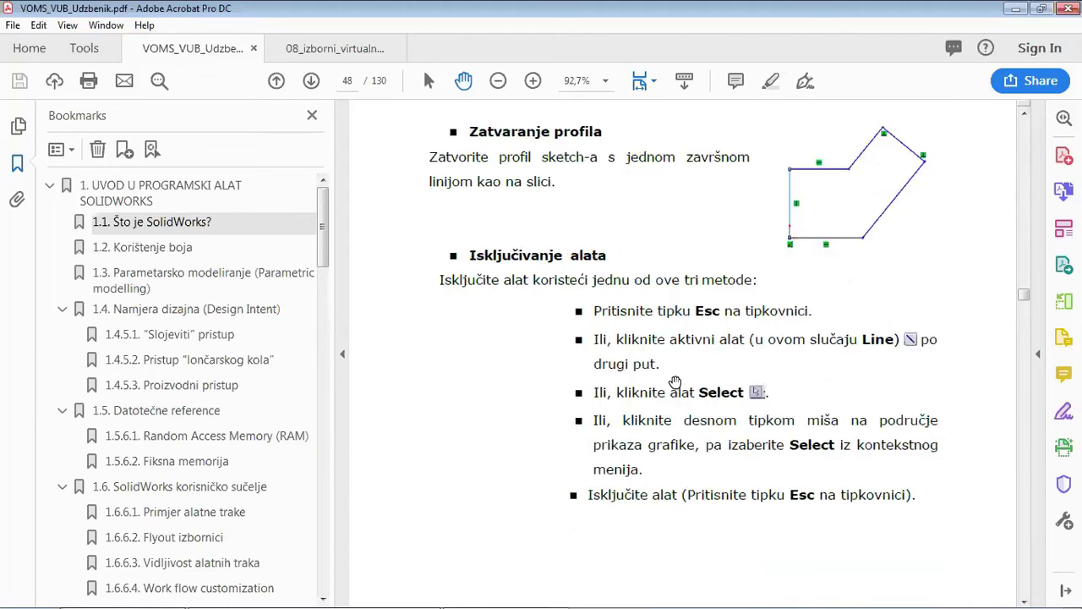
pyautogui.scroll(-2, 675, 382)
pyautogui.scroll(-4, 675, 383)
# - Scroll to section 2.7's sketch-types table on page 50
pyautogui.scroll(-4, 675, 382)
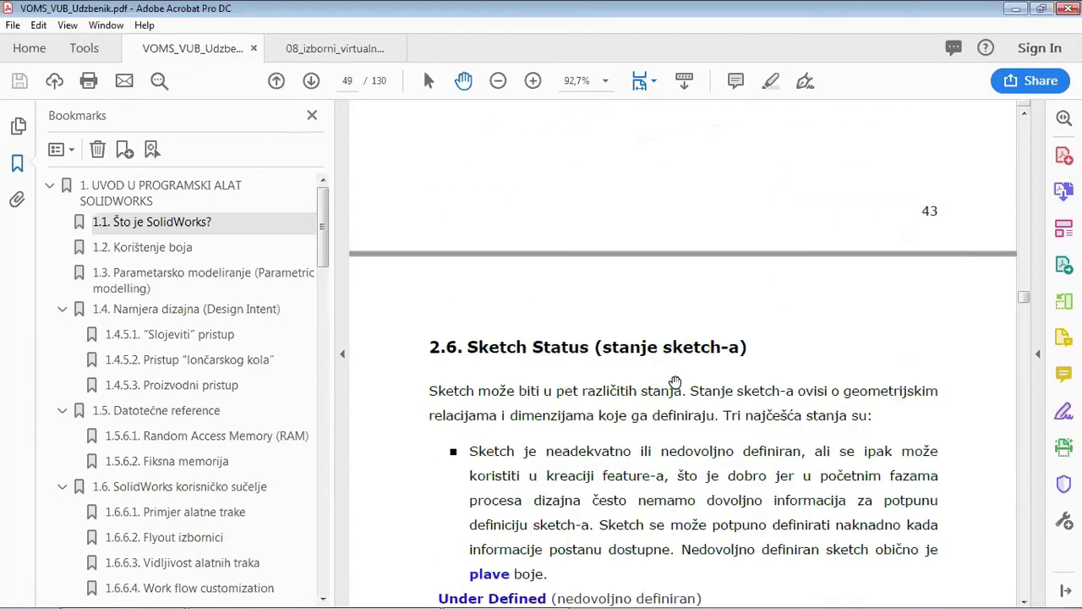
pyautogui.scroll(-2, 674, 383)
pyautogui.scroll(-4, 675, 381)
pyautogui.scroll(-2, 675, 382)
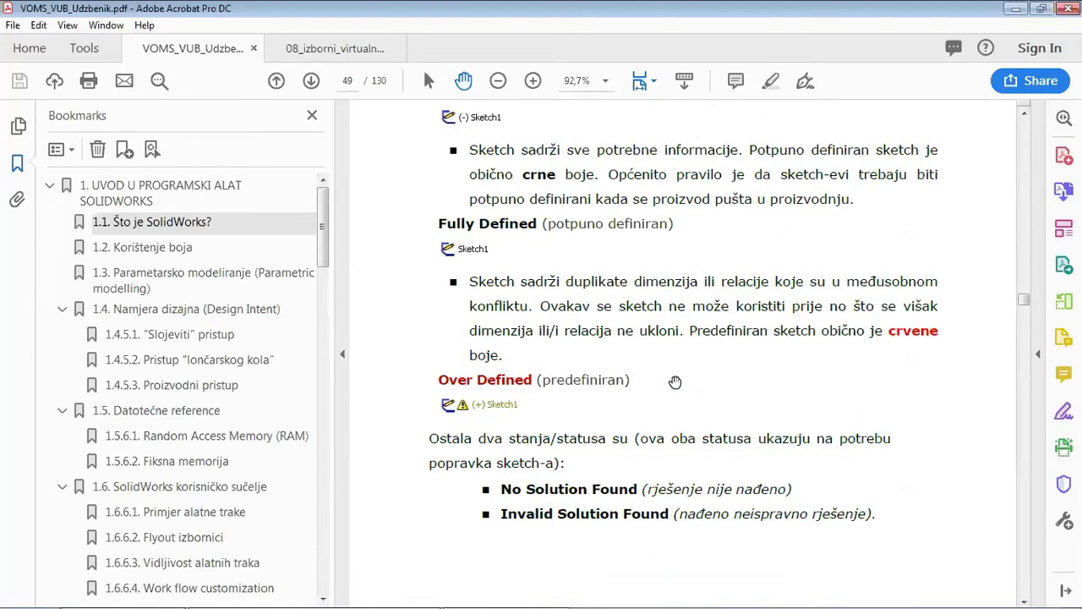
pyautogui.scroll(-2, 675, 382)
pyautogui.scroll(-4, 674, 382)
pyautogui.scroll(-2, 674, 383)
pyautogui.scroll(-1, 674, 382)
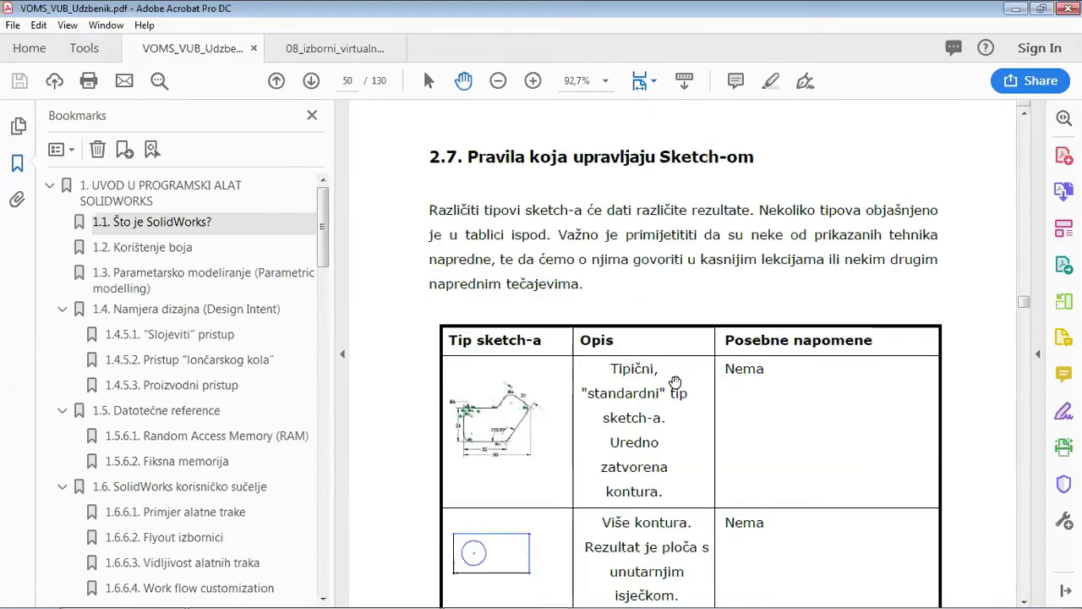
pyautogui.scroll(-2, 674, 382)
pyautogui.scroll(3, 674, 382)
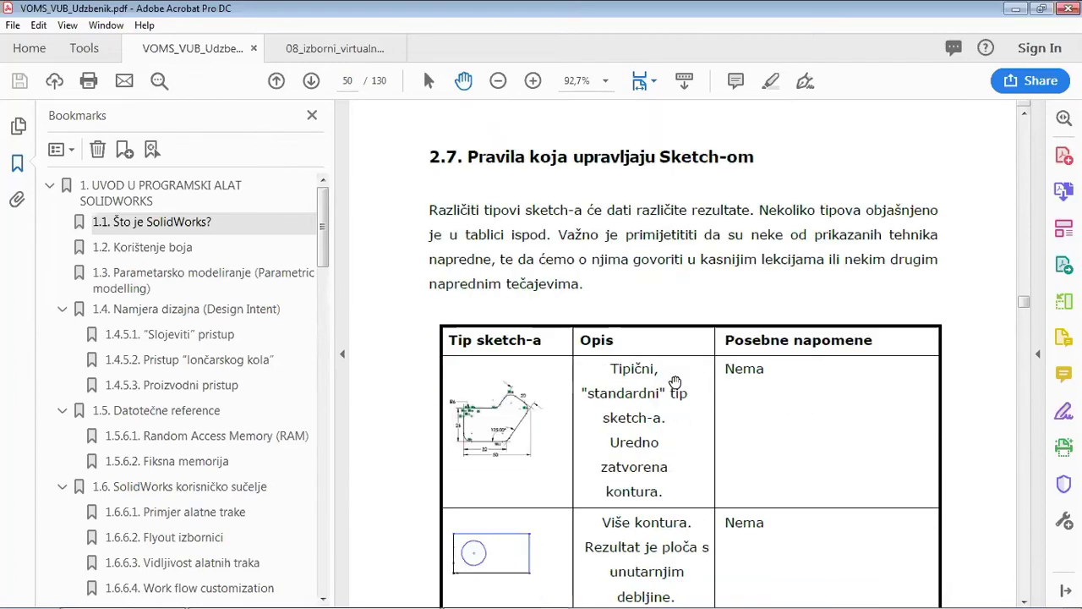
pyautogui.scroll(4, 674, 382)
pyautogui.scroll(5, 674, 382)
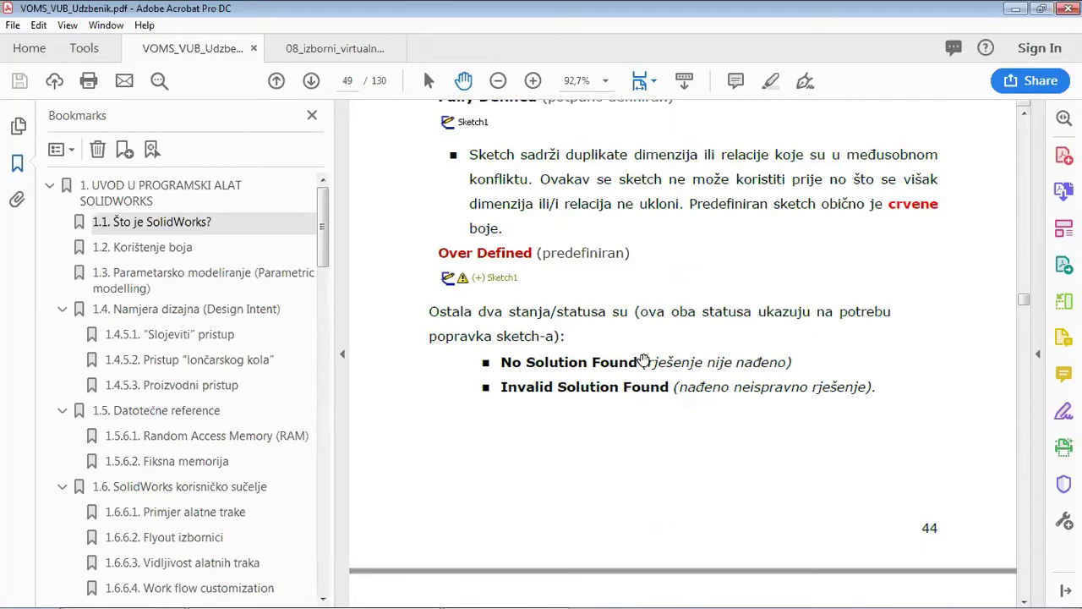
# - Zoom to 300% on the dimensioned standard sketch figure in the table's first row
pyautogui.scroll(-5, 686, 425)
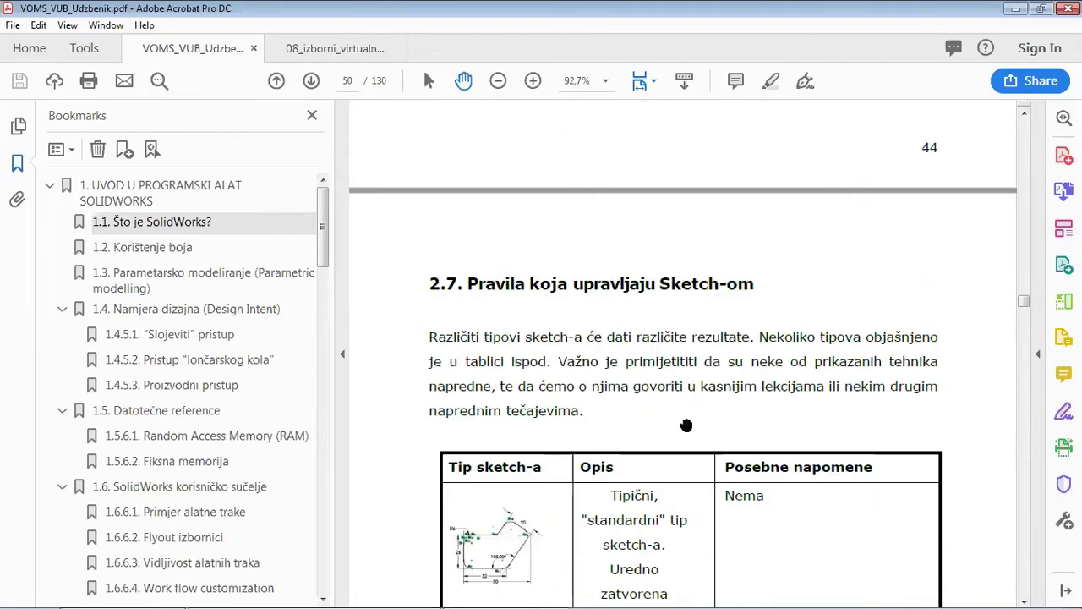
pyautogui.scroll(-2, 700, 426)
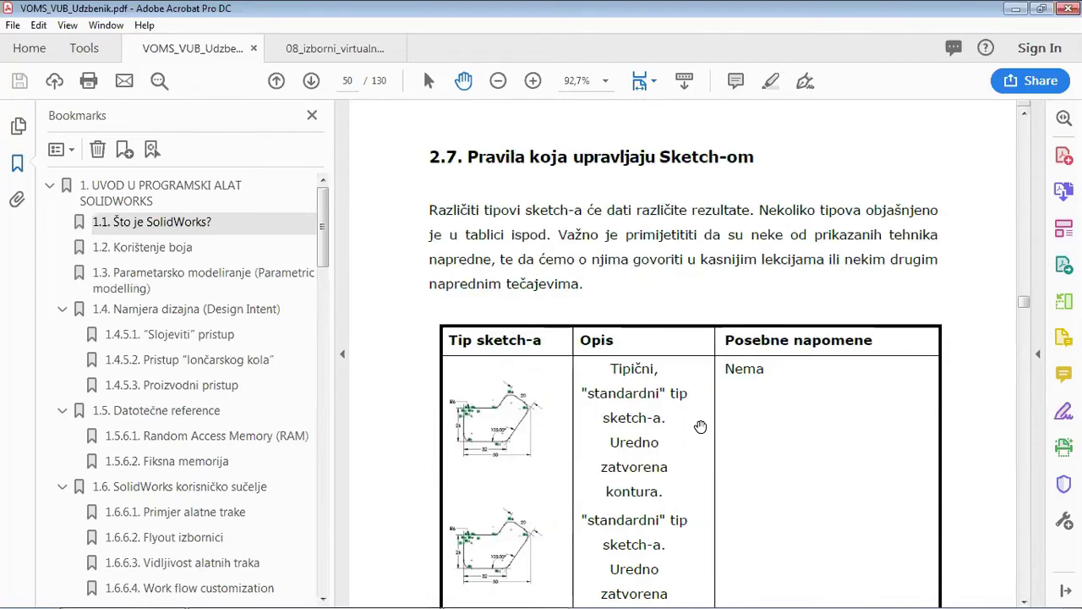
pyautogui.scroll(-2, 702, 426)
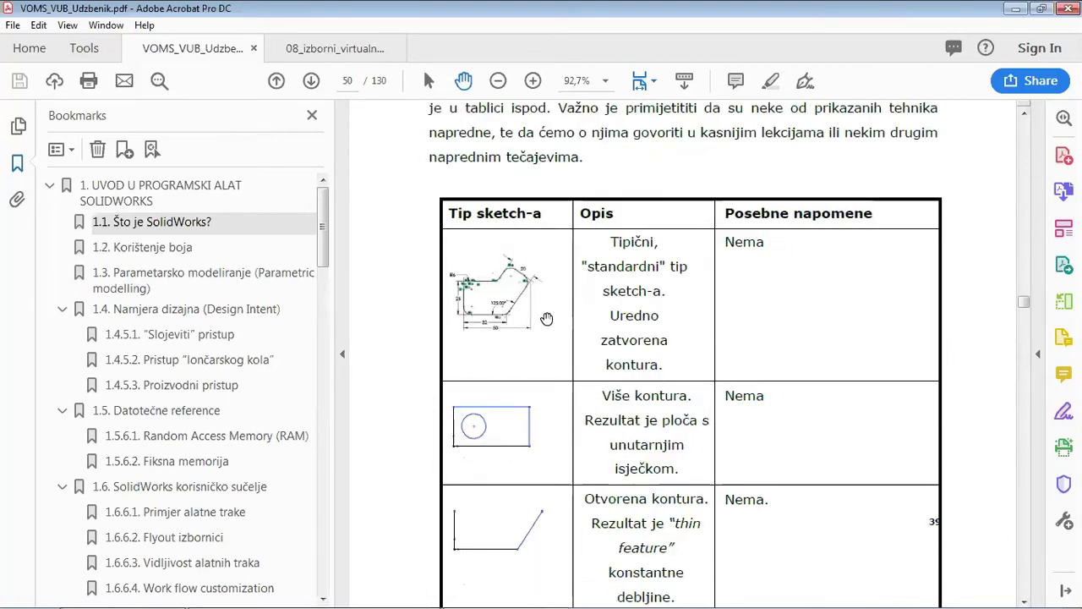
pyautogui.keyDown('ctrl'); pyautogui.scroll(1, 486, 293); pyautogui.keyUp('ctrl')
pyautogui.keyDown('ctrl'); pyautogui.scroll(3, 487, 293); pyautogui.keyUp('ctrl')
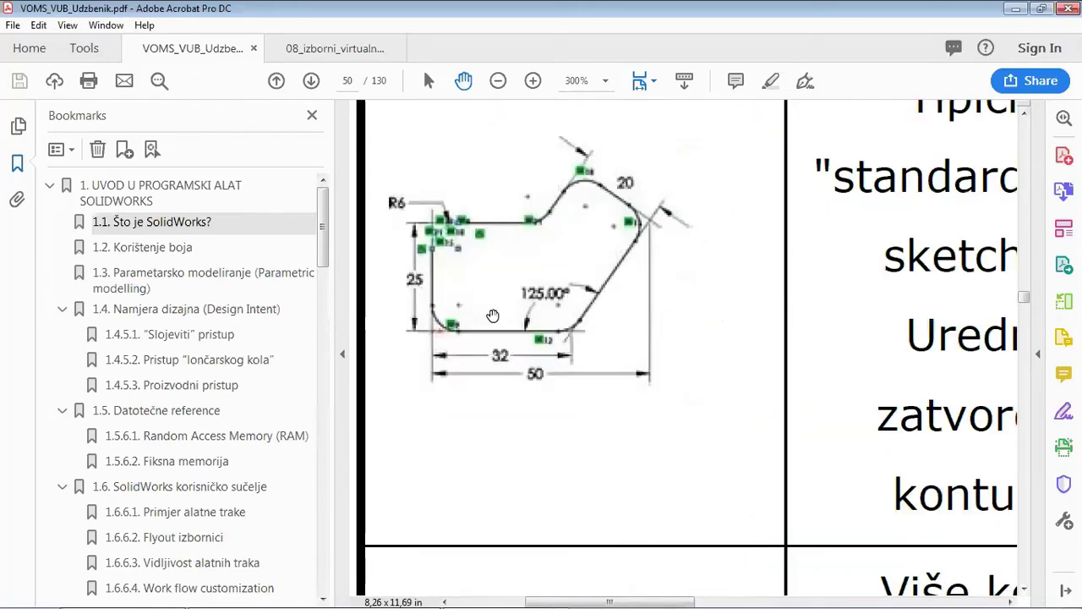
# - Pan the magnified sketch fully into view, then zoom back out to 92.7%
pyautogui.moveTo(545, 326); pyautogui.dragTo(582, 378)
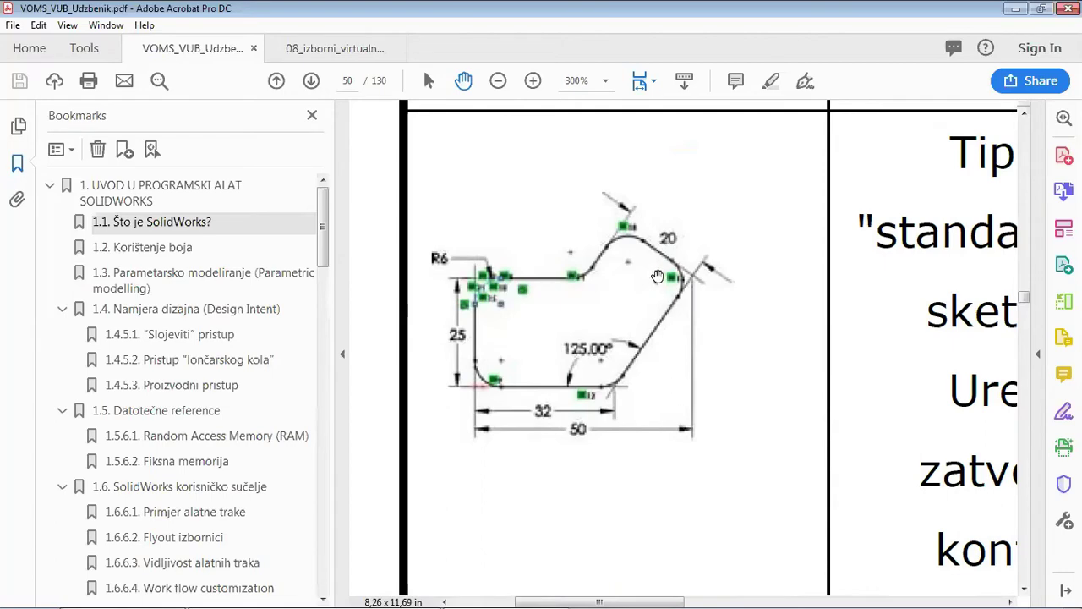
pyautogui.keyDown('ctrl'); pyautogui.scroll(-3, 629, 362); pyautogui.keyUp('ctrl')
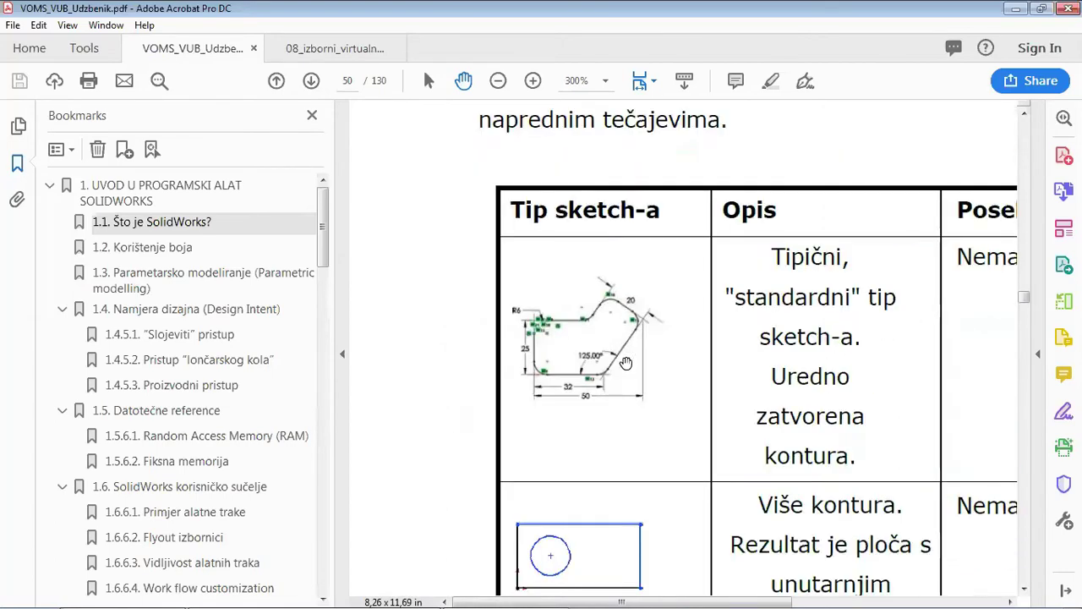
pyautogui.scroll(-3, 622, 364)
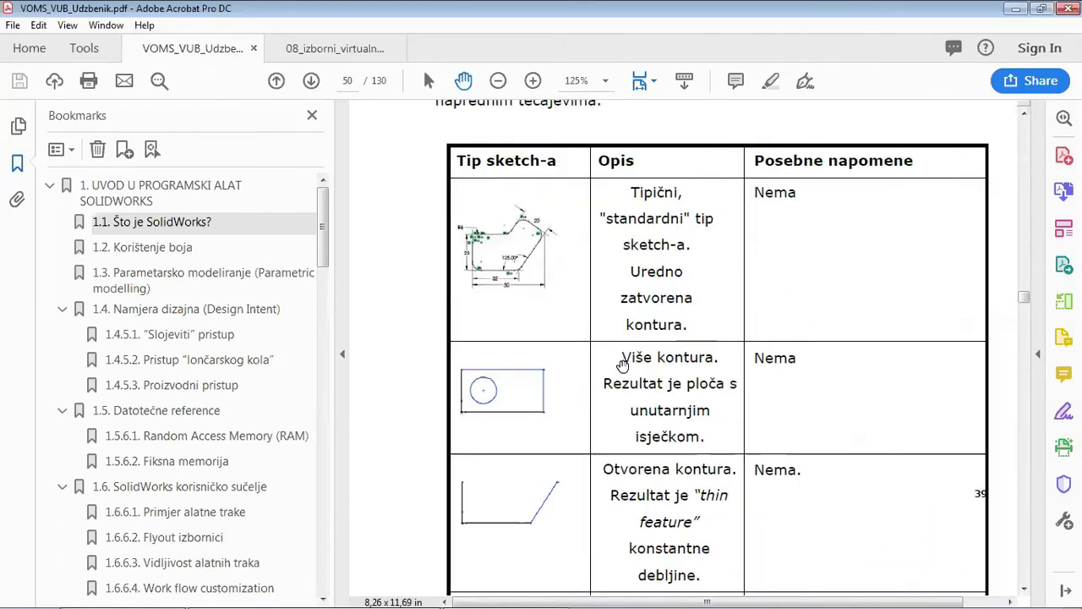
pyautogui.keyDown('ctrl'); pyautogui.scroll(-1, 623, 364); pyautogui.keyUp('ctrl')
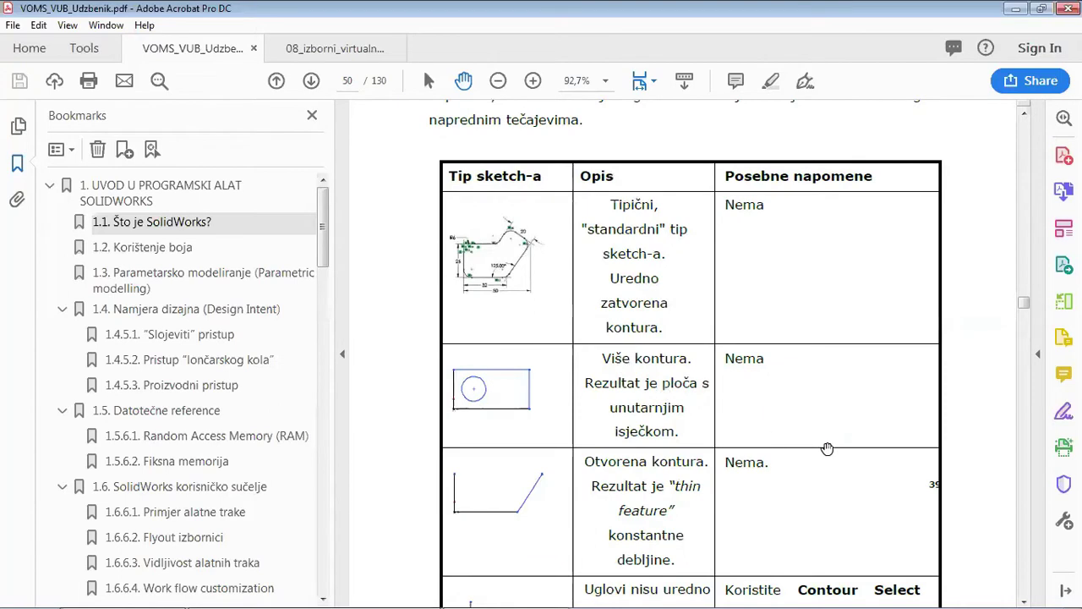
# - Scroll down to the table's last row on unclosed corners at the bottom of the page
pyautogui.scroll(-3, 825, 448)
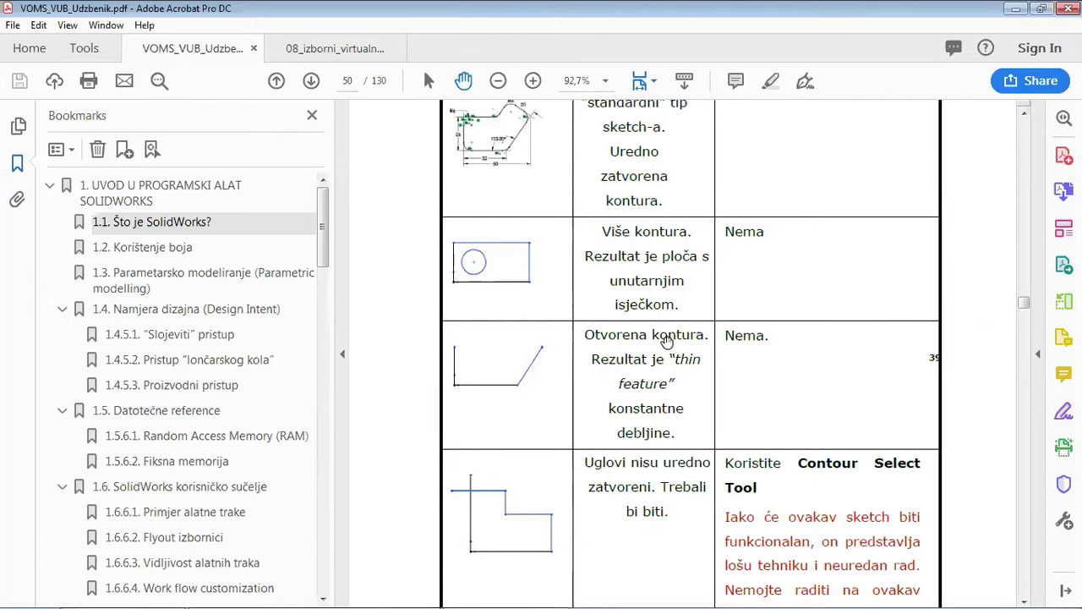
pyautogui.scroll(-3, 657, 350)
pyautogui.scroll(-3, 657, 350)
pyautogui.scroll(3, 656, 350)
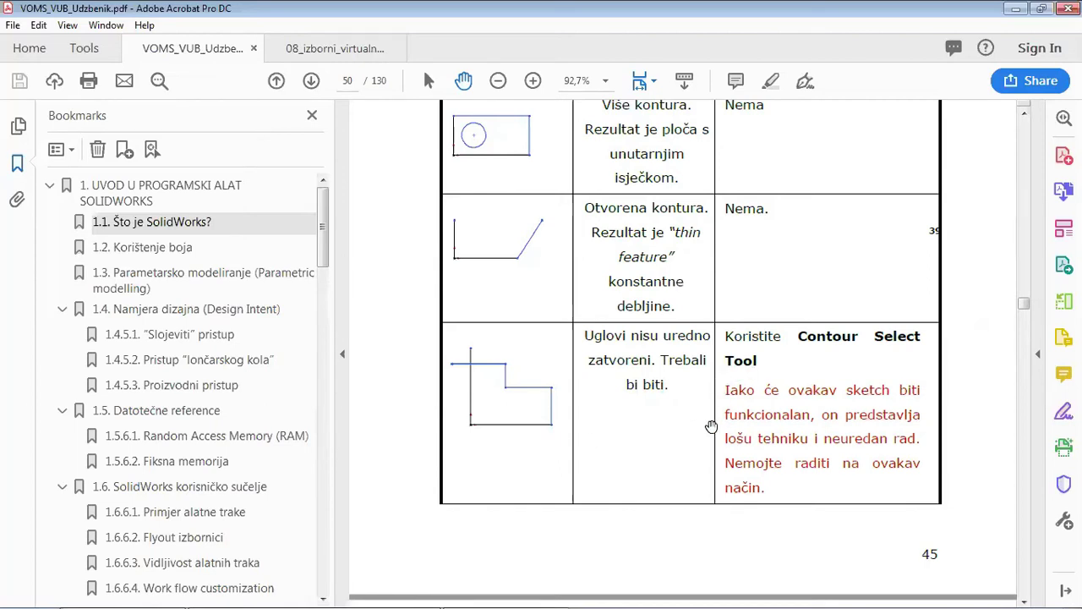
pyautogui.moveTo(704, 441); pyautogui.dragTo(710, 387)
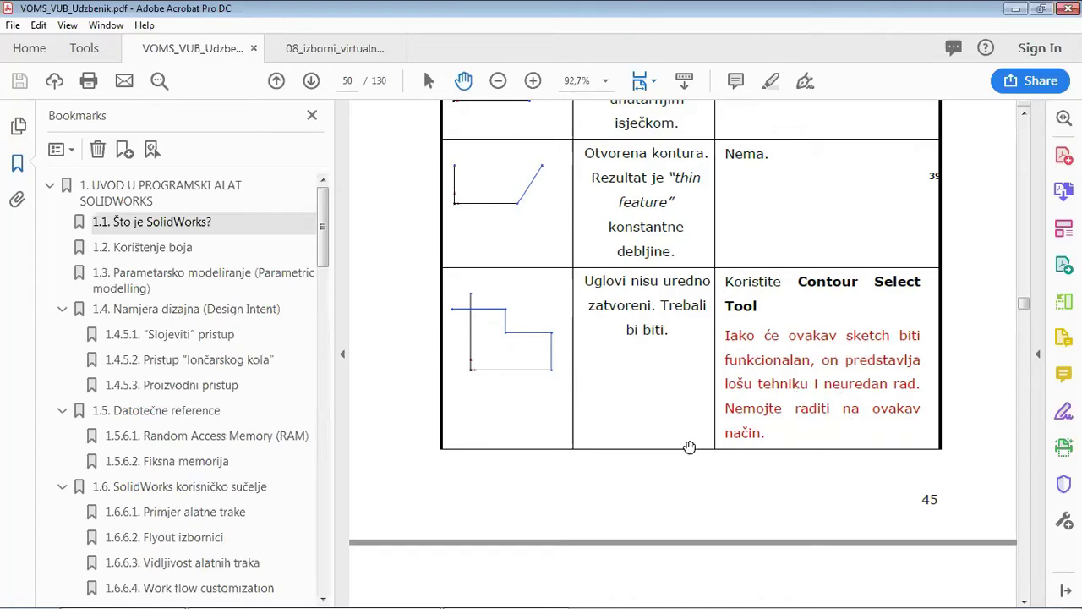
# - Scroll onto page 51 to the intersecting and separate contour rows yielding a Multibody Solid
pyautogui.scroll(-3, 787, 470)
pyautogui.scroll(-1, 787, 469)
pyautogui.scroll(-2, 788, 470)
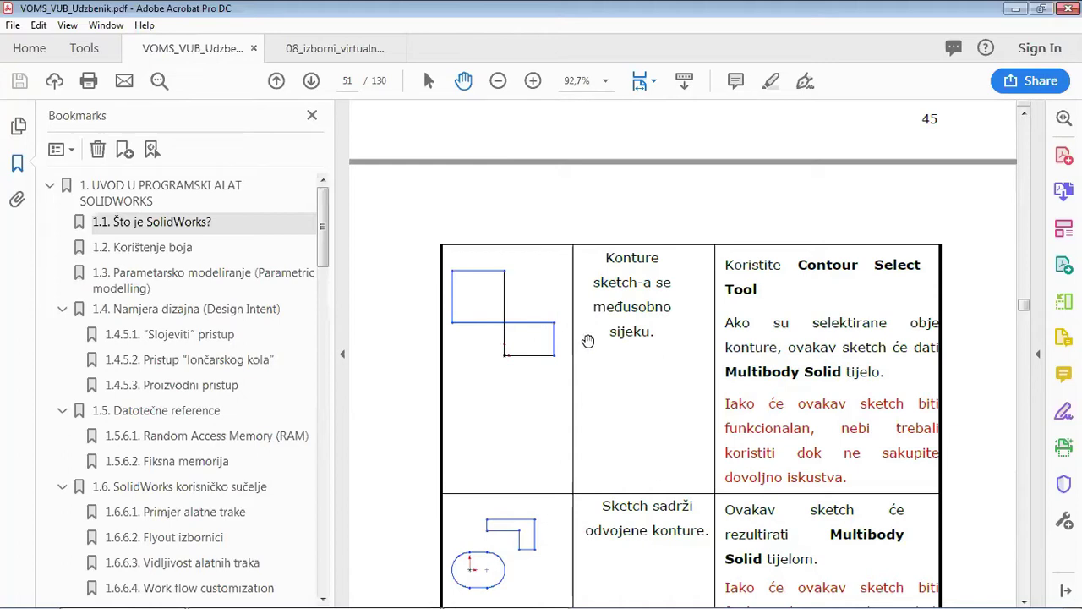
# - Pan through the remaining rows of the sketch-type table
pyautogui.moveTo(589, 347); pyautogui.dragTo(582, 347)
pyautogui.scroll(-3, 581, 346)
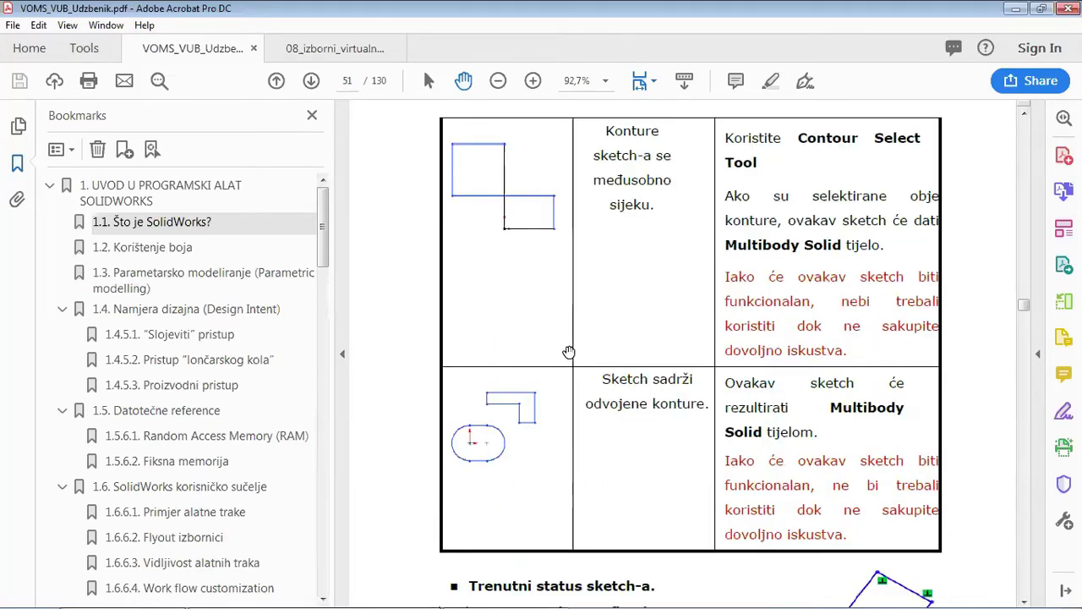
pyautogui.moveTo(634, 331); pyautogui.dragTo(639, 344)
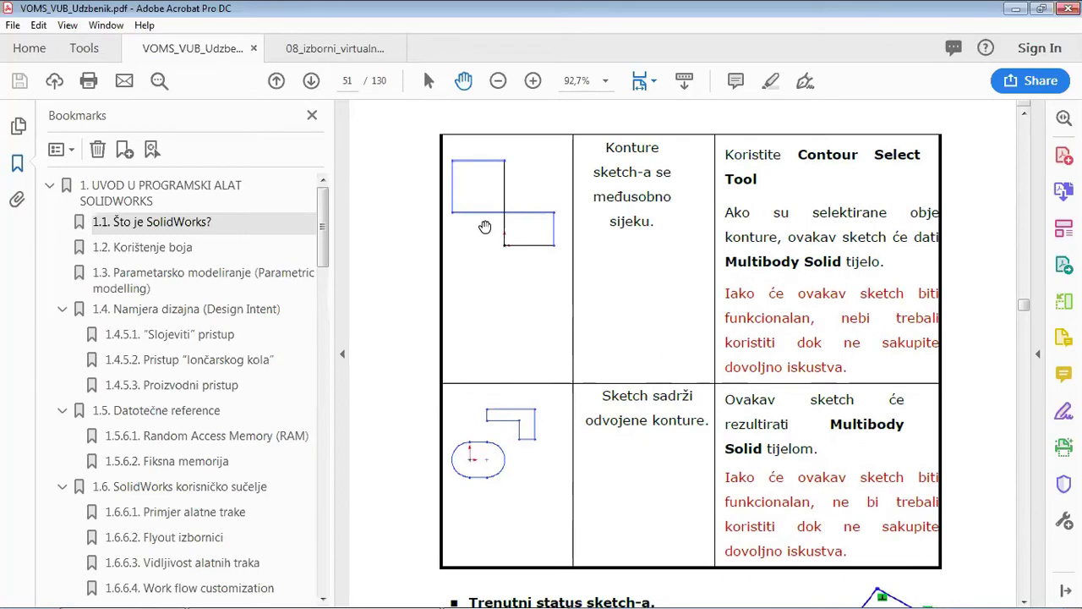
pyautogui.click(606, 260)
pyautogui.scroll(-1, 647, 410)
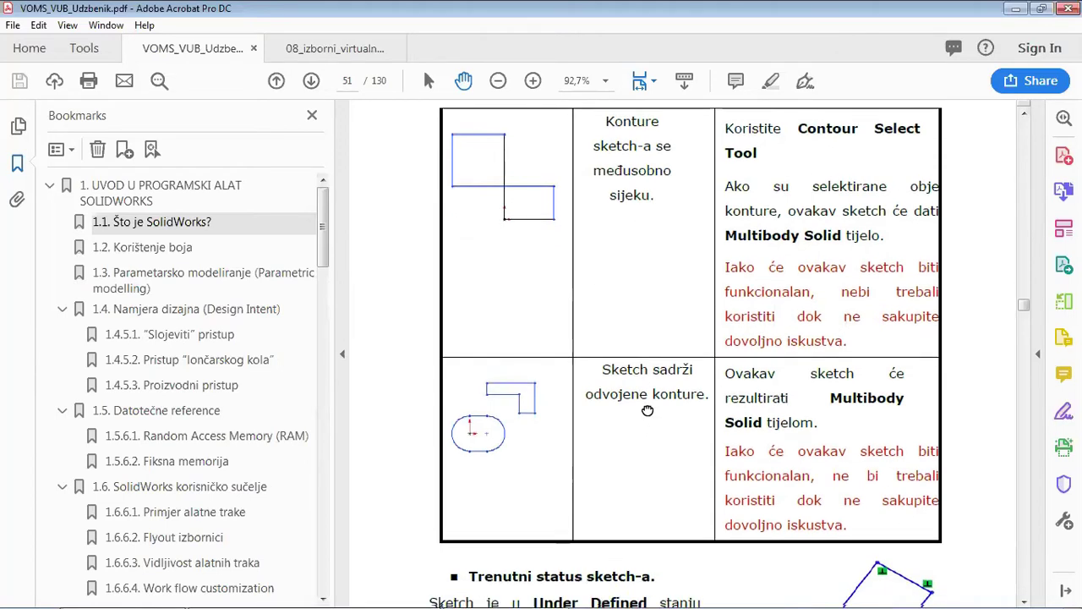
pyautogui.scroll(-3, 647, 410)
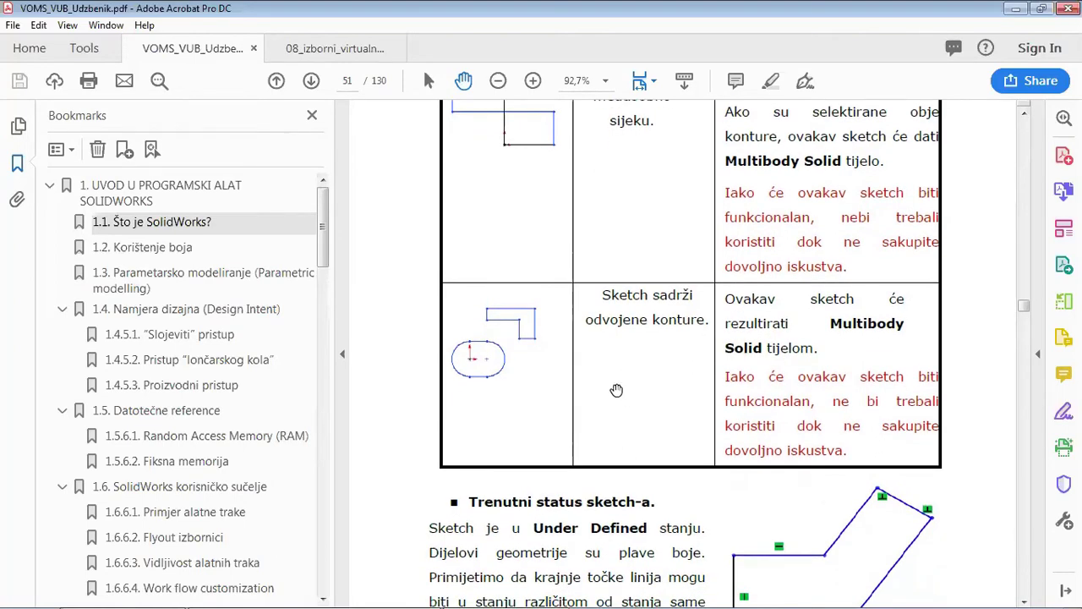
pyautogui.scroll(5, 617, 384)
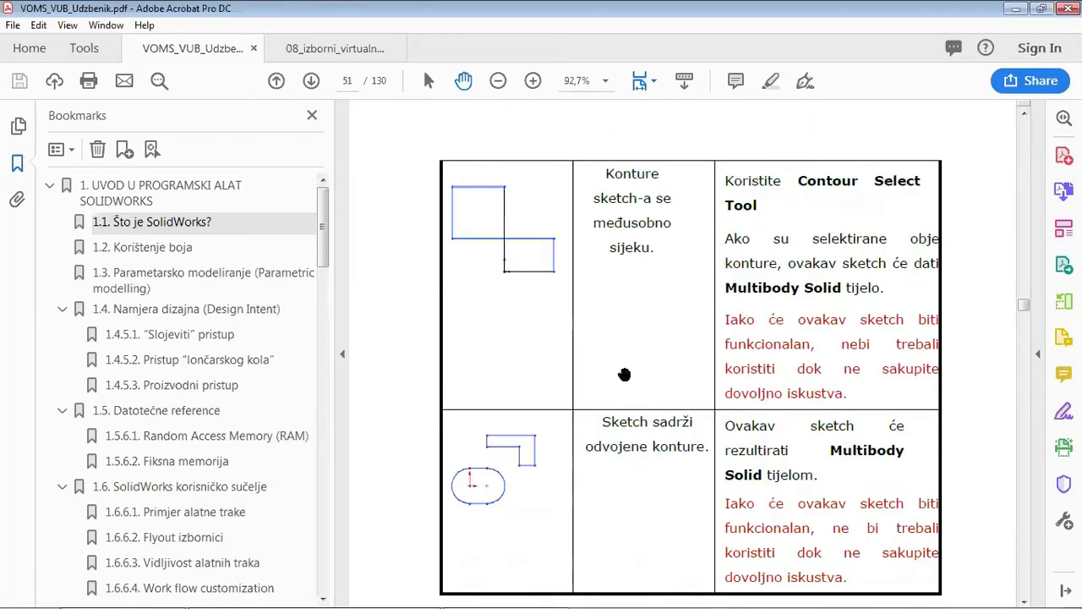
# - Move down to the Trenutni status sketch-a passage and the Povlačenje heading
pyautogui.moveTo(691, 362); pyautogui.dragTo(694, 330)
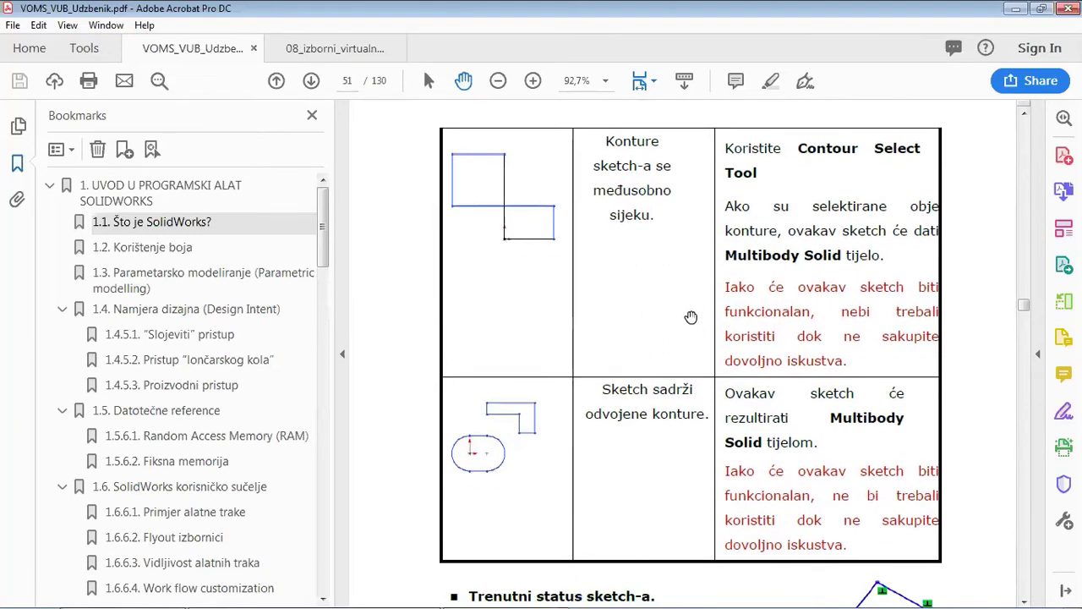
pyautogui.scroll(-3, 667, 387)
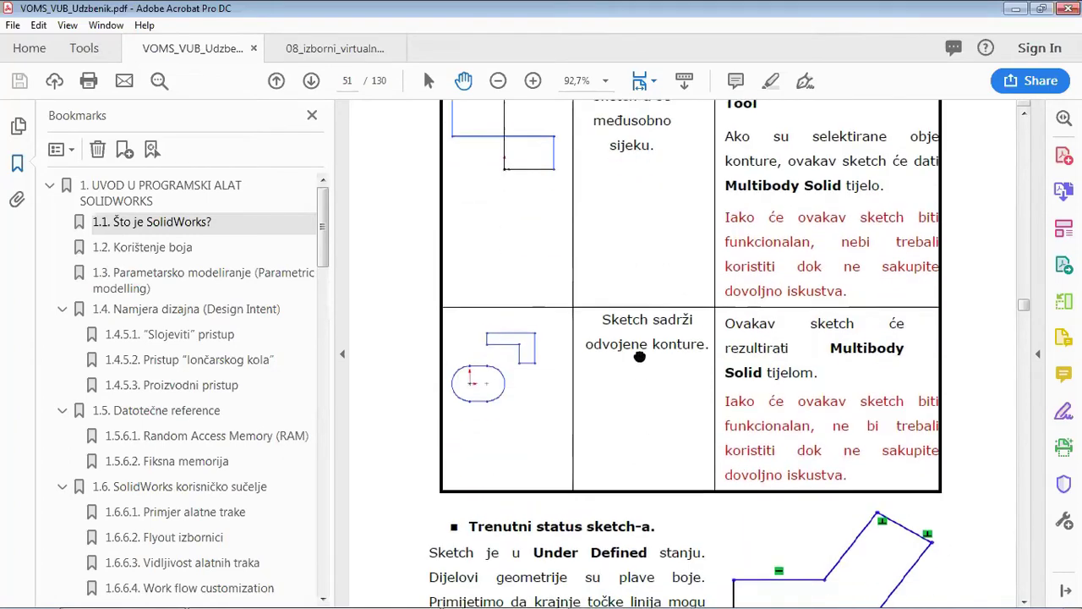
pyautogui.scroll(-2, 686, 442)
pyautogui.scroll(-1, 684, 374)
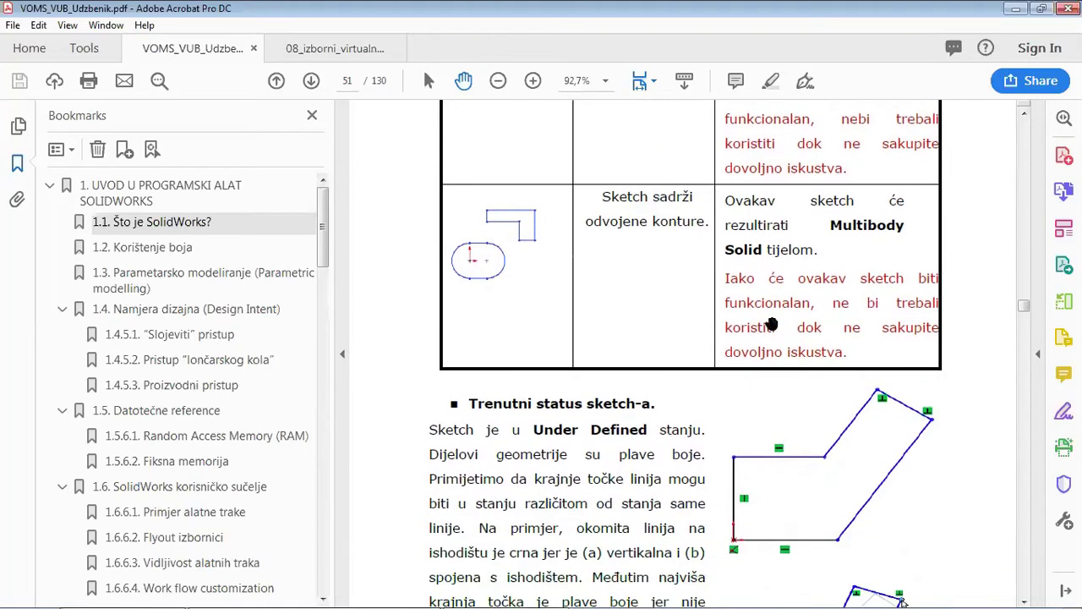
pyautogui.scroll(-5, 723, 446)
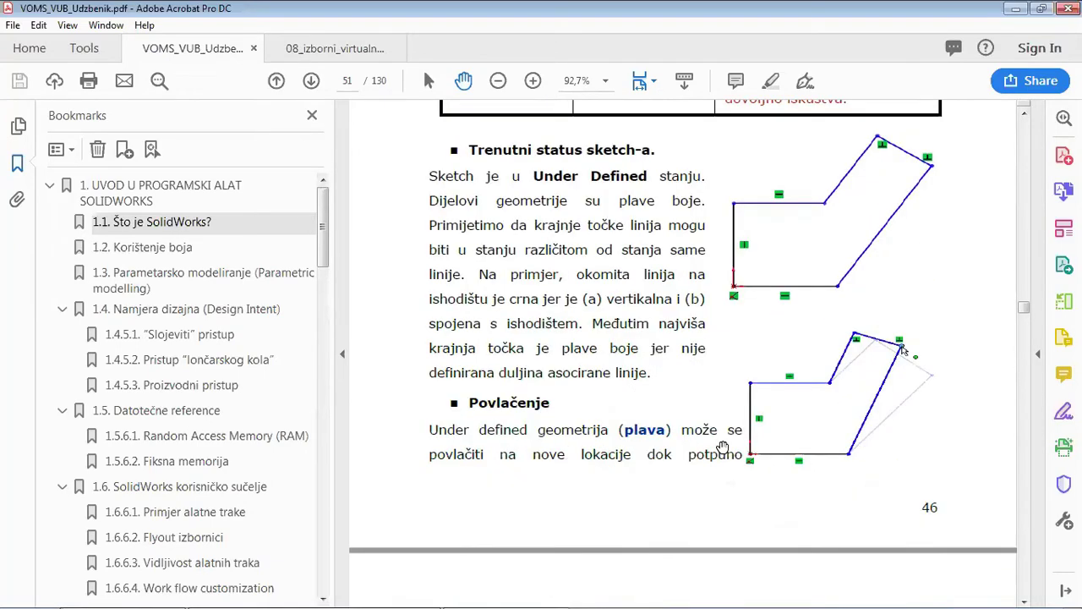
# - Scroll from page 54 to 'Prikaz relacija asociranih s linijom' and the Uklonite relaciju steps on page 55
pyautogui.scroll(-5, 723, 446)
pyautogui.scroll(-3, 722, 446)
pyautogui.scroll(-2, 718, 444)
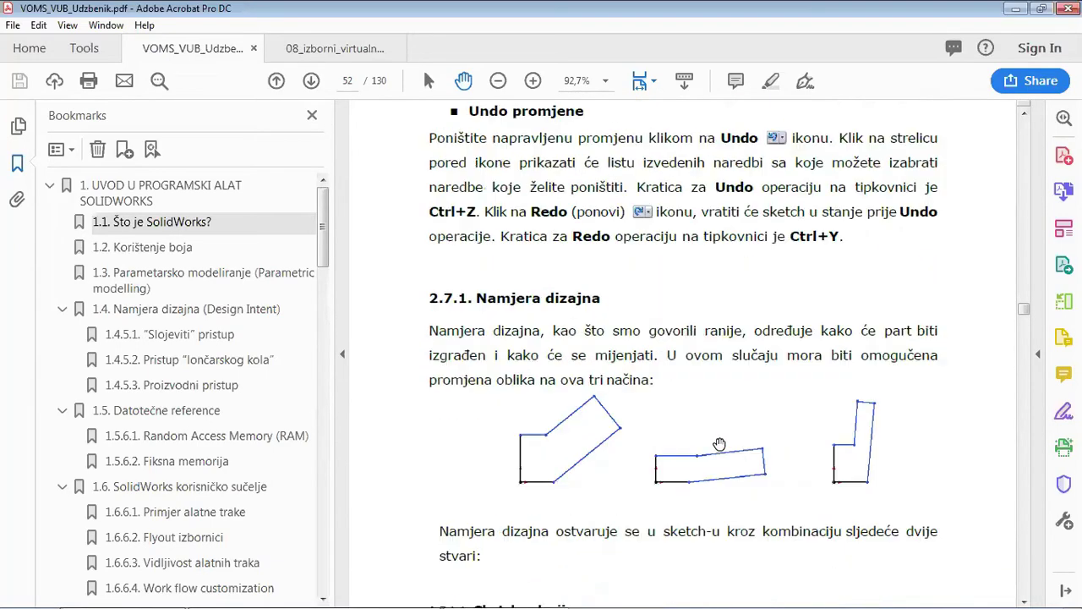
pyautogui.scroll(-3, 718, 444)
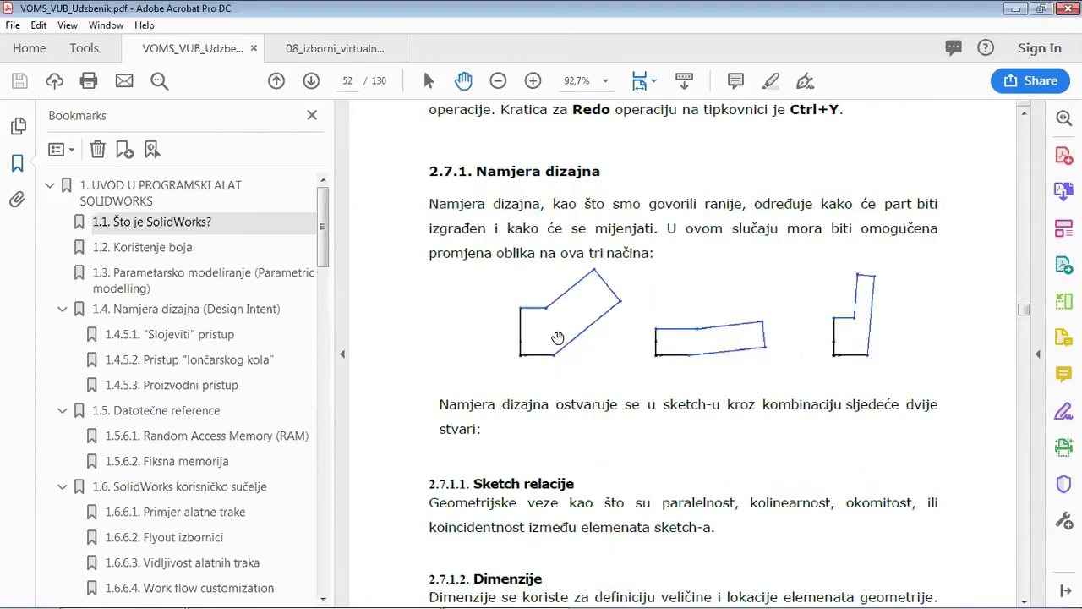
pyautogui.scroll(-3, 772, 375)
pyautogui.scroll(-6, 772, 375)
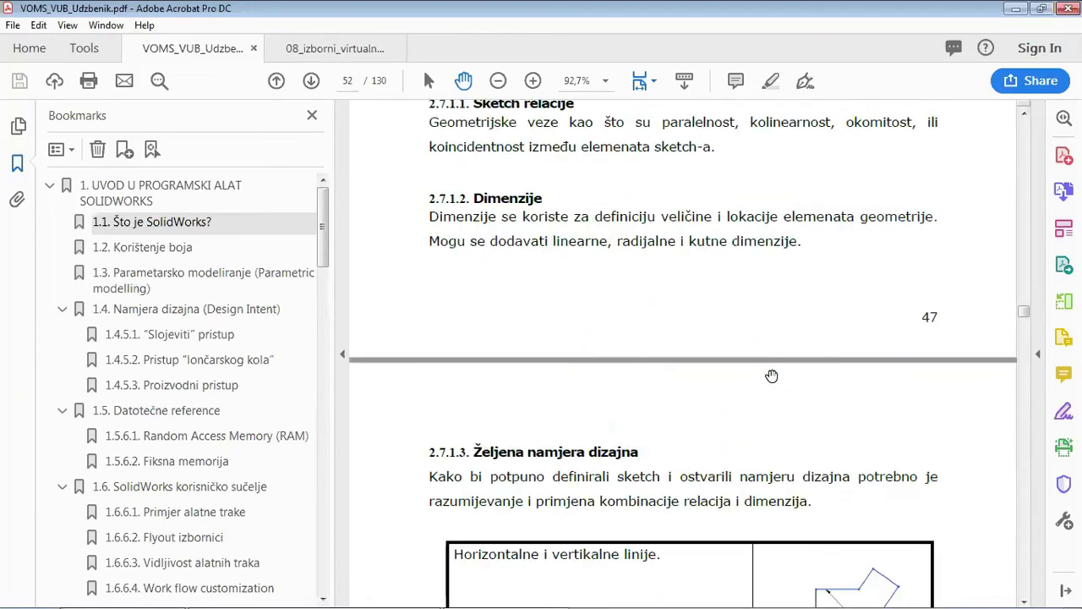
pyautogui.scroll(-3, 773, 376)
pyautogui.scroll(-4, 778, 379)
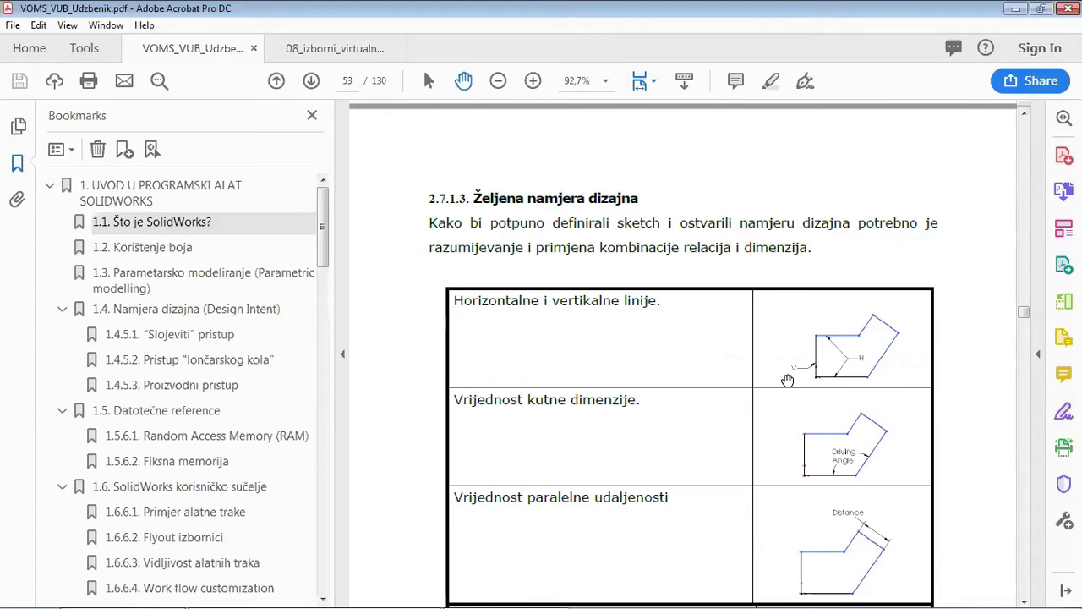
pyautogui.scroll(-3, 772, 380)
pyautogui.scroll(-3, 772, 381)
pyautogui.scroll(-3, 772, 380)
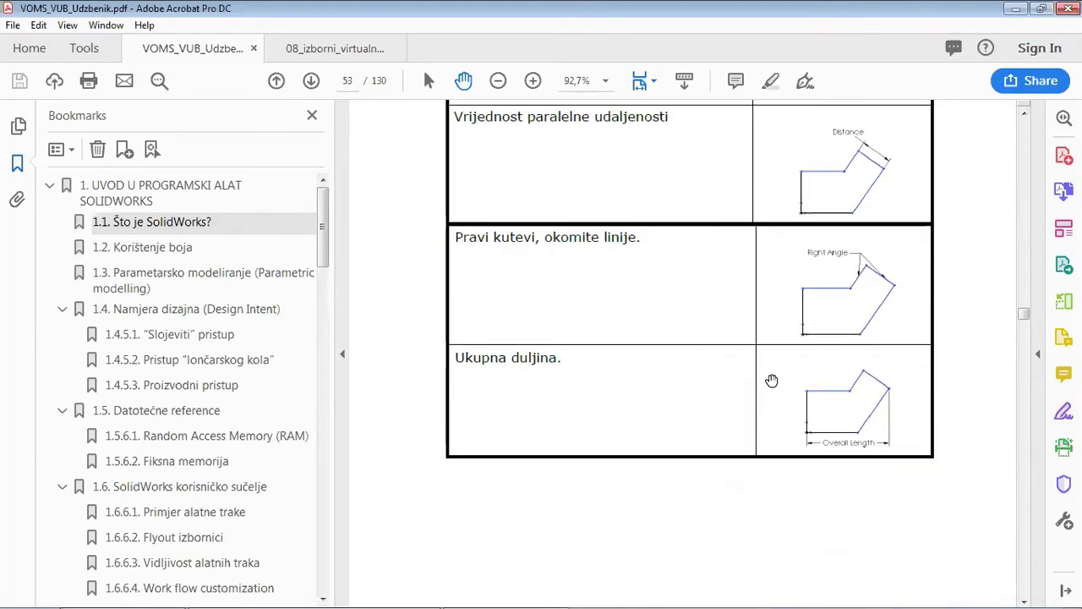
pyautogui.scroll(-5, 772, 381)
pyautogui.scroll(-7, 772, 380)
pyautogui.scroll(-2, 772, 380)
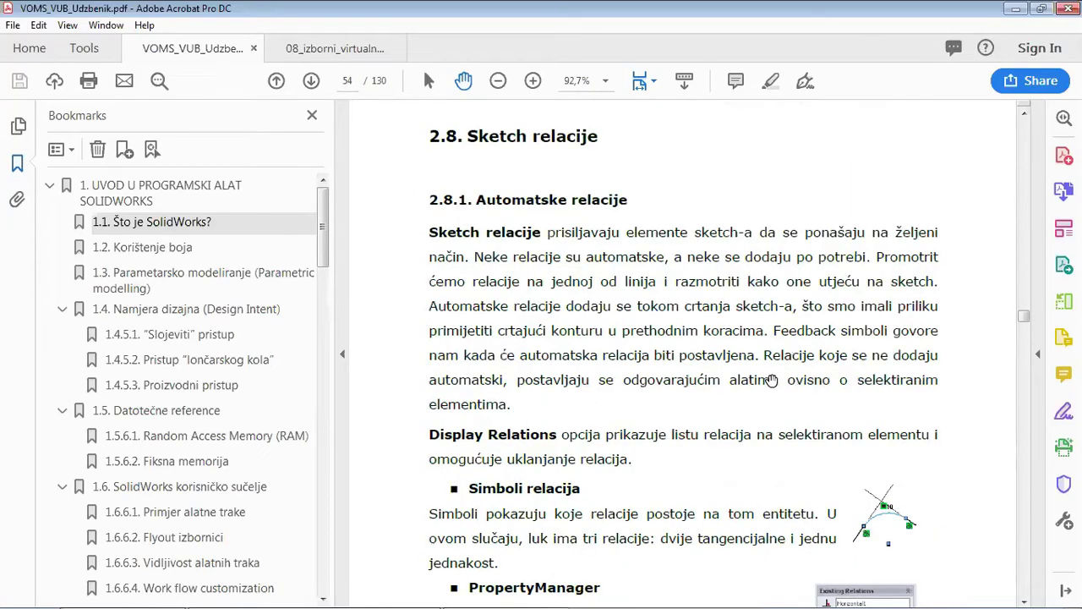
pyautogui.scroll(-3, 772, 380)
pyautogui.scroll(-5, 772, 381)
pyautogui.scroll(-1, 772, 381)
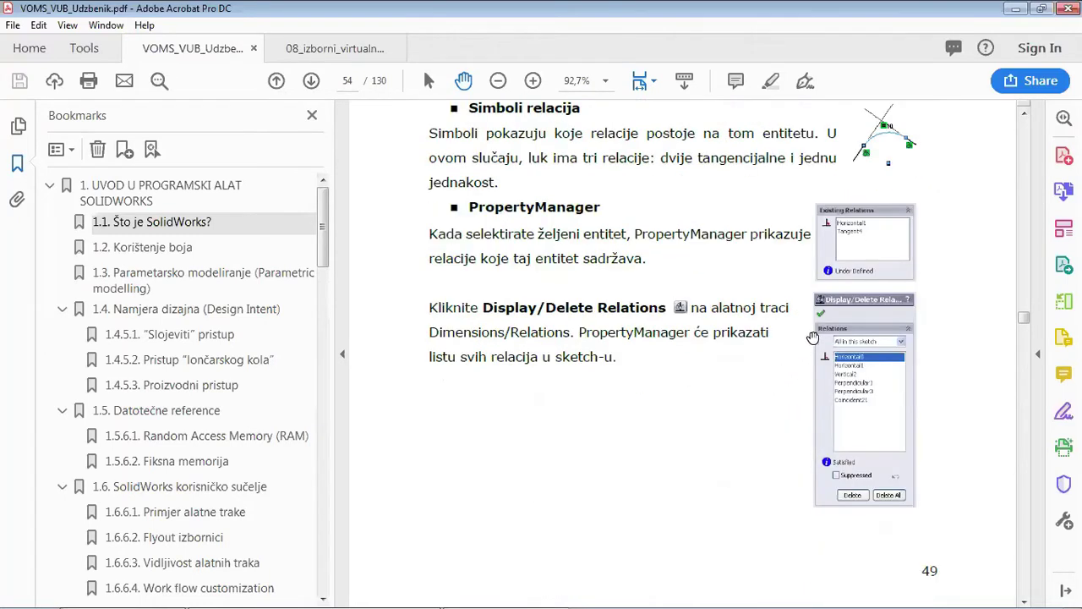
pyautogui.scroll(3, 812, 339)
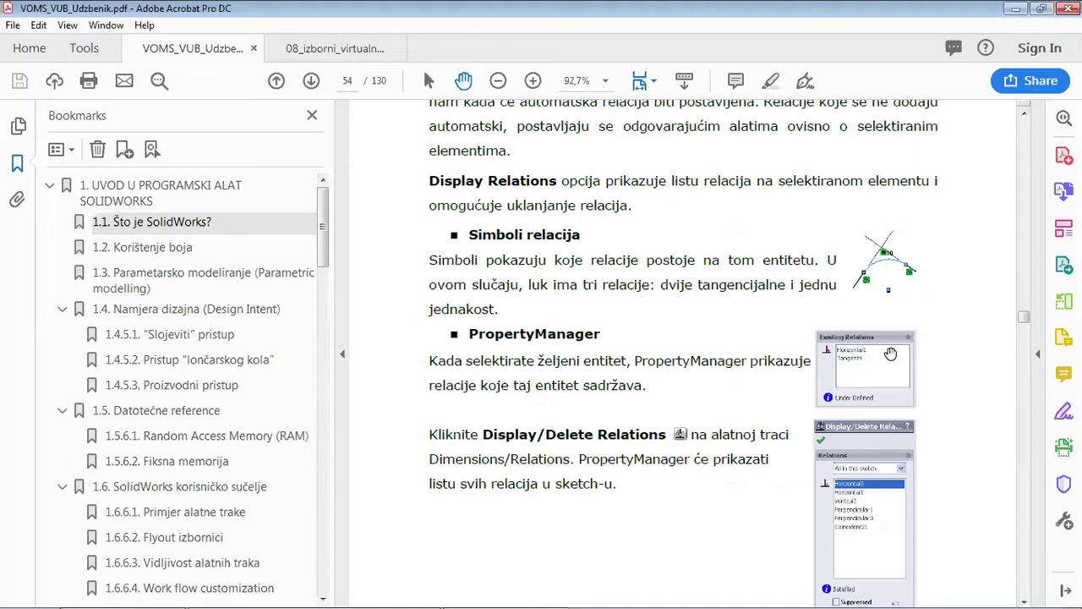
pyautogui.scroll(-3, 891, 353)
pyautogui.scroll(-6, 888, 355)
pyautogui.scroll(-3, 804, 379)
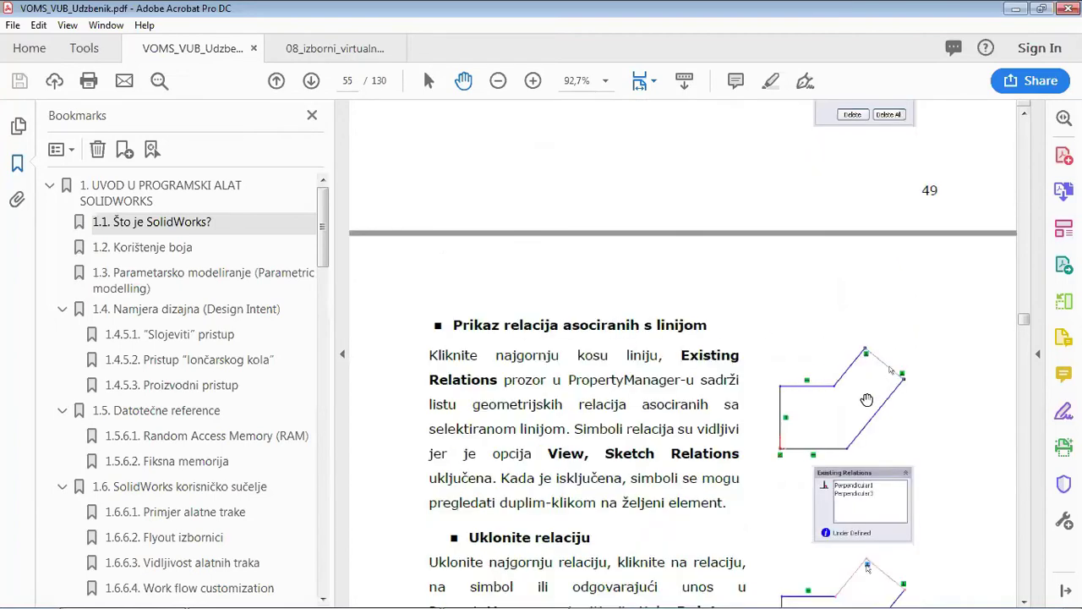
# - Scroll to section 2.8.2 and pan through the Coincident, Merge, Parallel and Perpendicular rows on page 56
pyautogui.scroll(-3, 727, 405)
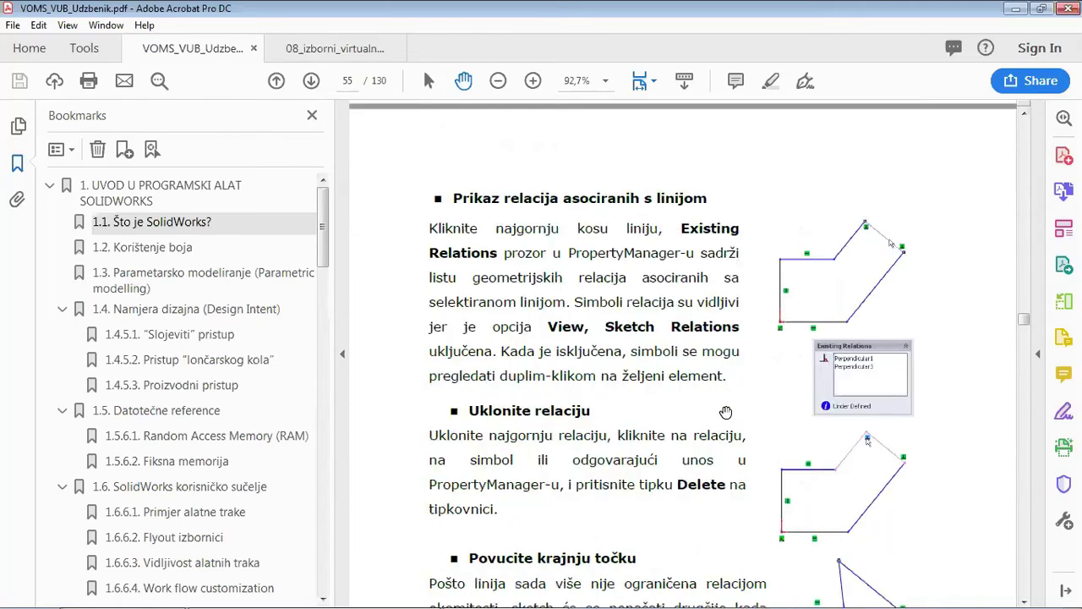
pyautogui.scroll(-6, 726, 411)
pyautogui.scroll(-3, 725, 411)
pyautogui.scroll(-6, 720, 414)
pyautogui.scroll(-3, 719, 411)
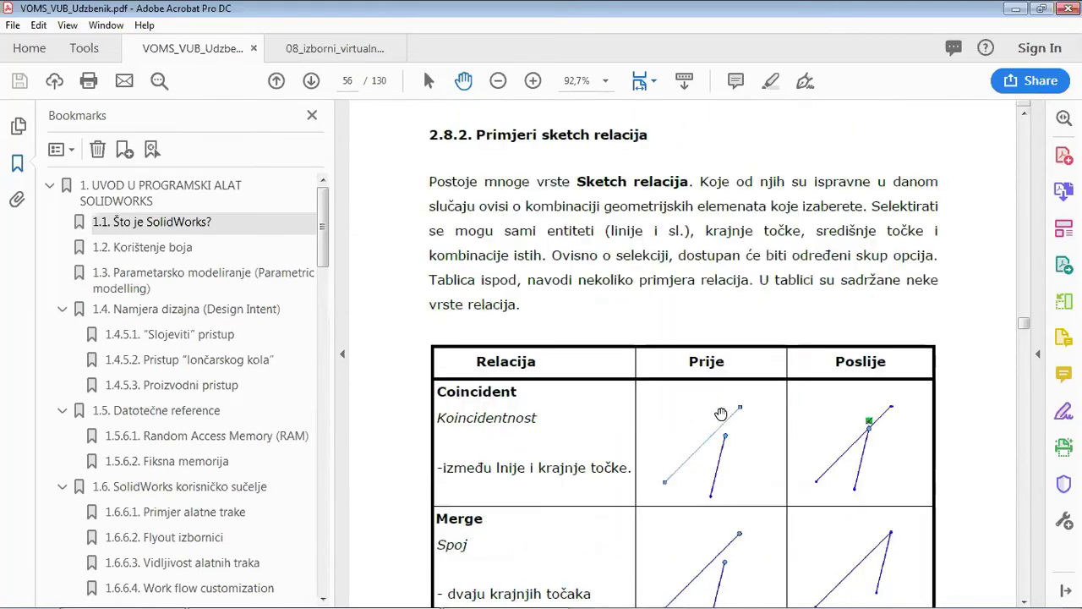
pyautogui.scroll(-3, 720, 413)
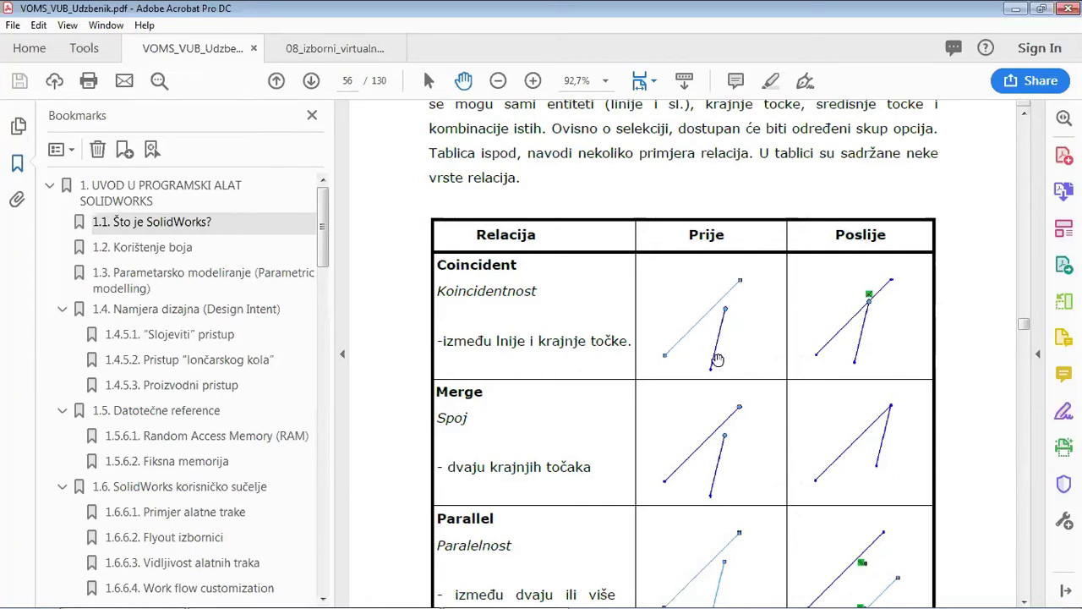
pyautogui.click(869, 302)
pyautogui.moveTo(699, 457); pyautogui.dragTo(703, 381)
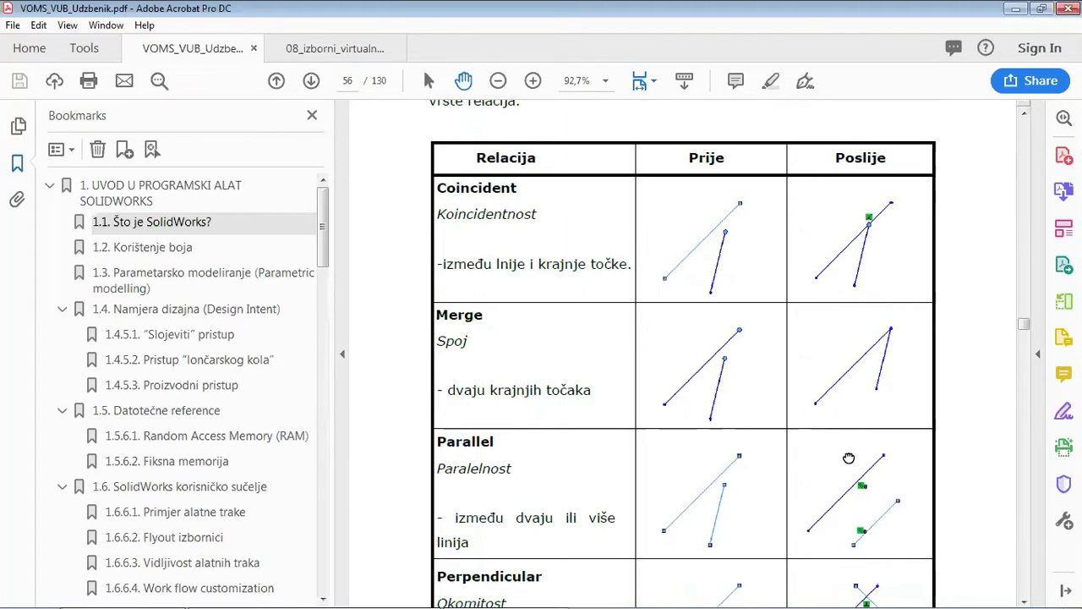
pyautogui.moveTo(849, 458); pyautogui.dragTo(850, 321)
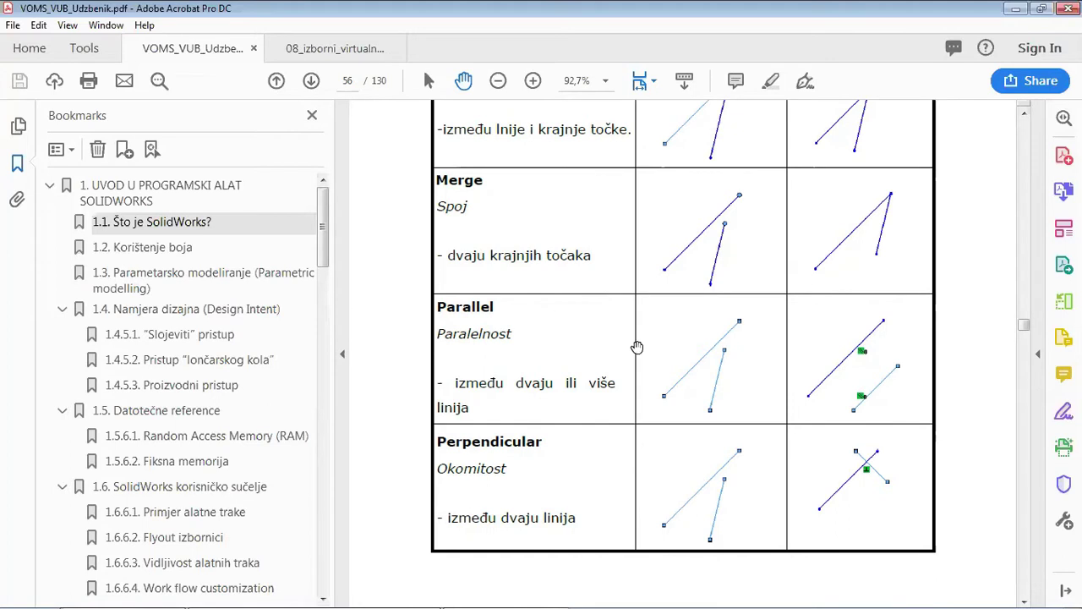
# - Scroll through the Collinear, Horizontal, Vertical, Equal and Midpoint relation tables to reach the Add Relations section
pyautogui.scroll(-3, 631, 342)
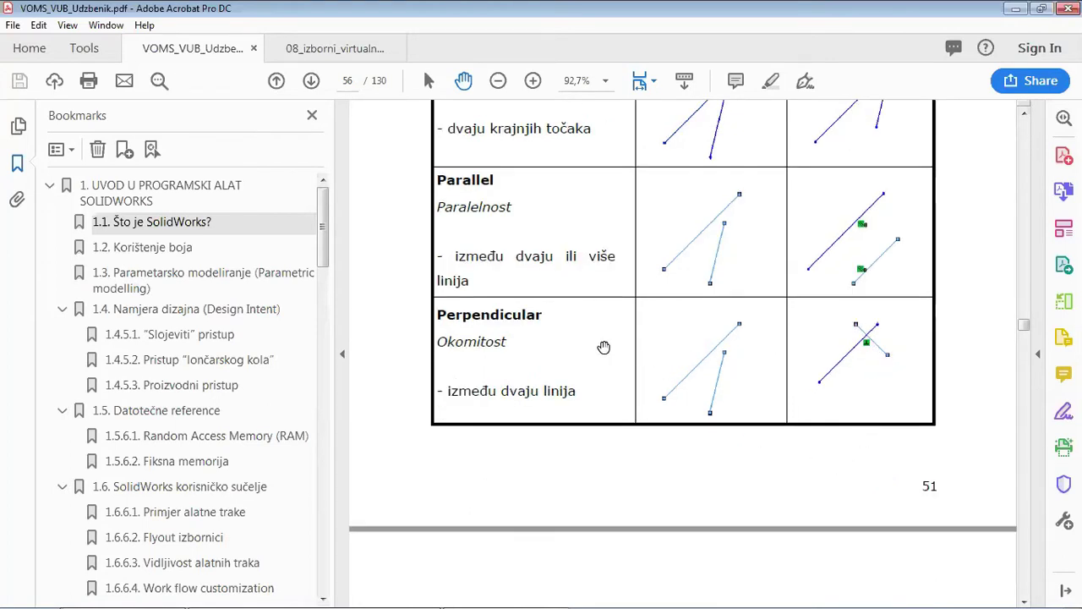
pyautogui.scroll(-3, 607, 349)
pyautogui.scroll(-6, 609, 350)
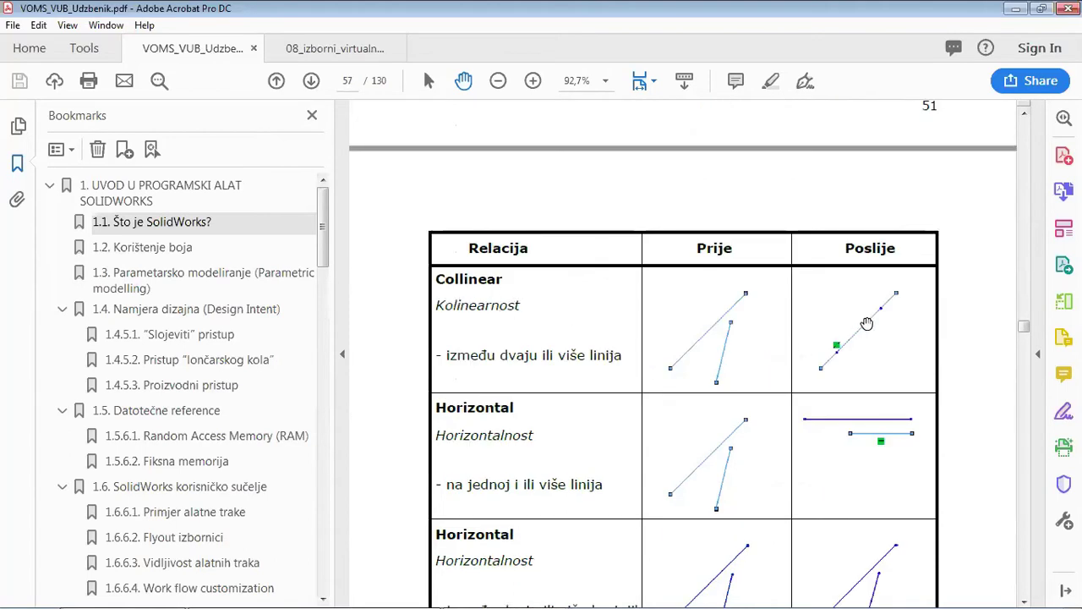
pyautogui.scroll(-3, 729, 421)
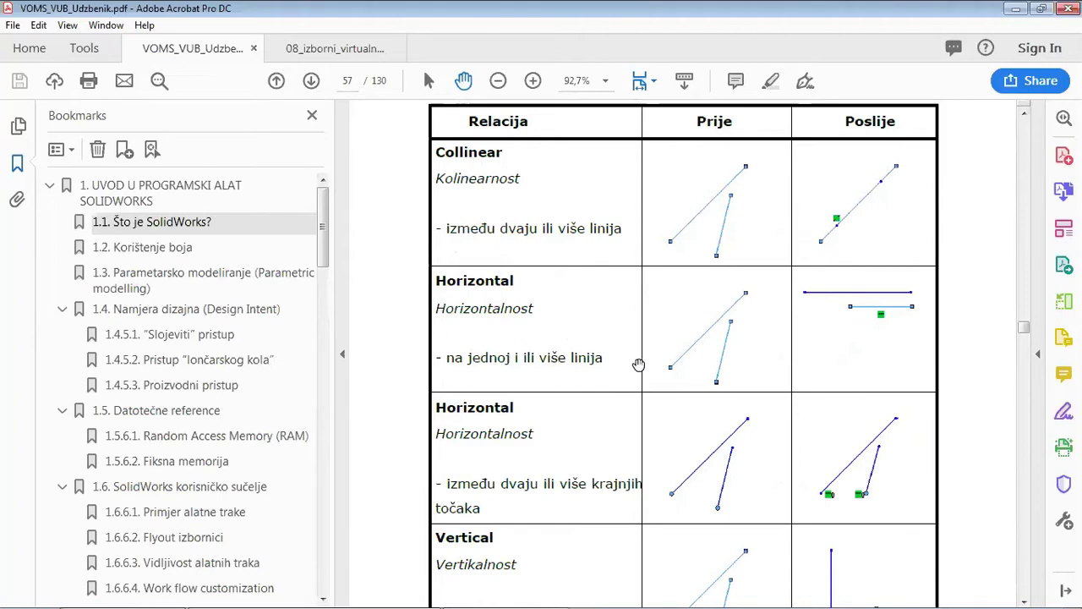
pyautogui.scroll(-3, 639, 363)
pyautogui.scroll(-3, 834, 301)
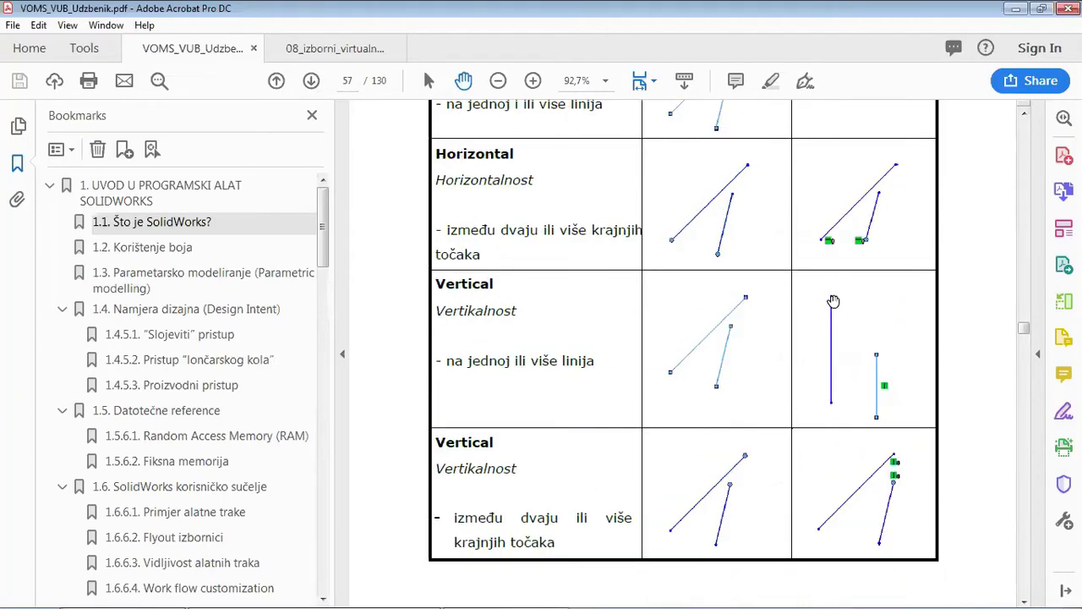
pyautogui.scroll(-3, 829, 302)
pyautogui.scroll(-3, 824, 302)
pyautogui.scroll(-3, 825, 304)
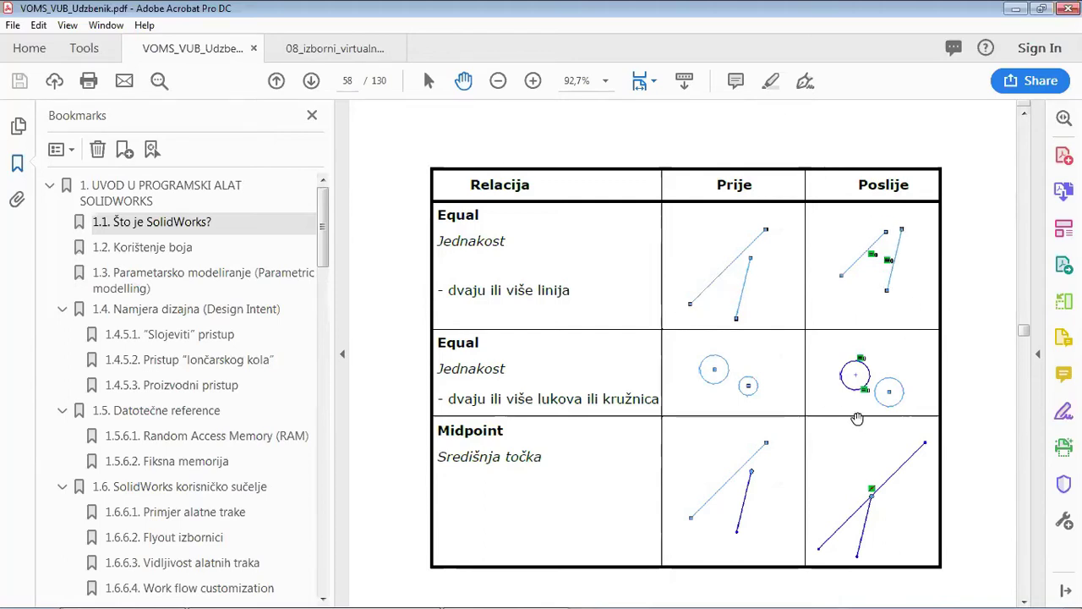
pyautogui.scroll(-3, 858, 418)
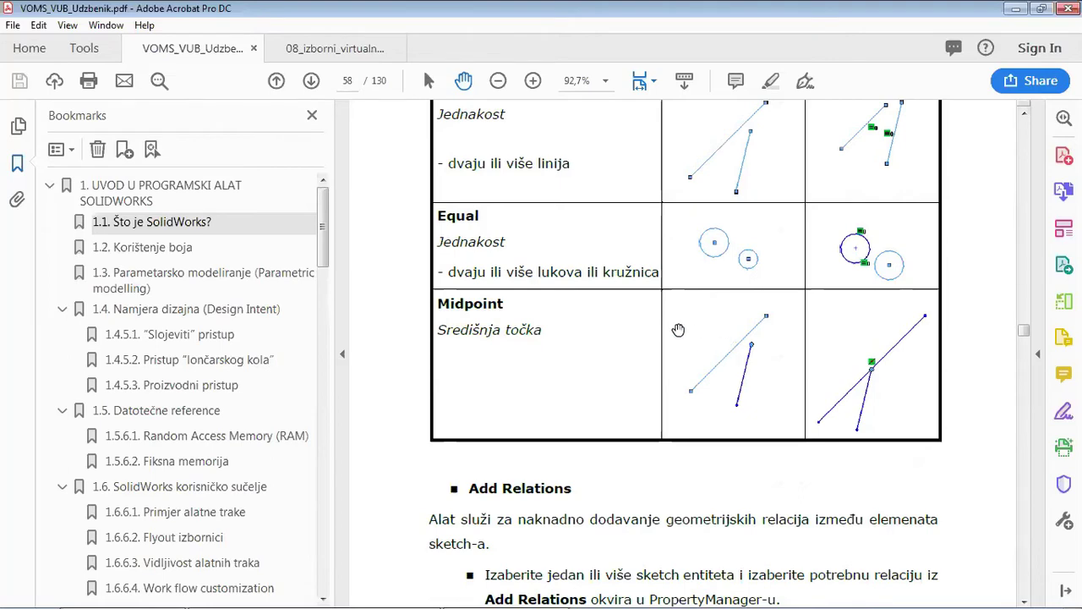
pyautogui.scroll(-3, 676, 331)
pyautogui.scroll(-2, 670, 329)
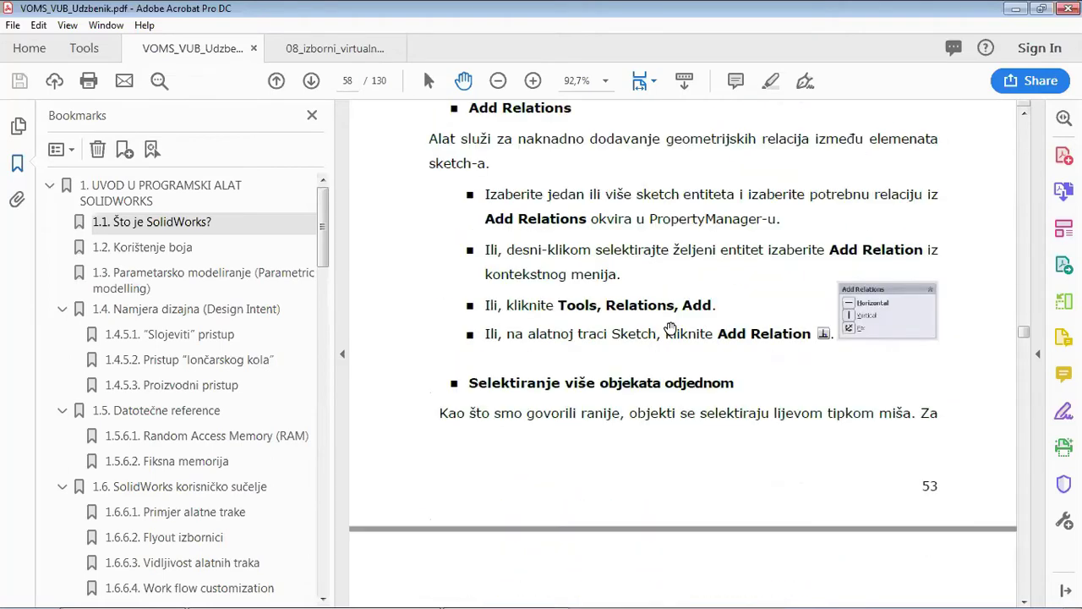
pyautogui.scroll(2, 676, 328)
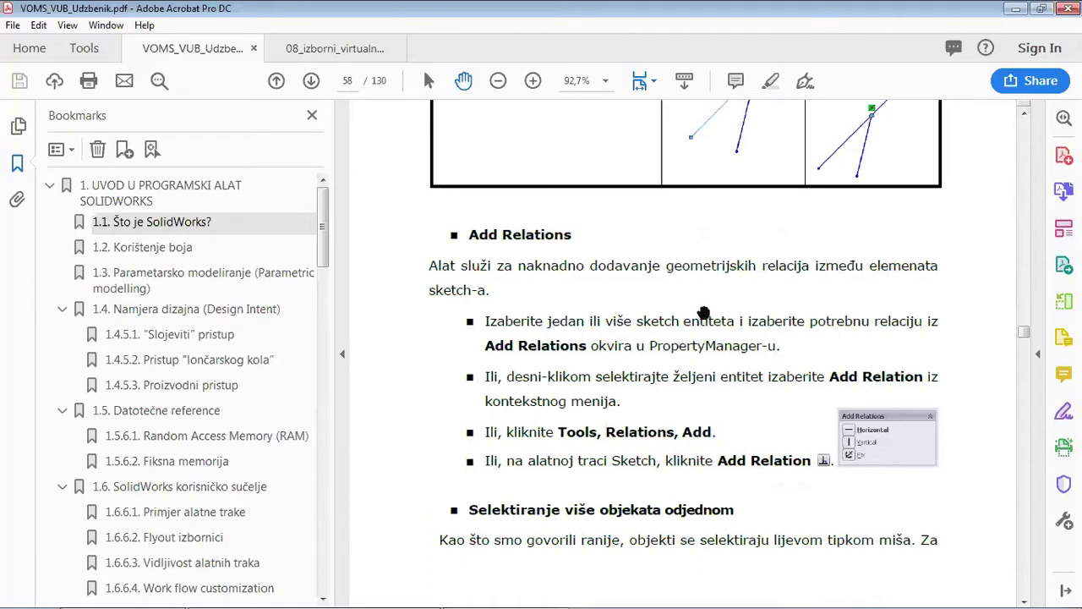
pyautogui.moveTo(701, 309); pyautogui.dragTo(714, 203)
# - Scroll through exercises 2.10 and 2.11
pyautogui.scroll(-1, 724, 253)
pyautogui.scroll(-2, 734, 307)
pyautogui.scroll(-3, 734, 313)
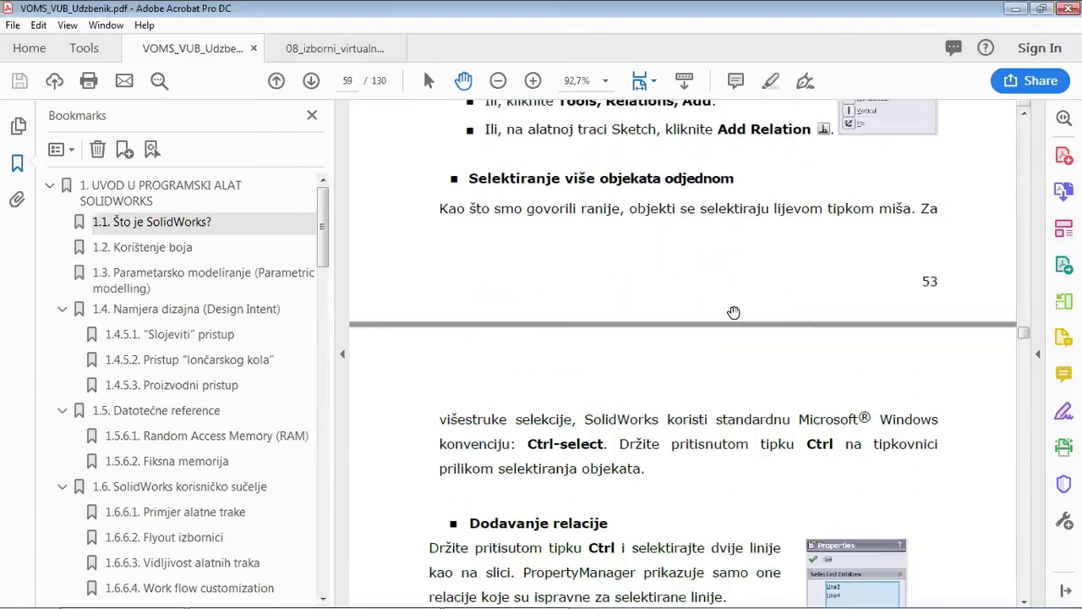
pyautogui.scroll(-3, 734, 312)
pyautogui.scroll(-3, 734, 312)
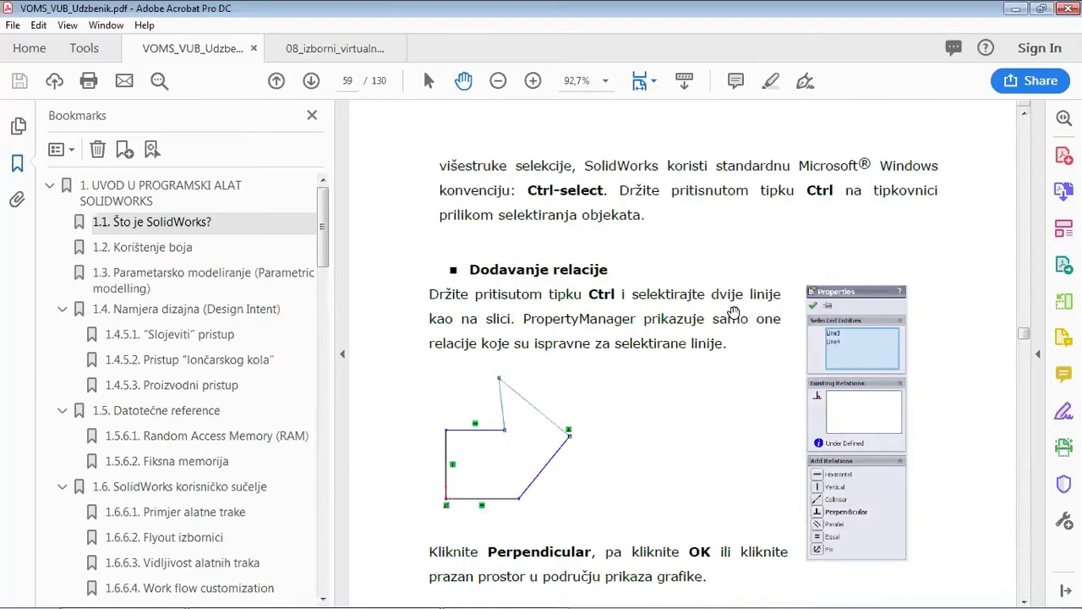
pyautogui.scroll(-5, 734, 313)
pyautogui.scroll(-6, 734, 313)
pyautogui.scroll(-8, 734, 313)
pyautogui.scroll(-6, 734, 313)
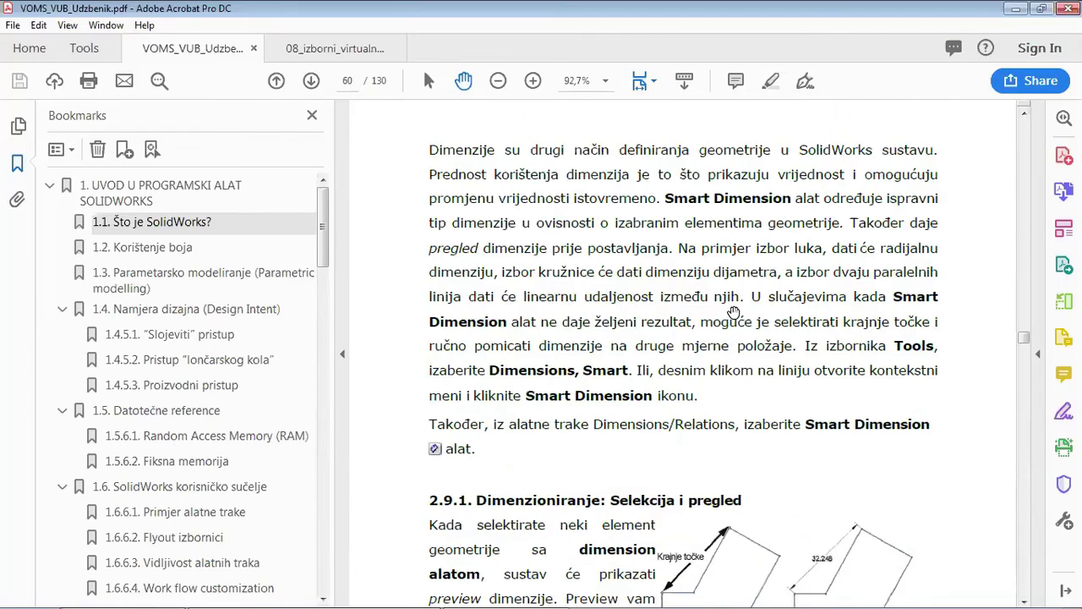
pyautogui.scroll(-3, 734, 313)
pyautogui.scroll(-3, 734, 312)
pyautogui.scroll(-8, 733, 313)
pyautogui.scroll(-7, 734, 313)
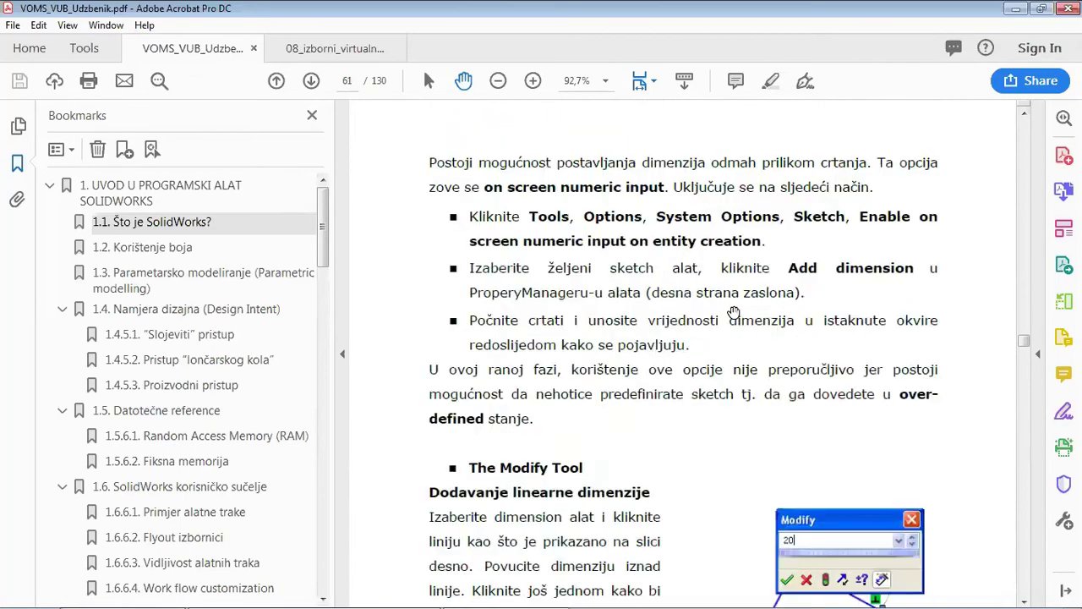
pyautogui.scroll(-6, 734, 313)
pyautogui.scroll(-9, 734, 313)
pyautogui.scroll(-7, 734, 313)
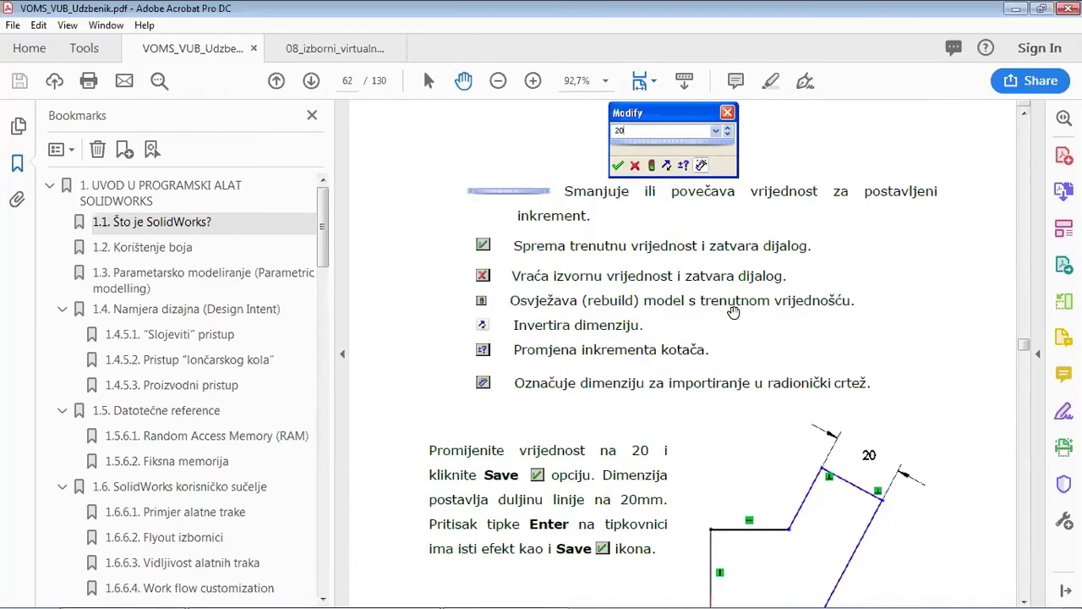
pyautogui.scroll(-3, 734, 313)
pyautogui.scroll(-5, 734, 313)
pyautogui.scroll(-8, 733, 314)
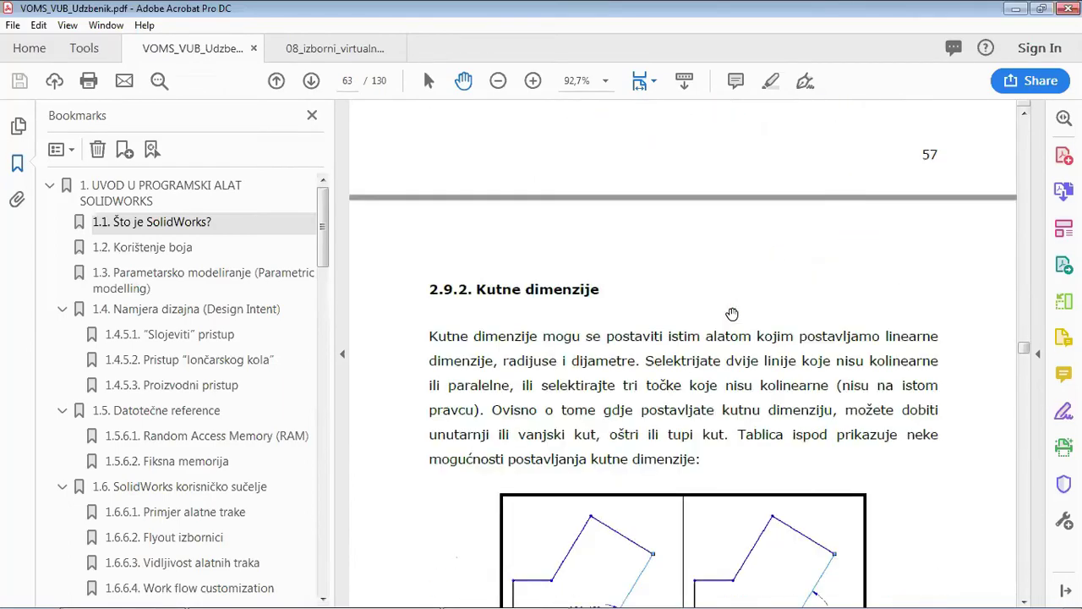
pyautogui.scroll(-6, 733, 313)
pyautogui.scroll(-2, 733, 314)
pyautogui.scroll(-8, 733, 313)
pyautogui.scroll(-2, 732, 314)
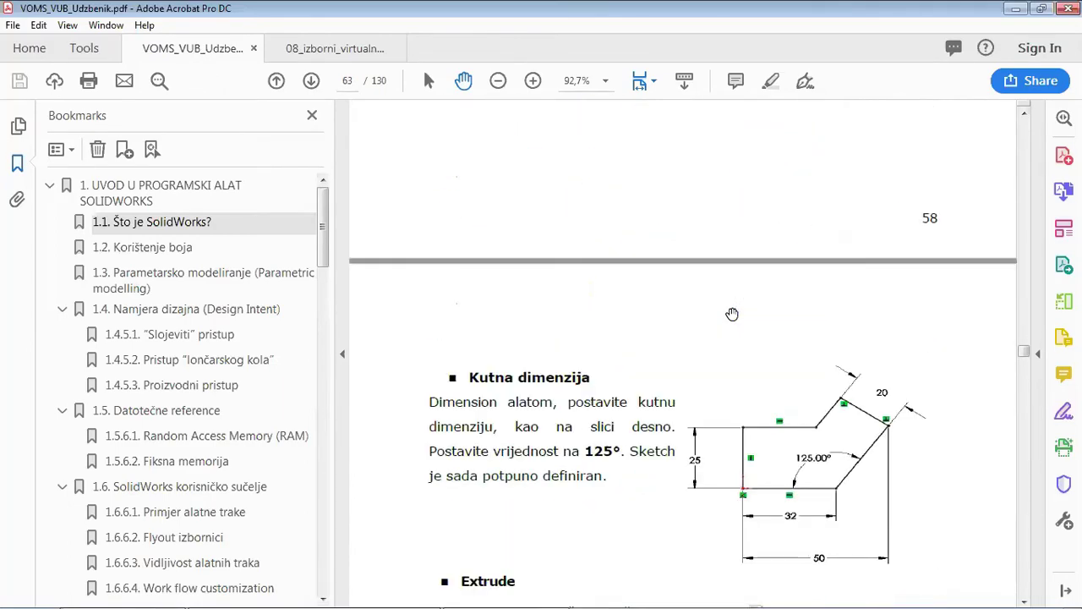
pyautogui.scroll(-6, 732, 314)
pyautogui.scroll(-5, 732, 313)
pyautogui.scroll(-1, 732, 314)
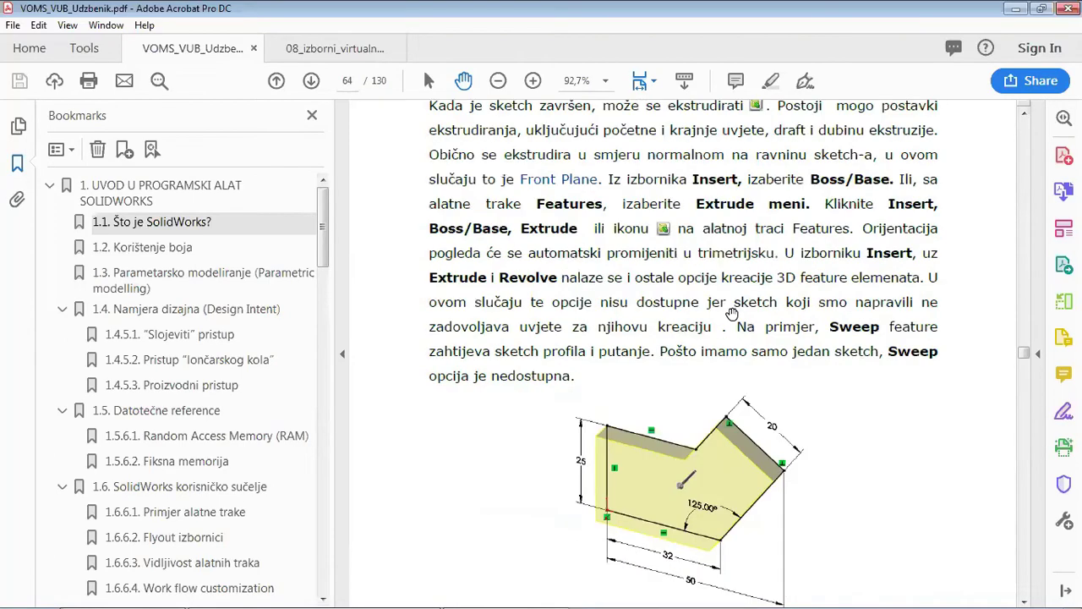
pyautogui.scroll(3, 626, 288)
pyautogui.scroll(-3, 558, 271)
pyautogui.scroll(3, 575, 277)
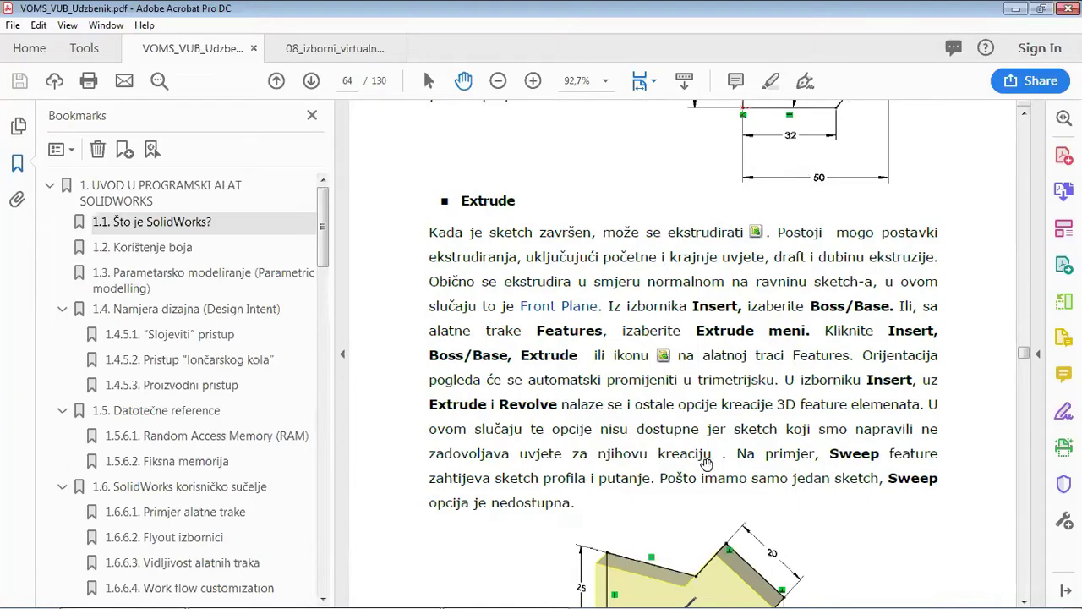
# - Continue into chapter 3 Modeliranje dijelova up to section 3.1 on page 69
pyautogui.scroll(-3, 713, 487)
pyautogui.scroll(-4, 713, 495)
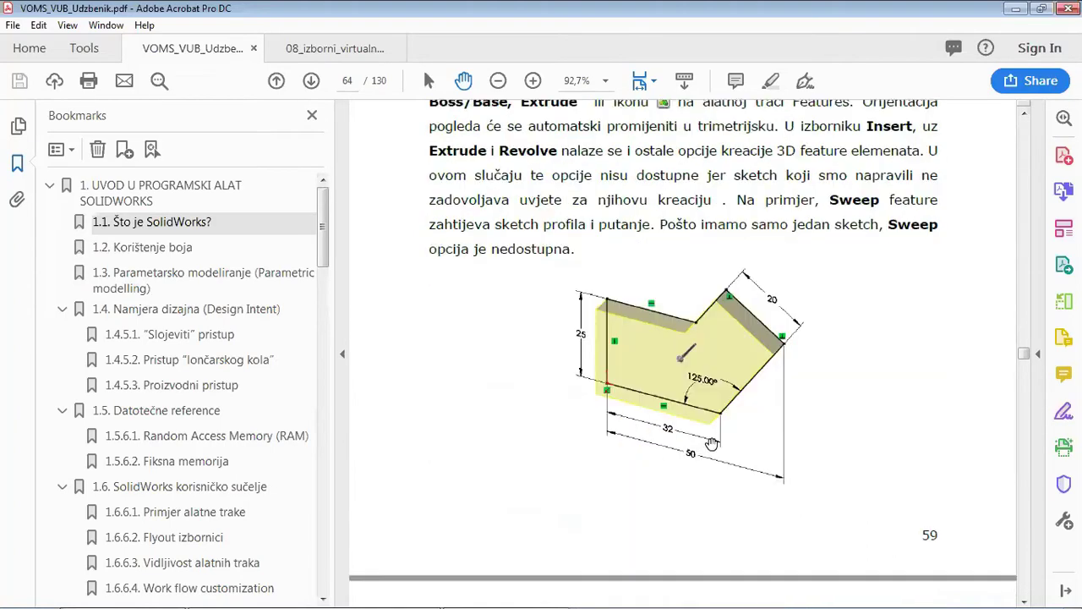
pyautogui.scroll(-5, 706, 444)
pyautogui.scroll(-5, 699, 444)
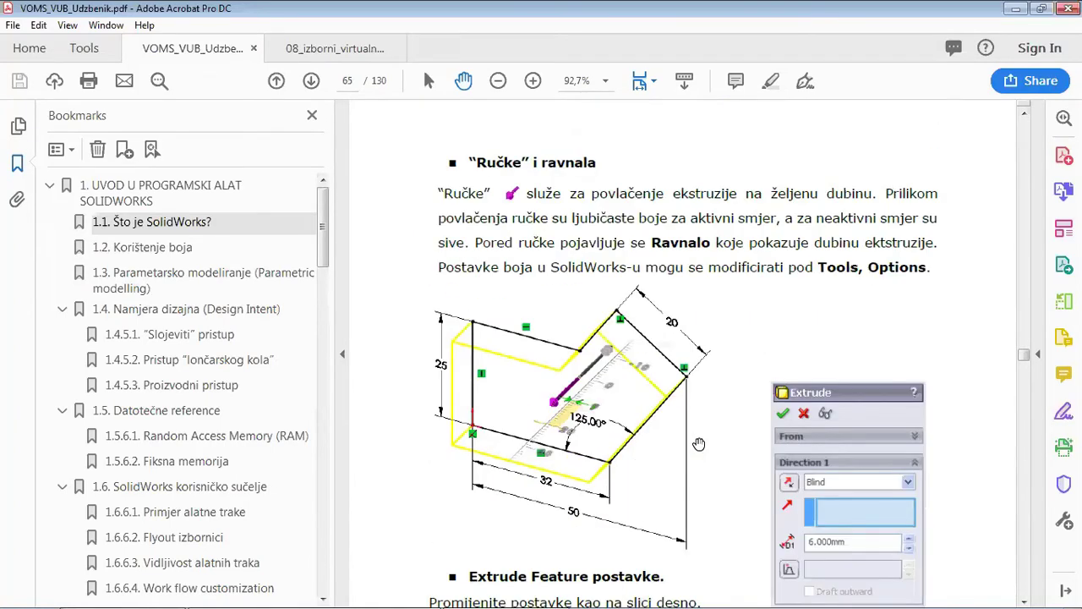
pyautogui.scroll(-5, 622, 402)
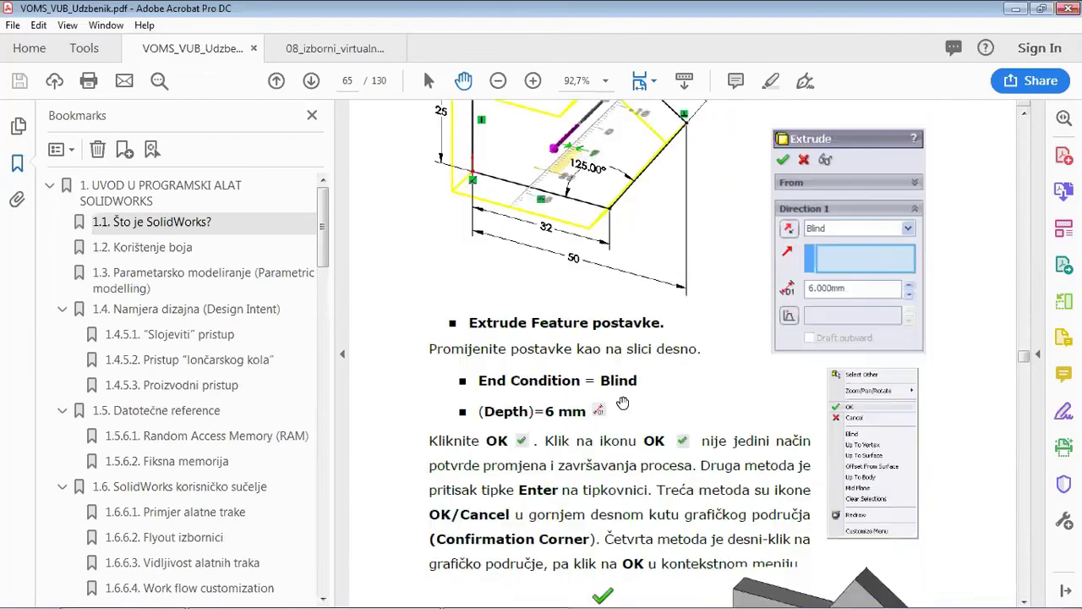
pyautogui.scroll(-3, 622, 402)
pyautogui.scroll(-2, 622, 402)
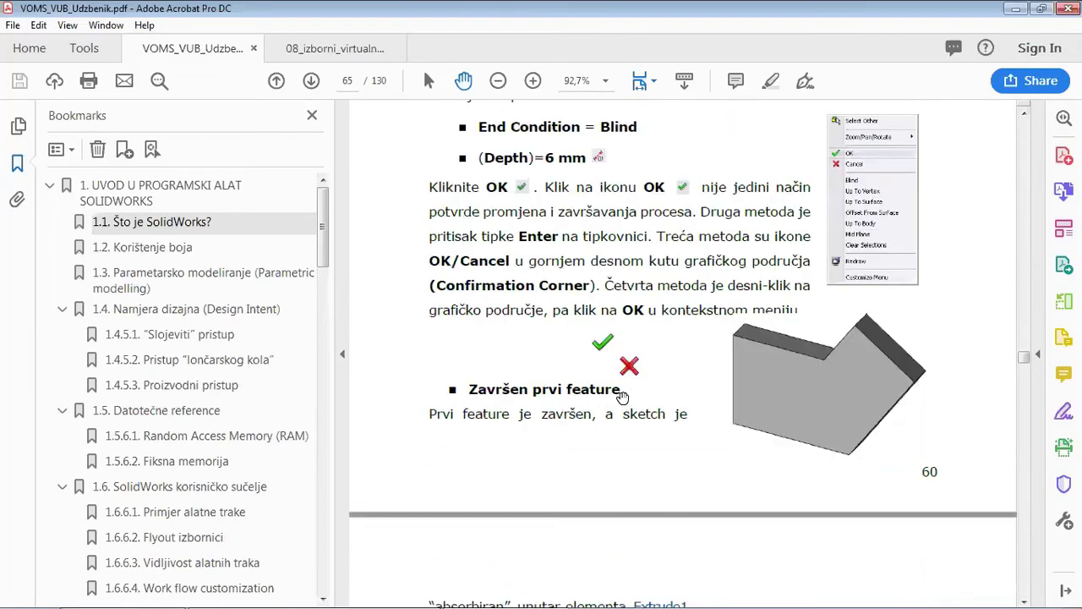
pyautogui.scroll(-2, 666, 380)
pyautogui.scroll(-3, 665, 380)
pyautogui.scroll(-3, 665, 380)
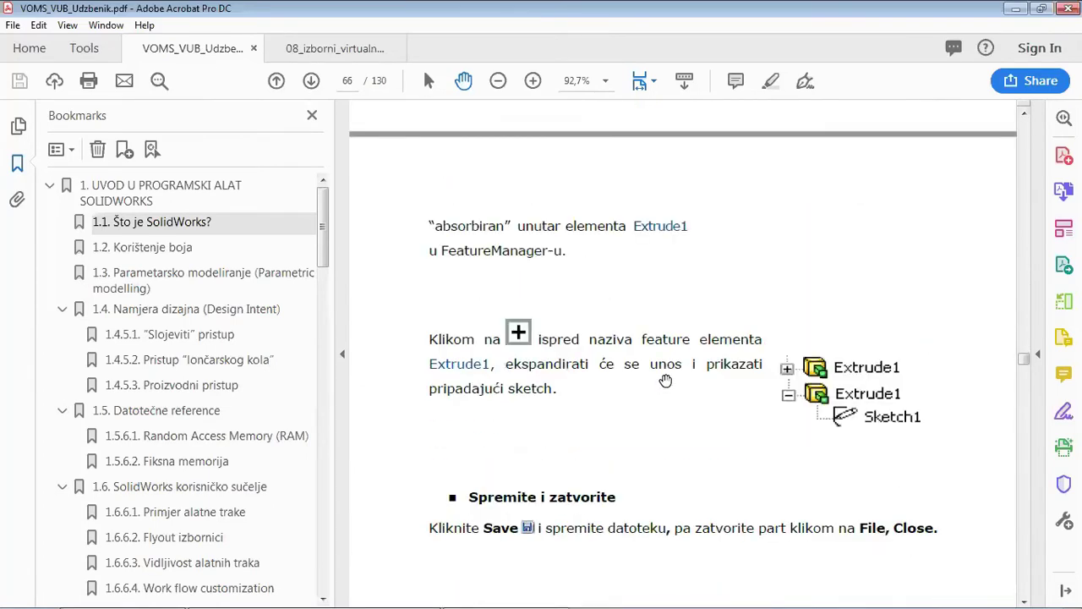
pyautogui.scroll(-3, 666, 380)
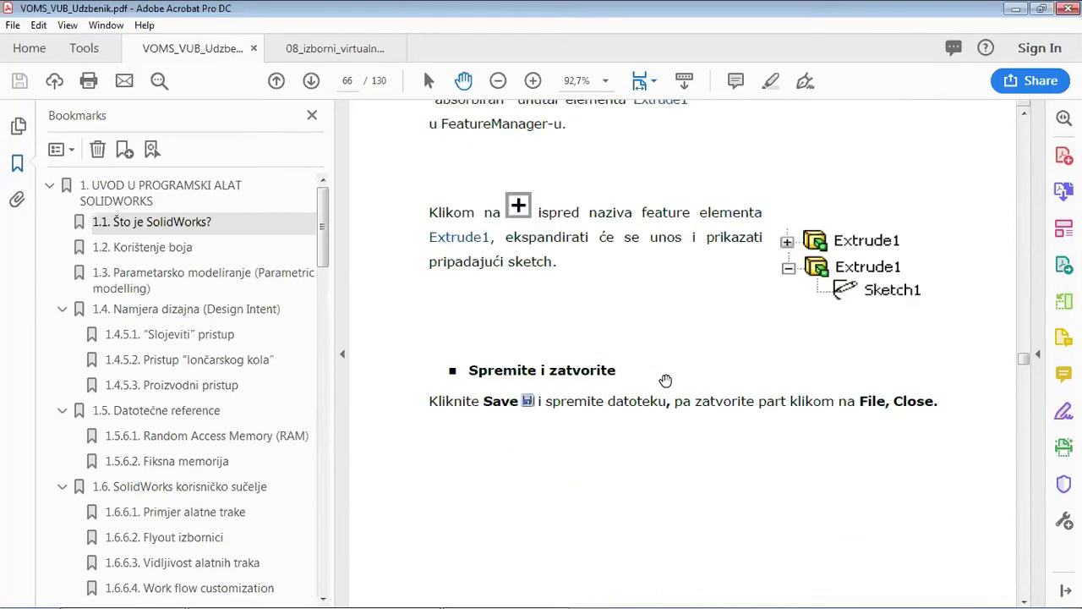
pyautogui.scroll(-5, 666, 381)
pyautogui.scroll(-2, 665, 380)
pyautogui.scroll(-8, 665, 381)
pyautogui.scroll(-2, 666, 380)
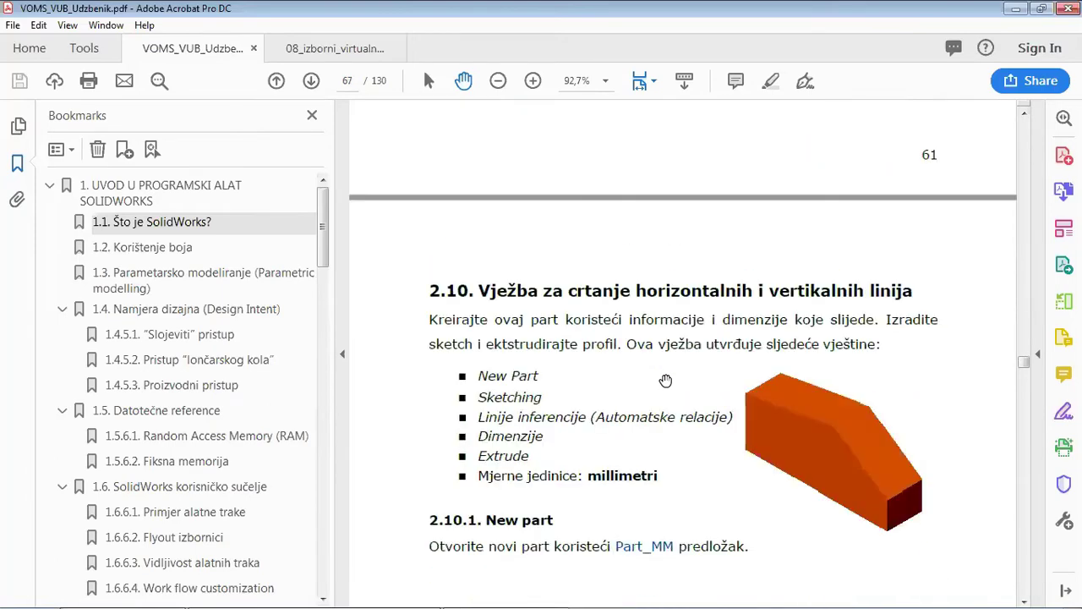
pyautogui.scroll(-4, 666, 380)
pyautogui.scroll(-2, 666, 381)
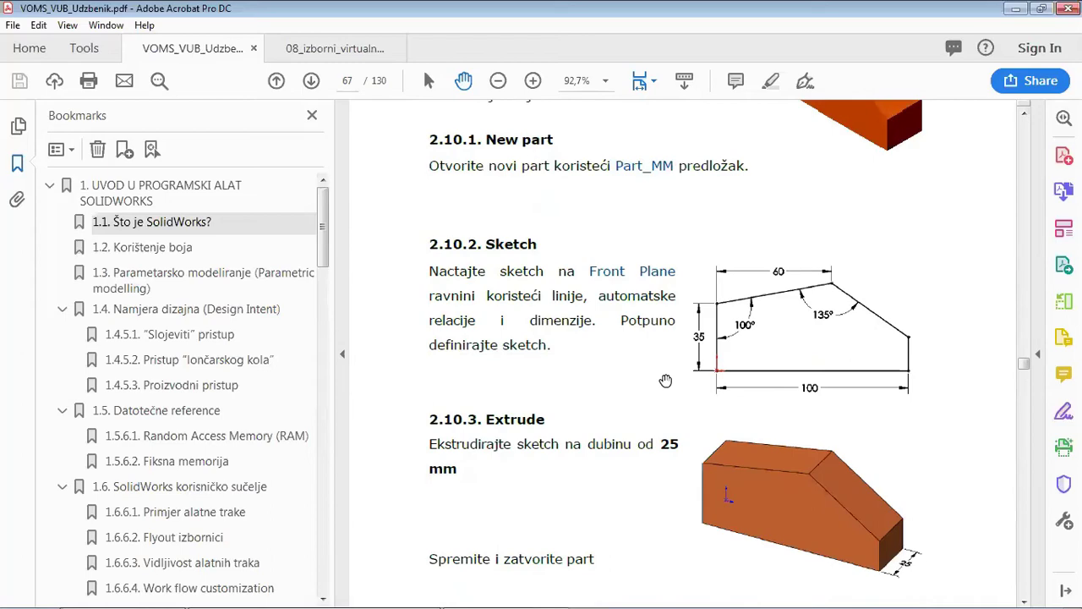
pyautogui.scroll(-5, 666, 381)
pyautogui.scroll(-5, 665, 380)
pyautogui.scroll(-5, 665, 381)
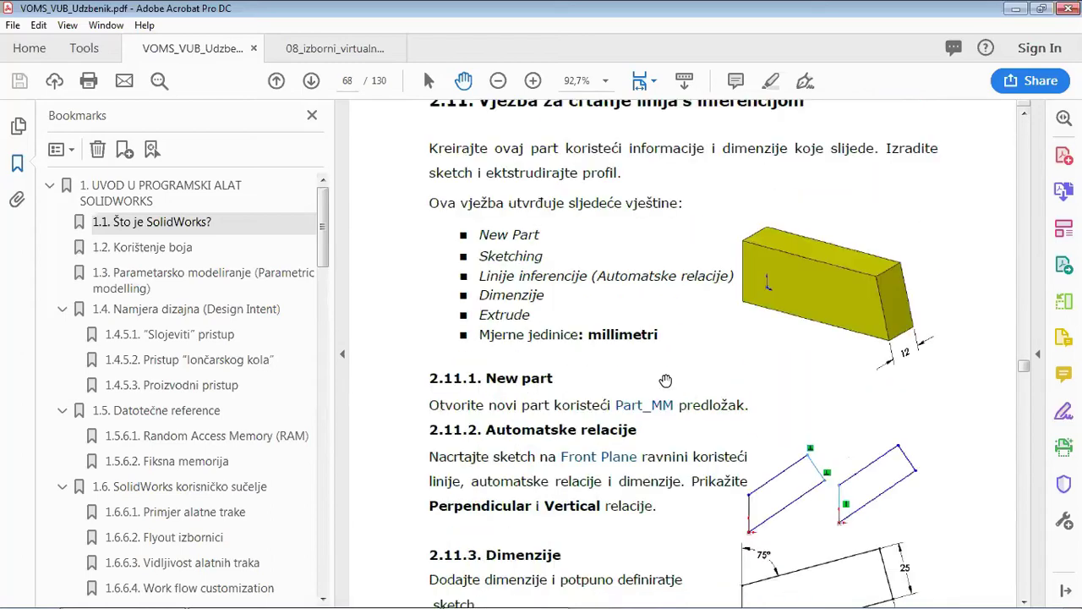
pyautogui.scroll(-3, 666, 381)
pyautogui.scroll(-4, 665, 380)
pyautogui.scroll(-7, 665, 380)
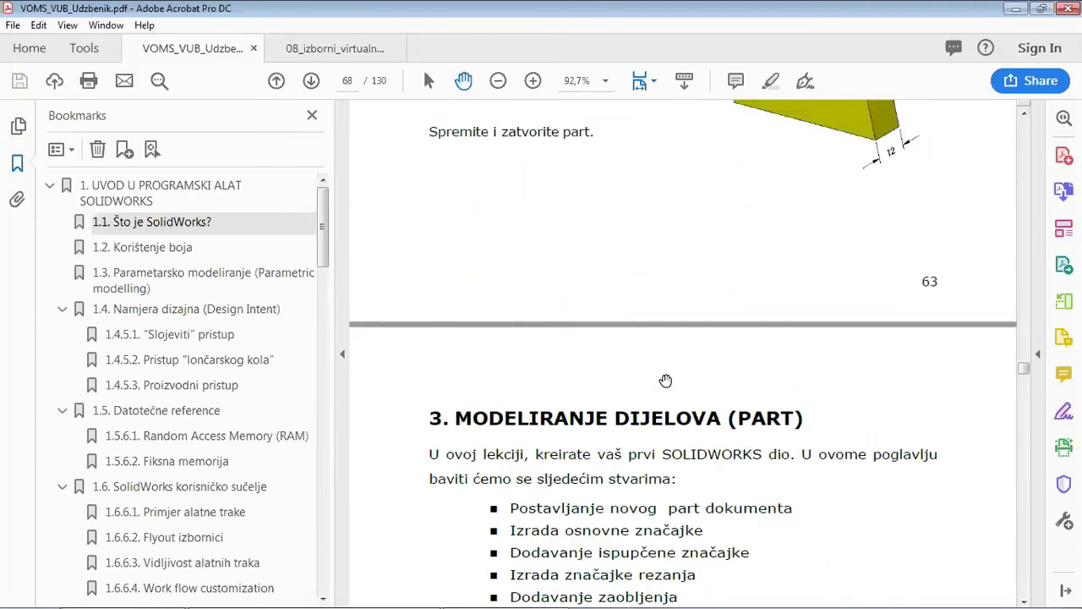
pyautogui.scroll(-5, 666, 381)
pyautogui.scroll(-5, 666, 380)
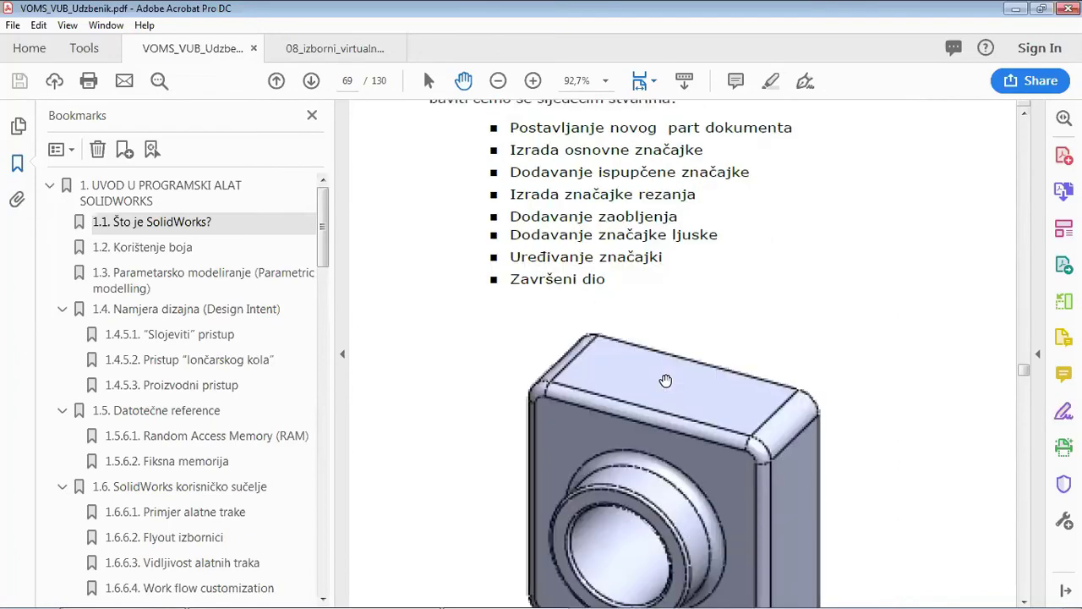
pyautogui.scroll(3, 665, 381)
pyautogui.scroll(5, 665, 380)
pyautogui.scroll(3, 665, 380)
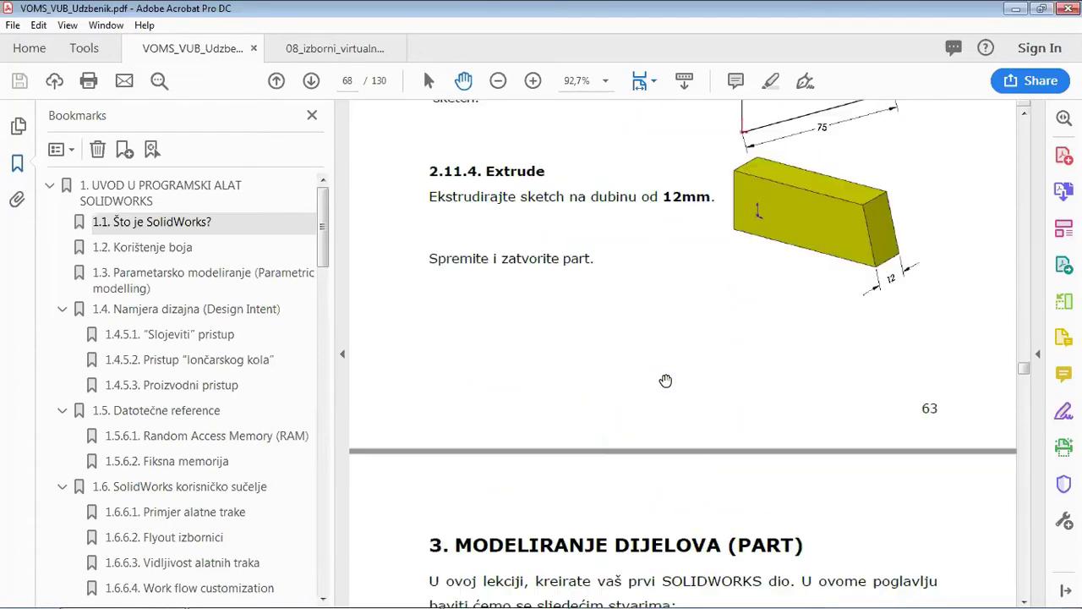
pyautogui.scroll(-3, 666, 381)
pyautogui.scroll(-3, 665, 380)
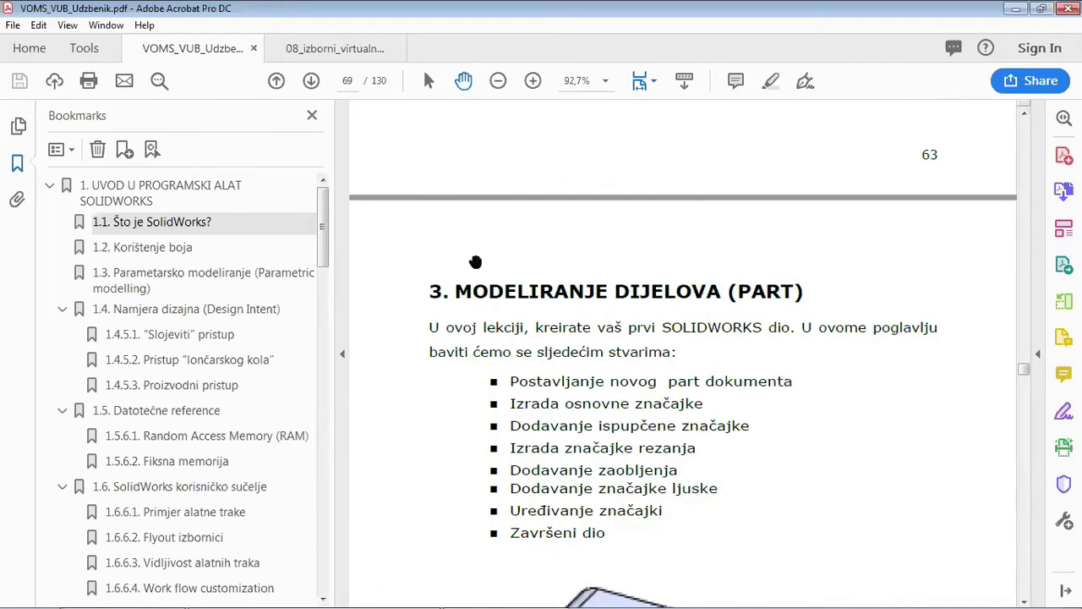
pyautogui.scroll(-3, 538, 380)
pyautogui.scroll(-3, 541, 378)
pyautogui.scroll(-3, 549, 376)
pyautogui.scroll(-8, 558, 374)
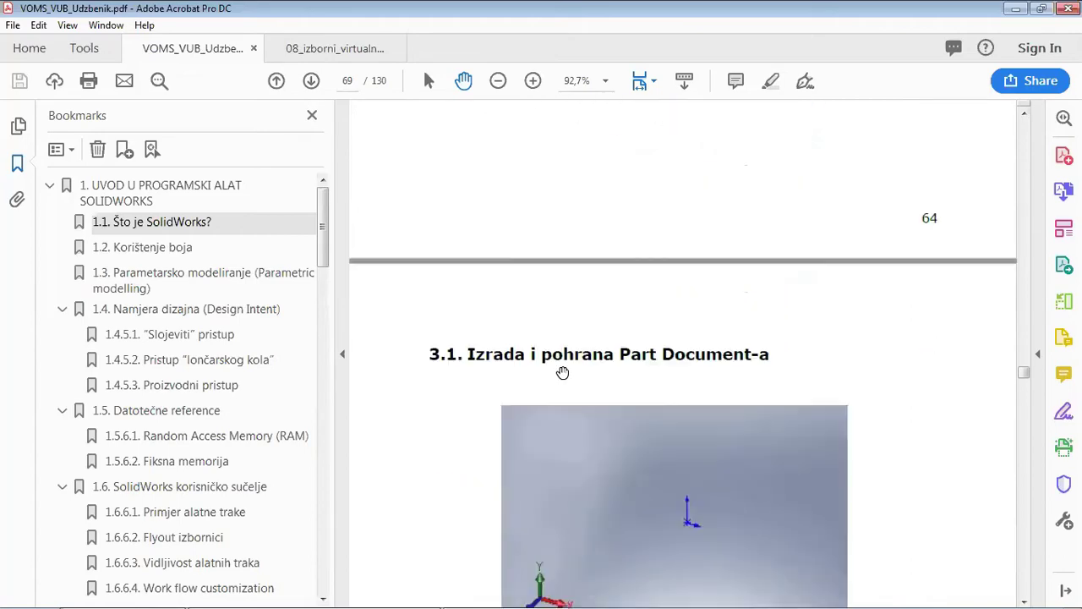
# - Fold chapter 1's bookmarks and jump through chapter 2 Skiciranje to chapter 3 Modeliranje dijelova
pyautogui.click(49, 186)
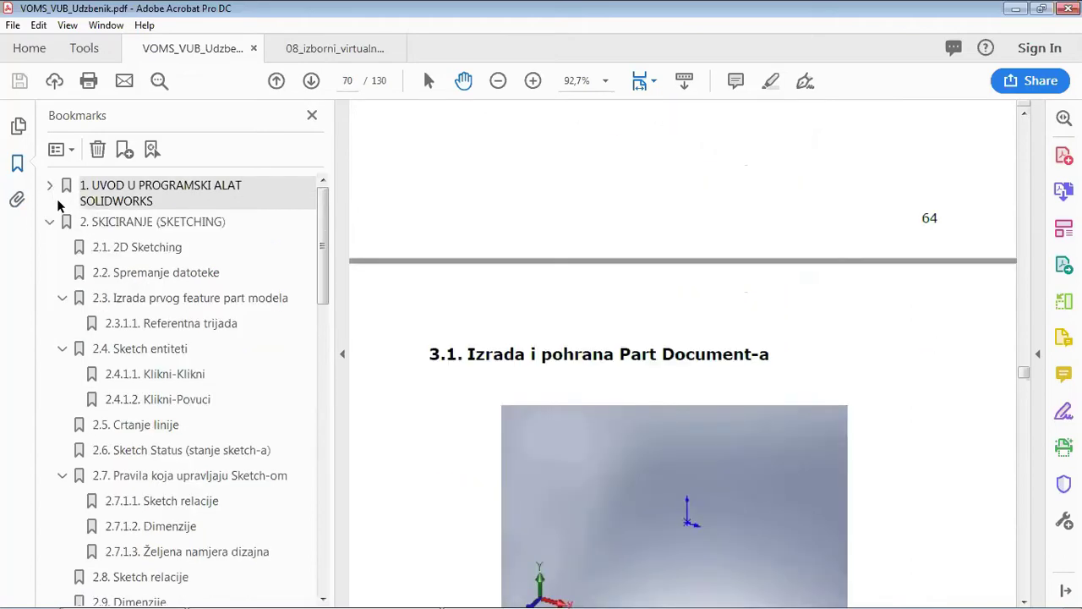
pyautogui.click(130, 227)
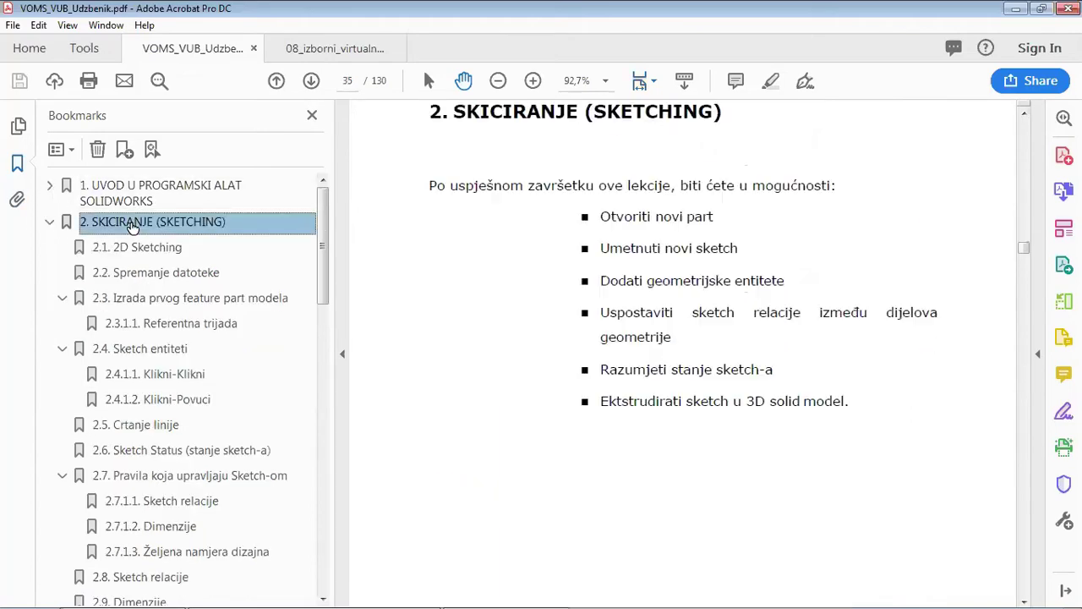
pyautogui.click(50, 224)
pyautogui.click(129, 248)
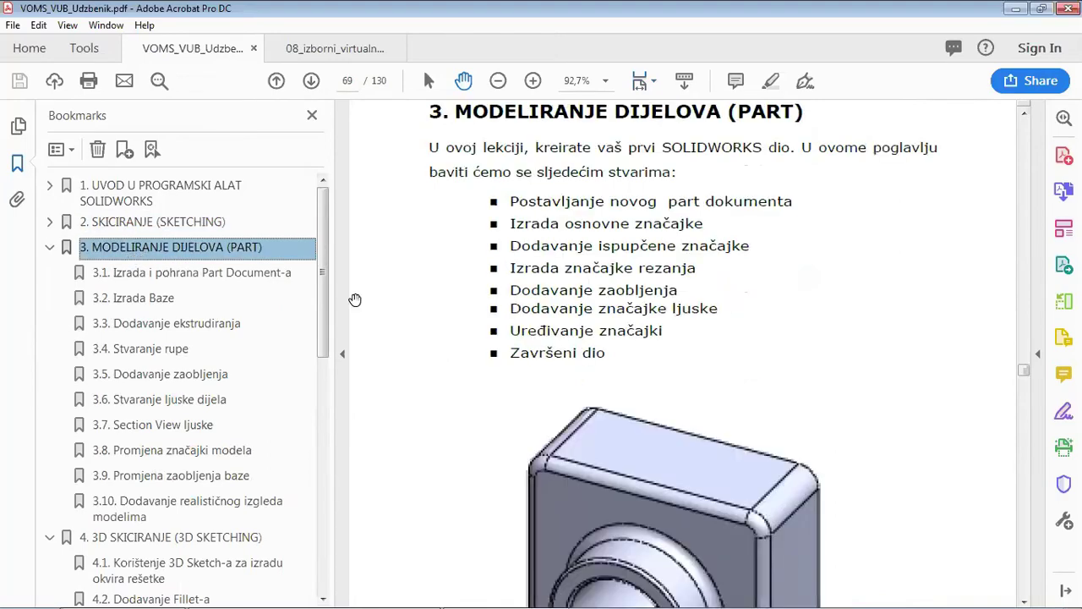
# - Fold chapter 3 and jump to chapter 4, 3D Skiciranje, skimming its opening page
pyautogui.click(50, 247)
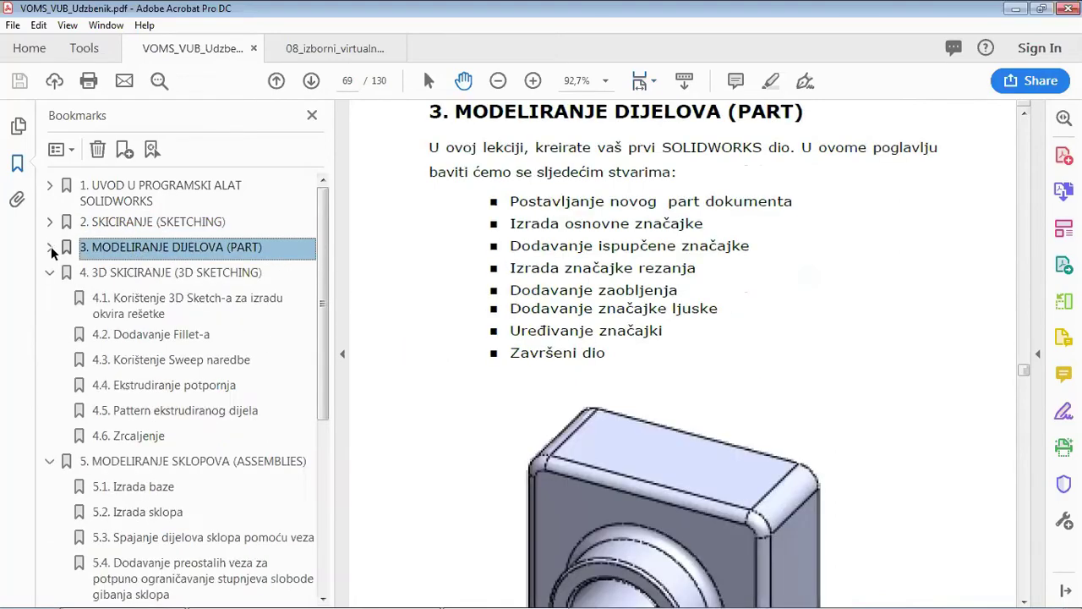
pyautogui.click(118, 274)
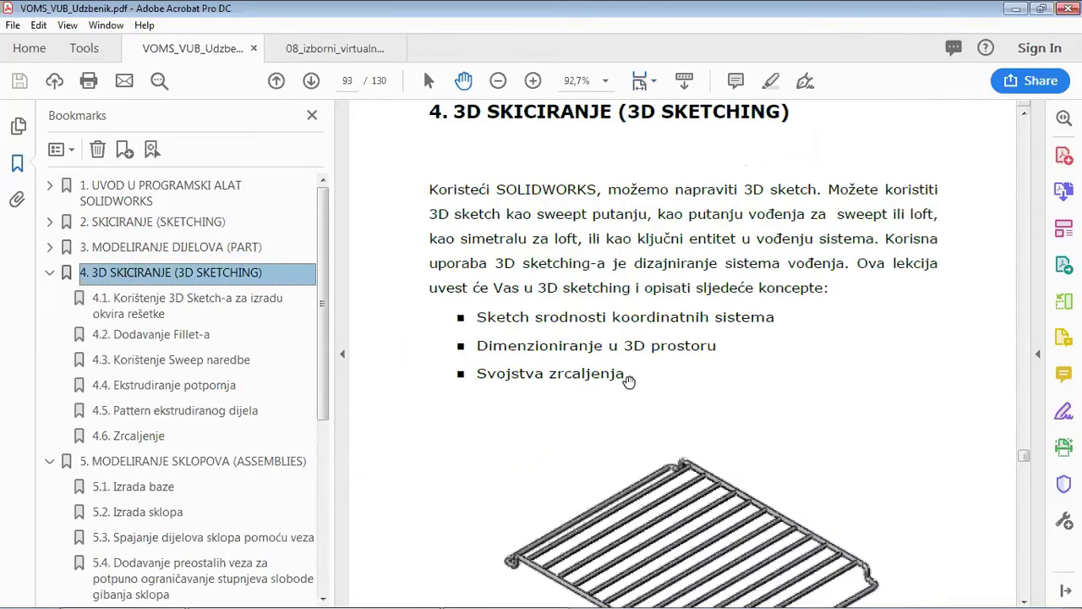
pyautogui.scroll(-3, 630, 383)
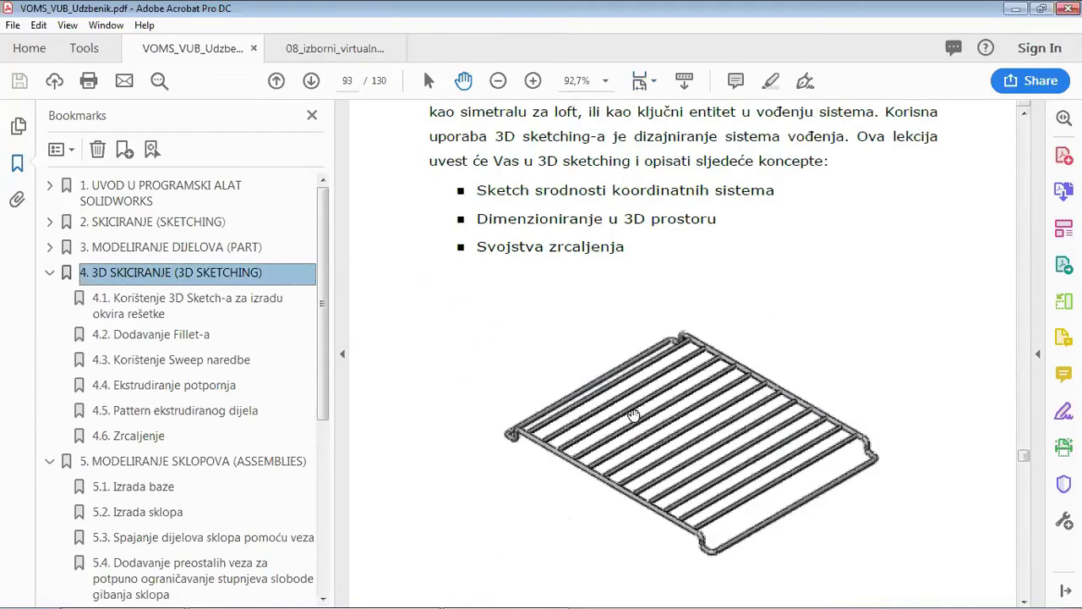
pyautogui.scroll(-5, 630, 417)
pyautogui.scroll(-5, 630, 417)
pyautogui.scroll(5, 630, 416)
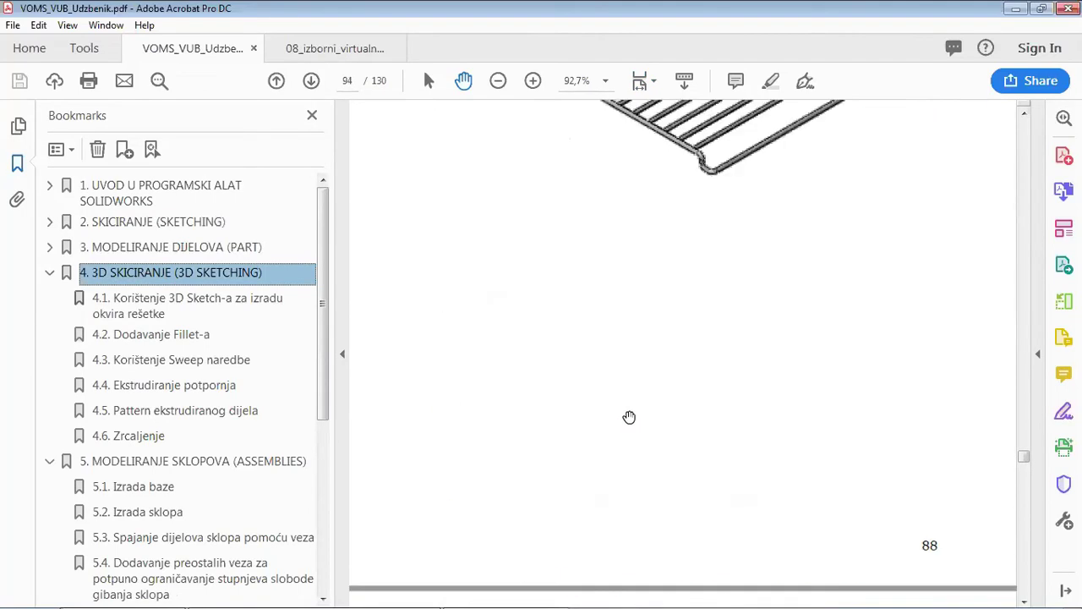
pyautogui.scroll(3, 630, 417)
pyautogui.scroll(-3, 787, 326)
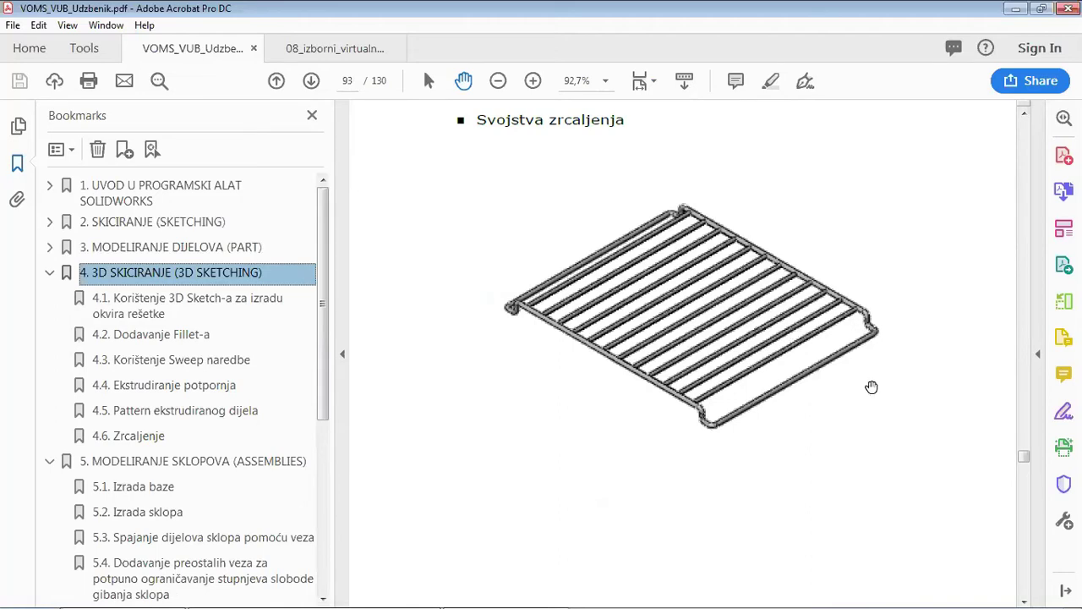
# - Fold chapter 4, jump to chapter 5 on assemblies, then fold chapter 5's bookmarks
pyautogui.click(49, 272)
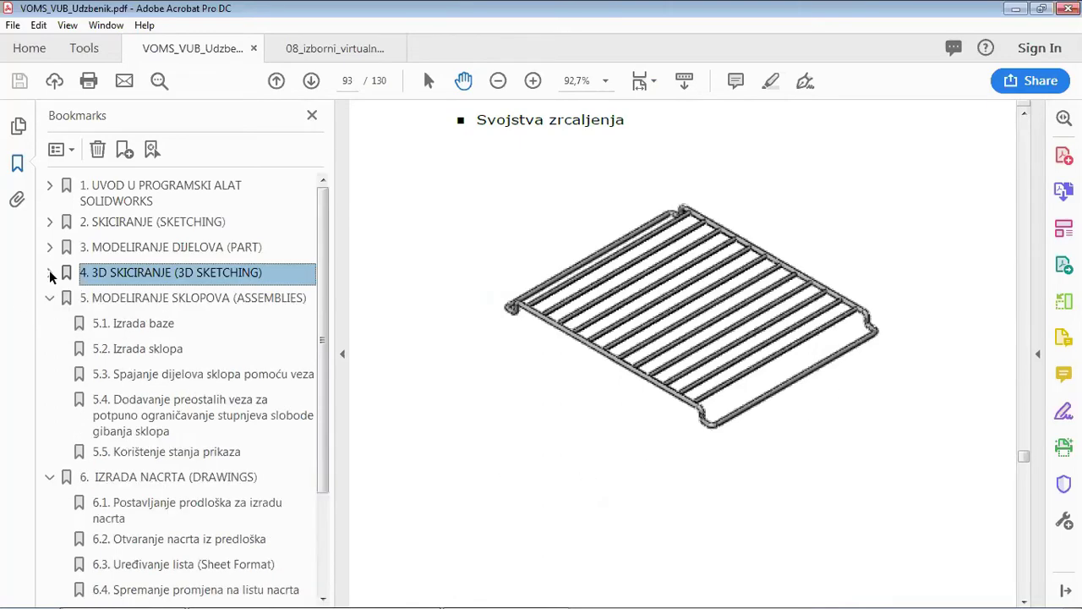
pyautogui.click(182, 301)
pyautogui.scroll(-5, 812, 454)
pyautogui.scroll(-2, 550, 421)
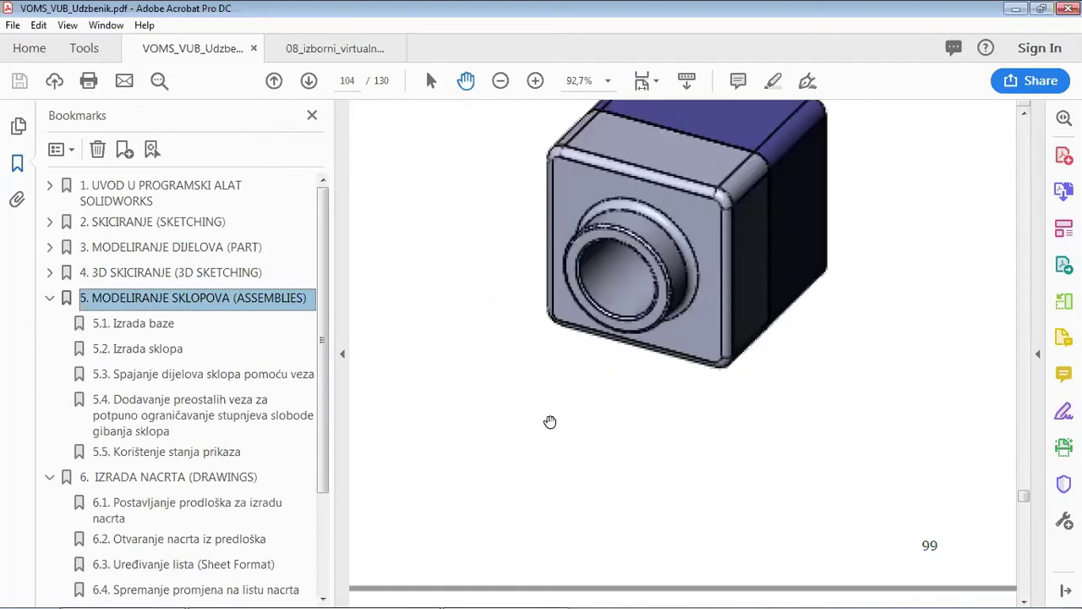
pyautogui.click(50, 298)
# - Jump to chapter 6 Izrada nacrta and step through sections 6.1 to 6.9 by bookmark
pyautogui.click(111, 319)
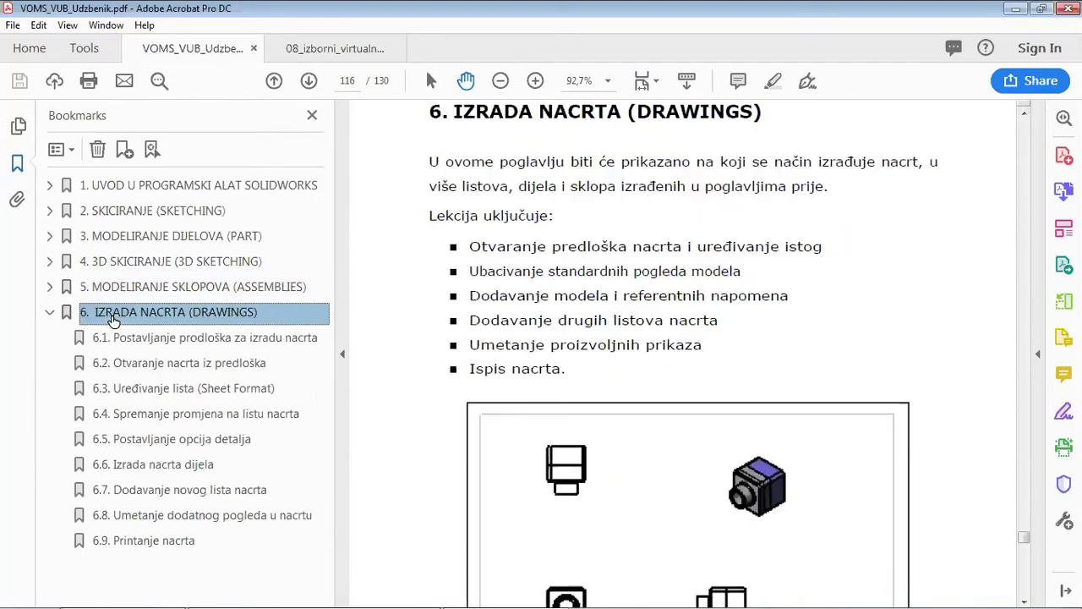
pyautogui.scroll(-3, 657, 437)
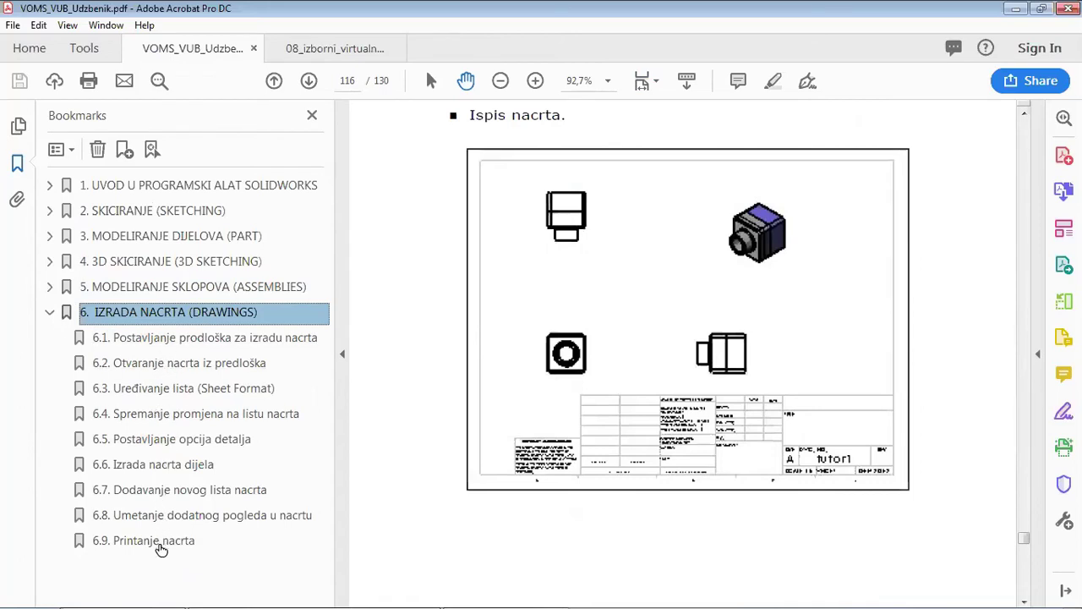
pyautogui.click(218, 347)
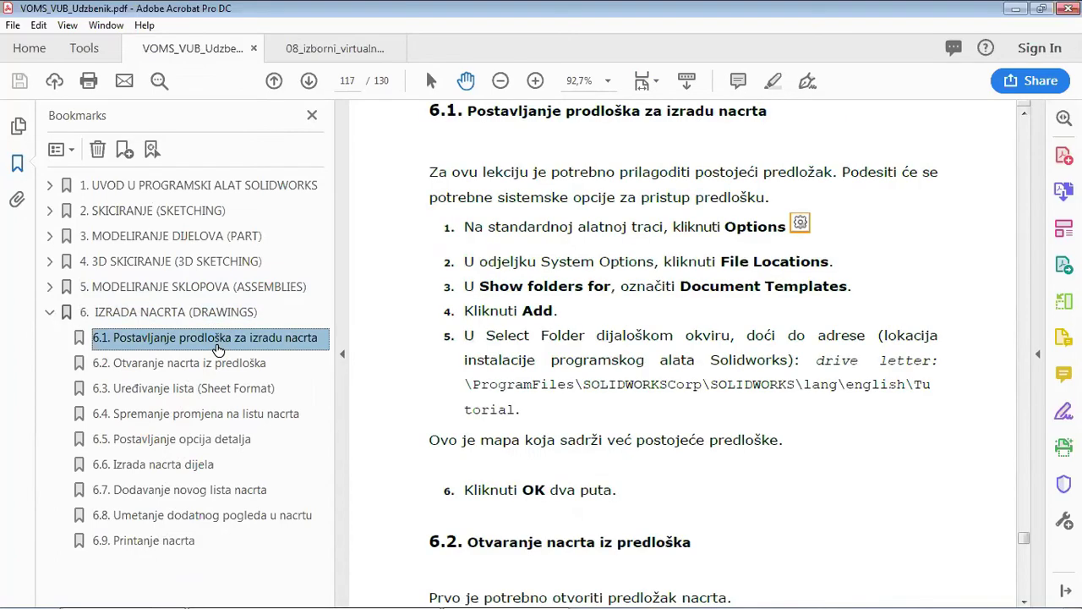
pyautogui.click(217, 372)
pyautogui.click(210, 398)
pyautogui.click(204, 416)
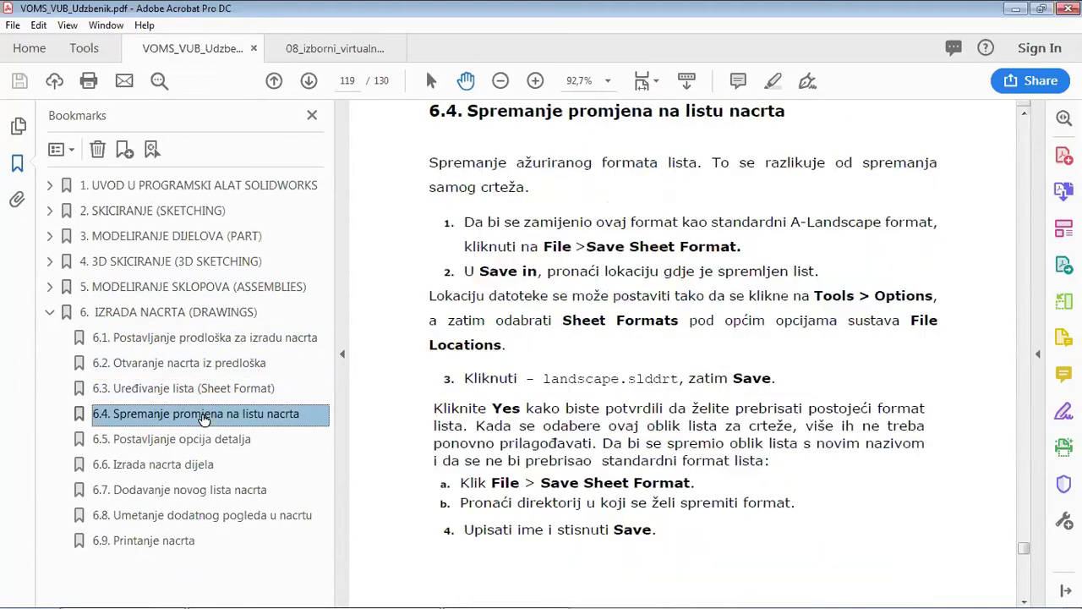
pyautogui.click(203, 441)
pyautogui.click(186, 470)
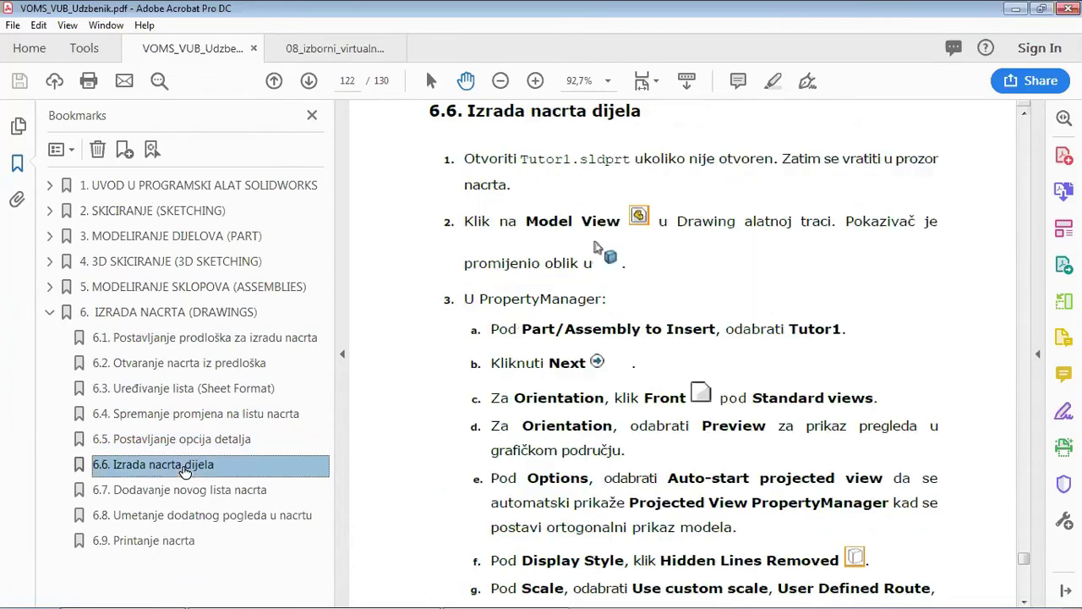
pyautogui.click(184, 497)
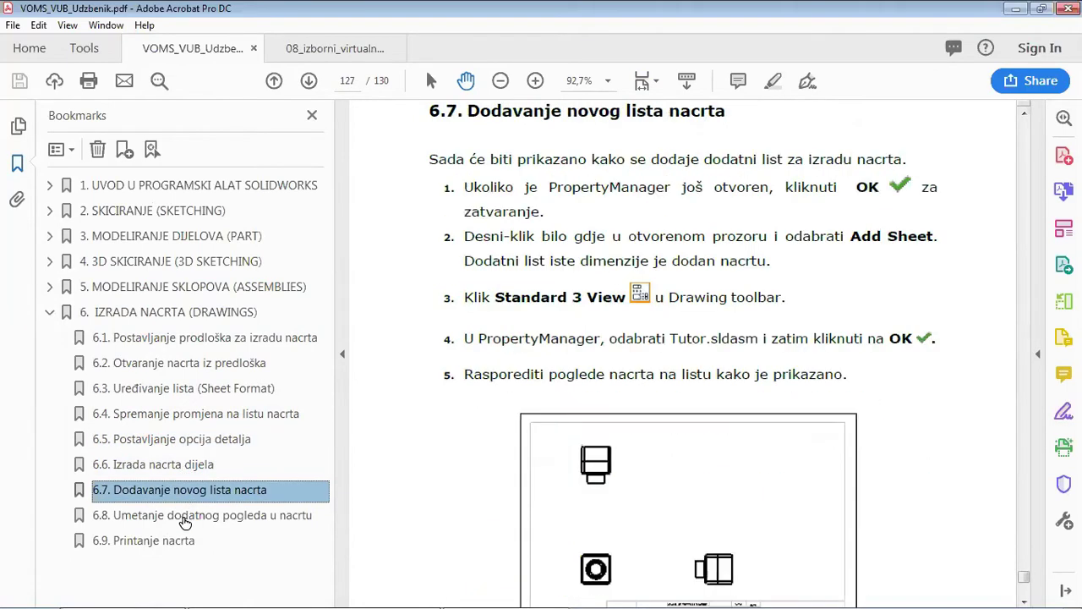
pyautogui.click(185, 517)
pyautogui.click(183, 539)
# - Scroll to page 129 near the book's end and collapse chapter 6's bookmarks
pyautogui.scroll(-5, 586, 445)
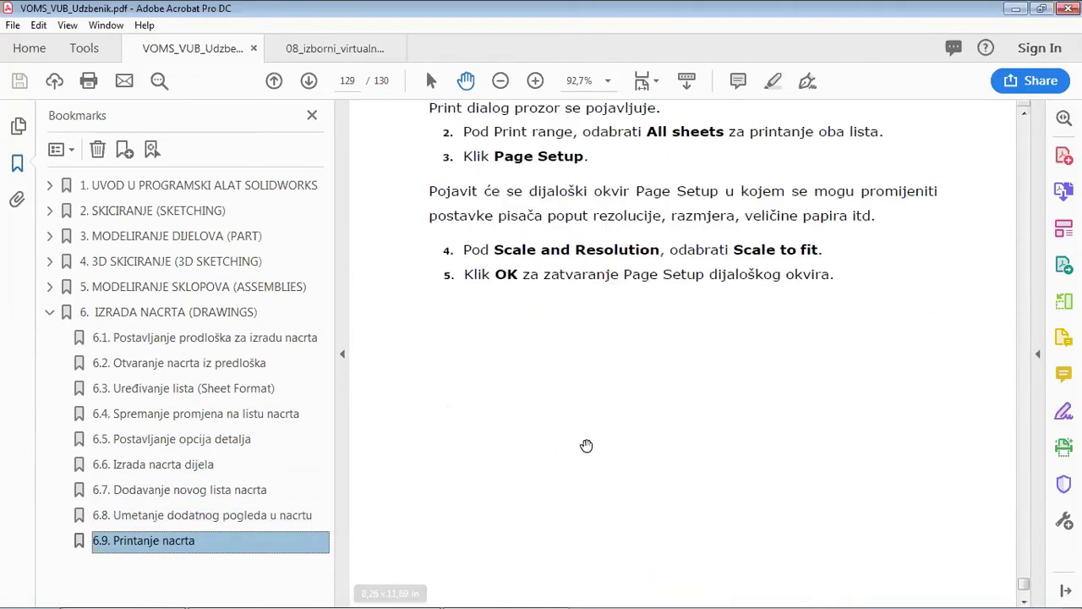
pyautogui.scroll(-5, 586, 445)
pyautogui.scroll(-5, 572, 447)
pyautogui.scroll(-5, 570, 442)
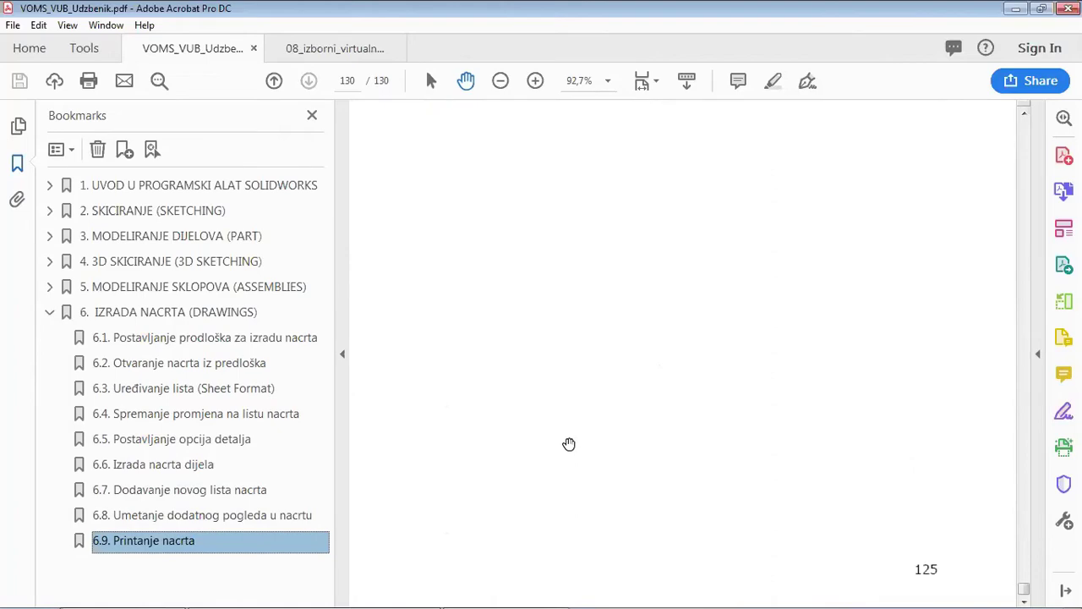
pyautogui.scroll(5, 569, 444)
pyautogui.scroll(5, 568, 443)
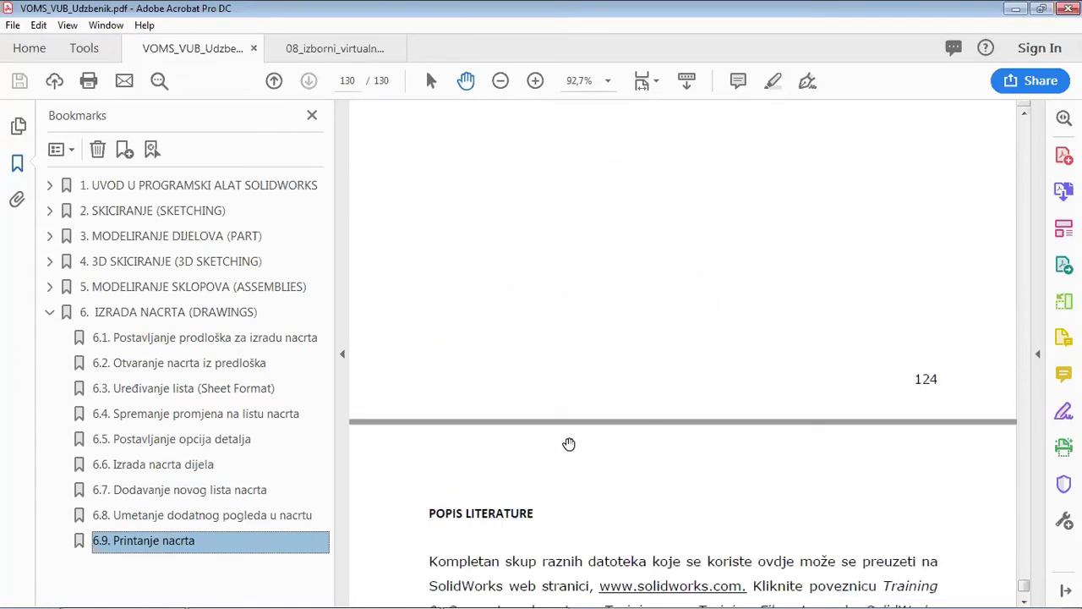
pyautogui.scroll(5, 568, 442)
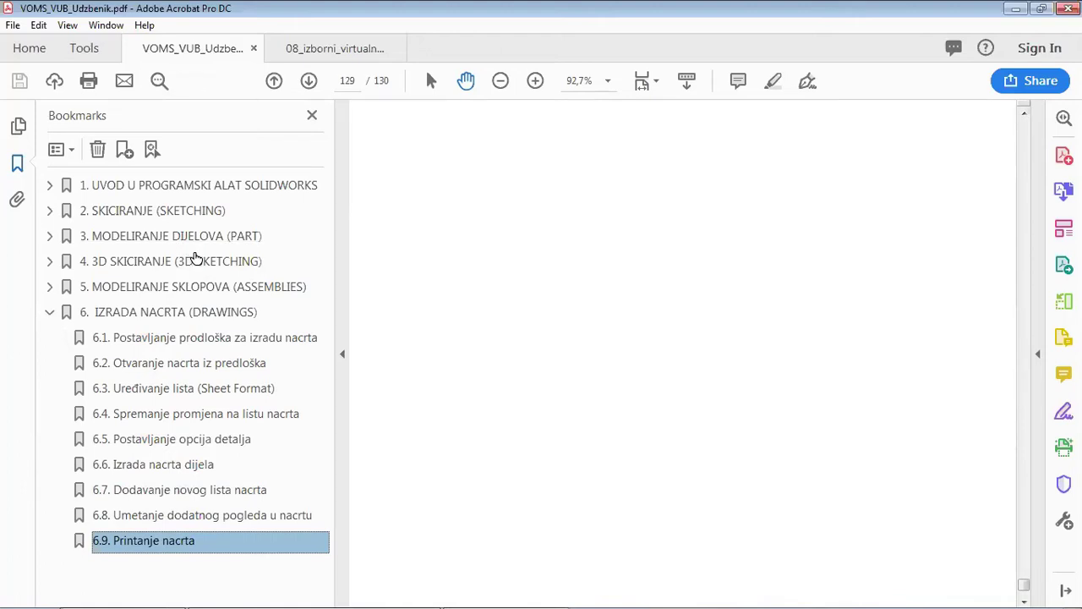
pyautogui.click(49, 312)
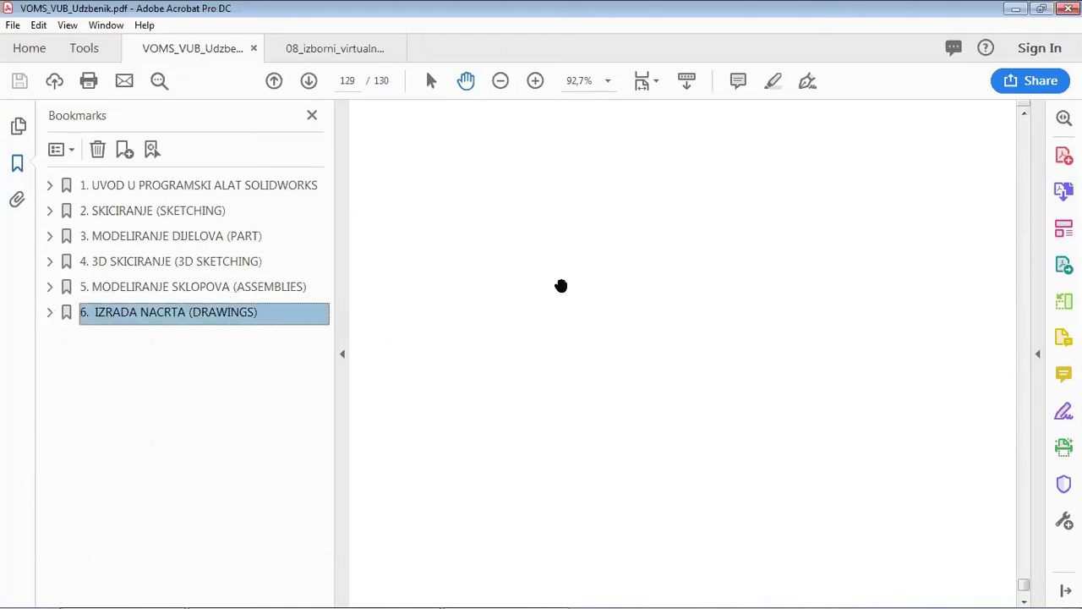
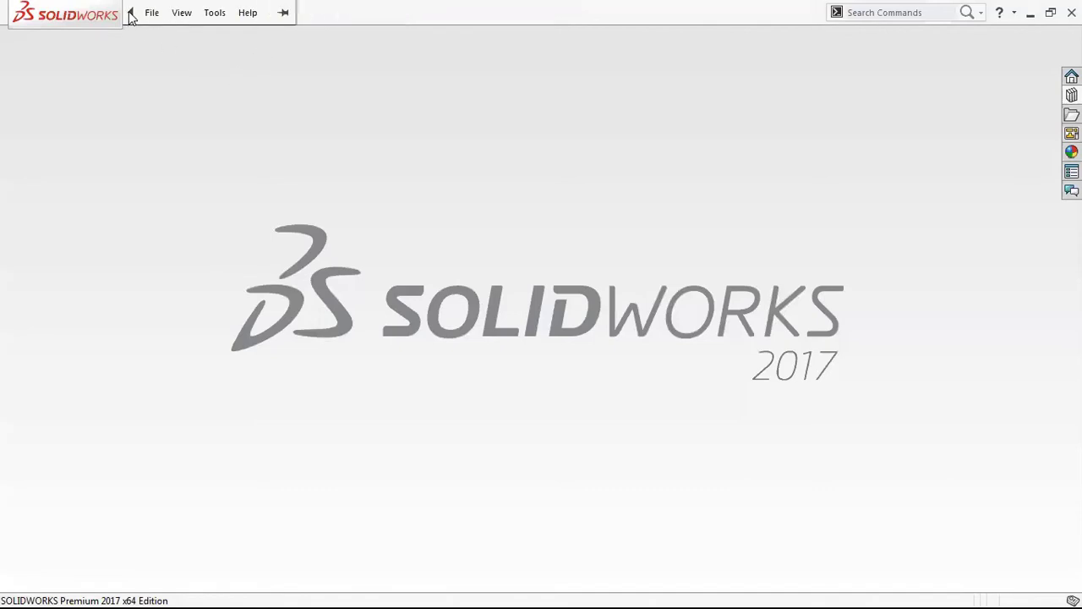
# - Pin the menu bar and create a new Part document from File > New
pyautogui.click(248, 13)
pyautogui.click(285, 13)
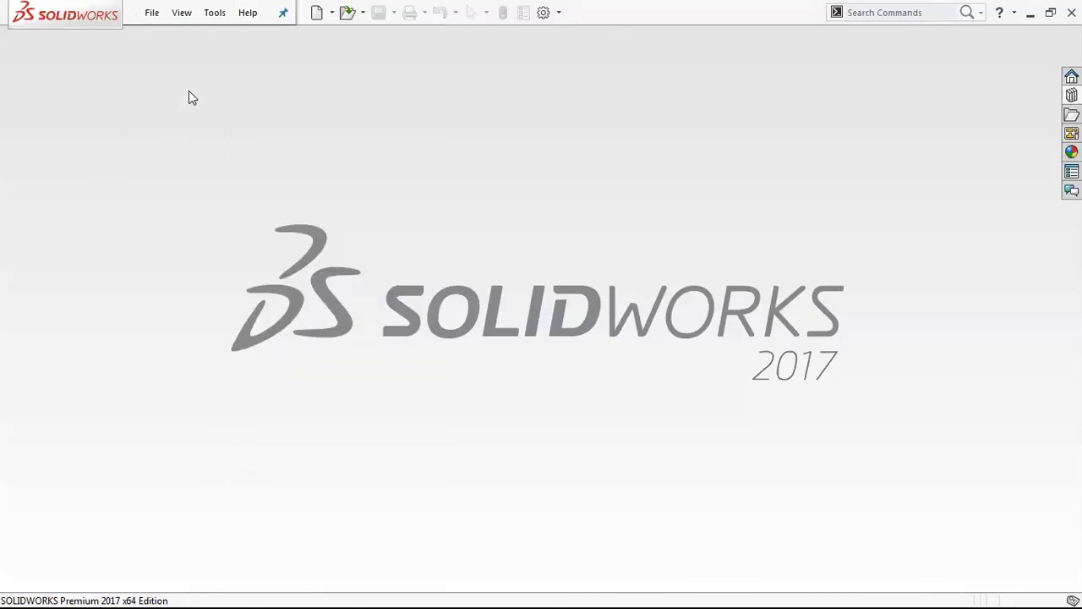
pyautogui.click(152, 15)
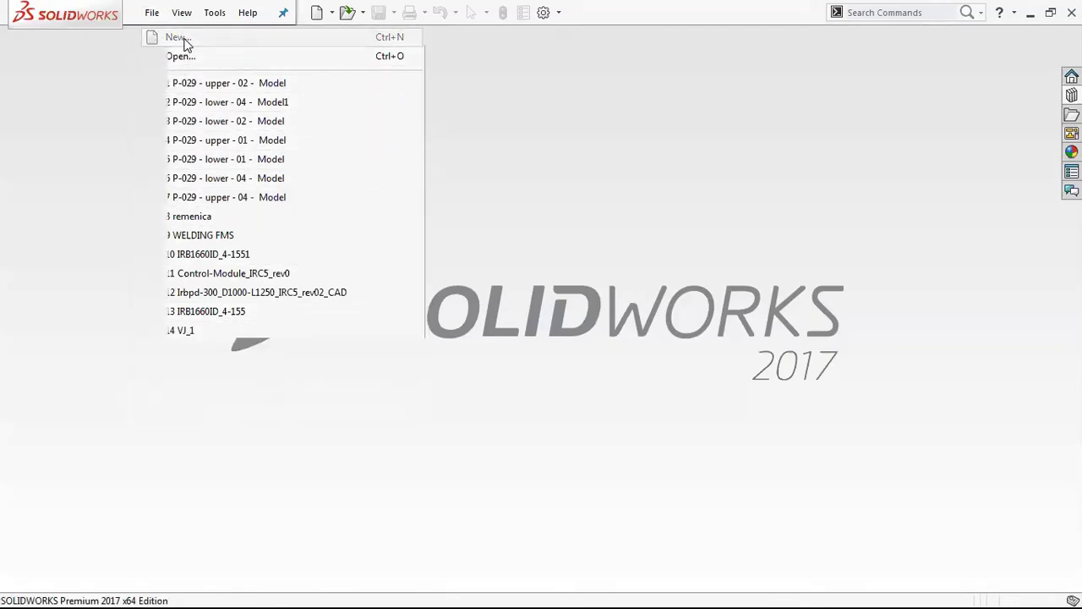
pyautogui.click(179, 38)
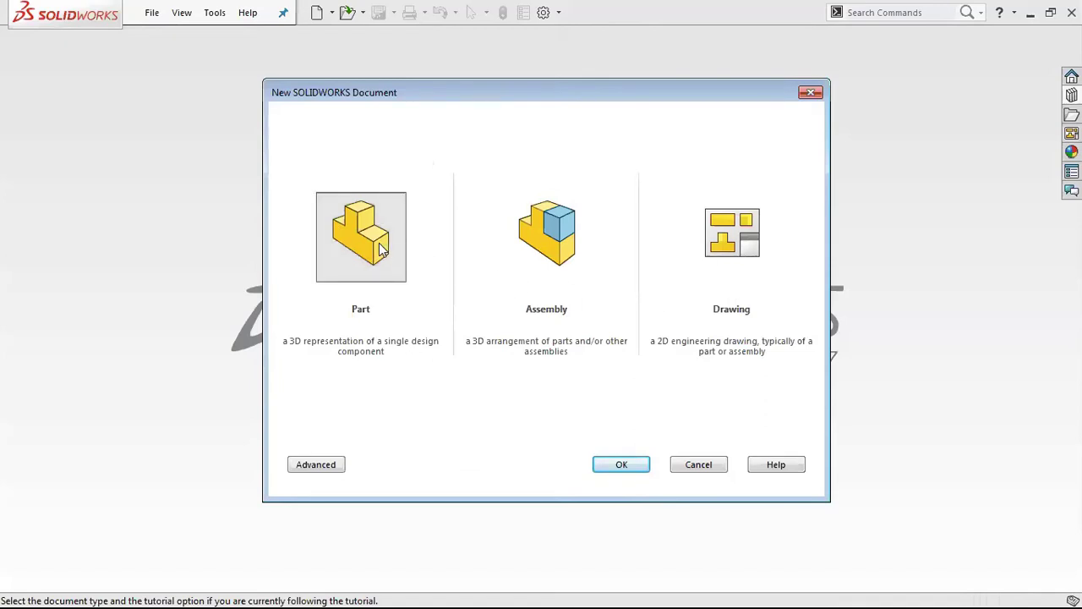
pyautogui.click(628, 467)
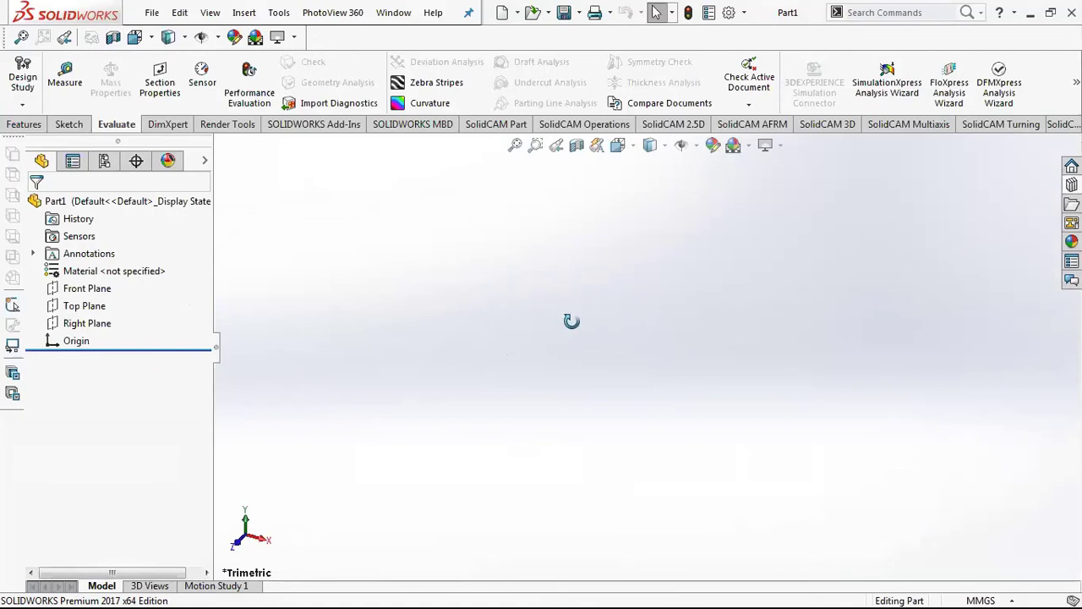
# - Orbit the empty Part1 view around the default planes and origin
pyautogui.moveTo(593, 303)
pyautogui.mouseDown(button='middle')
pyautogui.moveTo(510, 445)
pyautogui.moveTo(543, 352)
pyautogui.moveTo(553, 357)
pyautogui.moveTo(386, 357)
pyautogui.moveTo(399, 305)
pyautogui.moveTo(440, 319)
pyautogui.moveTo(299, 344)
pyautogui.moveTo(346, 261)
pyautogui.moveTo(371, 333)
pyautogui.moveTo(324, 245)
pyautogui.mouseUp(button='middle')
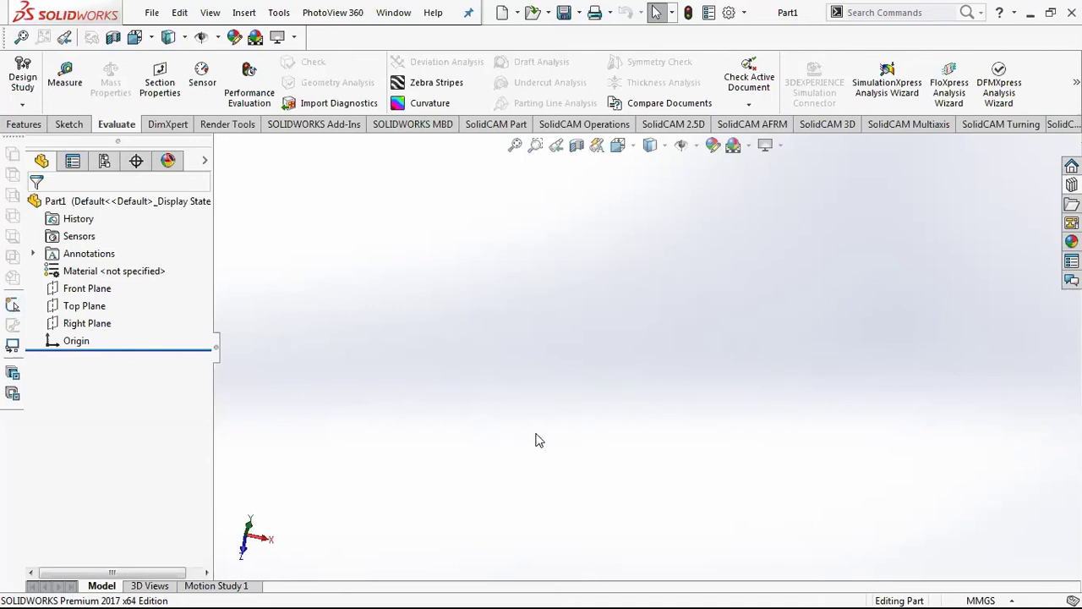
pyautogui.moveTo(418, 235); pyautogui.dragTo(885, 513)
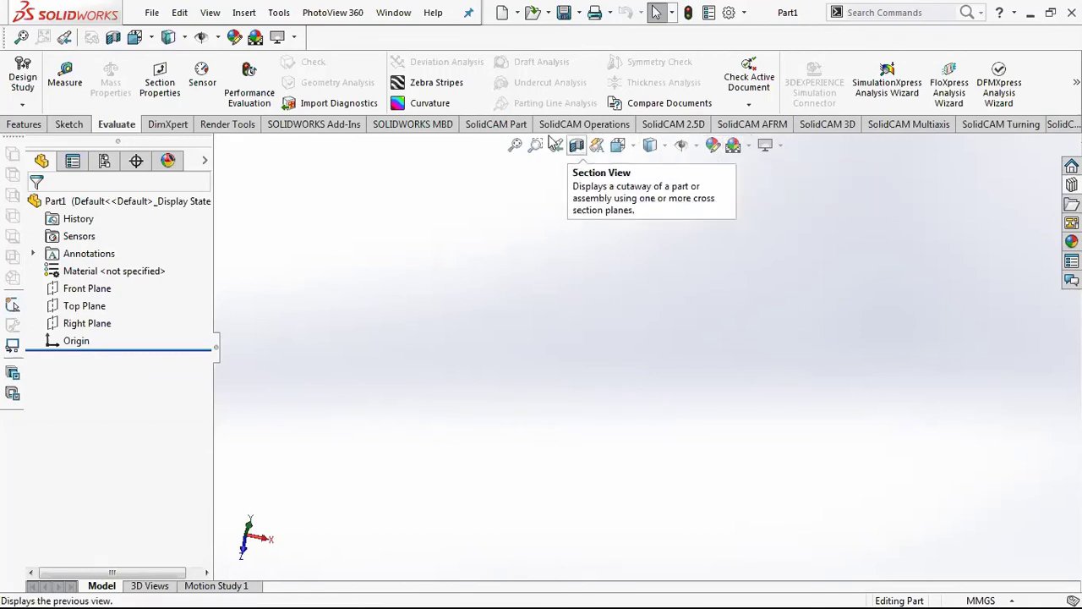
# - Apply the Plain White scene and Shaded With Edges display, then set the Isometric view
pyautogui.click(750, 149)
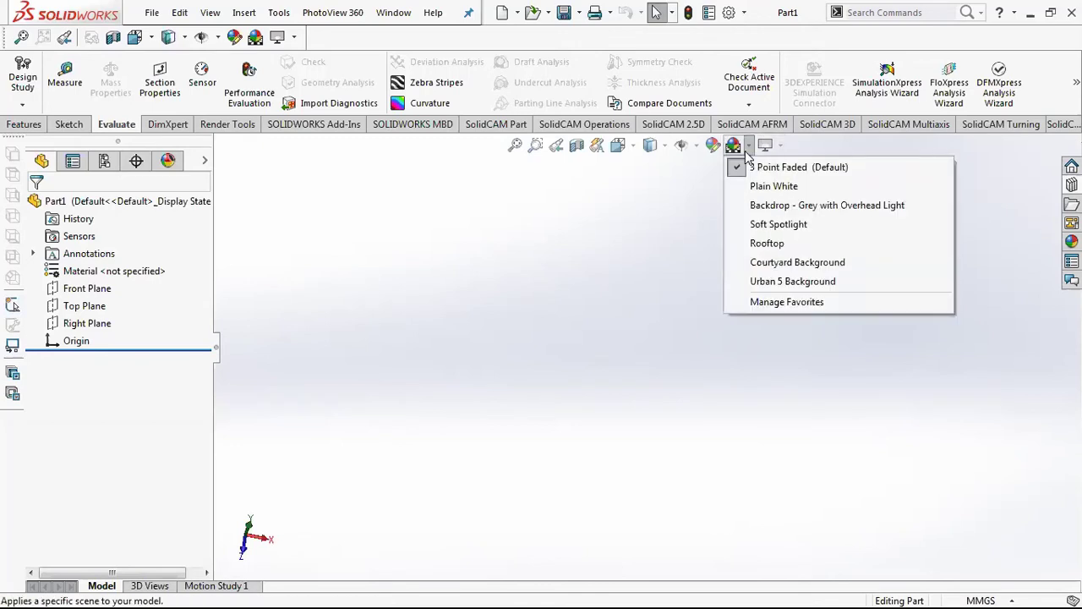
pyautogui.click(758, 188)
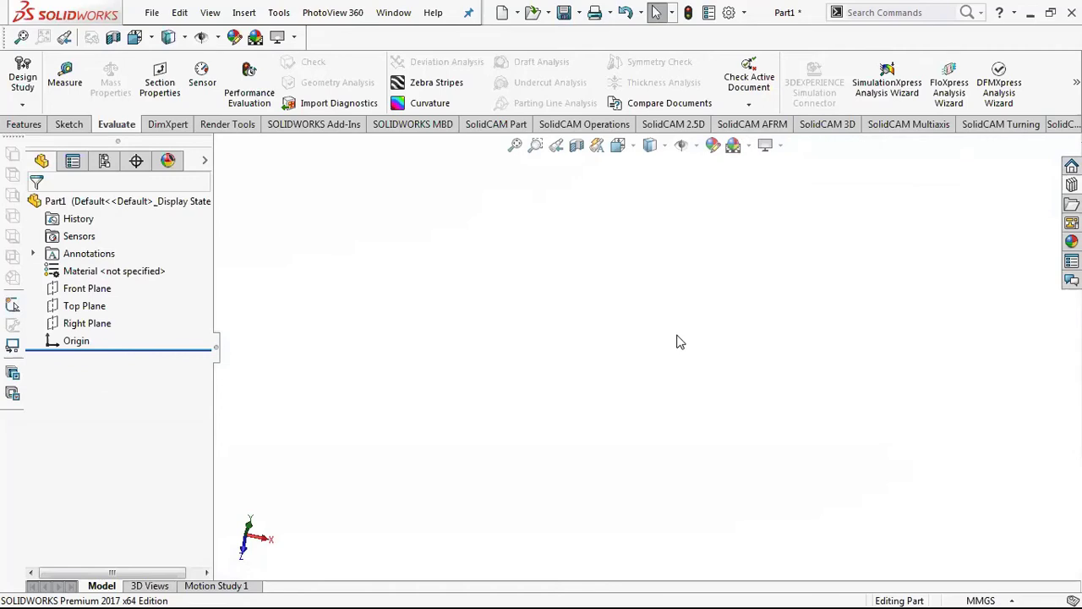
pyautogui.click(665, 147)
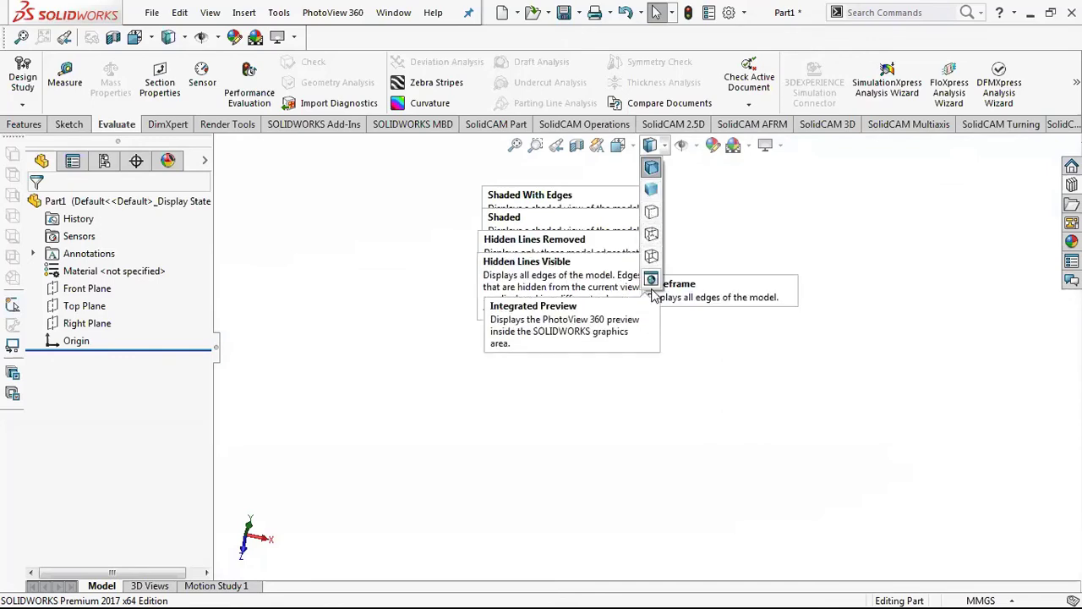
pyautogui.click(651, 167)
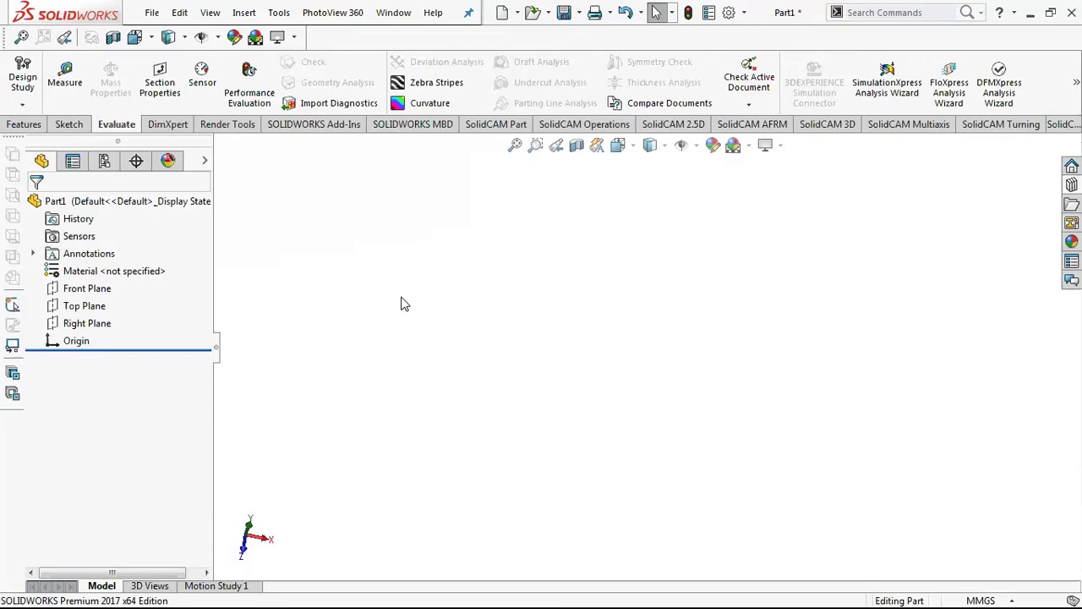
pyautogui.hotkey('ctrl', '7')
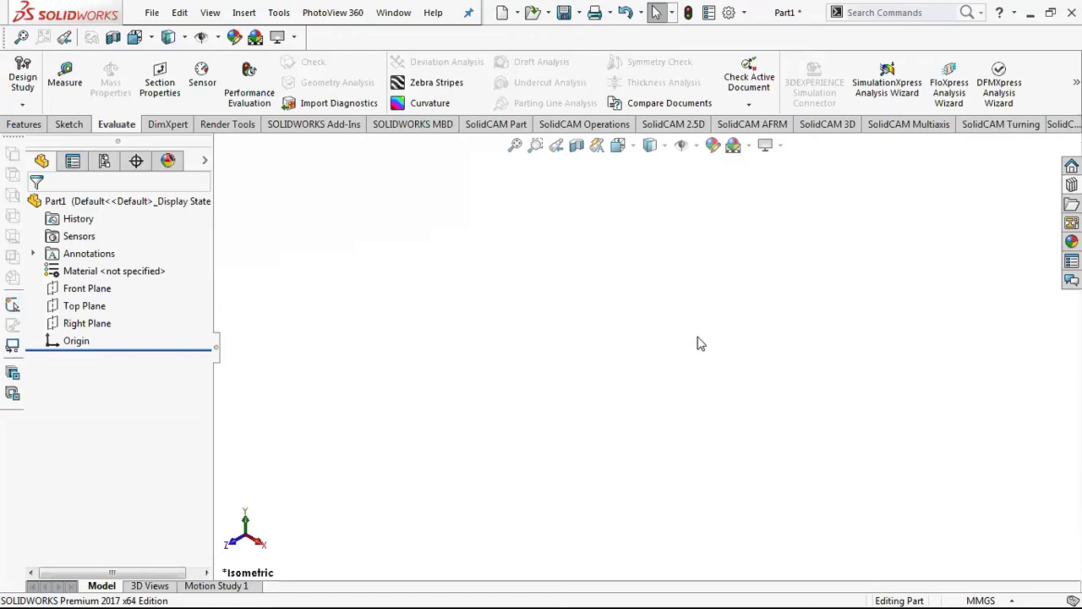
pyautogui.click(634, 148)
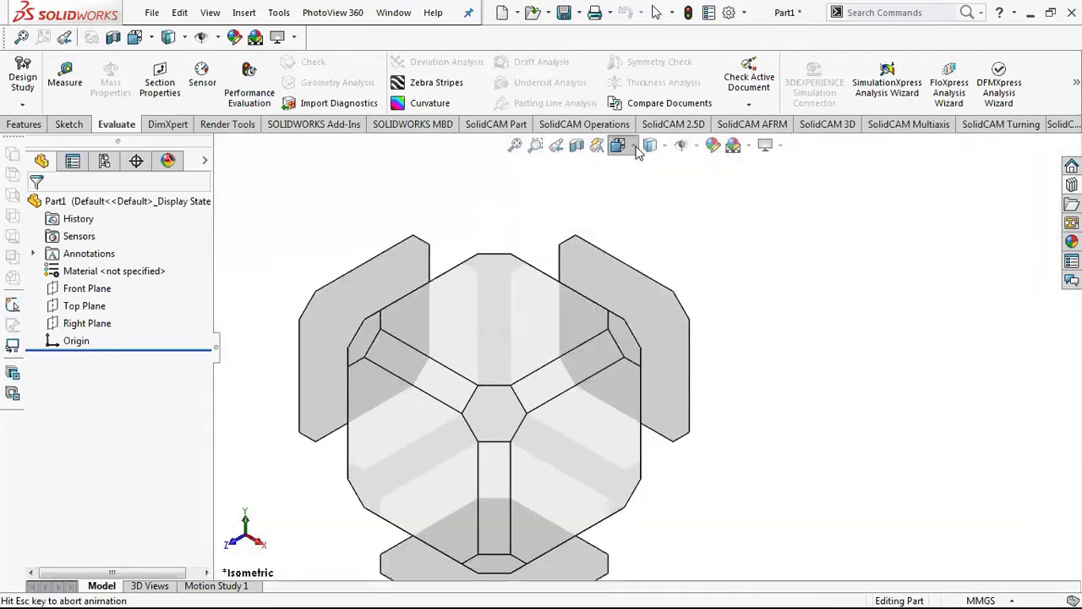
pyautogui.click(630, 147)
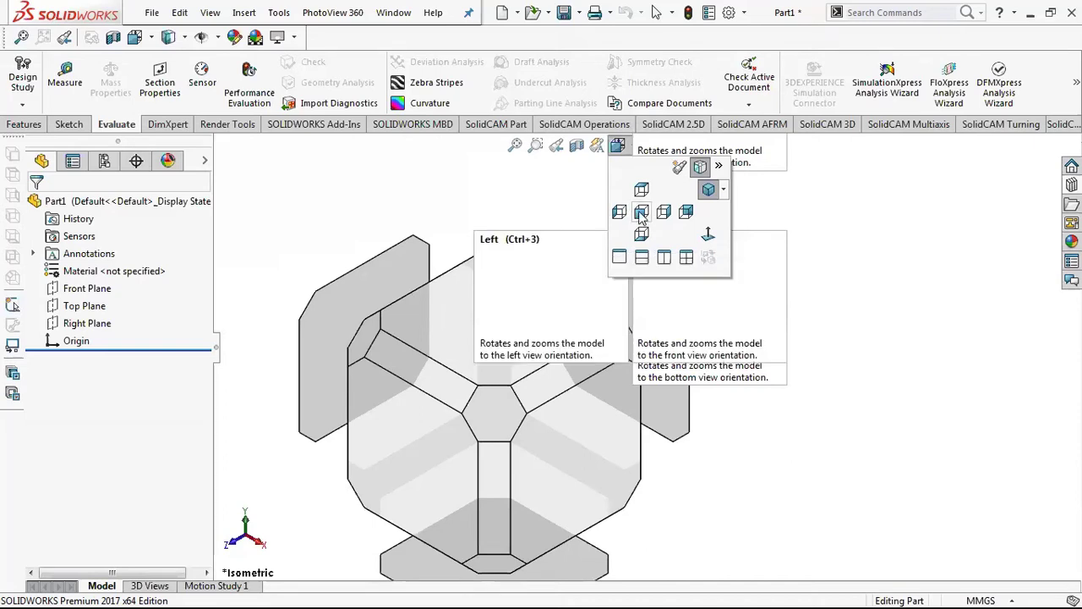
pyautogui.click(723, 190)
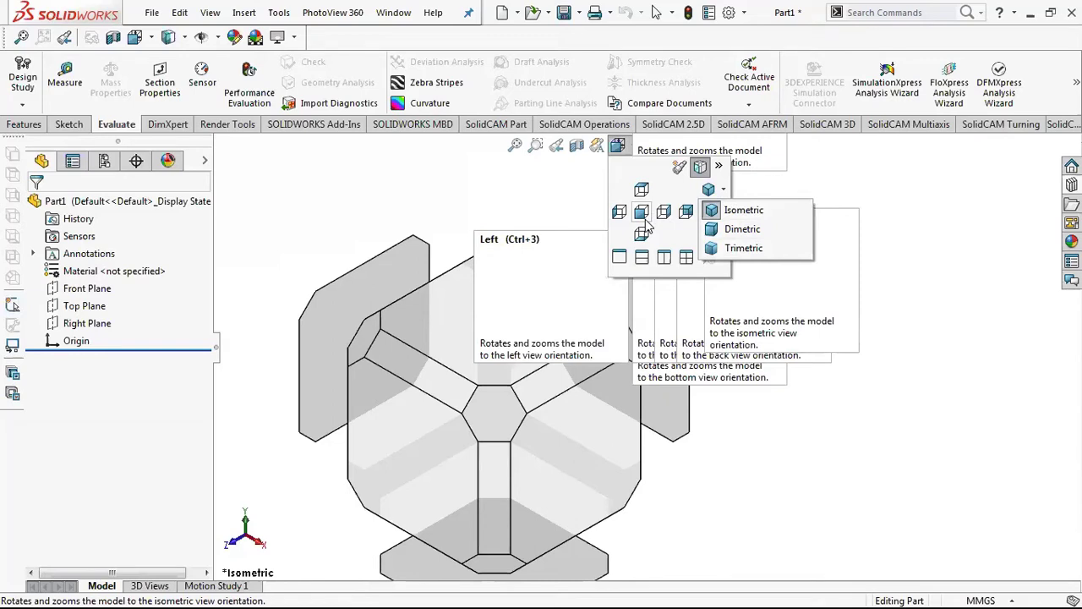
pyautogui.click(843, 173)
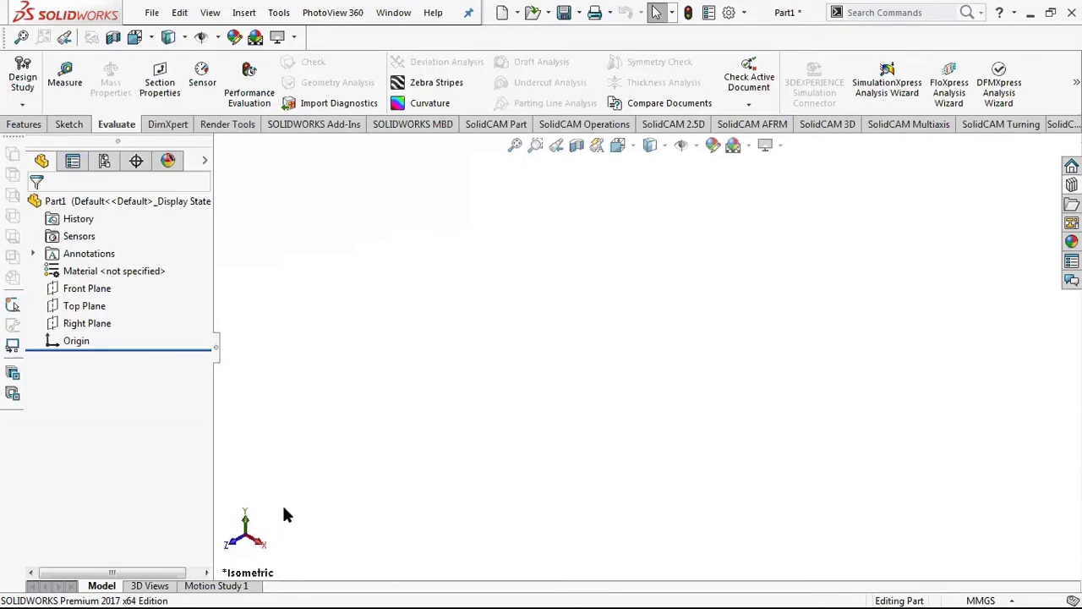
# - Select the Front and Top Planes in the tree, then clear the selection
pyautogui.click(93, 291)
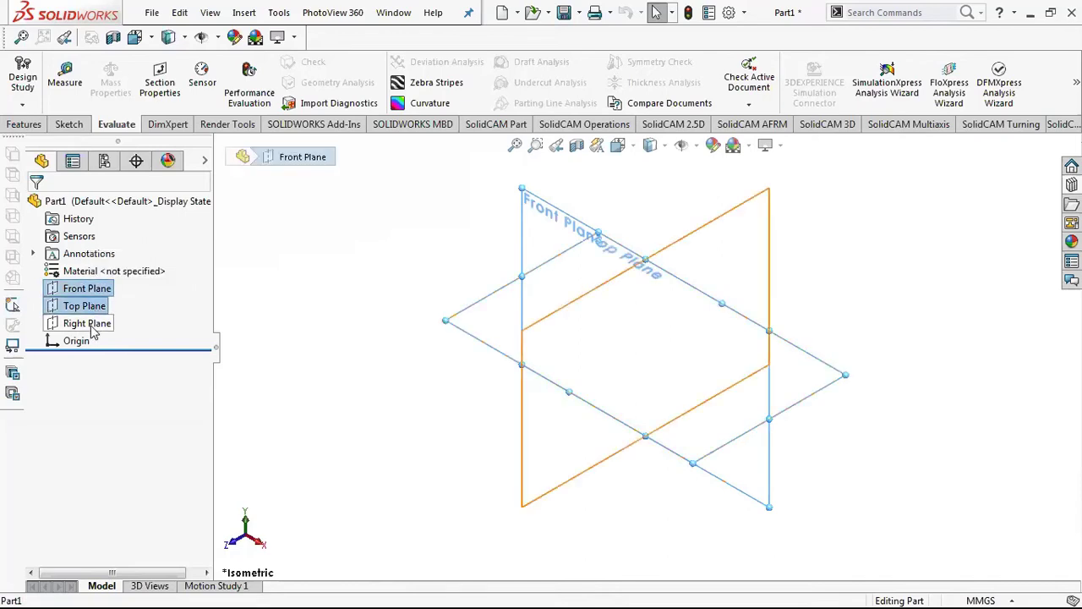
pyautogui.keyDown('ctrl'); pyautogui.click(92, 325); pyautogui.keyUp('ctrl')
pyautogui.keyDown('ctrl'); pyautogui.click(91, 308); pyautogui.keyUp('ctrl')
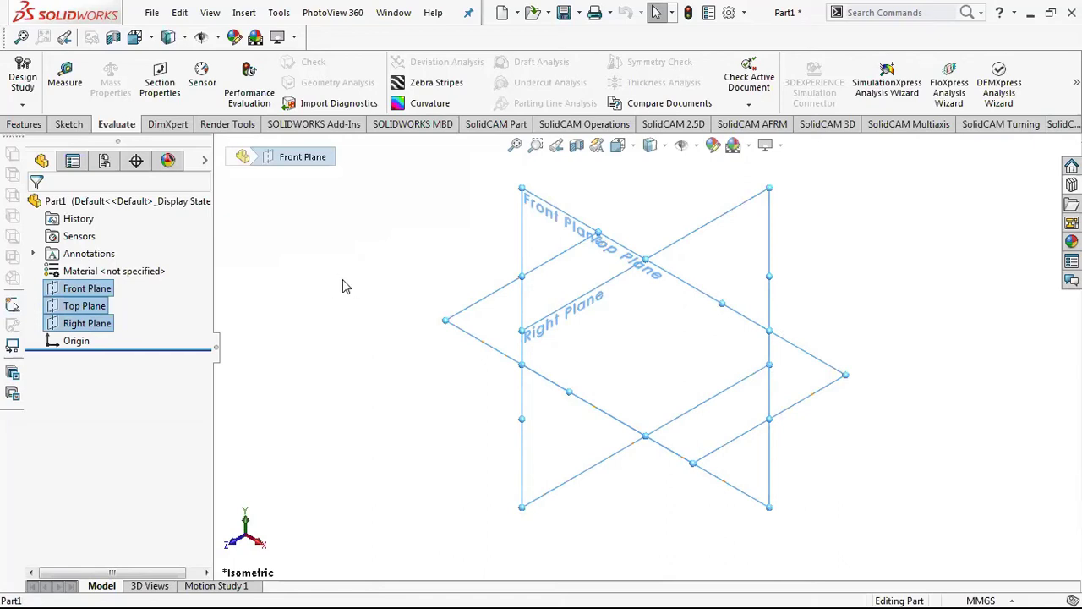
pyautogui.click(342, 286)
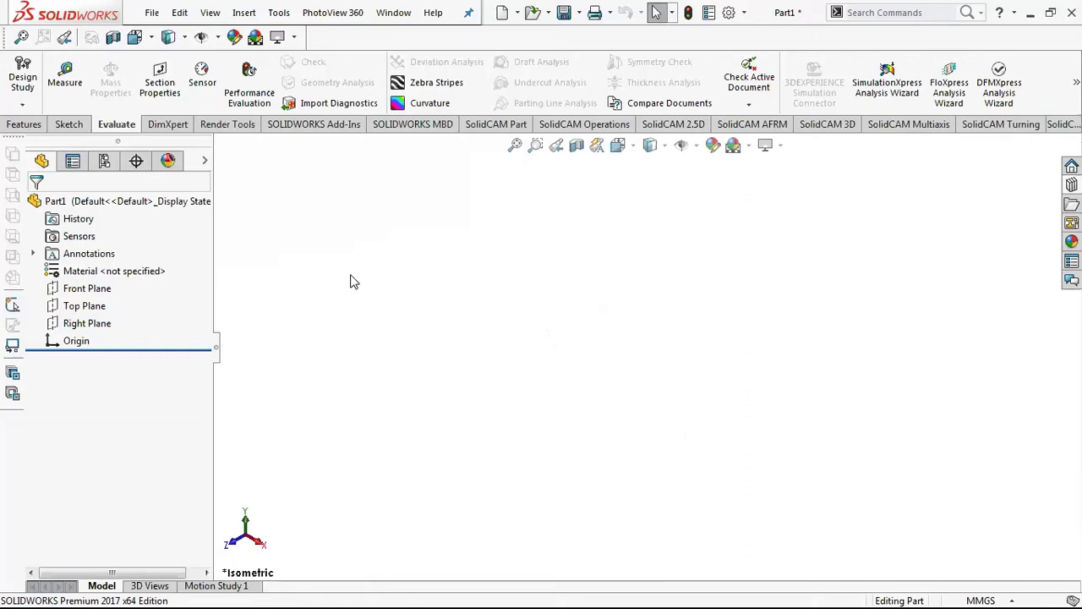
# - Make the Front, Top and Right Planes visible and orbit around them
pyautogui.click(93, 290)
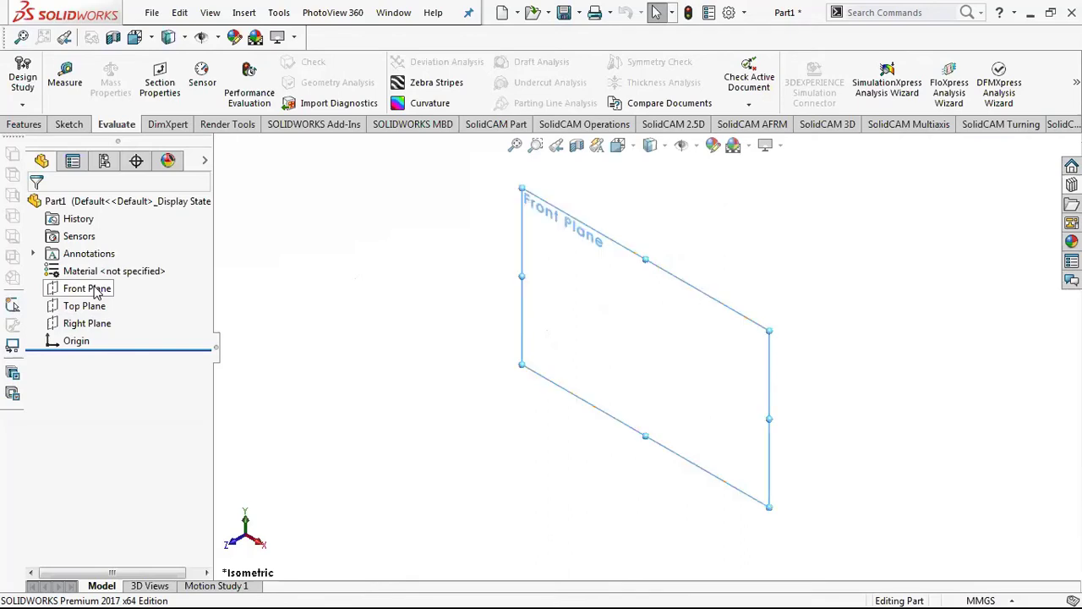
pyautogui.keyDown('ctrl'); pyautogui.click(85, 307); pyautogui.keyUp('ctrl')
pyautogui.keyDown('ctrl'); pyautogui.click(82, 327); pyautogui.keyUp('ctrl')
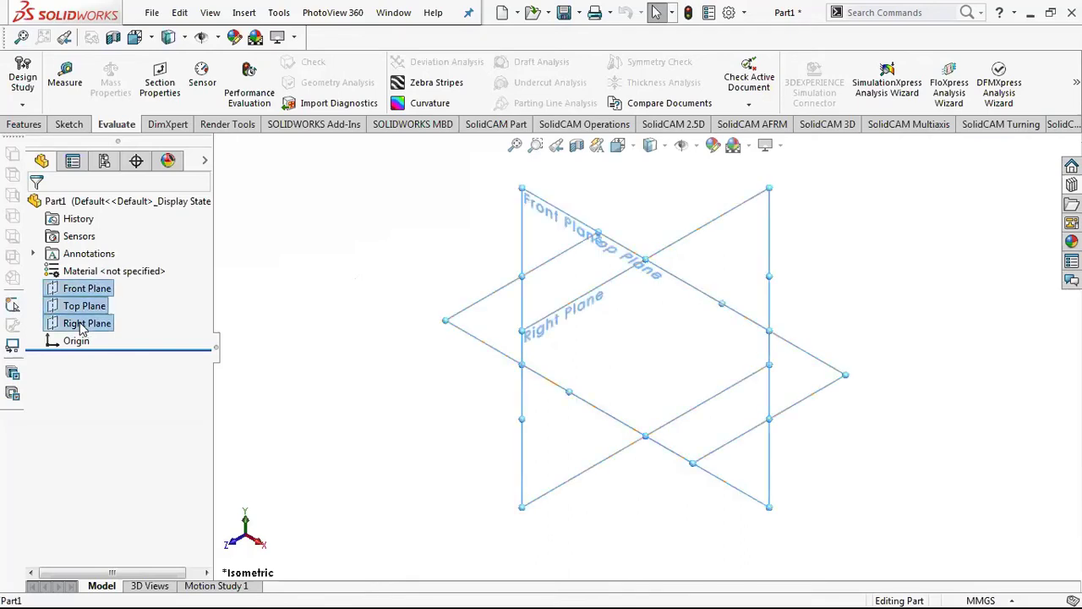
pyautogui.rightClick(82, 326)
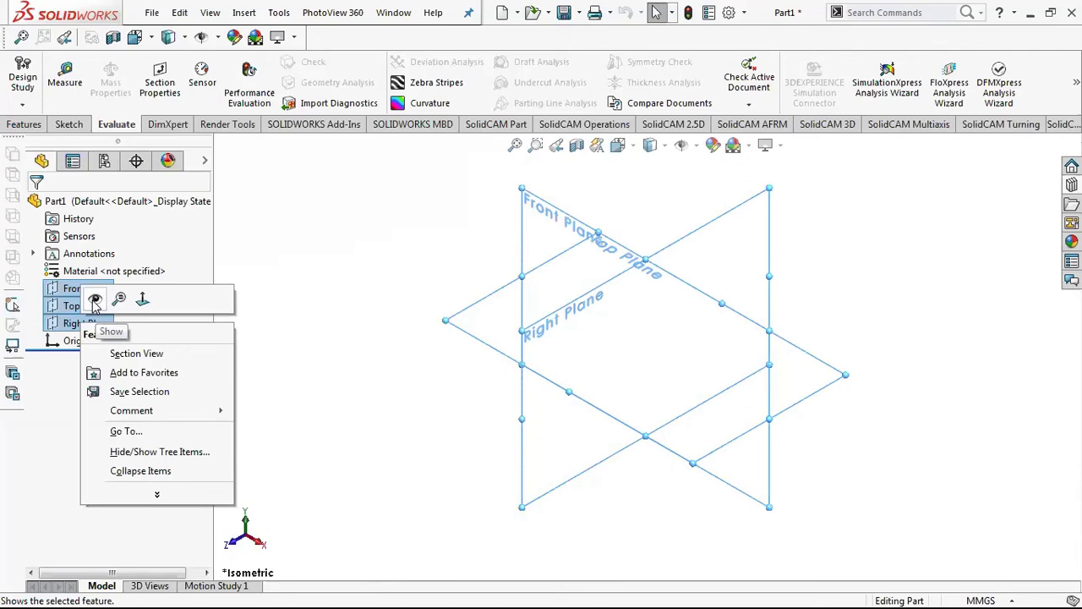
pyautogui.click(95, 302)
pyautogui.click(312, 330)
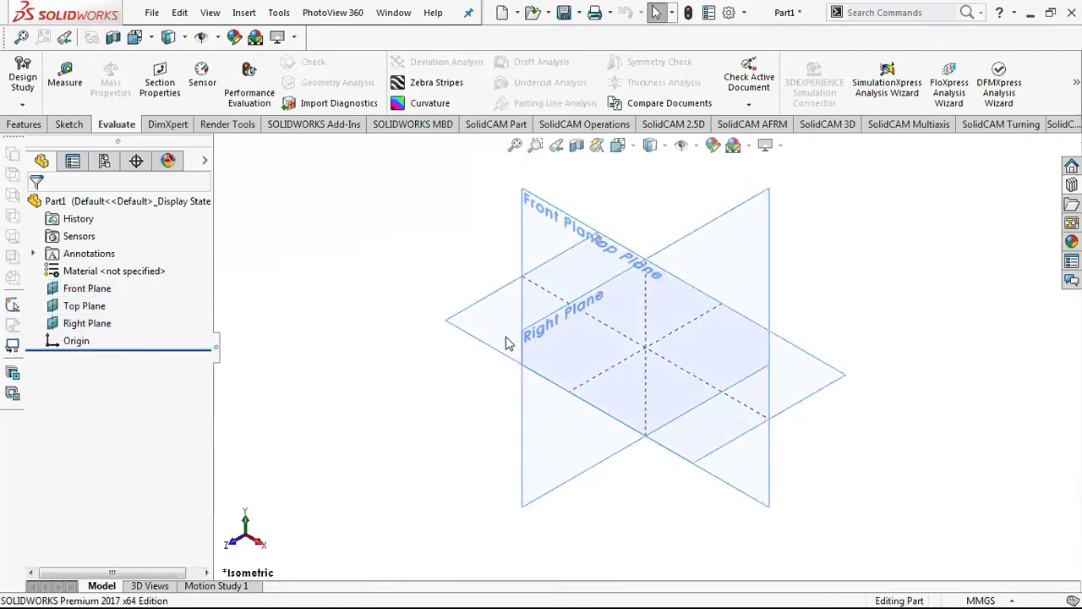
pyautogui.moveTo(506, 343); pyautogui.dragTo(494, 372, button='middle')
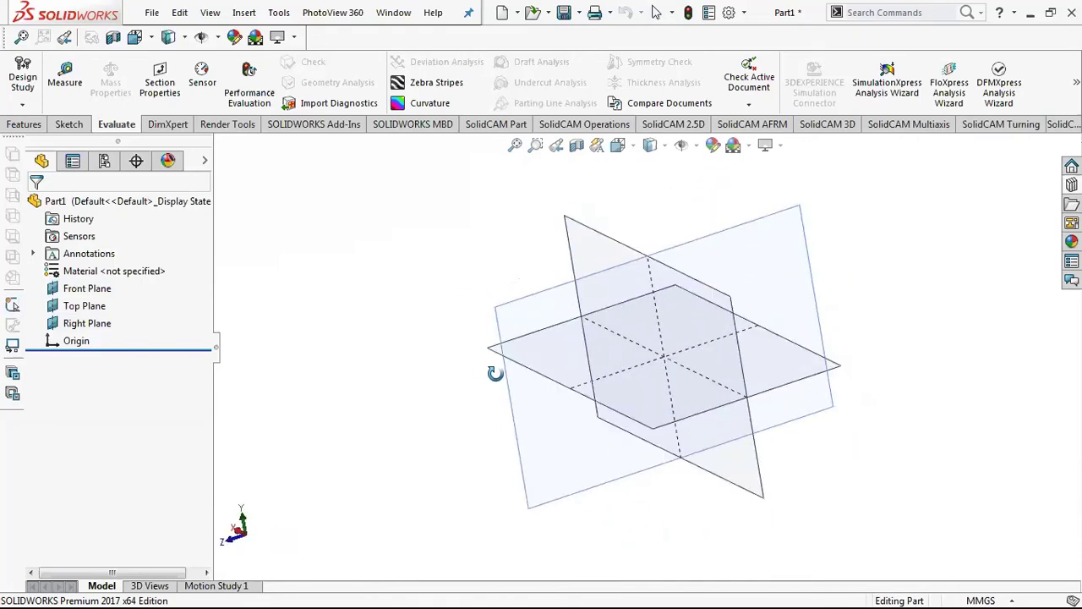
pyautogui.moveTo(495, 372); pyautogui.dragTo(555, 435, button='middle')
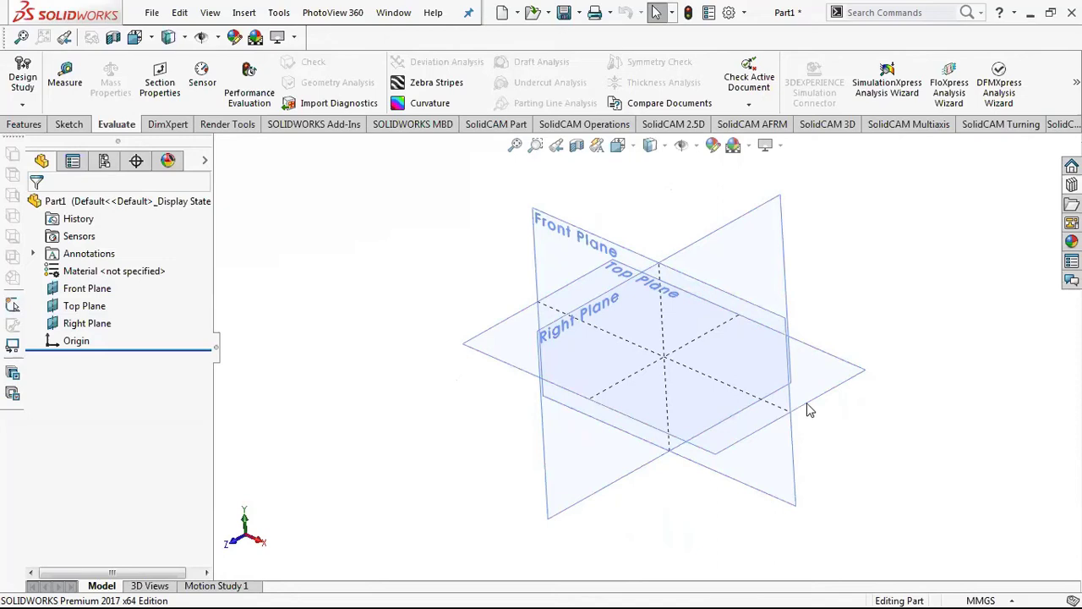
# - Pick the Front, Top and Right Planes in the view, deselect, and return to Isometric
pyautogui.click(580, 243)
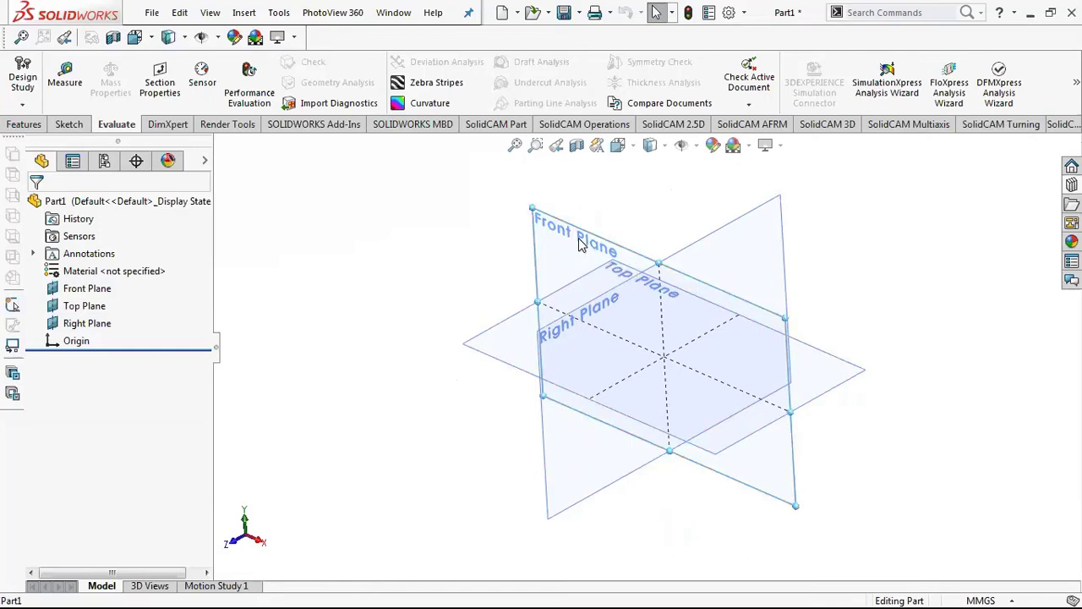
pyautogui.click(317, 333)
pyautogui.click(522, 363)
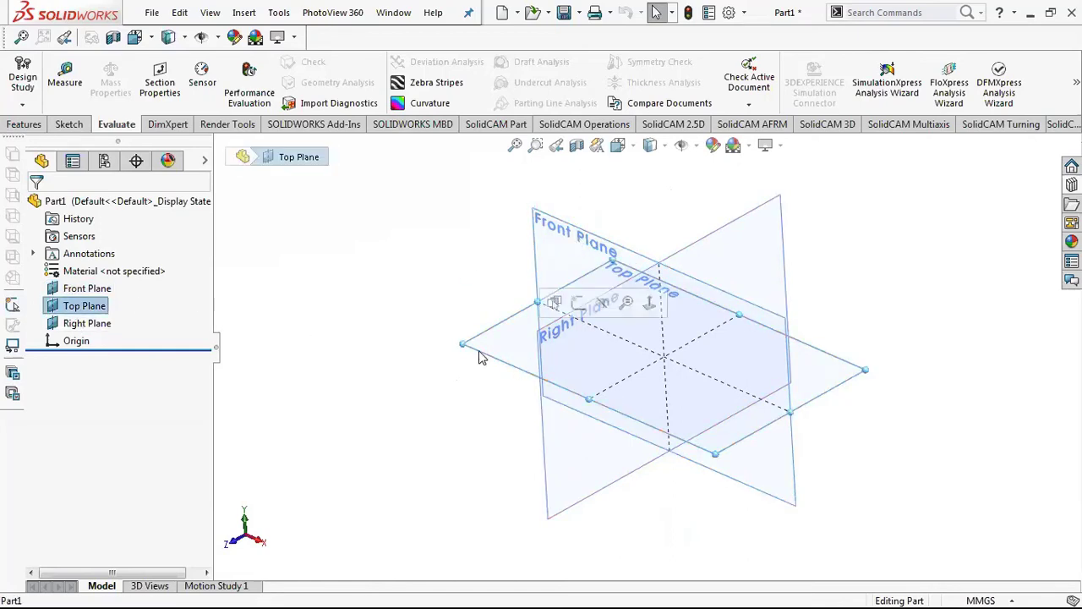
pyautogui.click(307, 355)
pyautogui.click(756, 256)
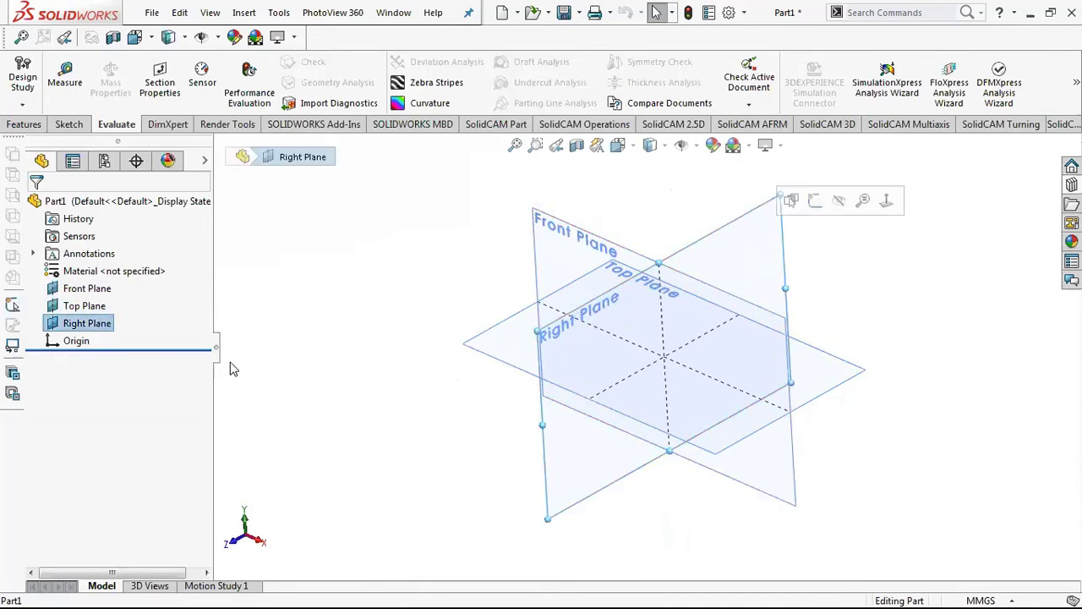
pyautogui.click(314, 355)
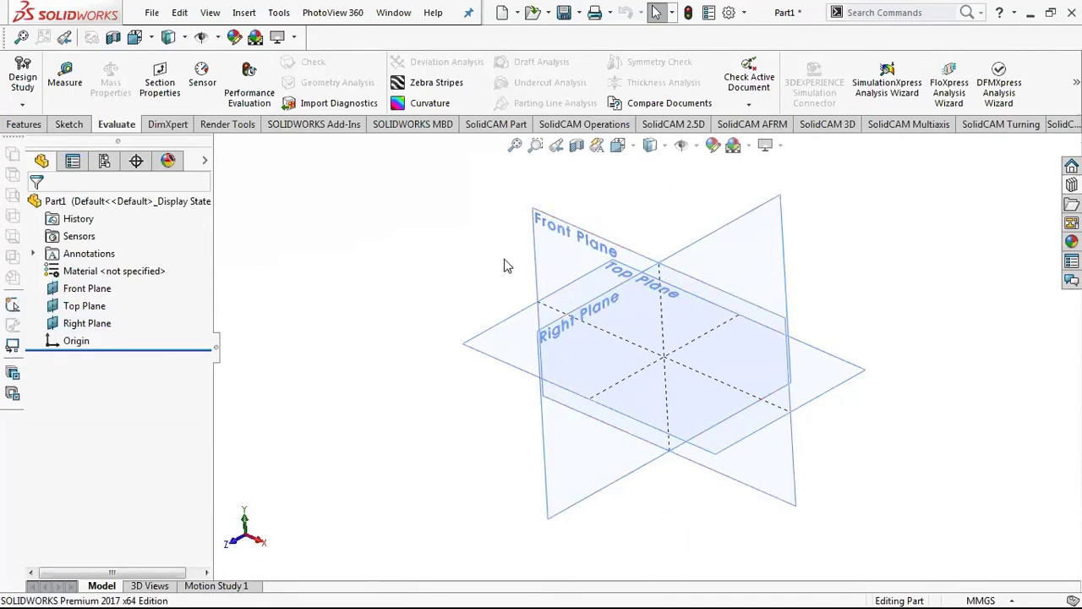
pyautogui.click(560, 240)
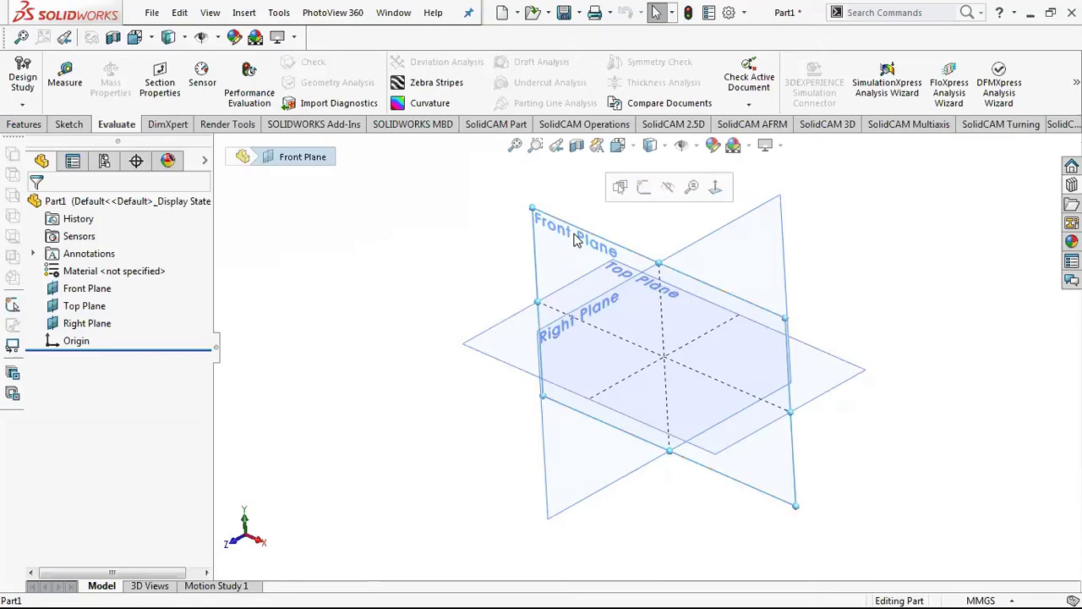
pyautogui.click(543, 245)
pyautogui.click(550, 247)
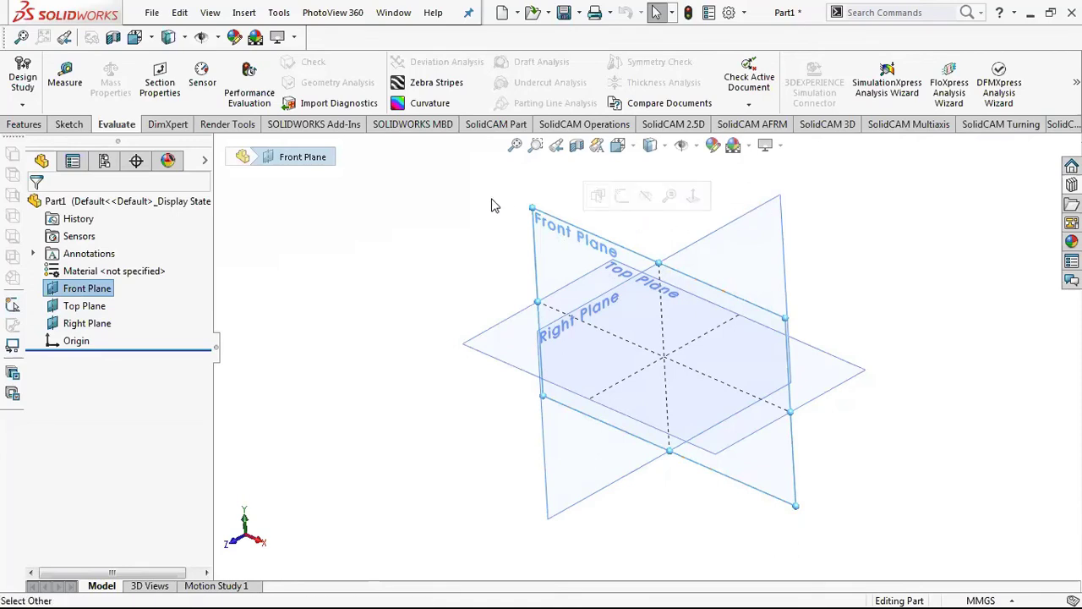
pyautogui.click(432, 218)
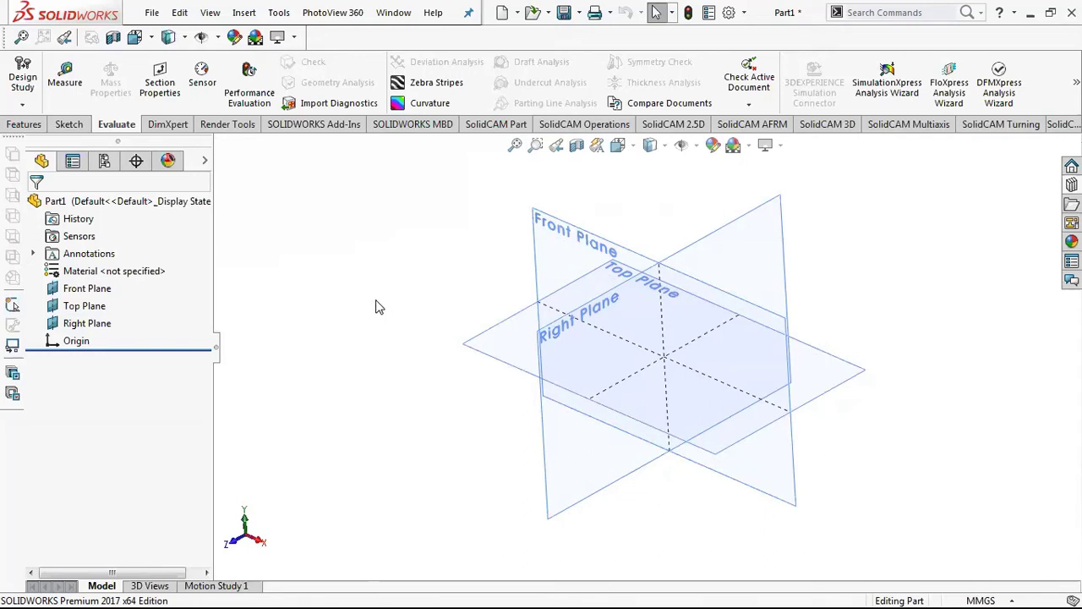
pyautogui.hotkey('ctrl', '7')
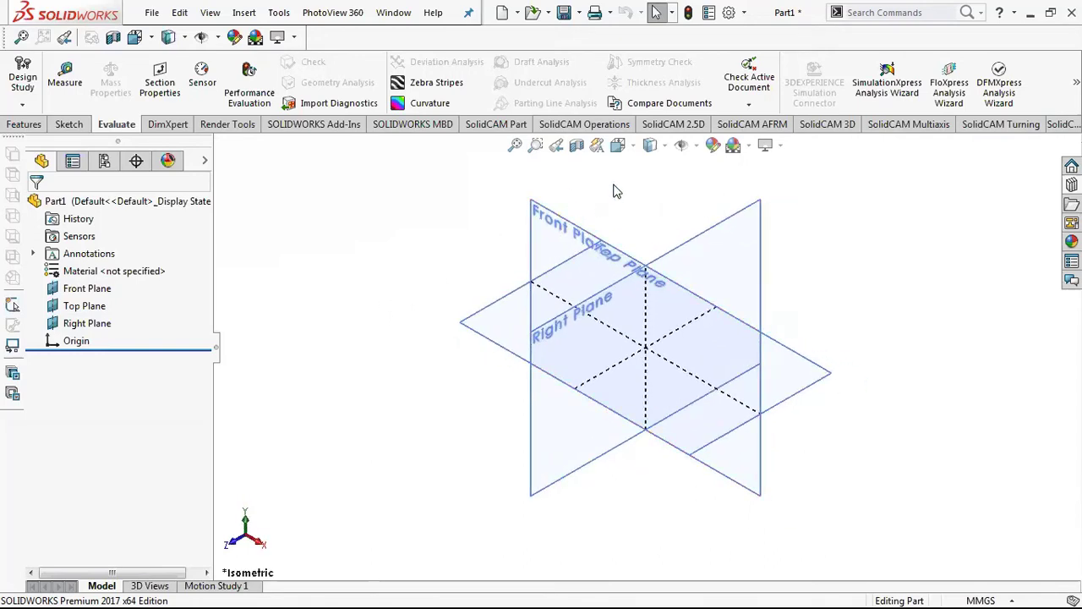
pyautogui.moveTo(430, 312); pyautogui.dragTo(526, 271, button='middle')
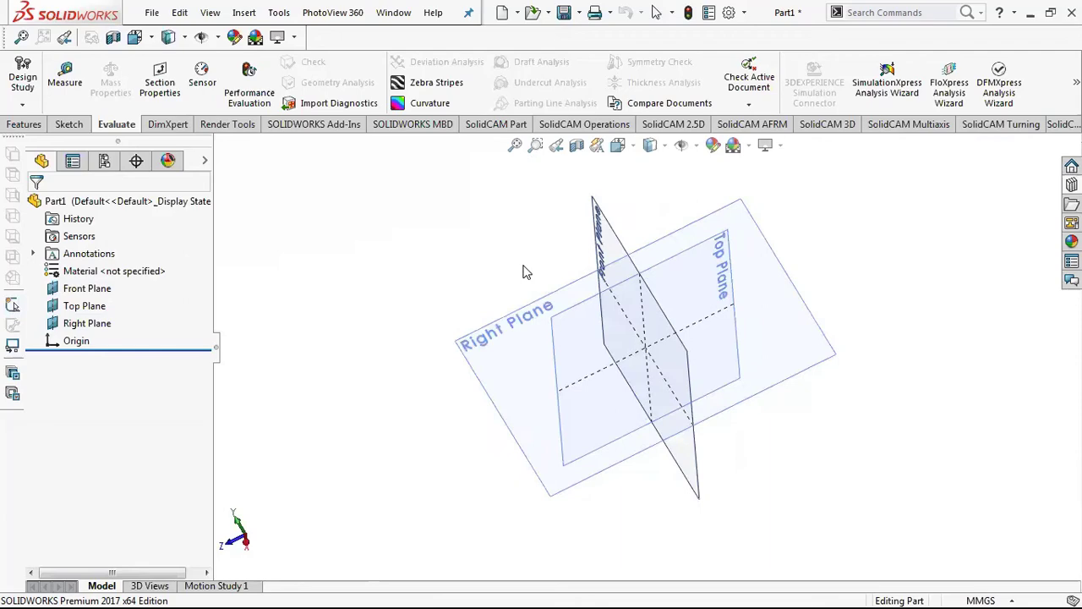
pyautogui.click(633, 150)
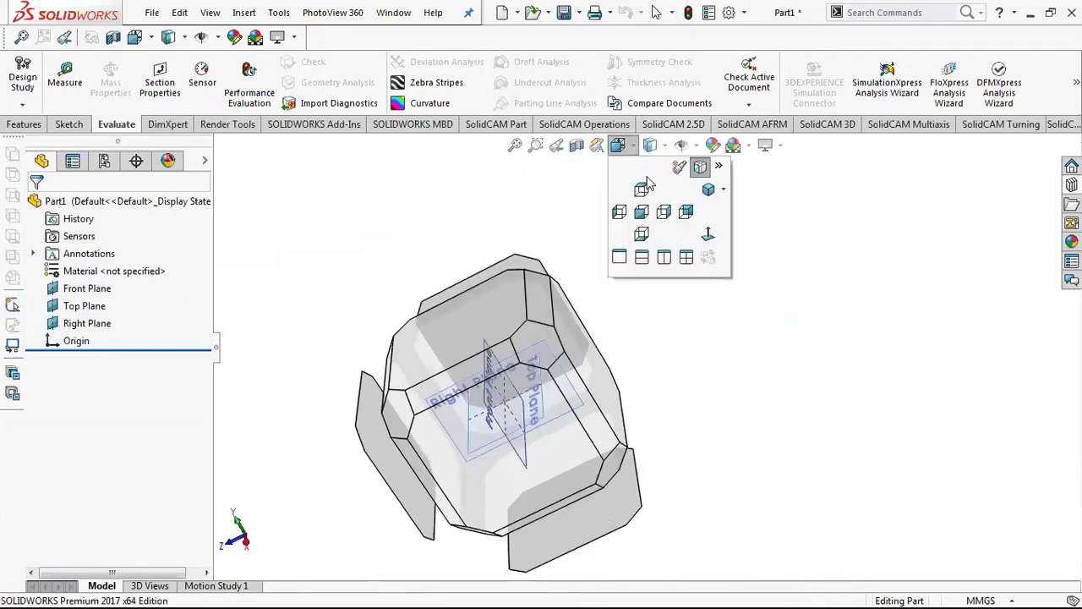
pyautogui.click(724, 190)
pyautogui.click(733, 212)
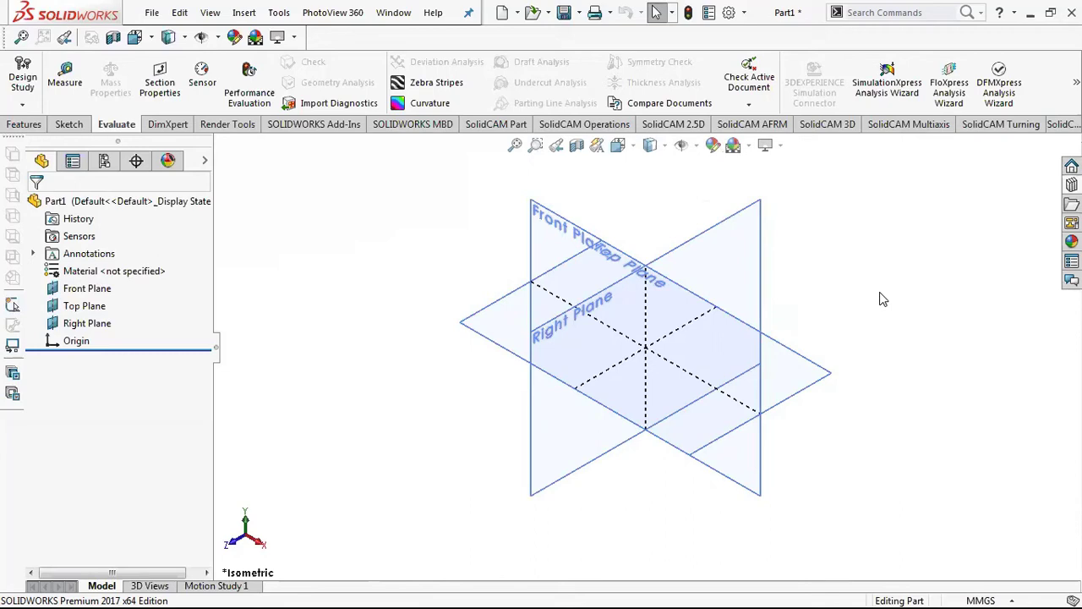
pyautogui.scroll(-2, 869, 298)
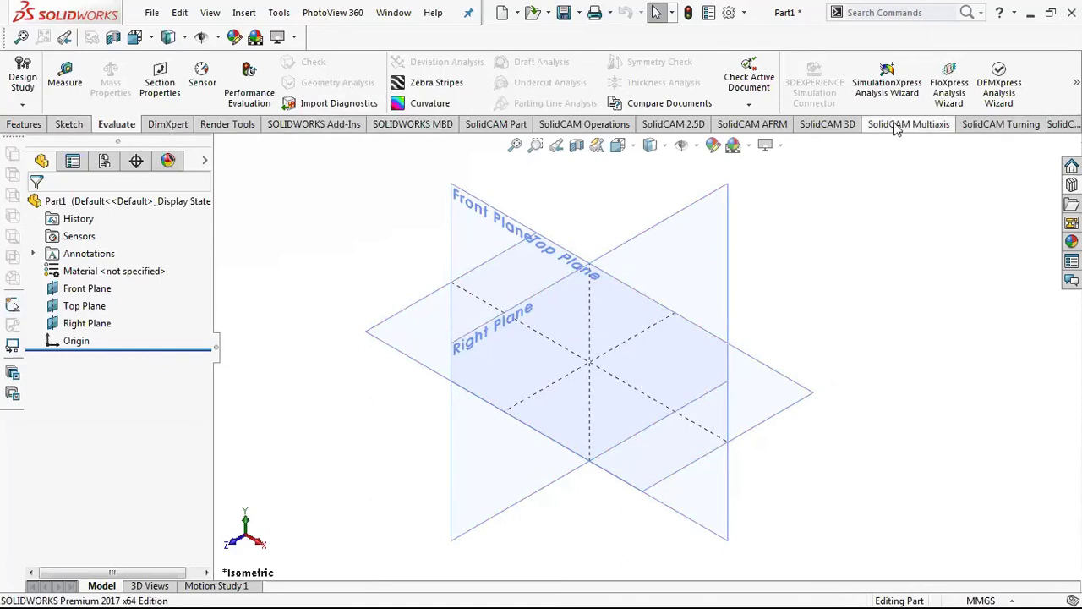
# - Browse the Features, Sketch and Evaluate toolsets, settling on Sketch with no sketch started
pyautogui.click(34, 125)
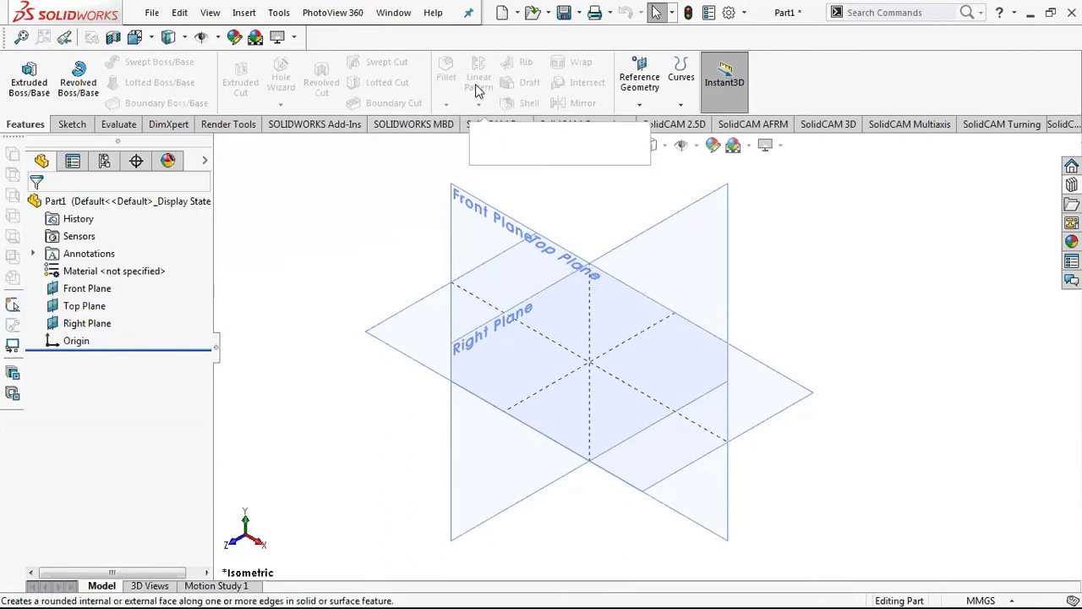
pyautogui.click(72, 124)
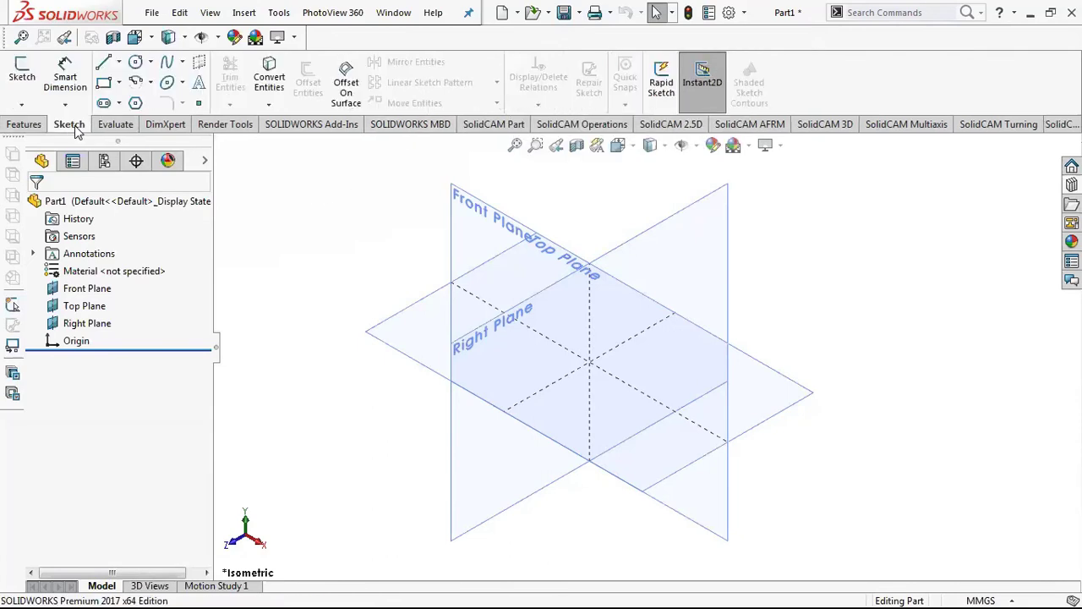
pyautogui.click(115, 124)
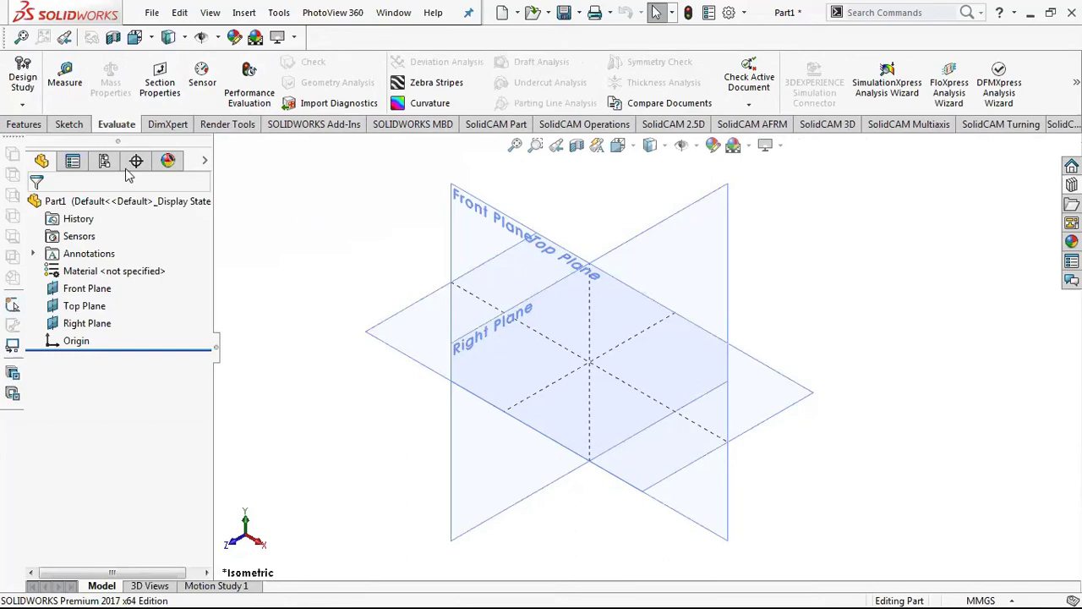
pyautogui.click(26, 125)
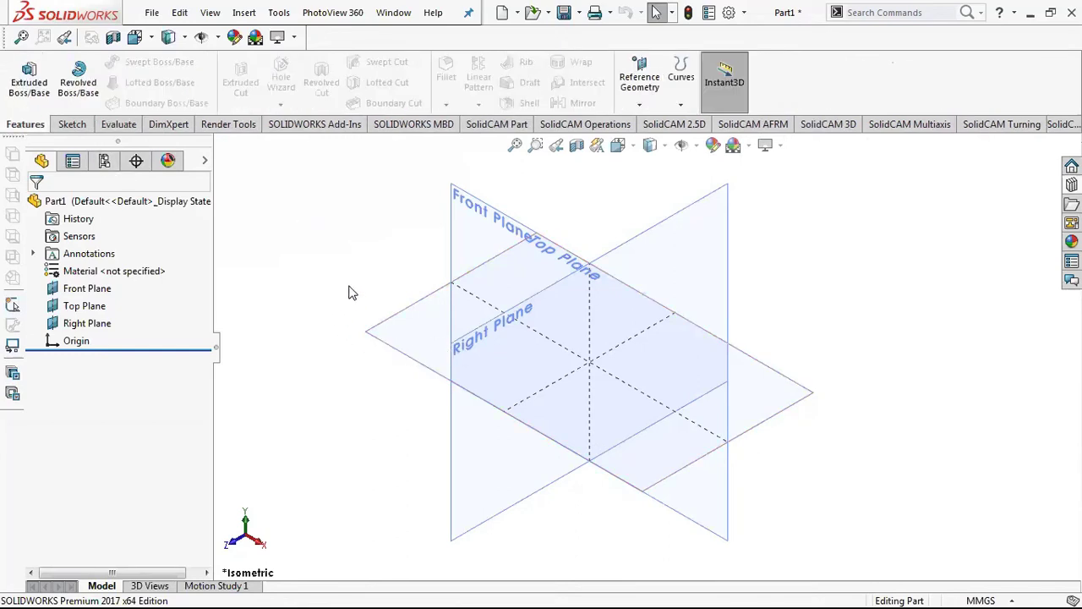
pyautogui.click(72, 125)
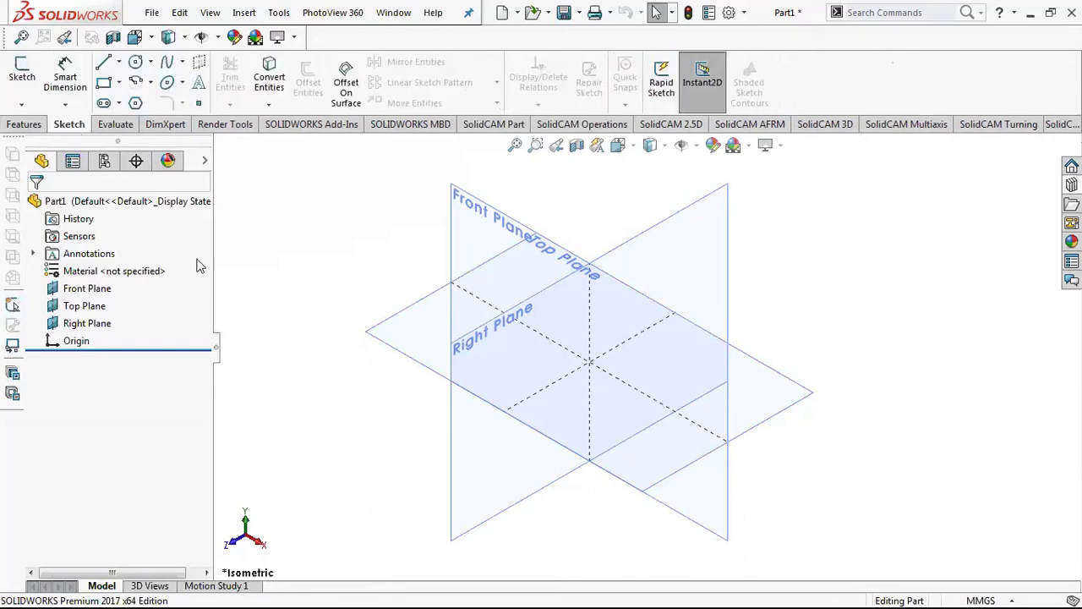
pyautogui.click(30, 110)
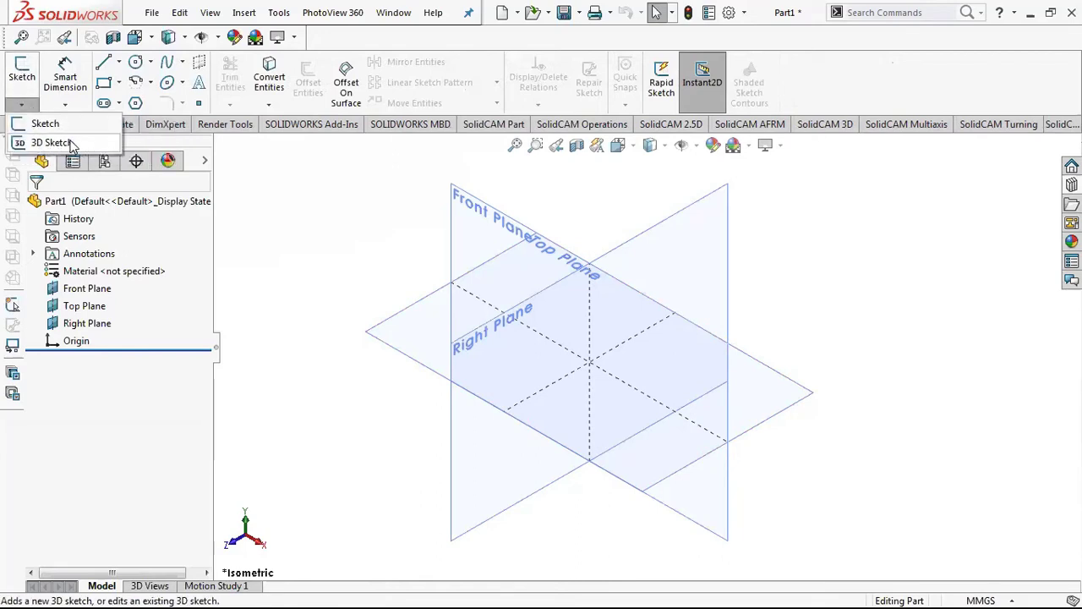
pyautogui.click(273, 203)
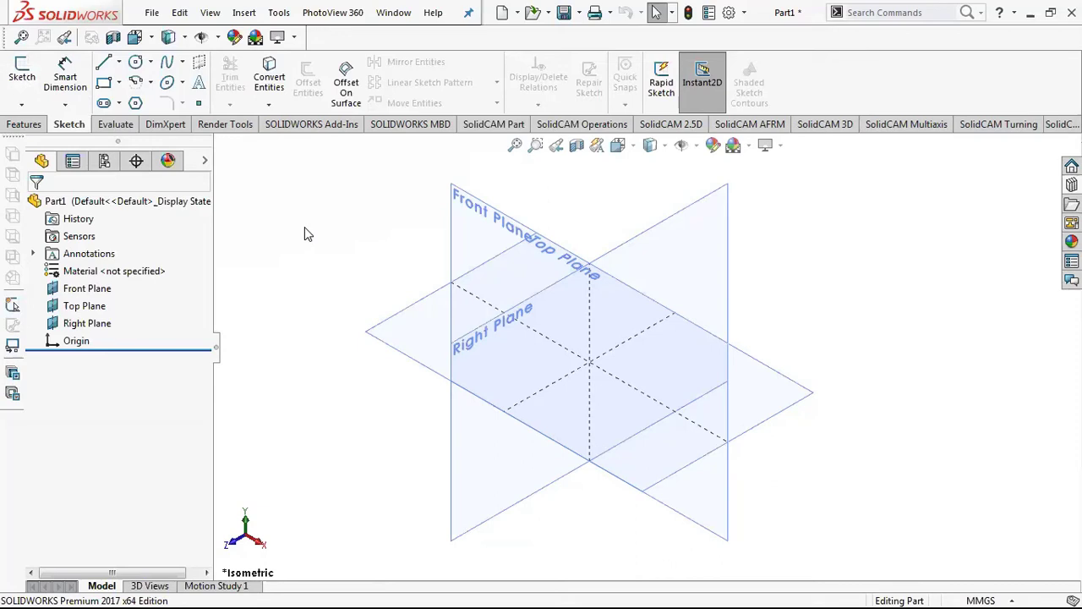
# - Launch Extruded Boss/Base from the S shortcut toolbar
pyautogui.press('s')
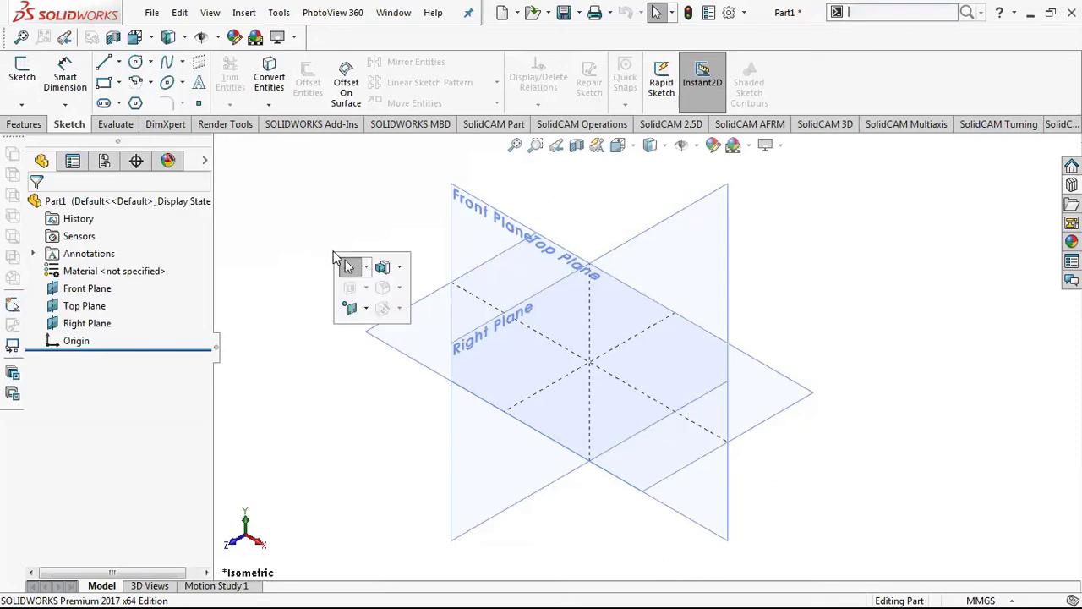
pyautogui.press('s')
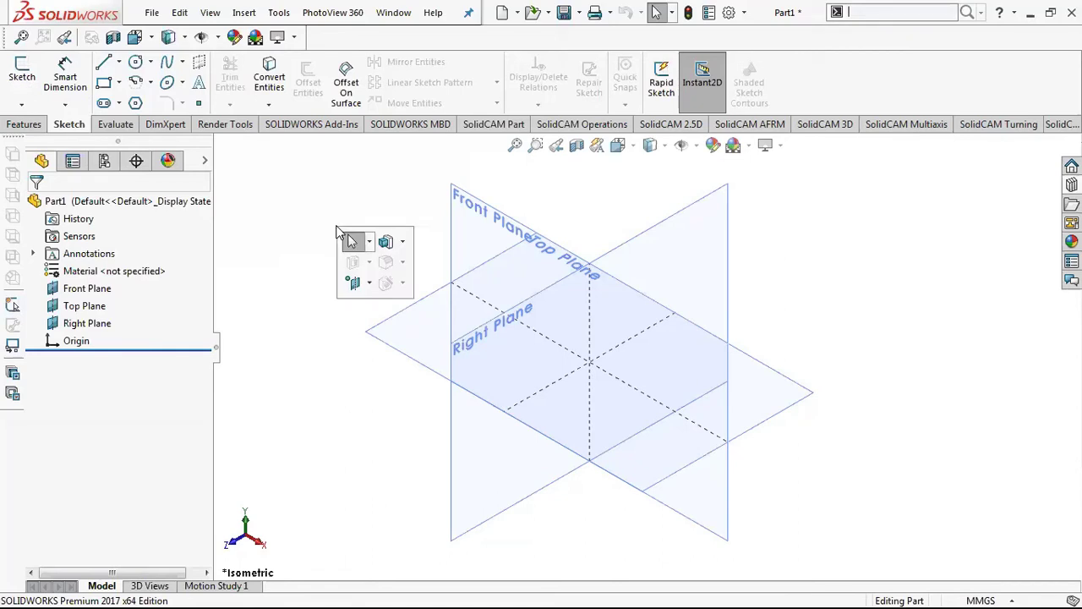
pyautogui.click(324, 285)
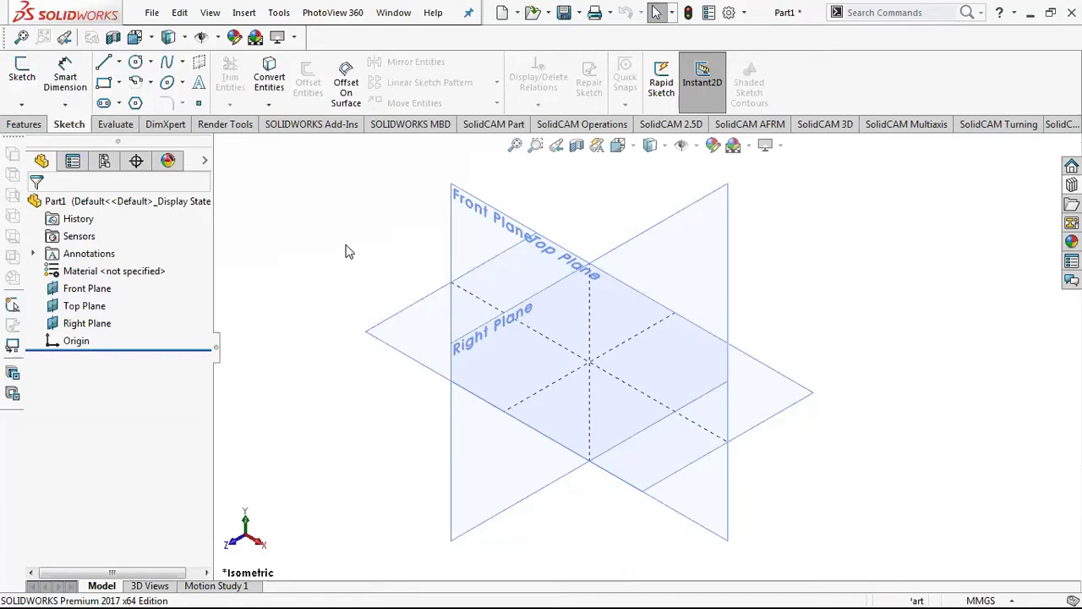
pyautogui.press('s')
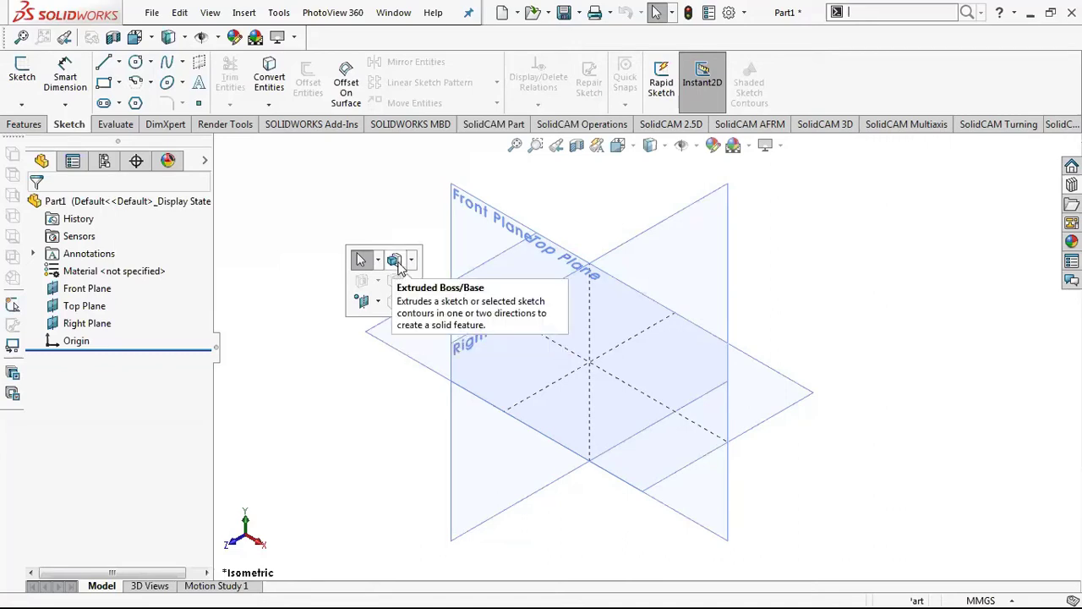
pyautogui.click(413, 261)
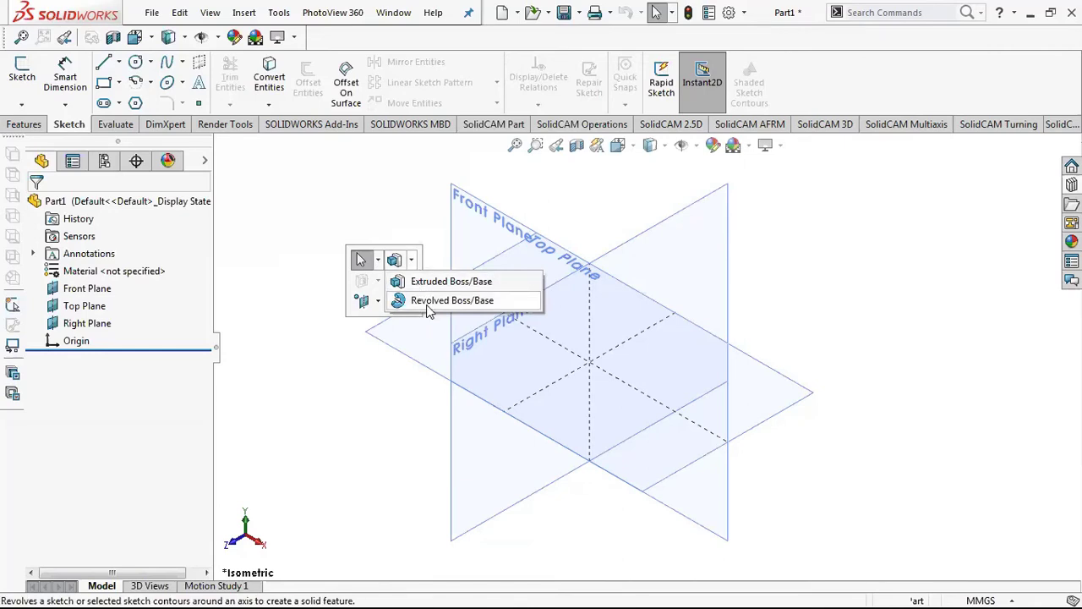
pyautogui.click(405, 235)
pyautogui.press('s')
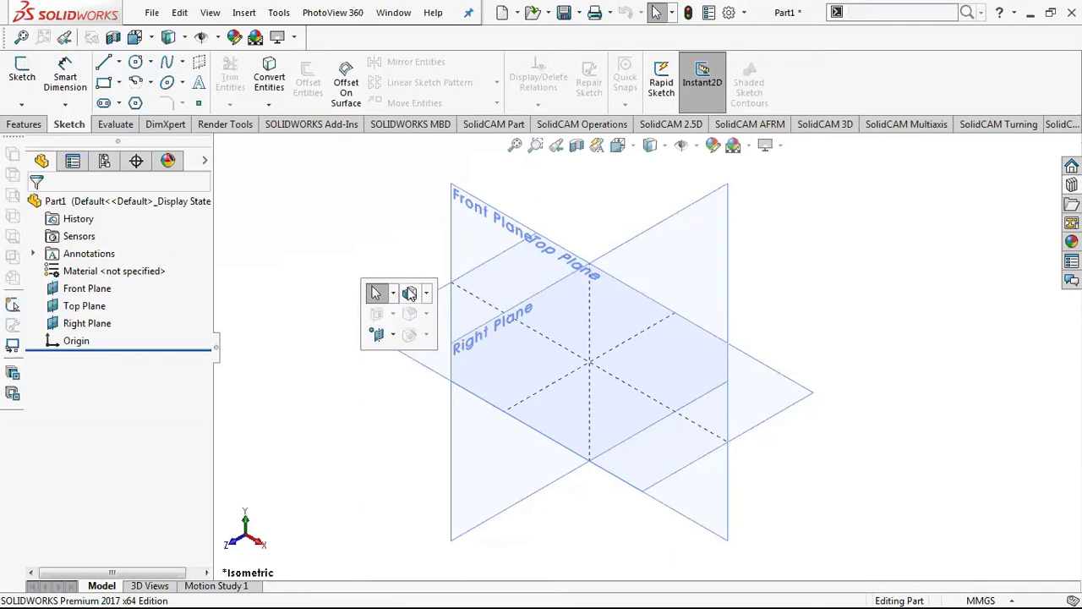
pyautogui.click(409, 290)
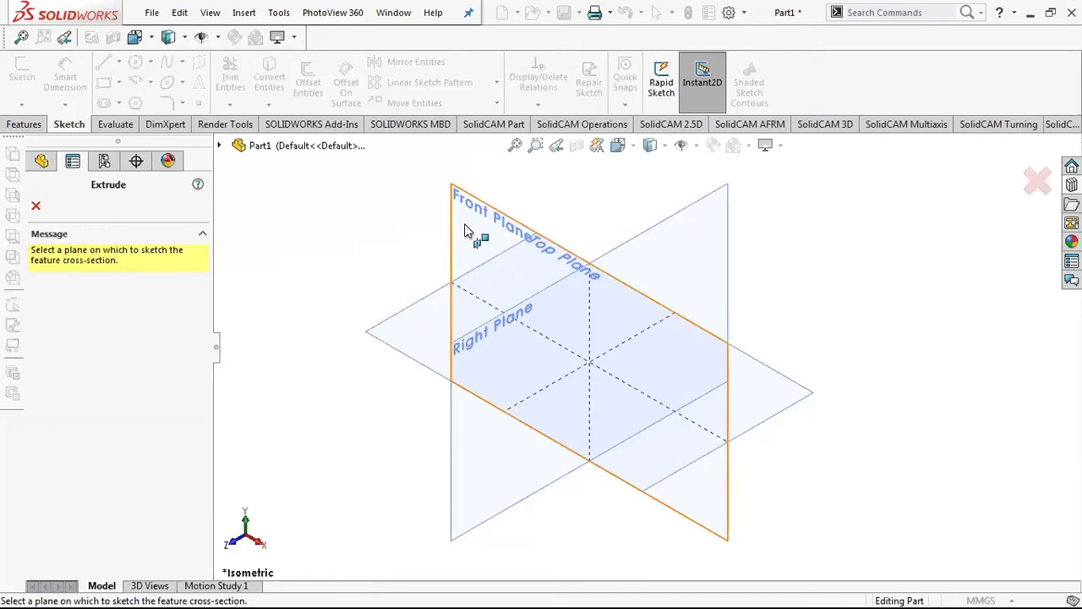
# - Choose the Front Plane as the sketch plane for the extrusion profile
pyautogui.click(464, 225)
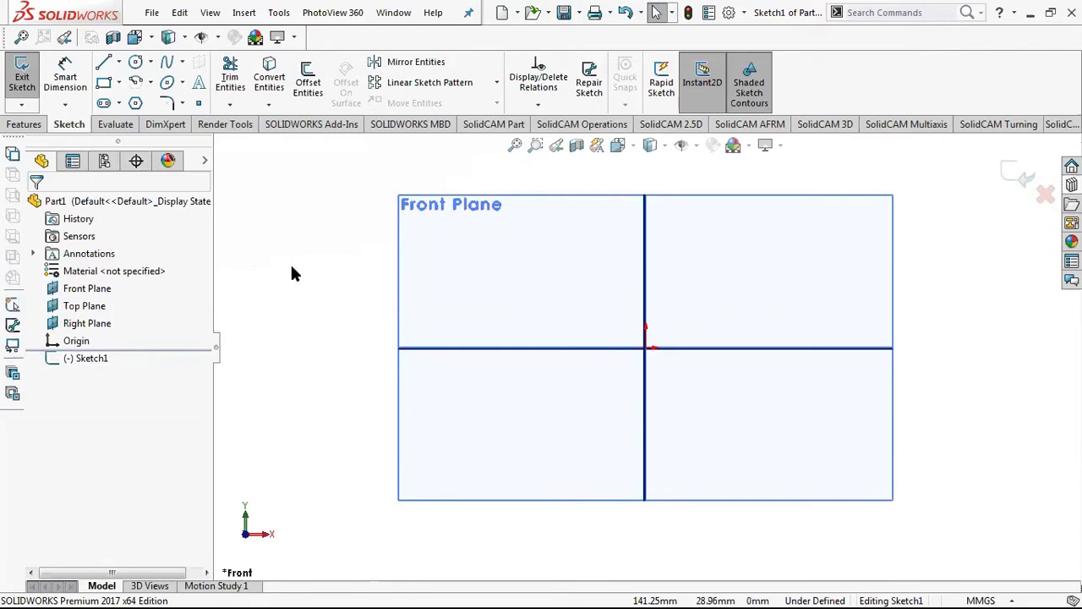
# - Browse the shortcut toolbar's line, rectangle, slot, circle, arc, fillet and trim variants, then reopen it
pyautogui.press('s')
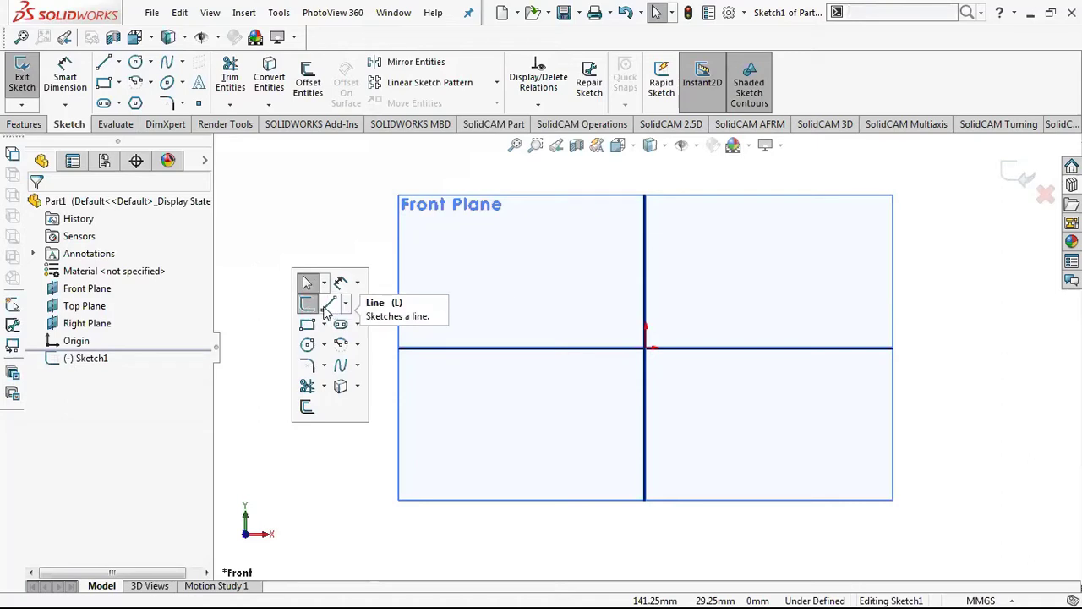
pyautogui.click(346, 304)
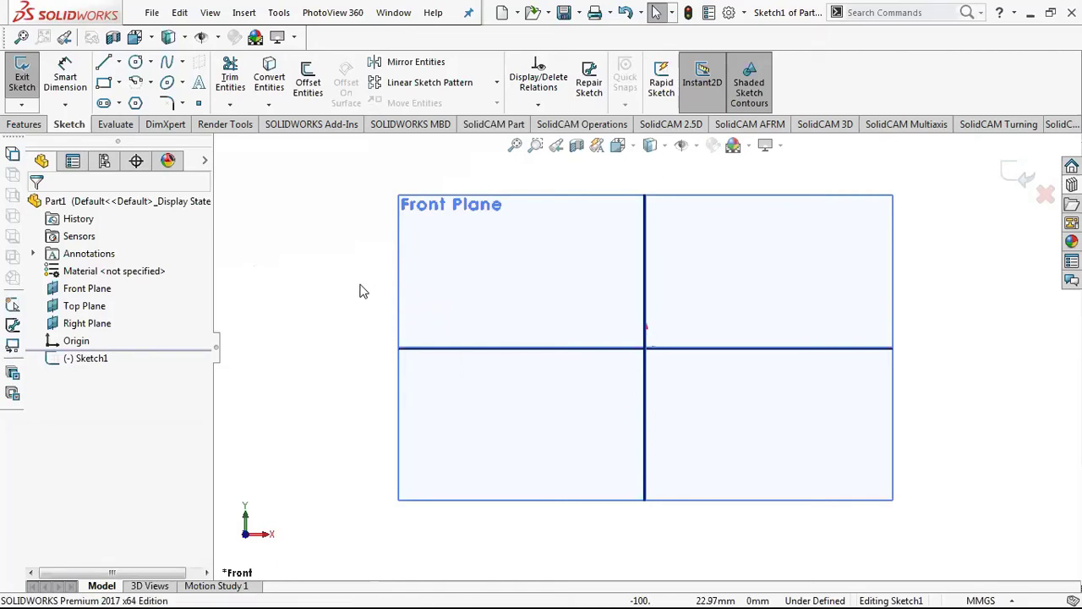
pyautogui.press('s')
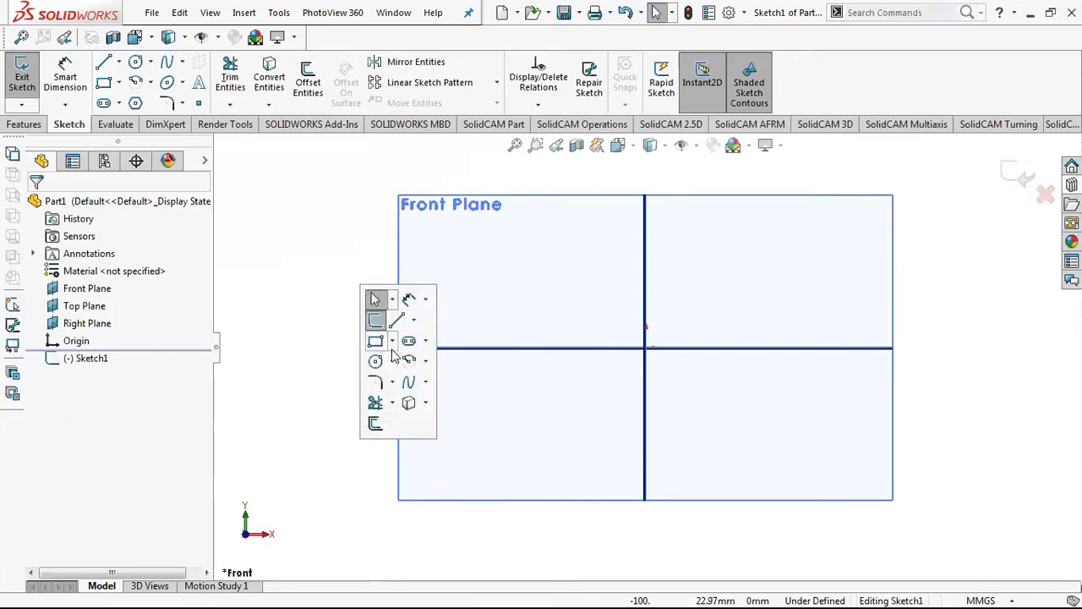
pyautogui.click(393, 341)
pyautogui.click(426, 340)
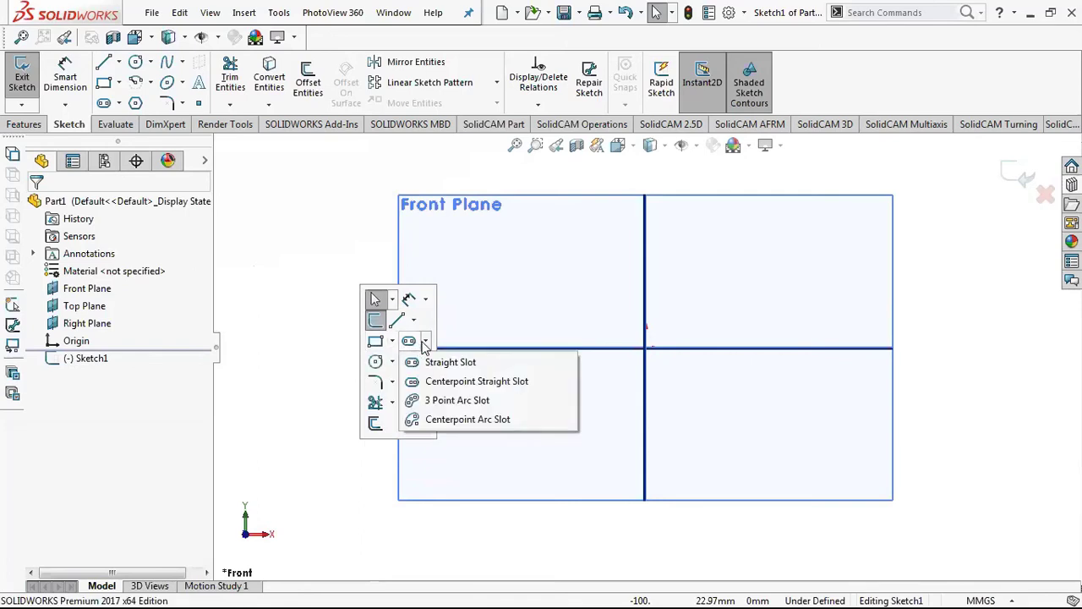
pyautogui.click(392, 361)
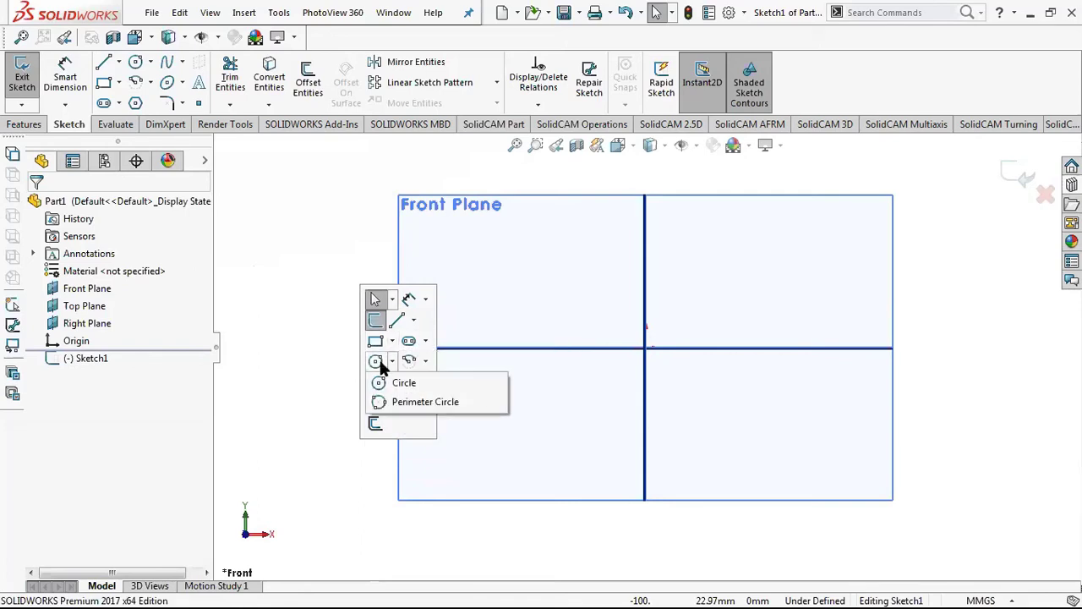
pyautogui.click(413, 362)
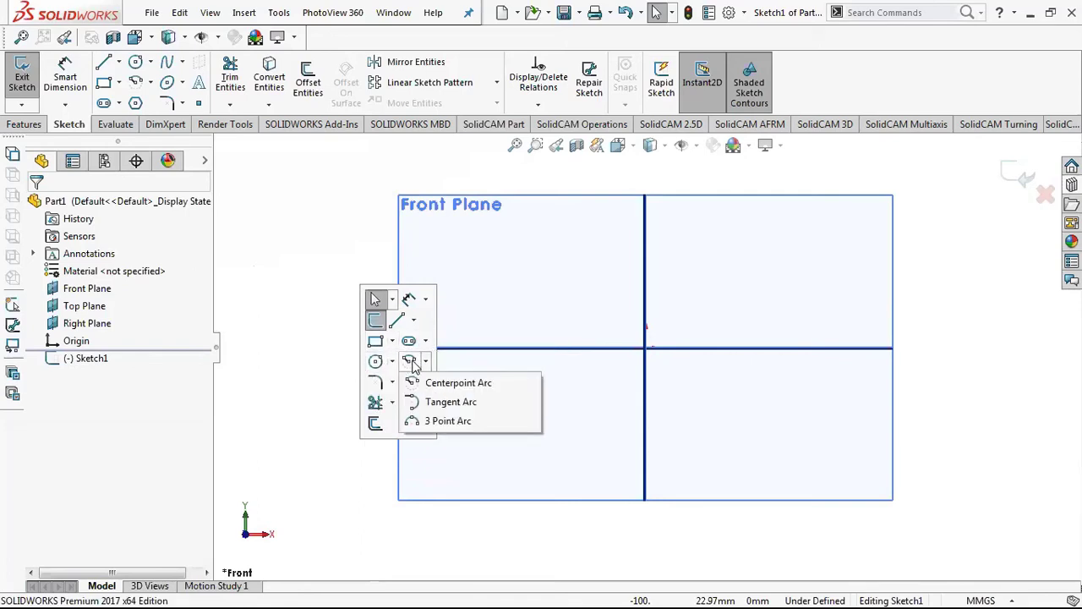
pyautogui.click(382, 385)
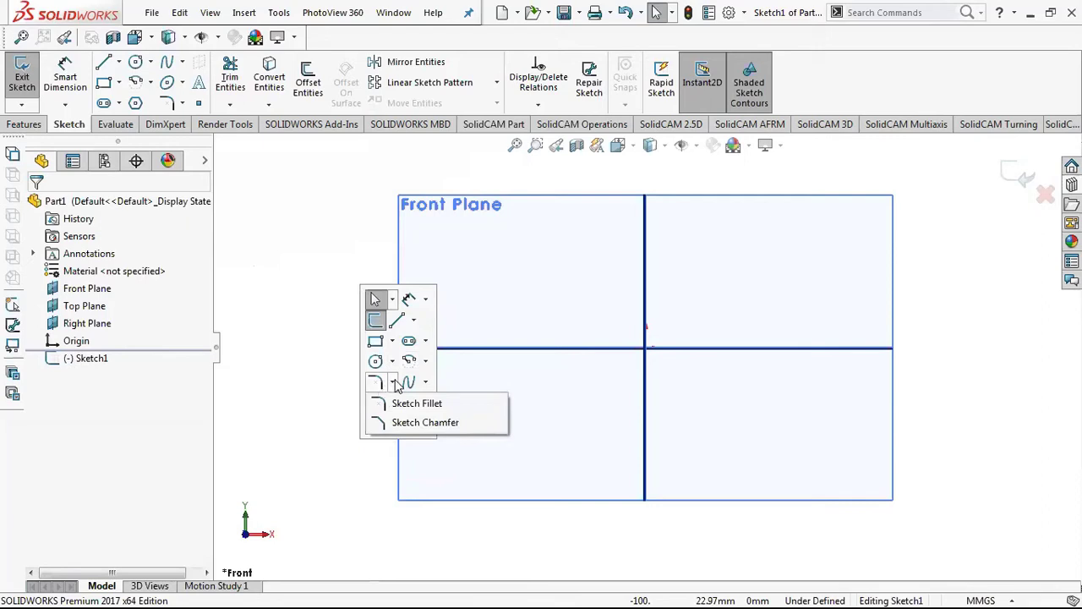
pyautogui.click(425, 381)
pyautogui.click(391, 403)
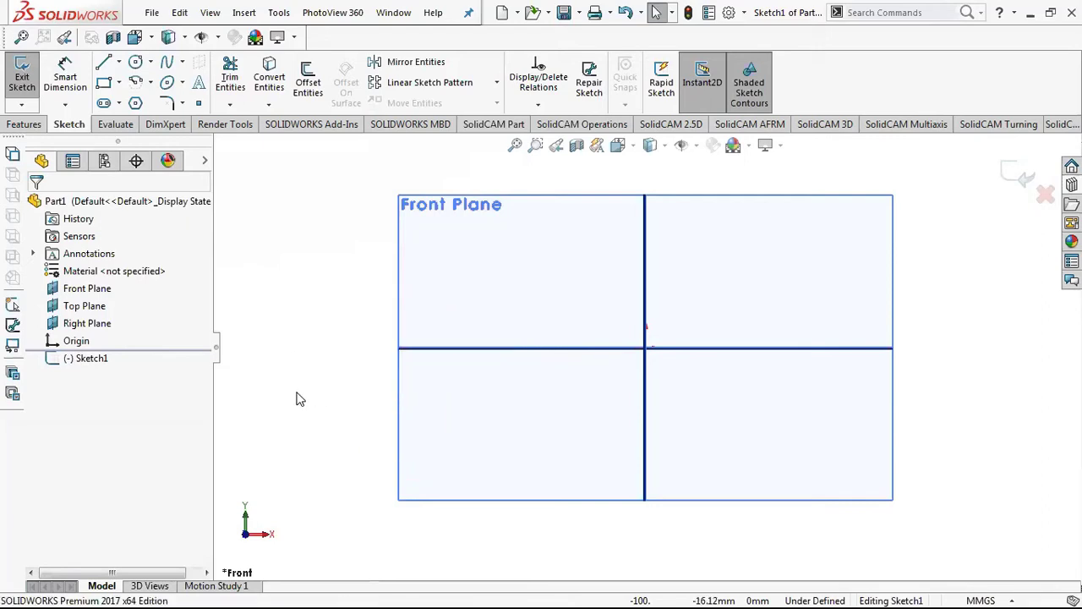
pyautogui.press('s')
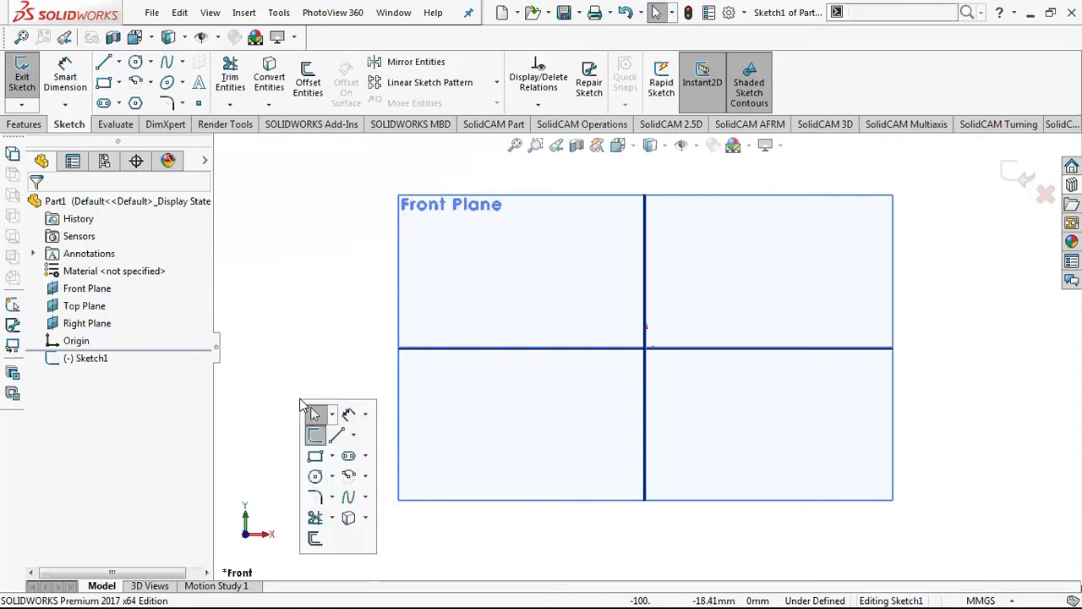
# - Pick Corner Rectangle and zoom so the whole Front Plane fits in view
pyautogui.click(315, 457)
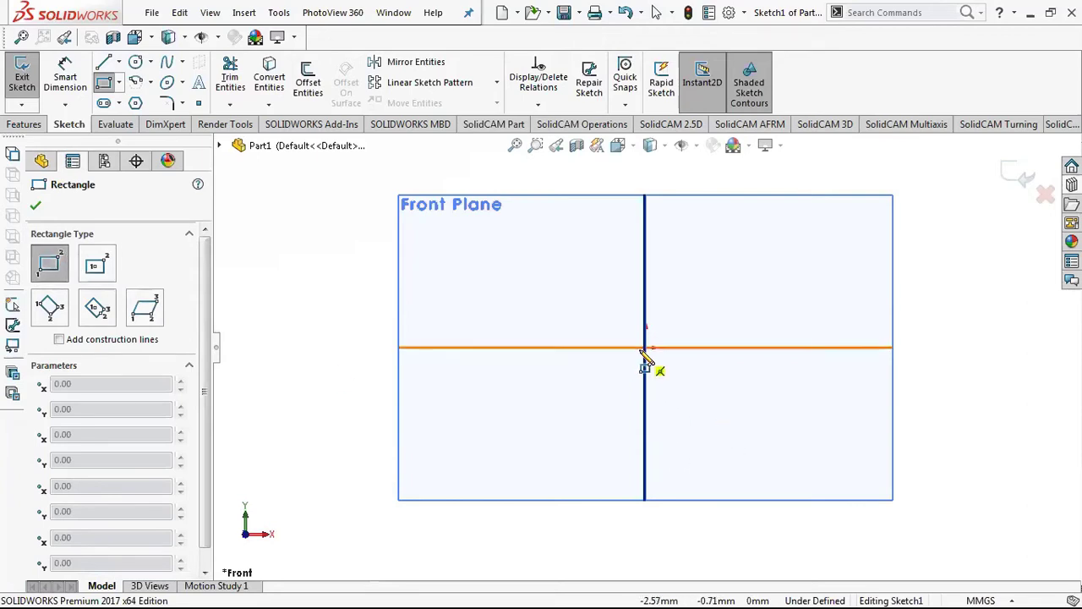
pyautogui.scroll(-3, 697, 380)
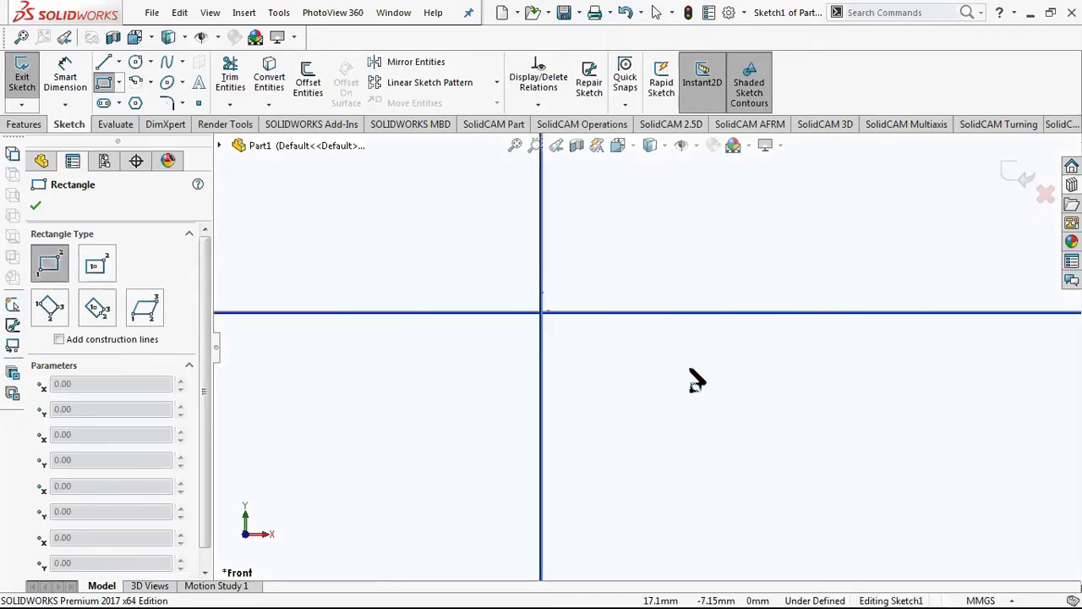
pyautogui.scroll(4, 677, 372)
pyautogui.scroll(-4, 634, 351)
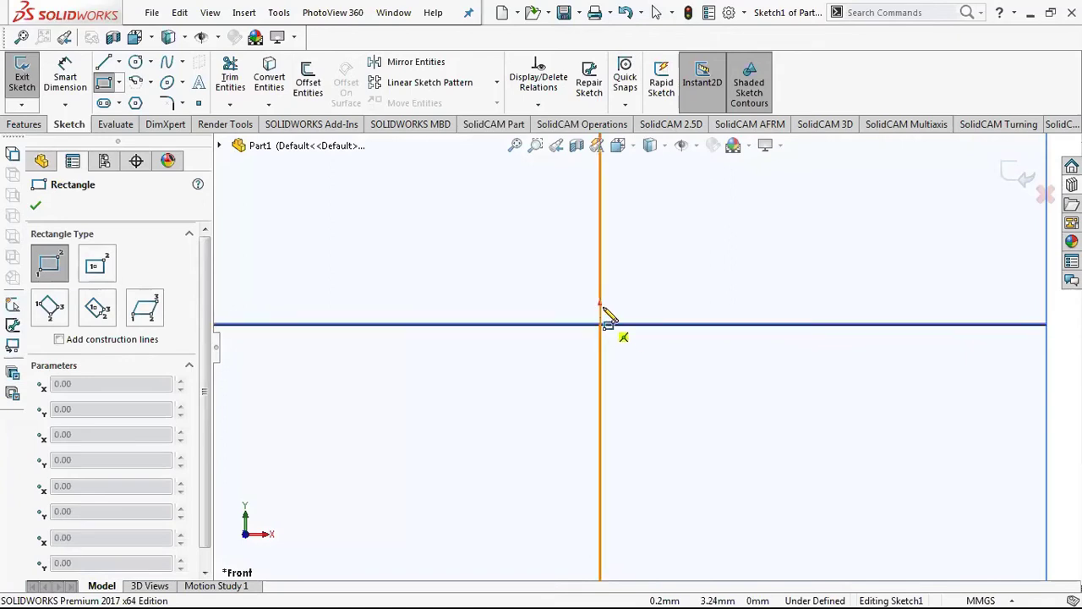
pyautogui.scroll(3, 612, 326)
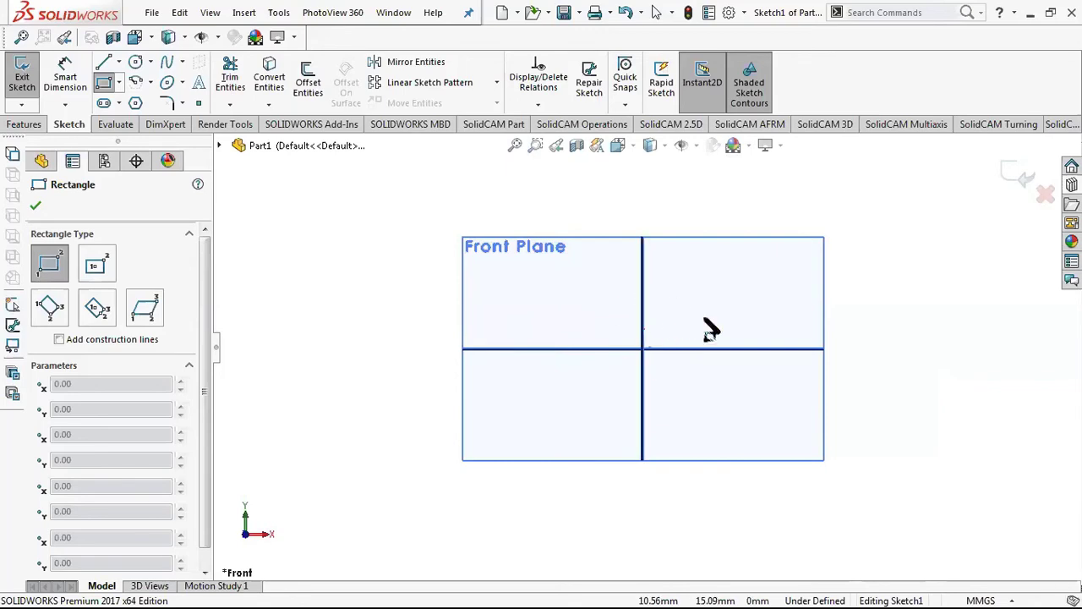
# - Exit the Rectangle tool and hide the Front, Top and Right Planes
pyautogui.rightClick(345, 241)
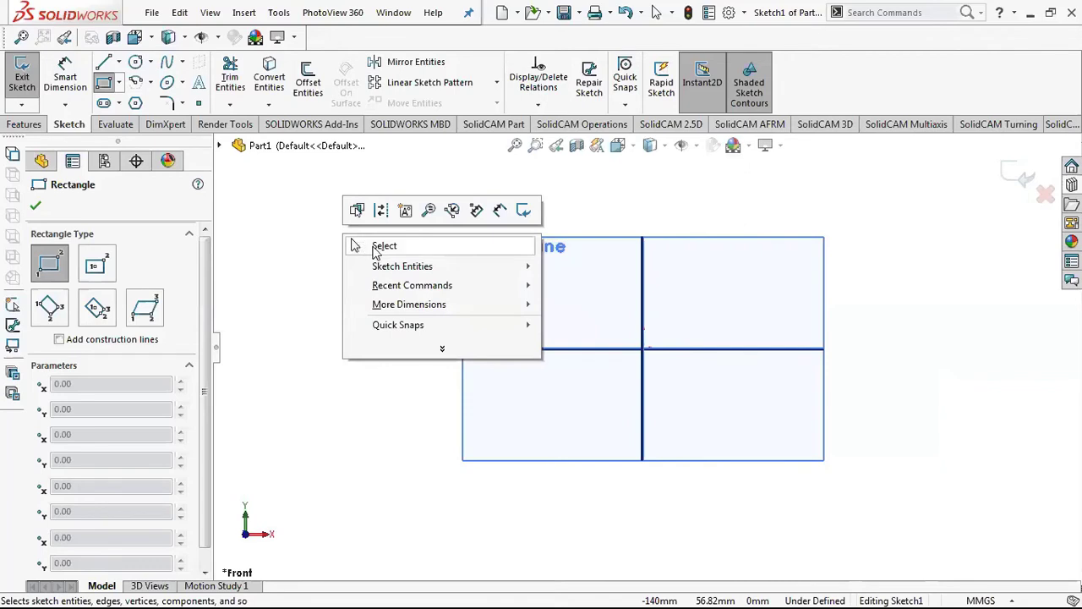
pyautogui.click(377, 248)
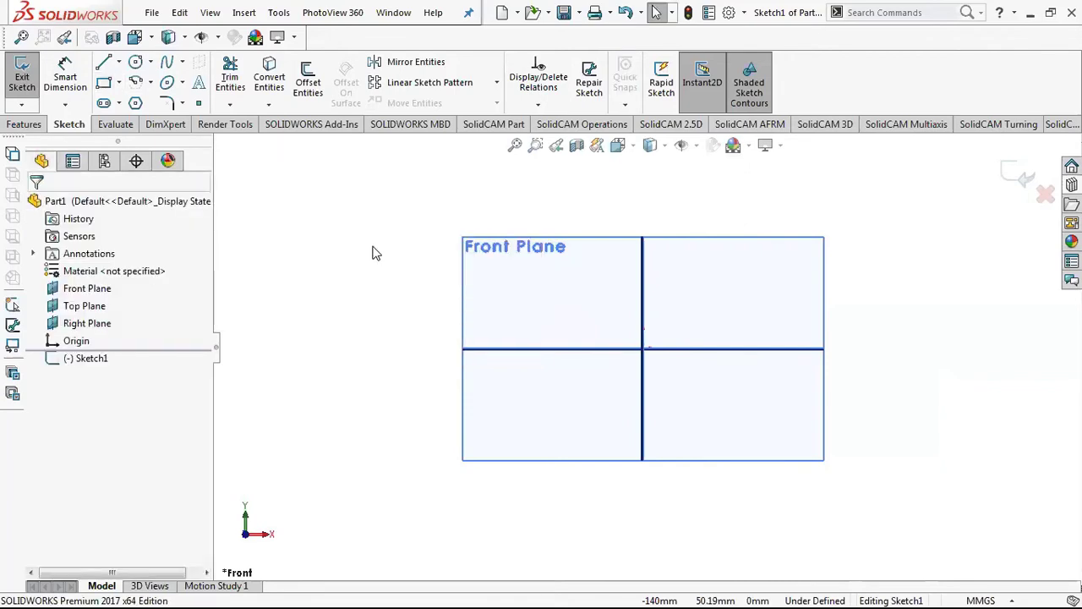
pyautogui.click(93, 295)
pyautogui.rightClick(93, 295)
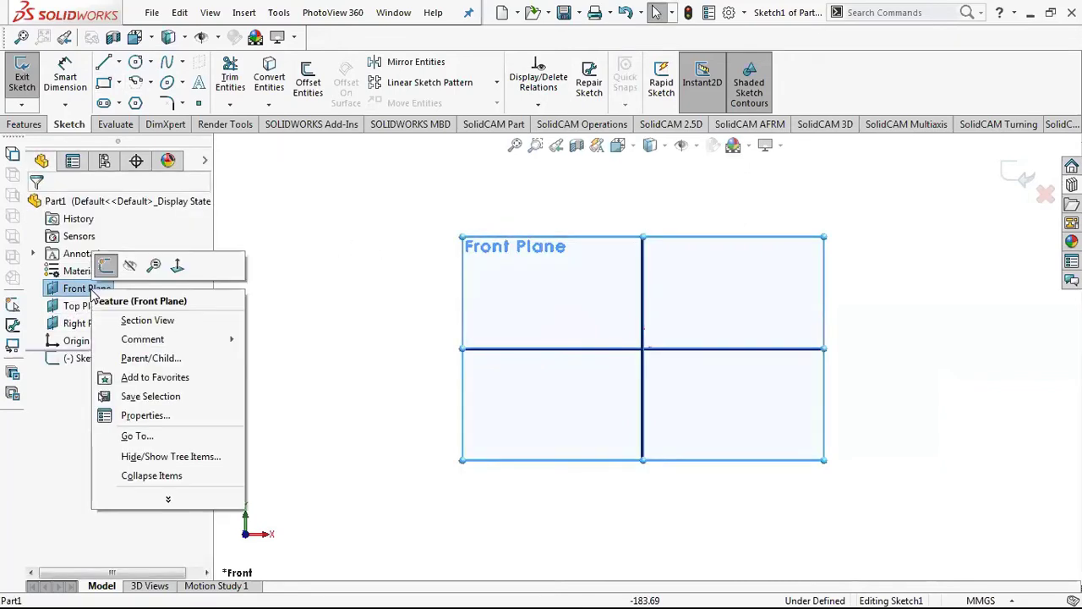
pyautogui.click(131, 269)
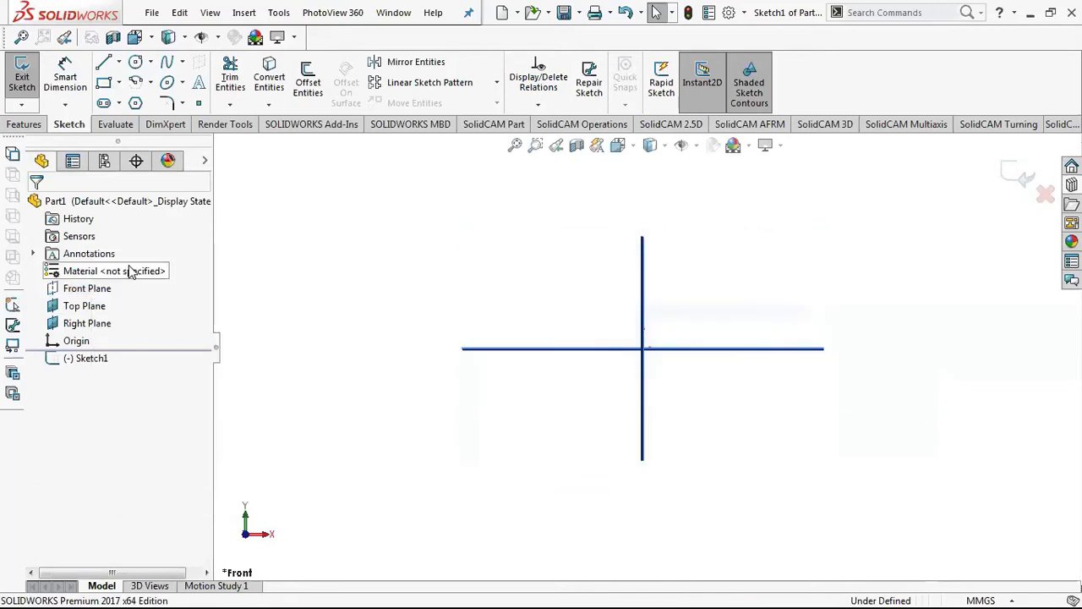
pyautogui.click(82, 309)
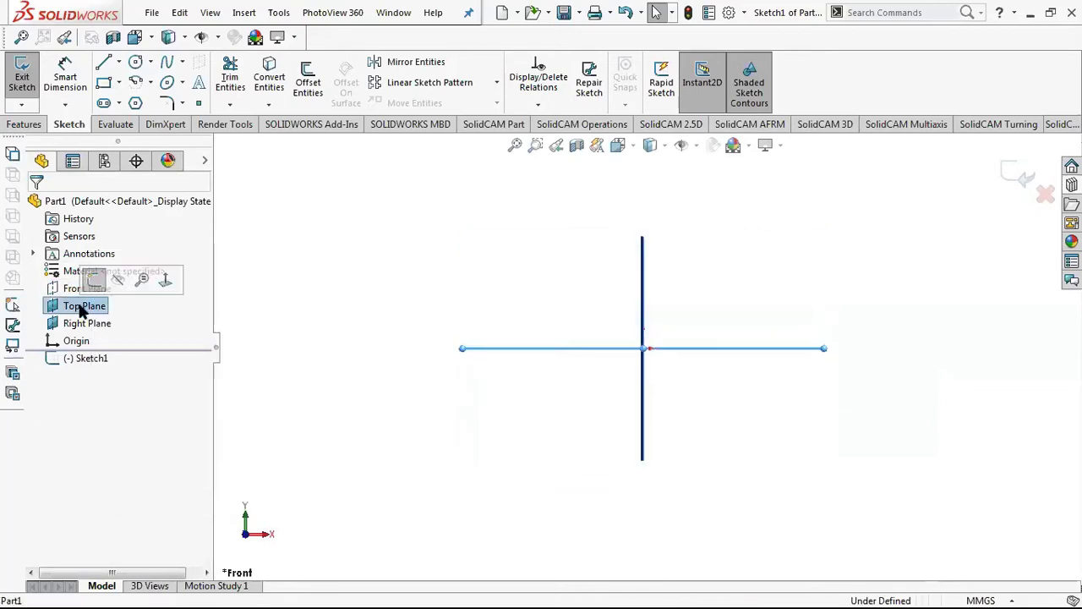
pyautogui.rightClick(82, 309)
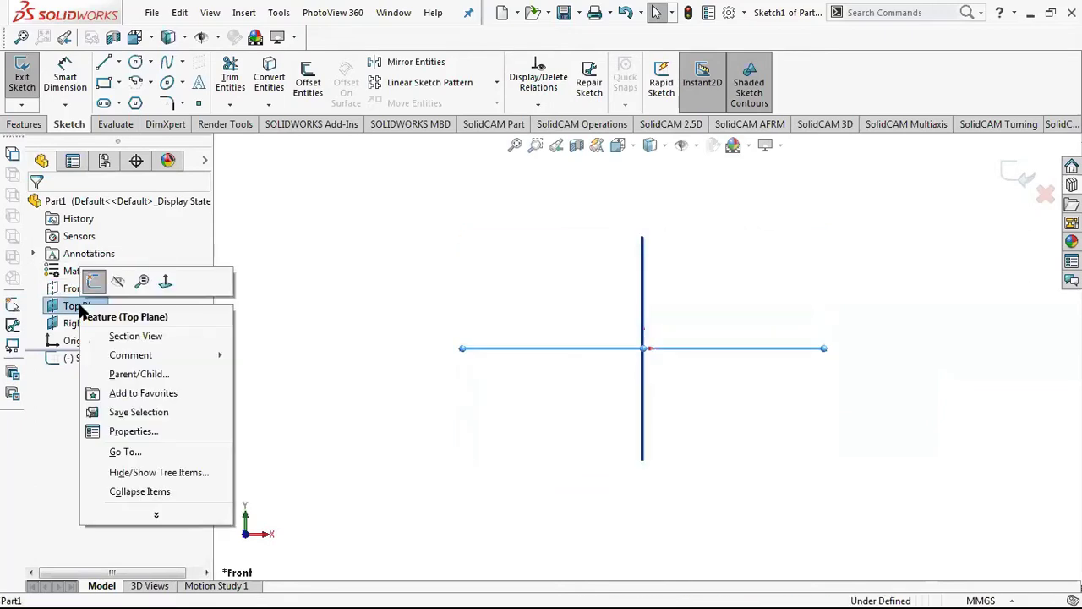
pyautogui.click(117, 281)
pyautogui.click(82, 323)
pyautogui.rightClick(85, 323)
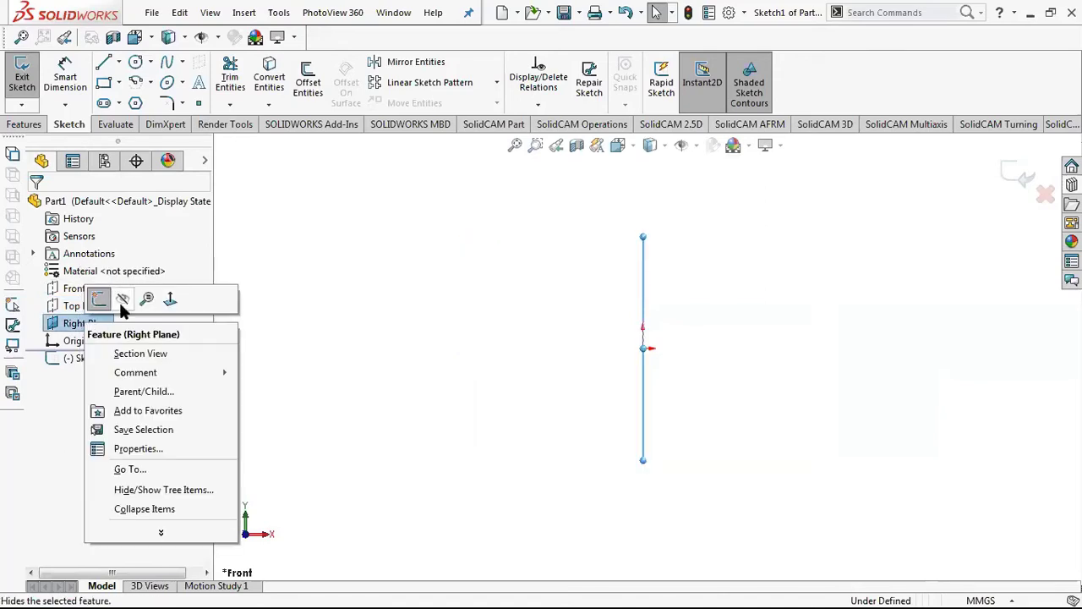
pyautogui.click(122, 299)
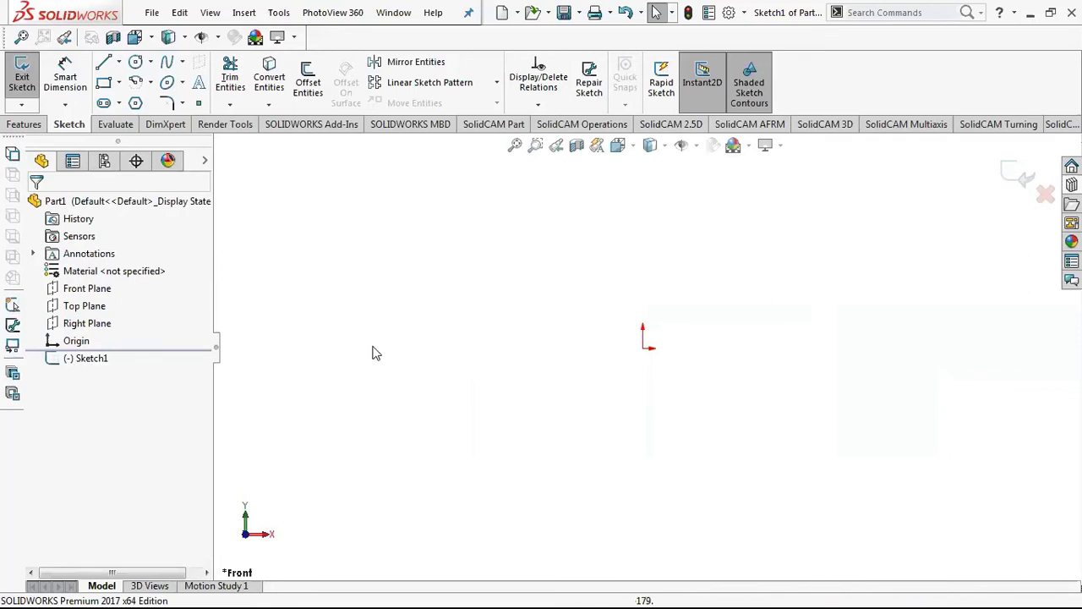
# - Draw a corner rectangle from the origin to an opposite corner, then exit the rectangle tool
pyautogui.press('s')
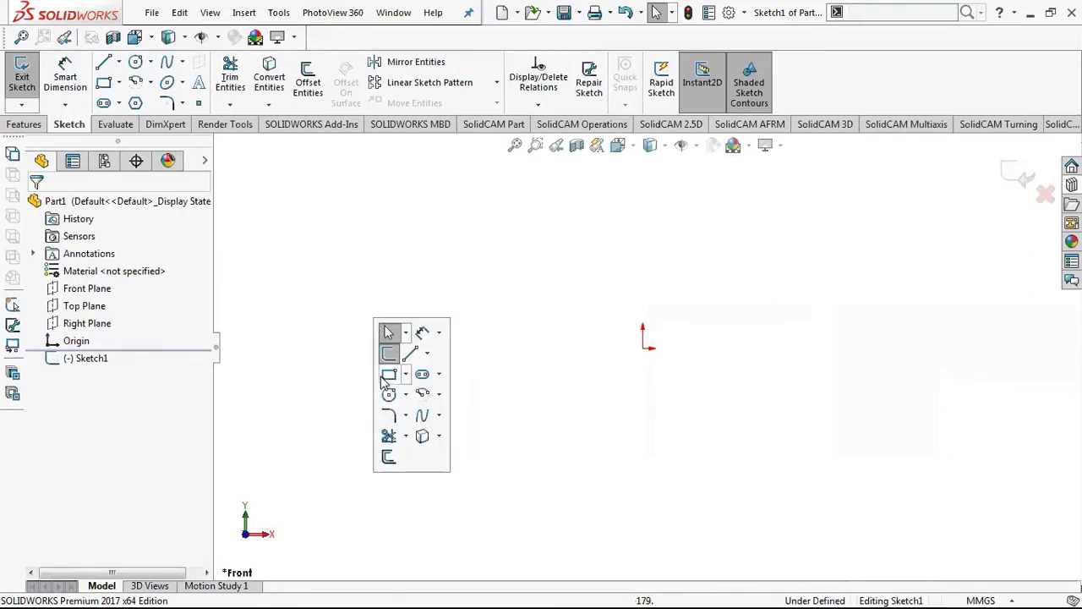
pyautogui.click(387, 377)
pyautogui.click(643, 348)
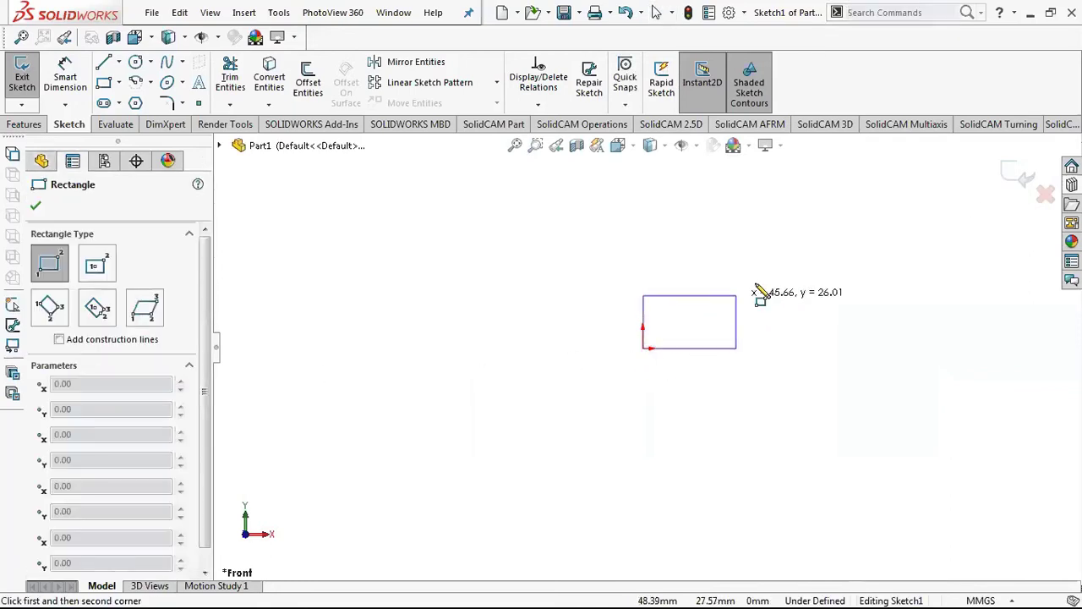
pyautogui.click(815, 252)
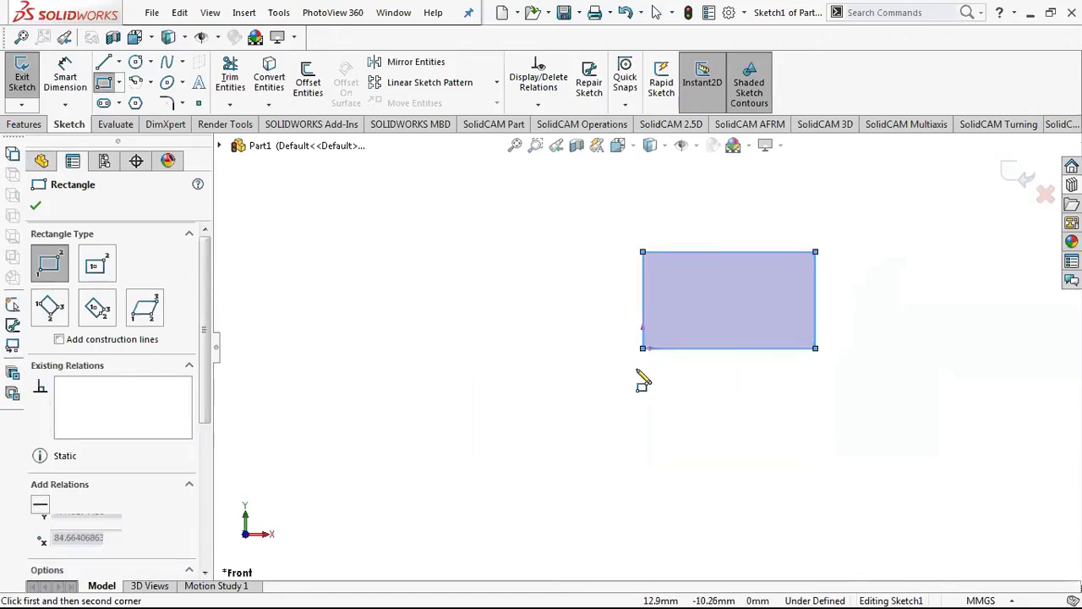
pyautogui.click(659, 348)
pyautogui.hotkey('ctrl', 'z')
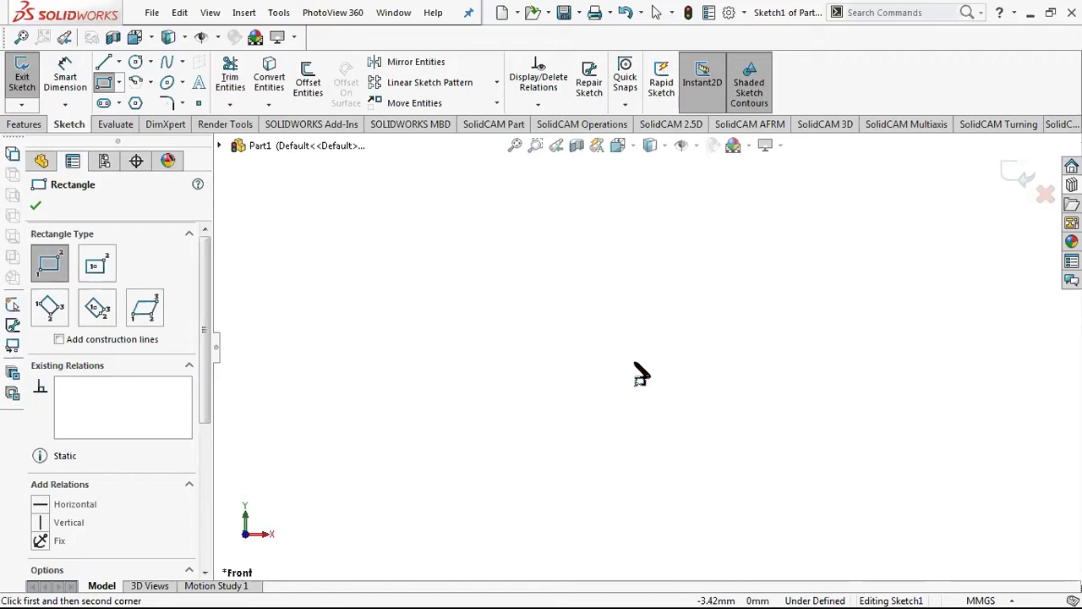
pyautogui.hotkey('ctrl', 'y')
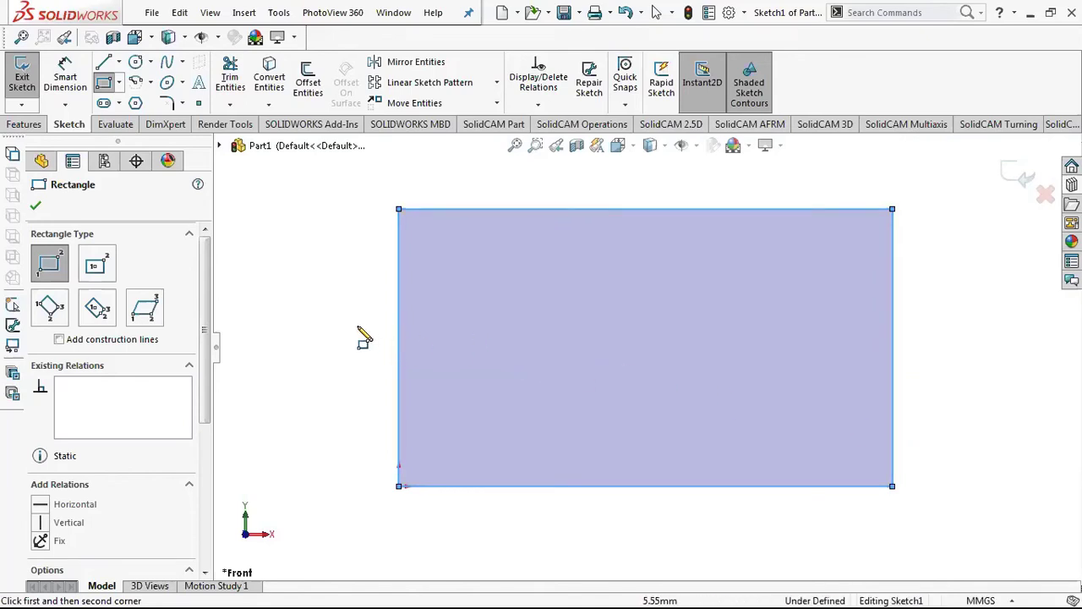
pyautogui.rightClick(350, 334)
pyautogui.click(389, 342)
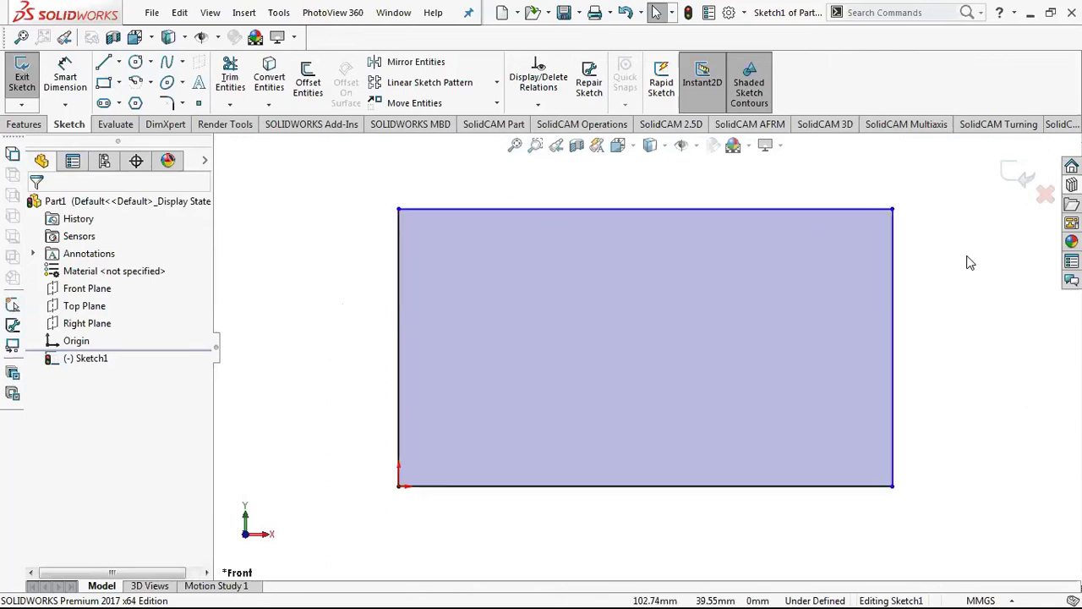
pyautogui.scroll(-3, 952, 341)
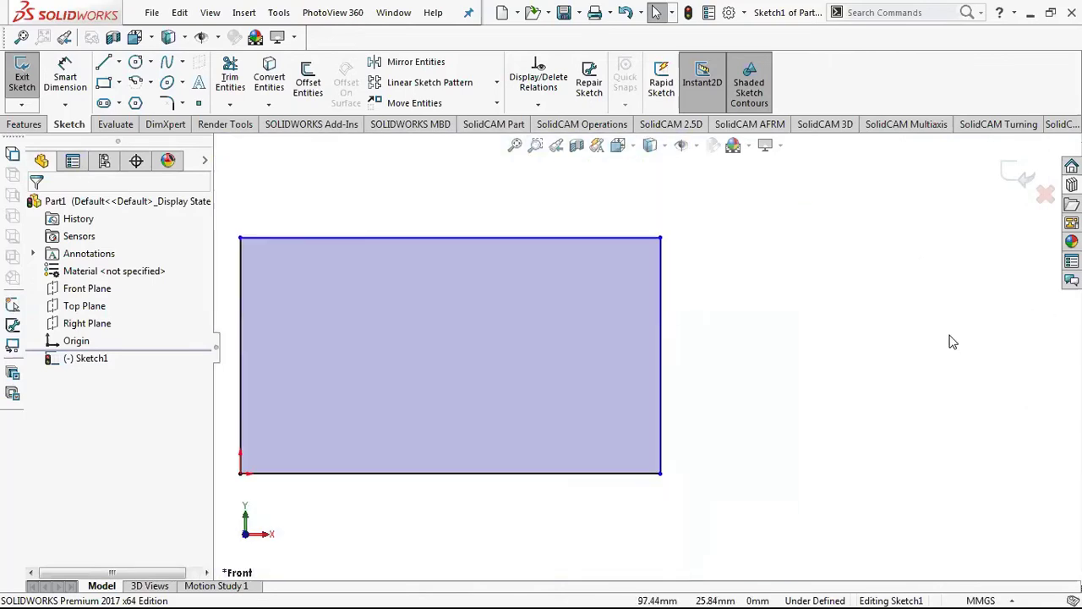
# - Switch the rectangle sketch to the Isometric view and zoom out
pyautogui.click(633, 145)
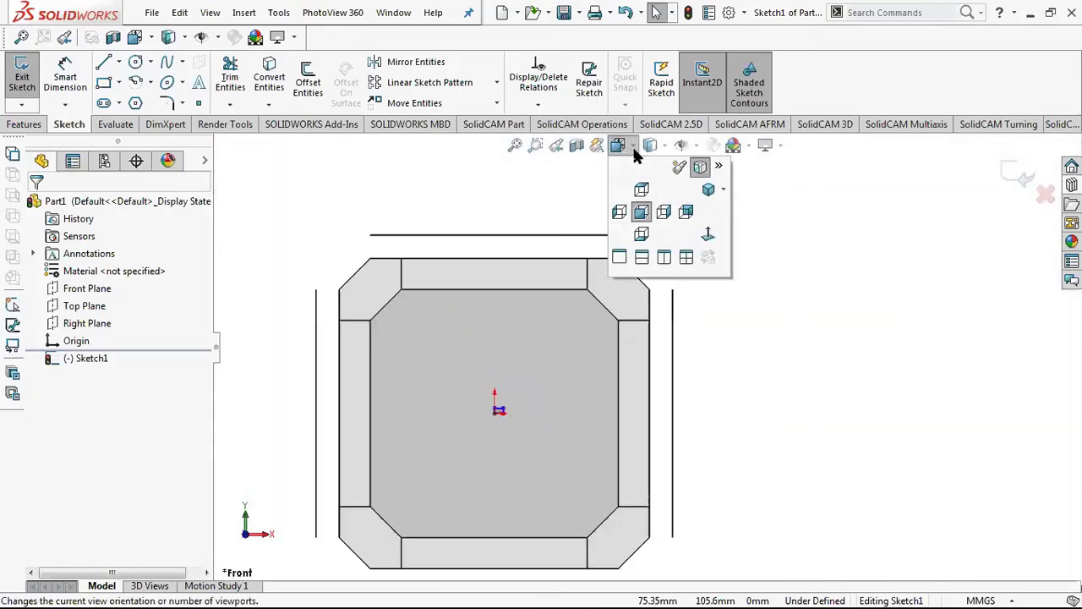
pyautogui.click(708, 190)
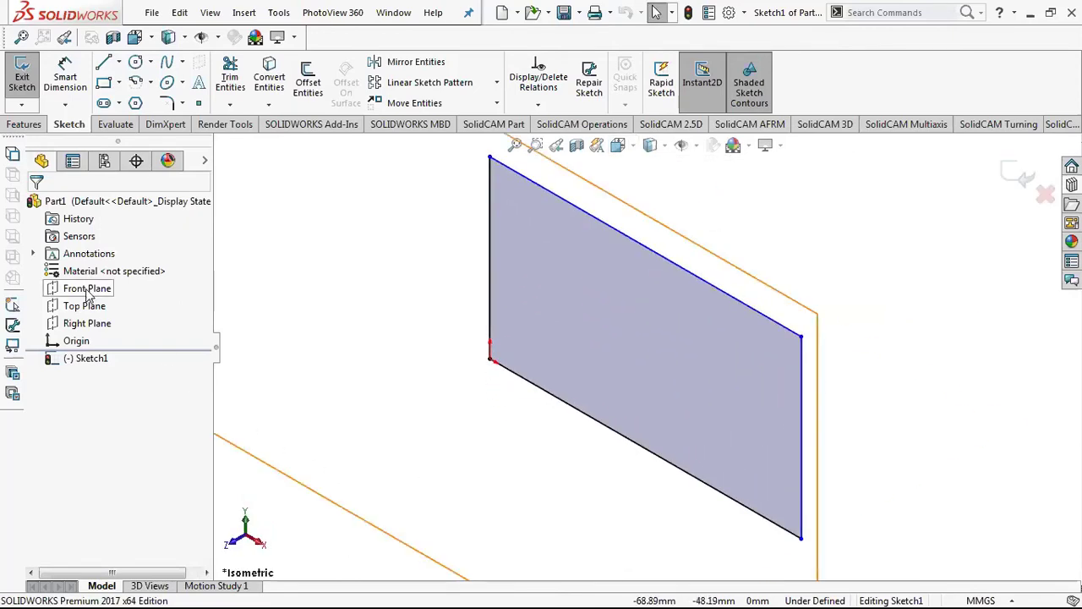
pyautogui.scroll(-3, 377, 377)
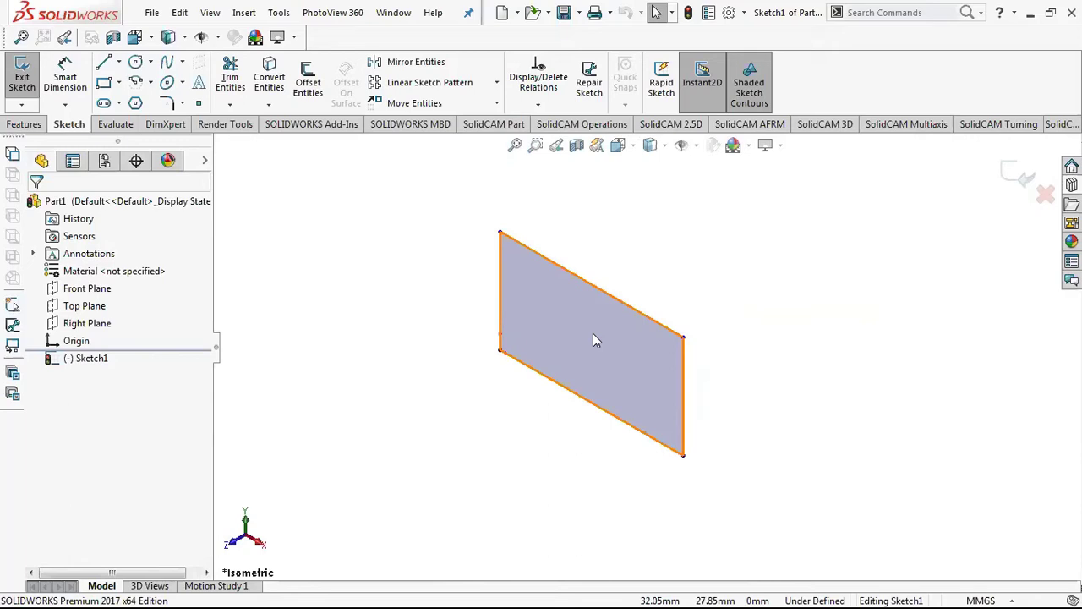
pyautogui.click(593, 334)
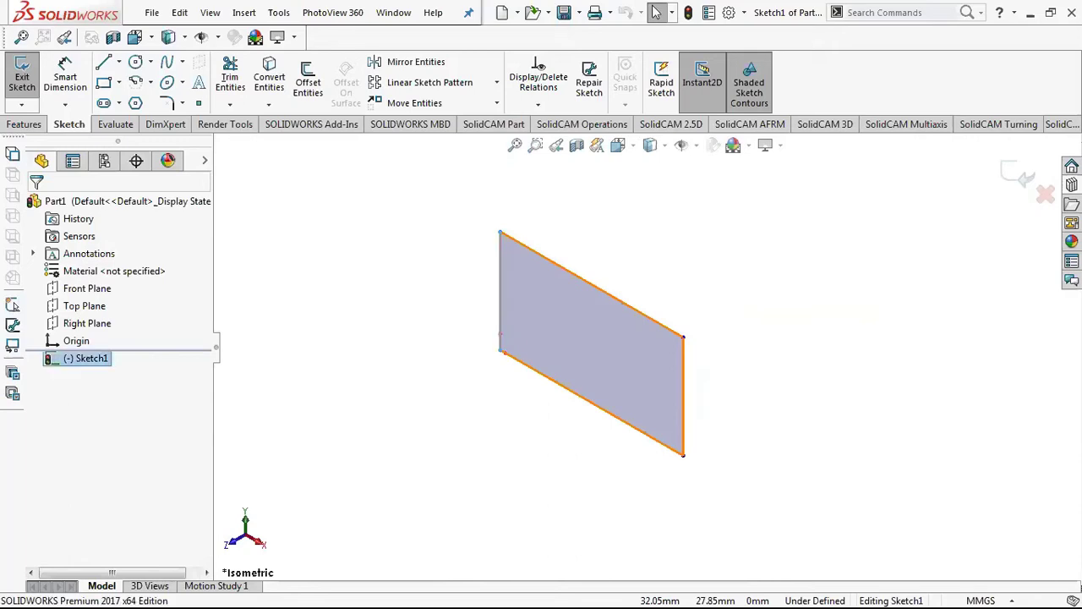
pyautogui.click(427, 383)
pyautogui.click(558, 322)
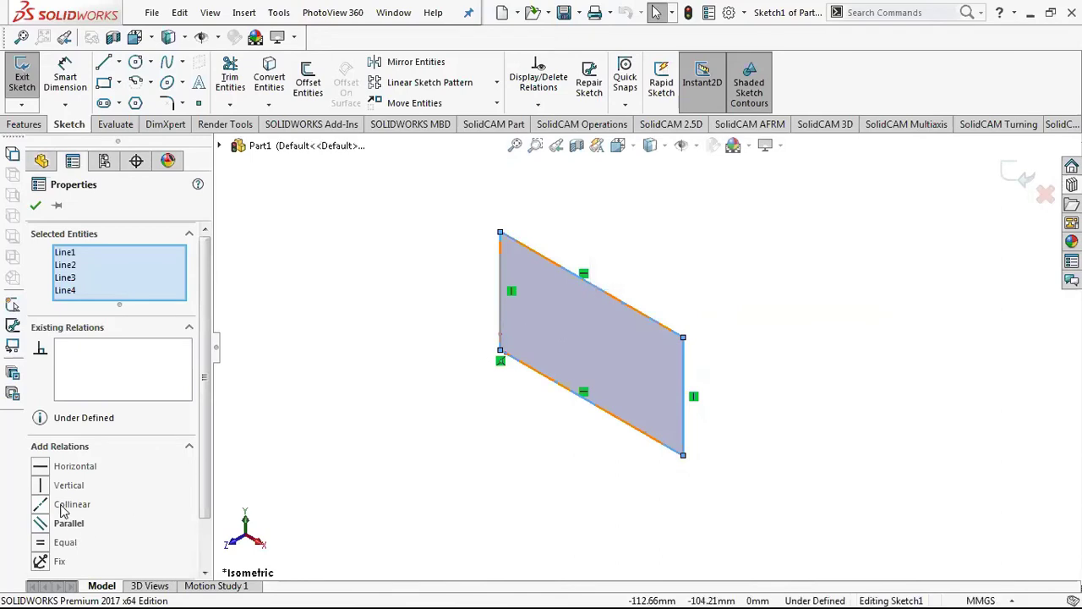
pyautogui.scroll(-2, 64, 505)
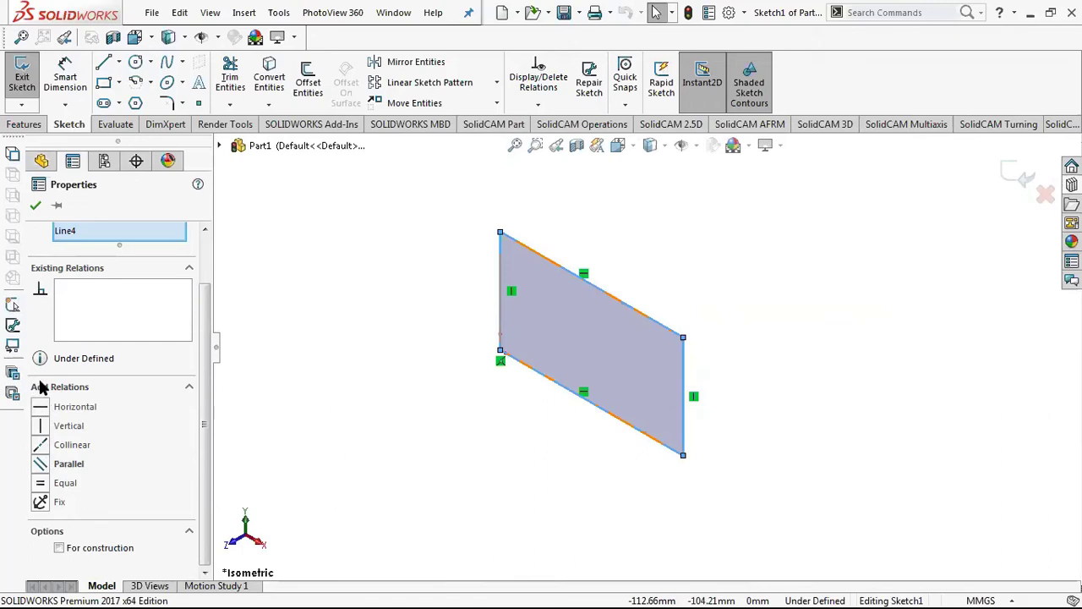
pyautogui.click(388, 328)
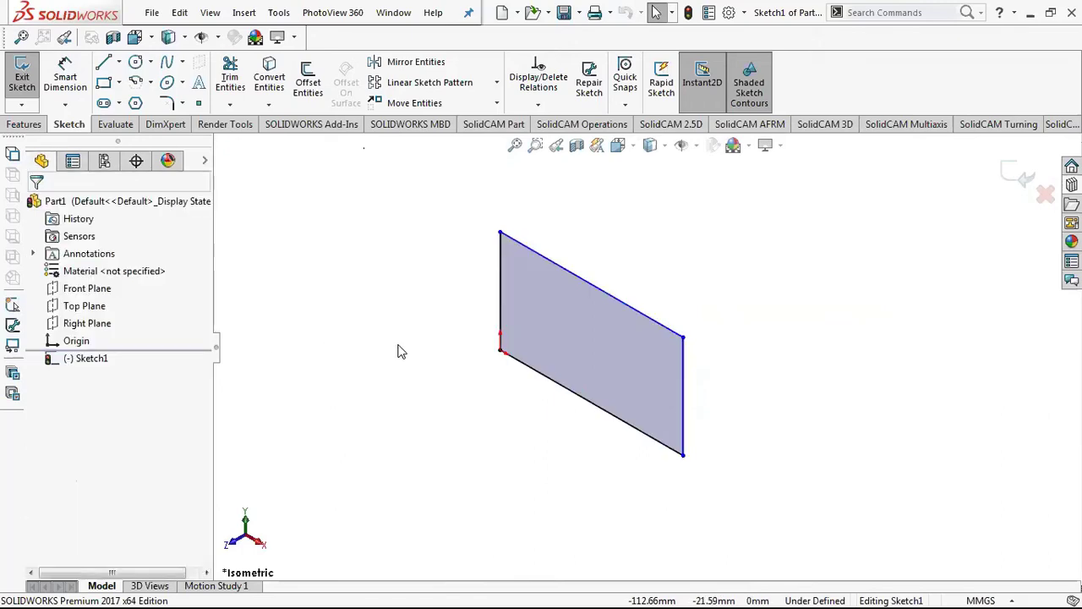
pyautogui.click(93, 361)
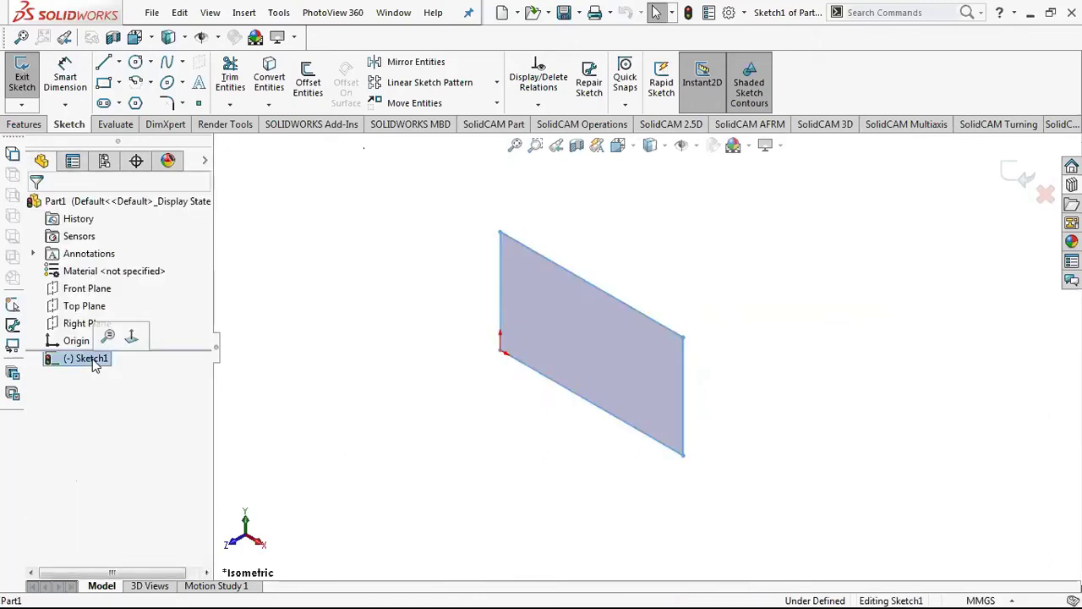
pyautogui.click(424, 392)
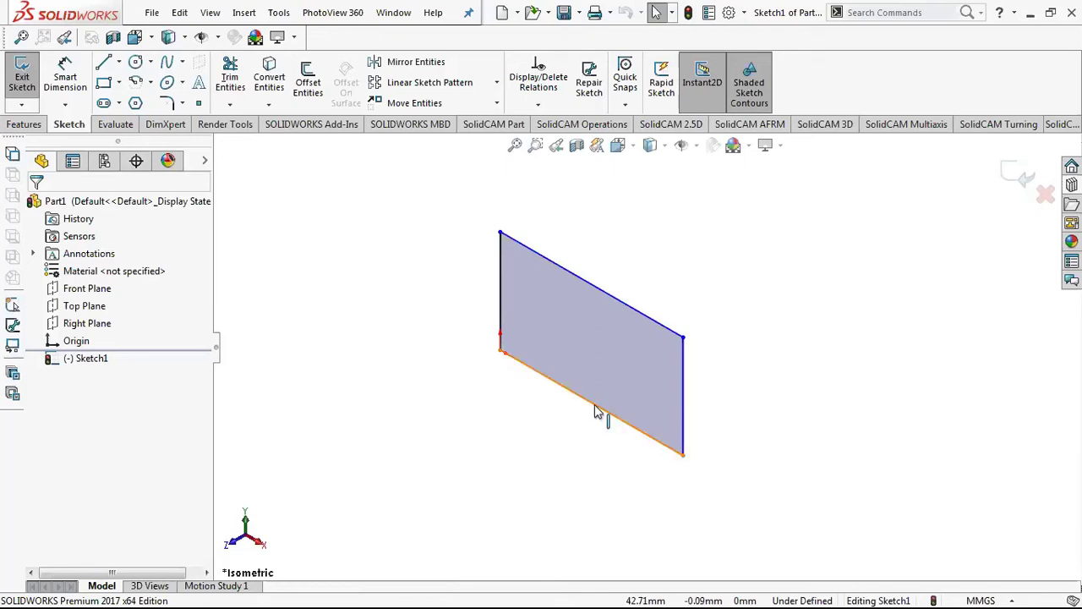
pyautogui.click(596, 412)
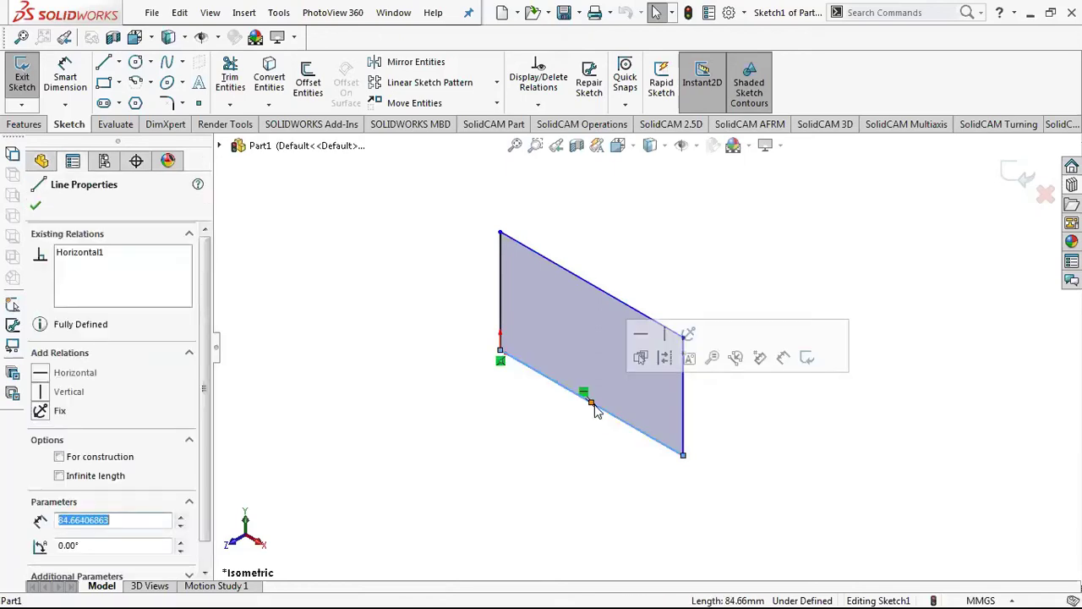
pyautogui.click(525, 438)
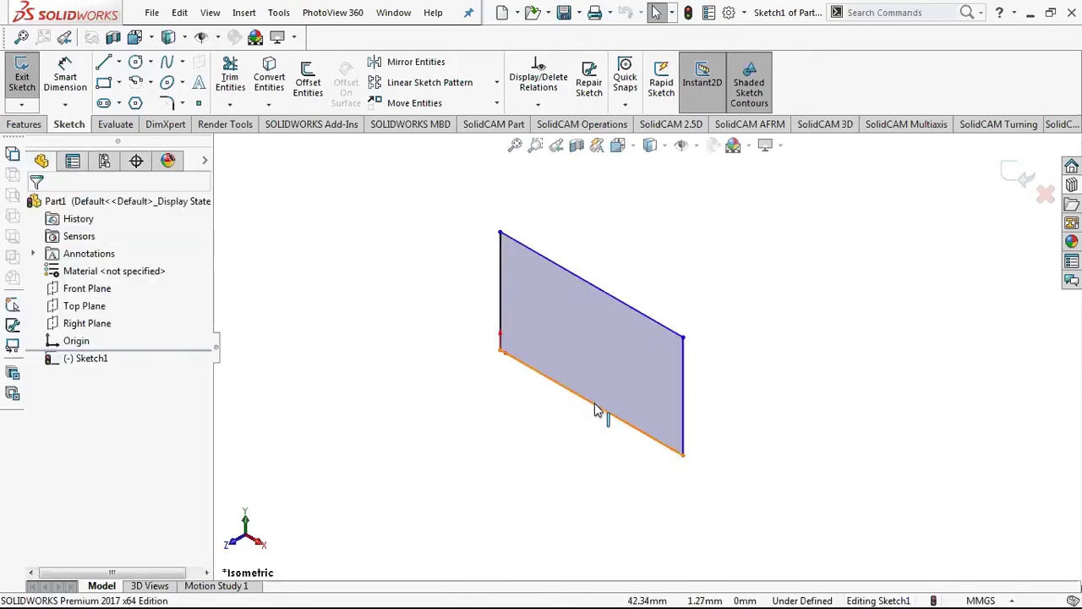
pyautogui.click(605, 413)
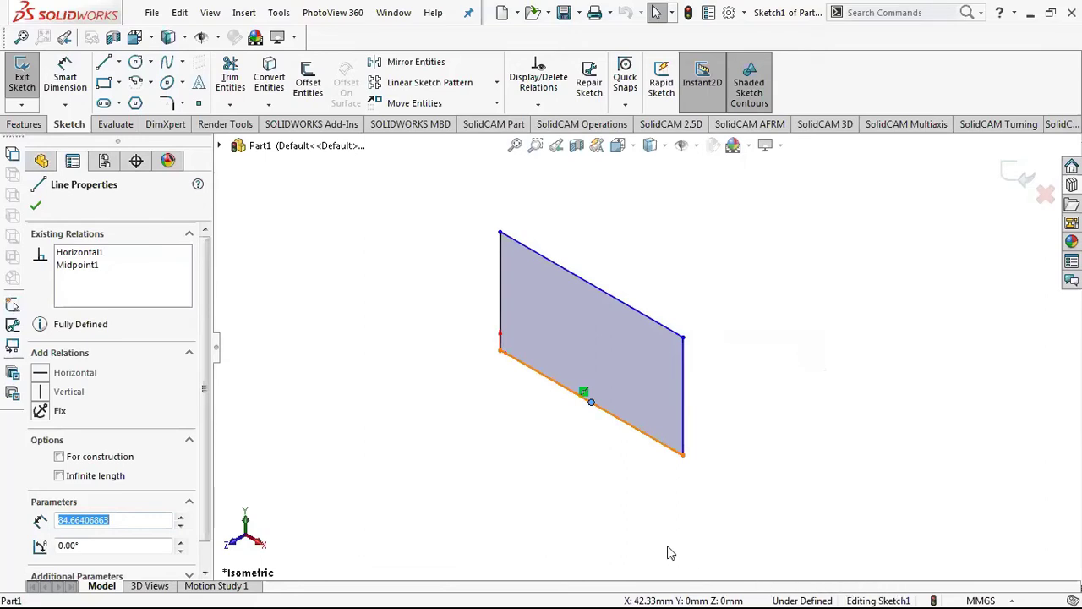
pyautogui.click(739, 466)
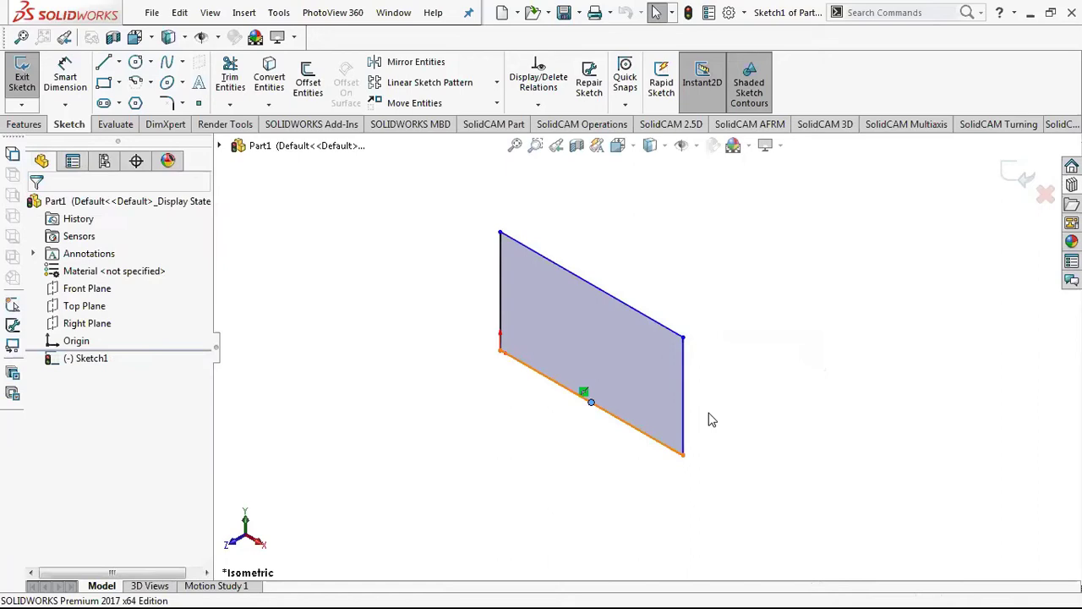
pyautogui.click(684, 372)
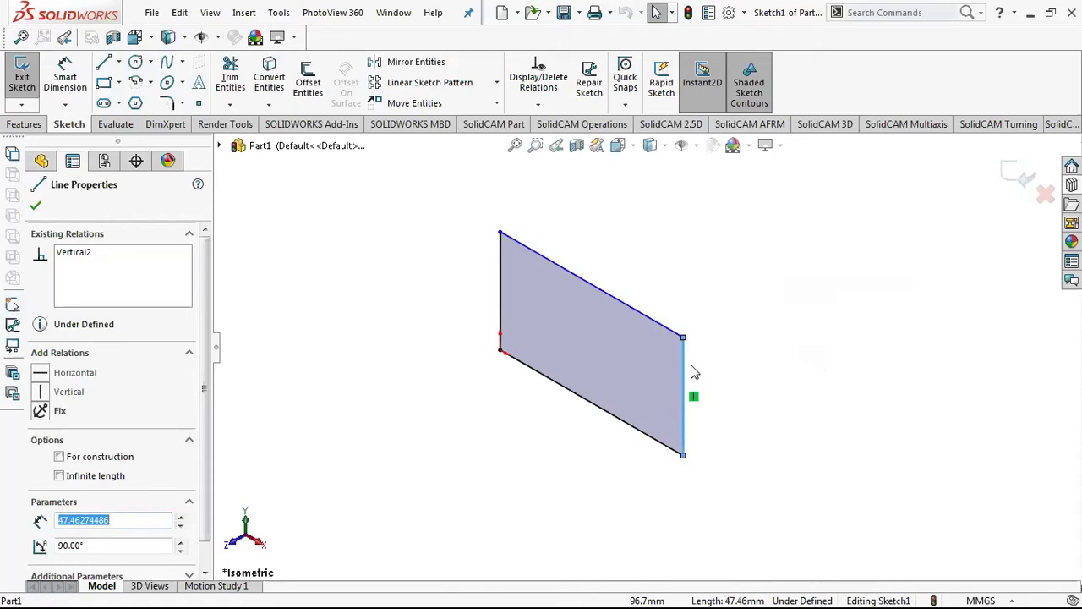
pyautogui.click(723, 368)
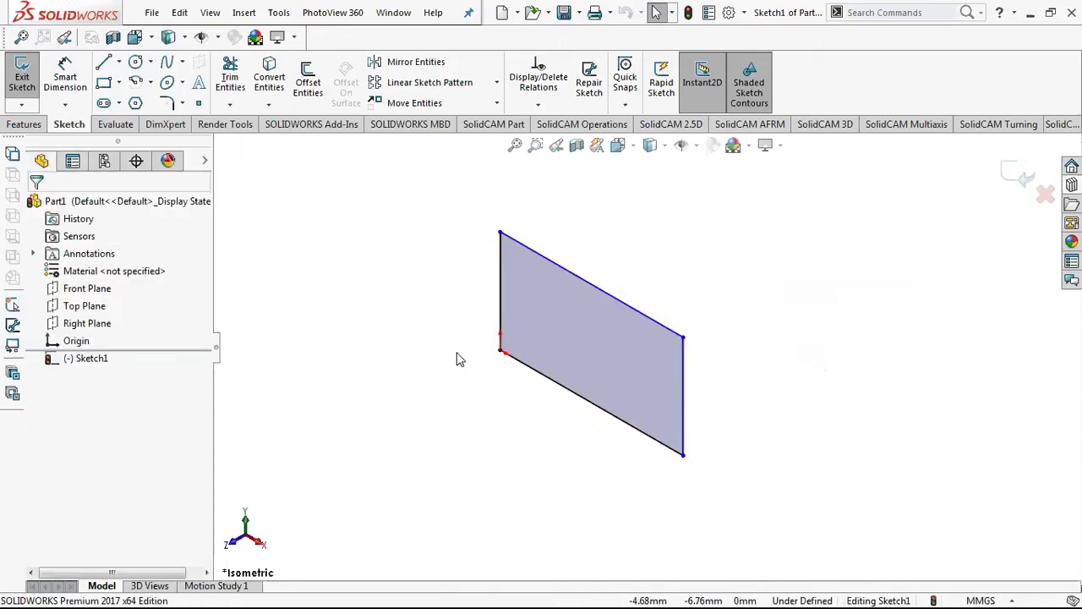
pyautogui.click(501, 402)
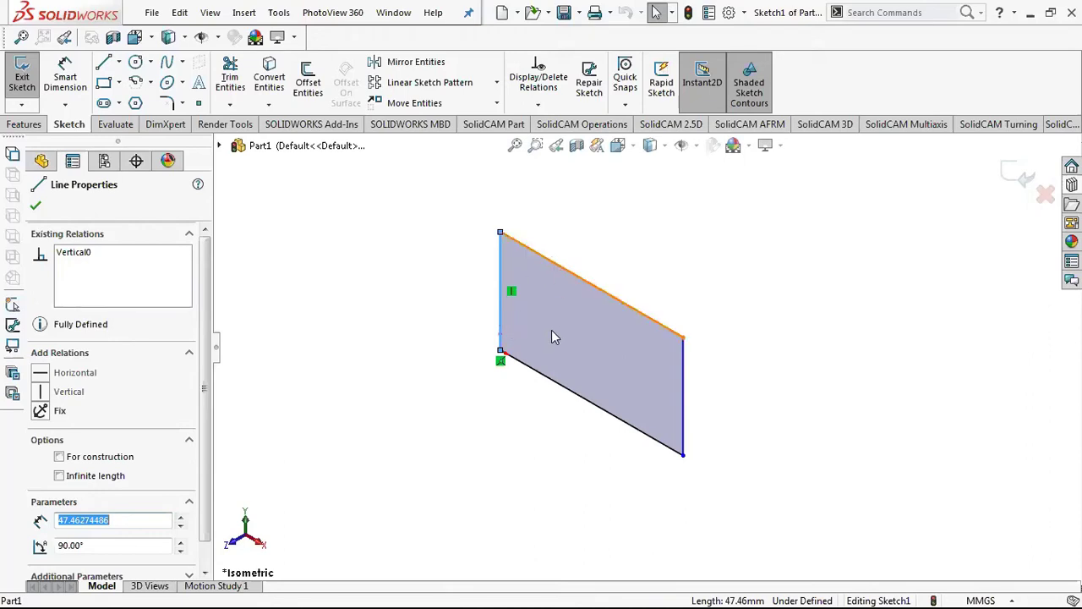
pyautogui.click(423, 290)
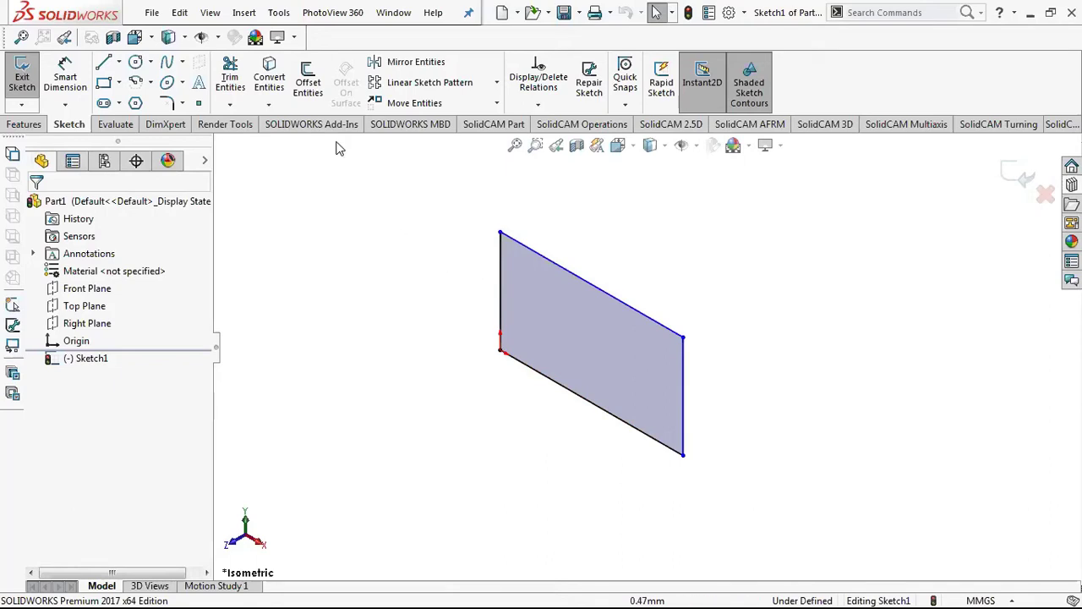
# - In Tools > Customize keyboard shortcuts, search 'meas' and confirm Measure is assigned Q
pyautogui.click(279, 12)
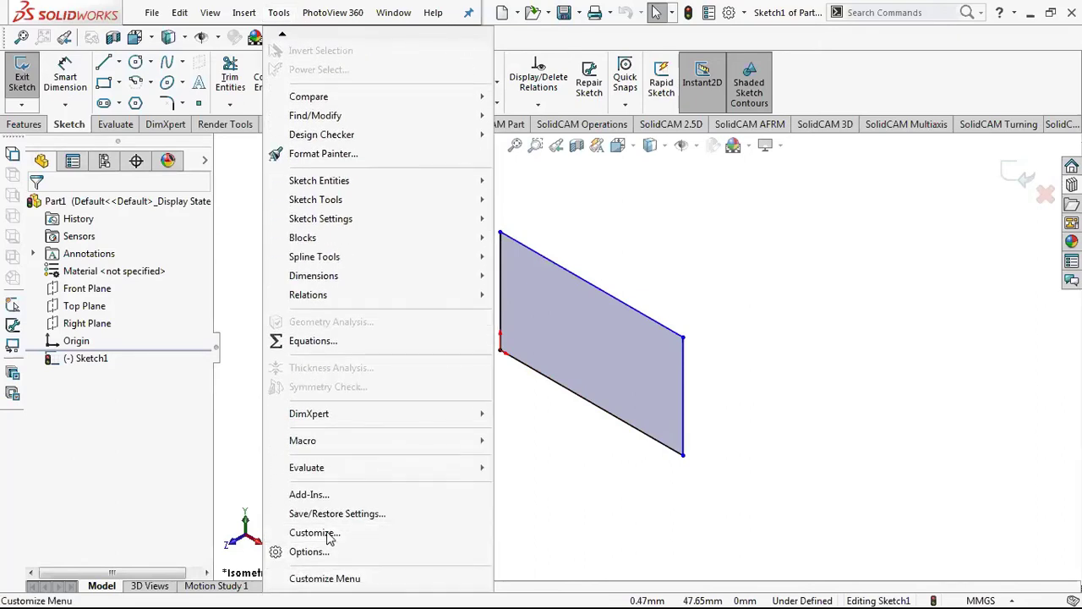
pyautogui.click(329, 535)
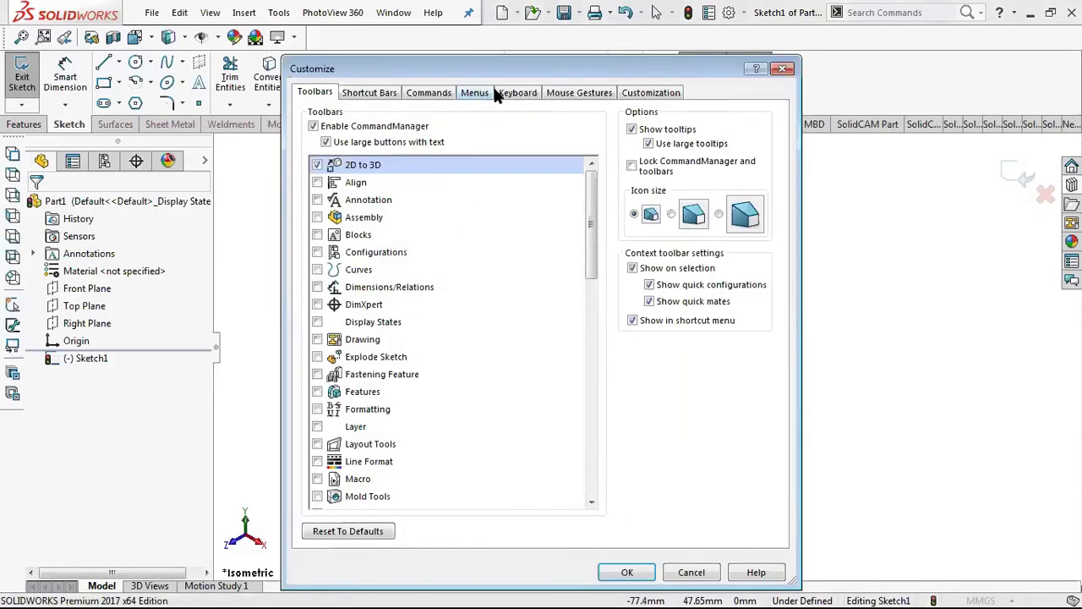
pyautogui.click(519, 93)
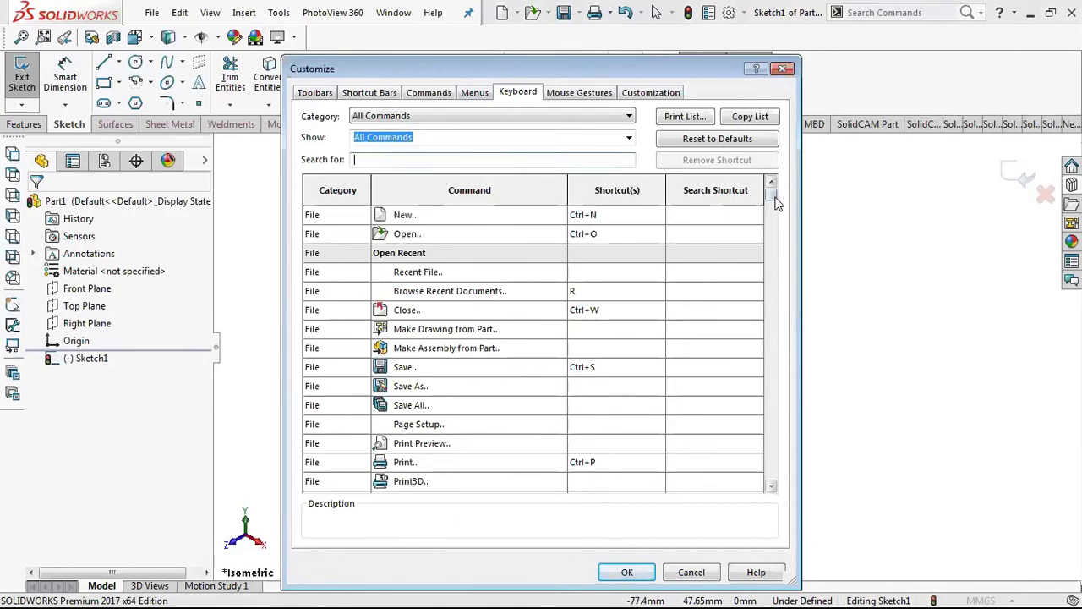
pyautogui.moveTo(771, 194)
pyautogui.mouseDown()
pyautogui.moveTo(783, 304)
pyautogui.moveTo(772, 194)
pyautogui.mouseUp()
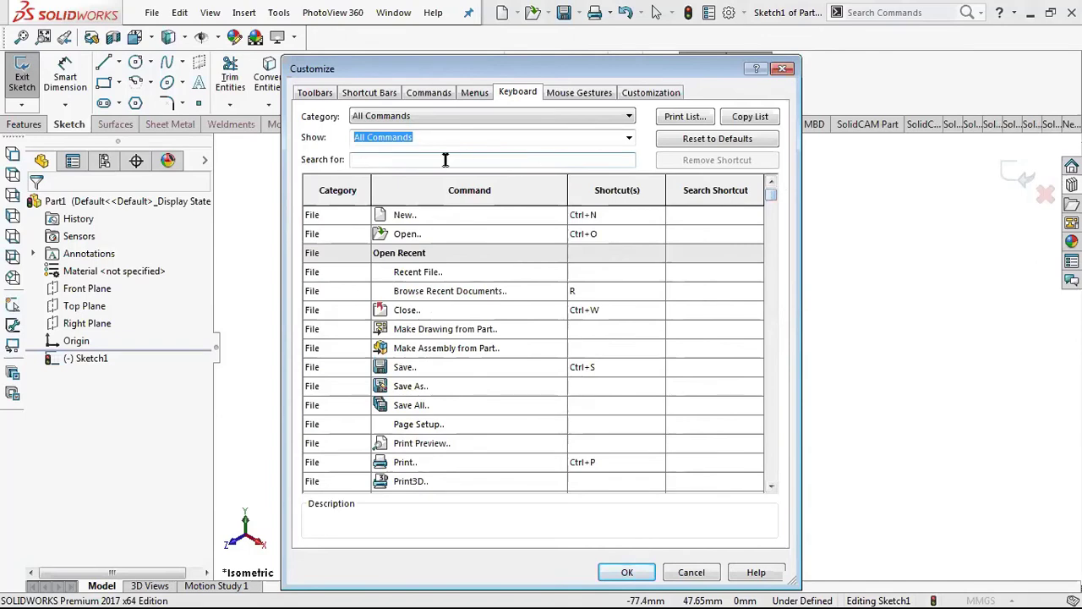
pyautogui.write('meas')
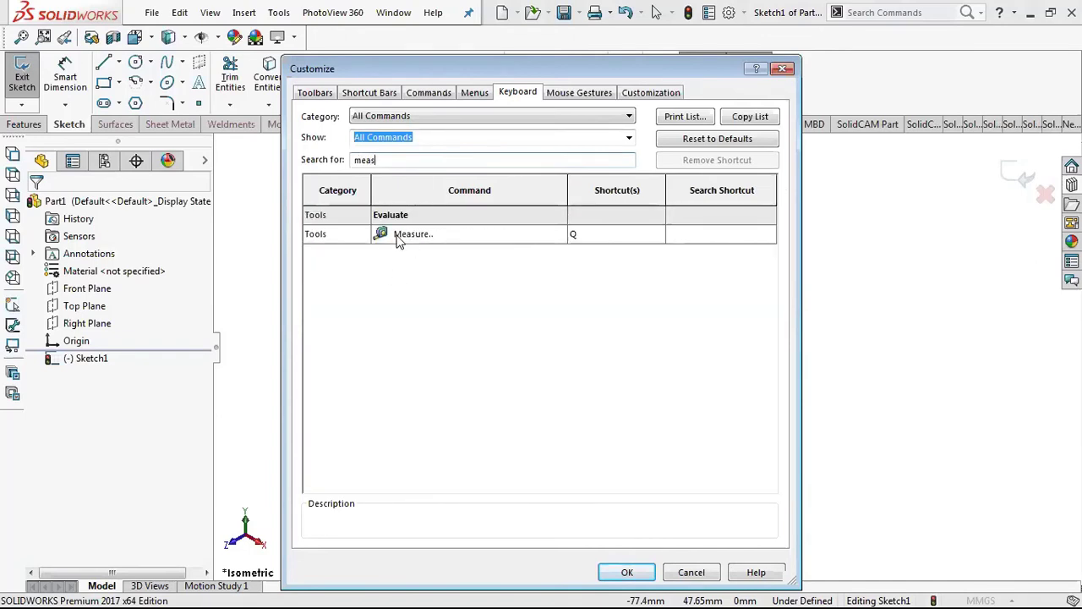
pyautogui.click(613, 238)
pyautogui.click(597, 236)
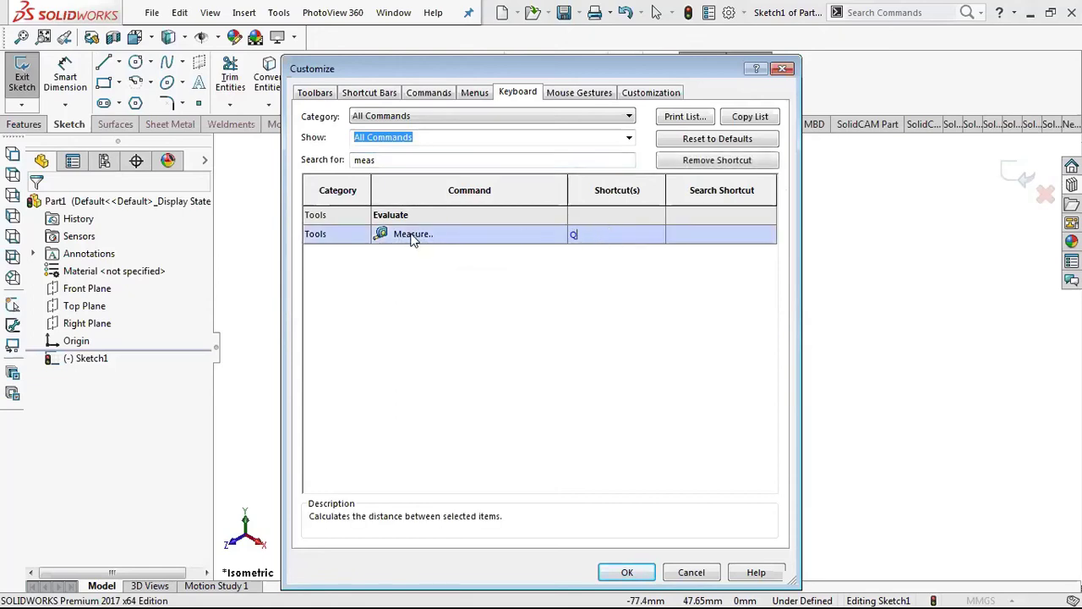
pyautogui.click(572, 237)
pyautogui.press('BackSpace')
pyautogui.press('Return')
pyautogui.click(583, 234)
# - Search 'normal' and assign W as the Normal To shortcut
pyautogui.moveTo(394, 159); pyautogui.dragTo(343, 159)
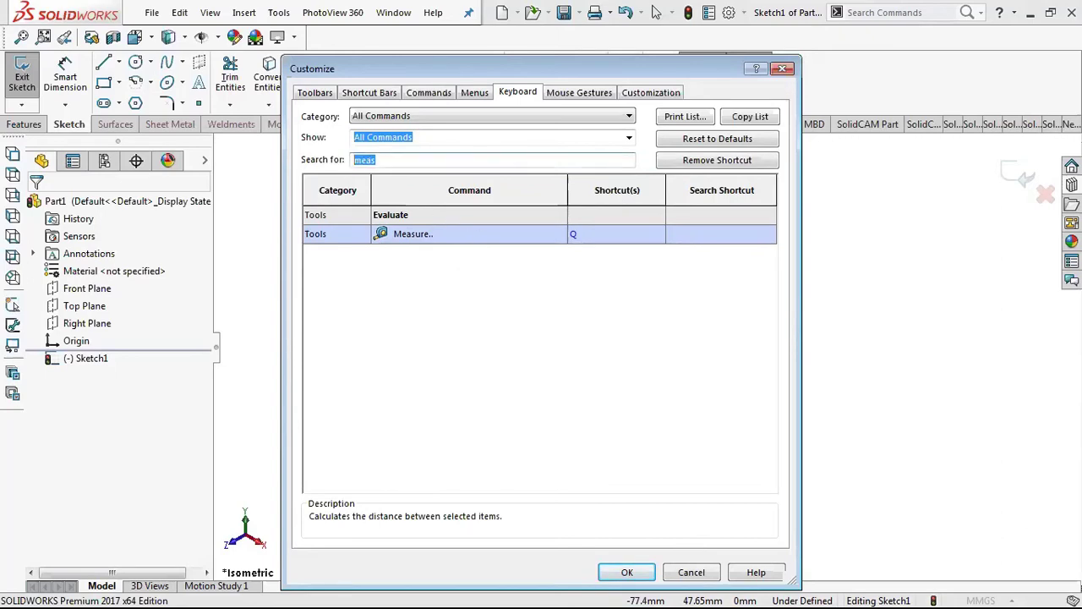
pyautogui.write('normal')
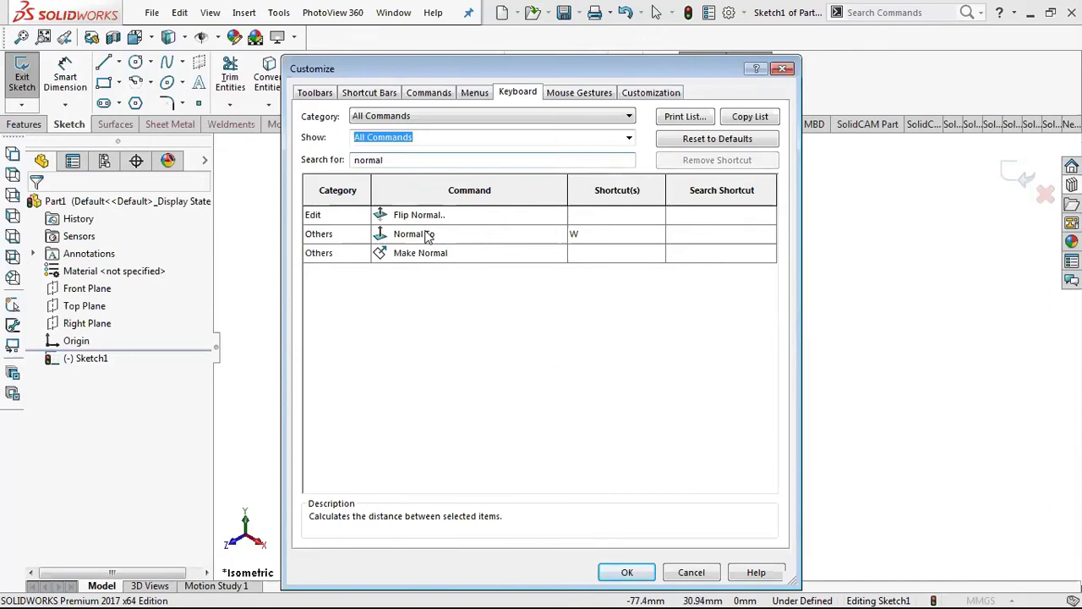
pyautogui.click(583, 236)
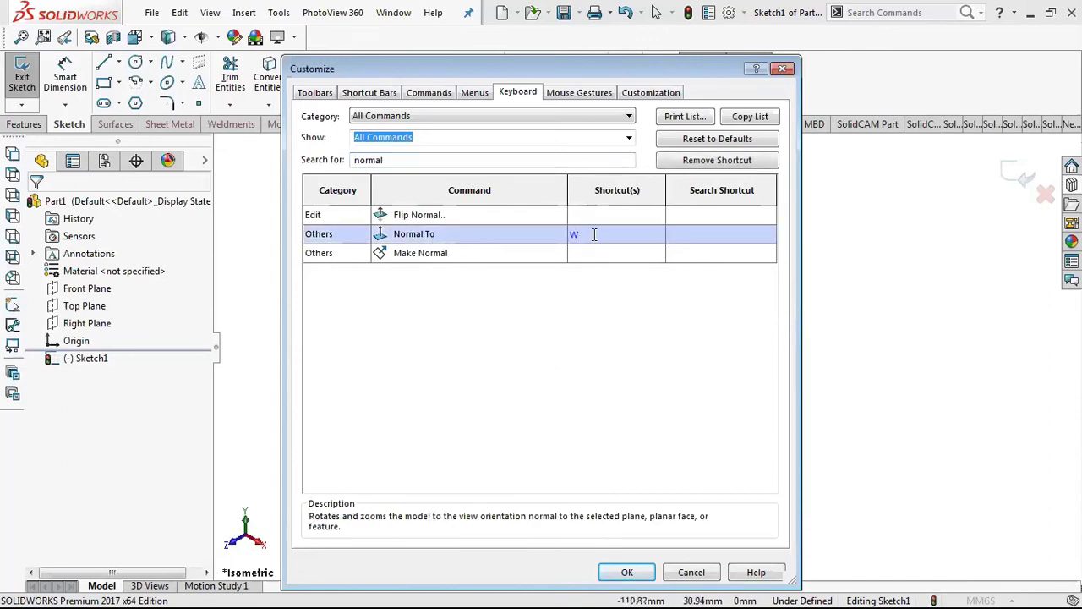
pyautogui.press('BackSpace')
pyautogui.press('w')
# - Close Customize with OK and view the rectangle normal to its sketch plane
pyautogui.click(651, 574)
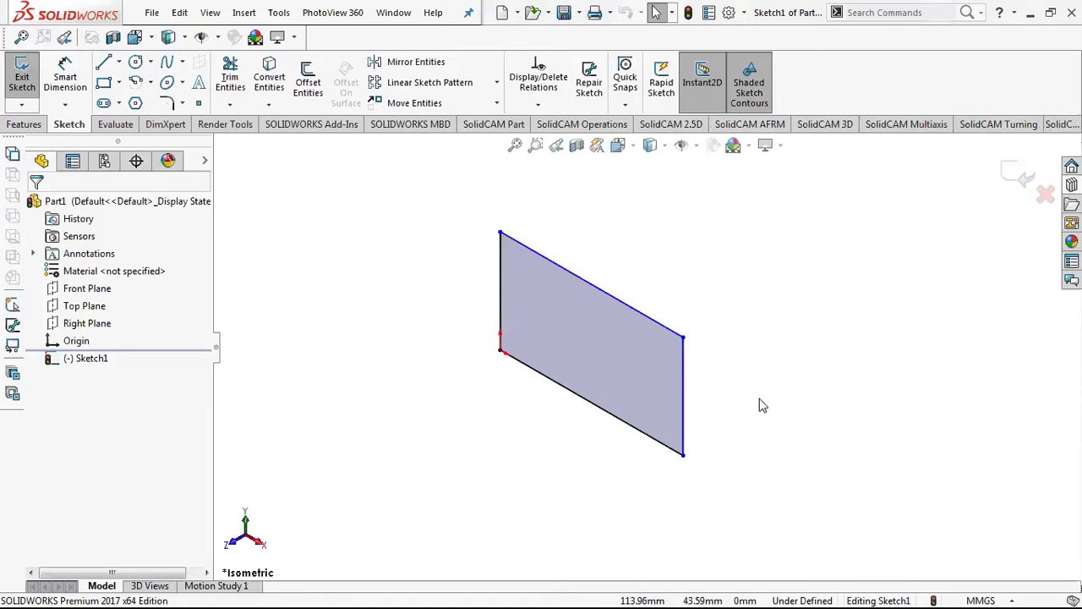
pyautogui.scroll(3, 708, 399)
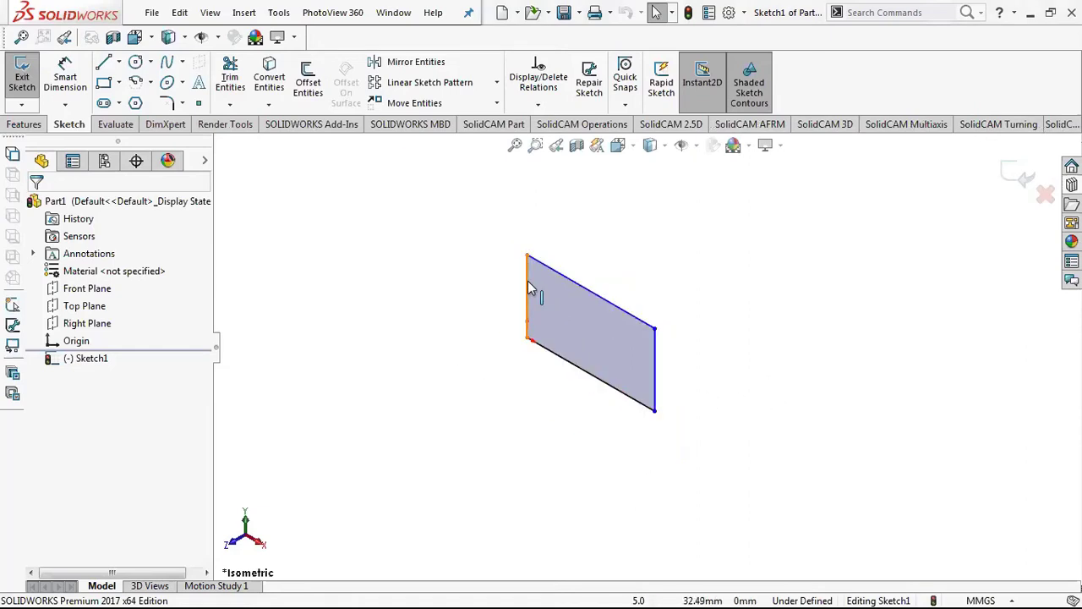
pyautogui.click(530, 326)
pyautogui.hotkey('ctrl', '1')
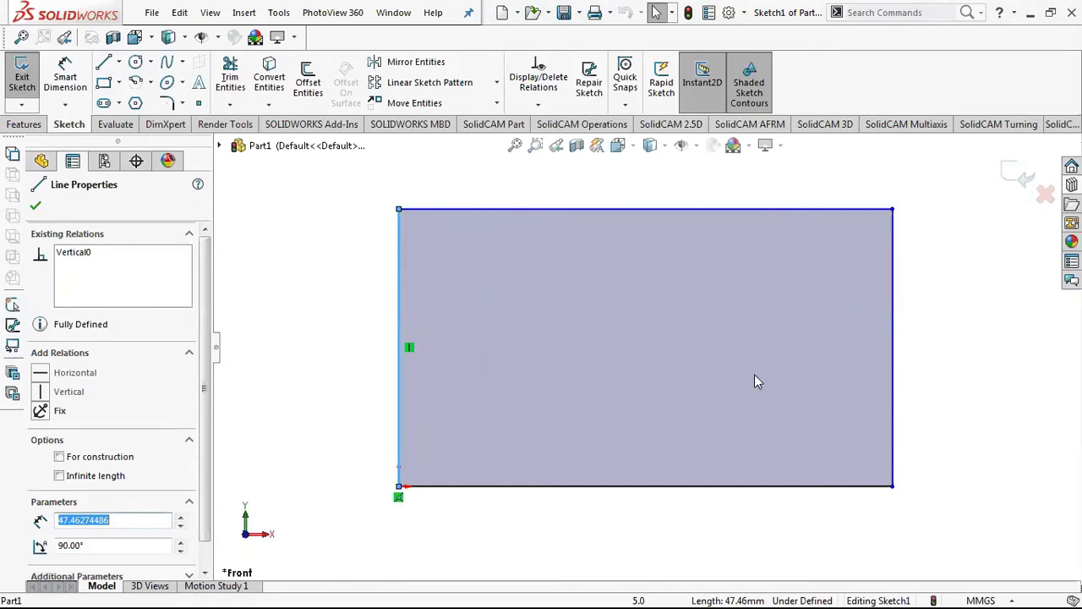
# - Orbit around the rectangle, then return to the straight-on front view
pyautogui.moveTo(518, 370); pyautogui.dragTo(573, 483, button='middle')
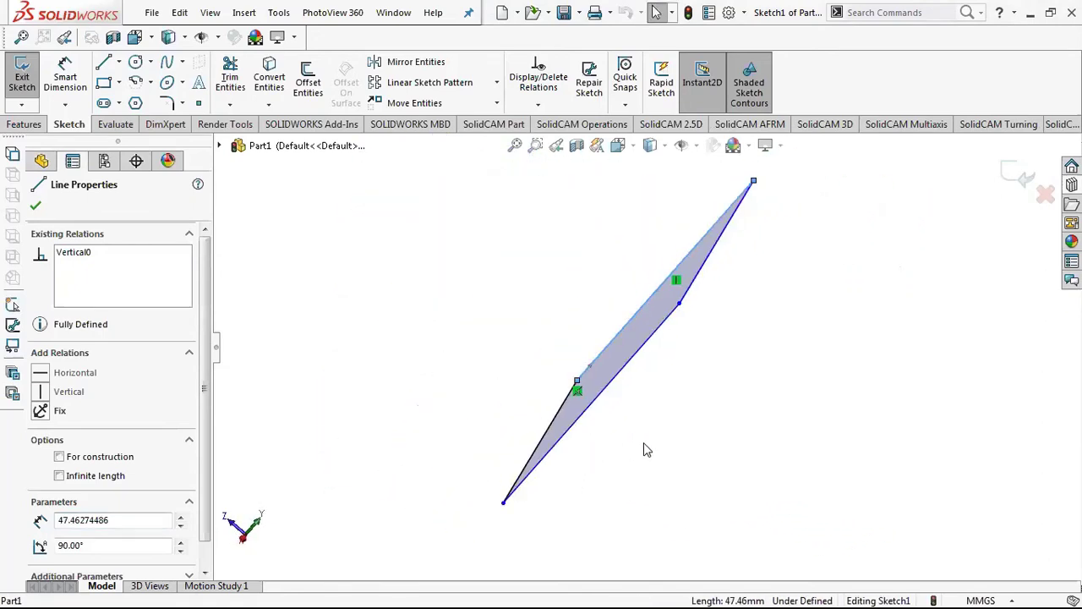
pyautogui.moveTo(643, 442)
pyautogui.mouseDown(button='middle')
pyautogui.moveTo(520, 352)
pyautogui.moveTo(510, 367)
pyautogui.mouseUp(button='middle')
pyautogui.click(514, 355)
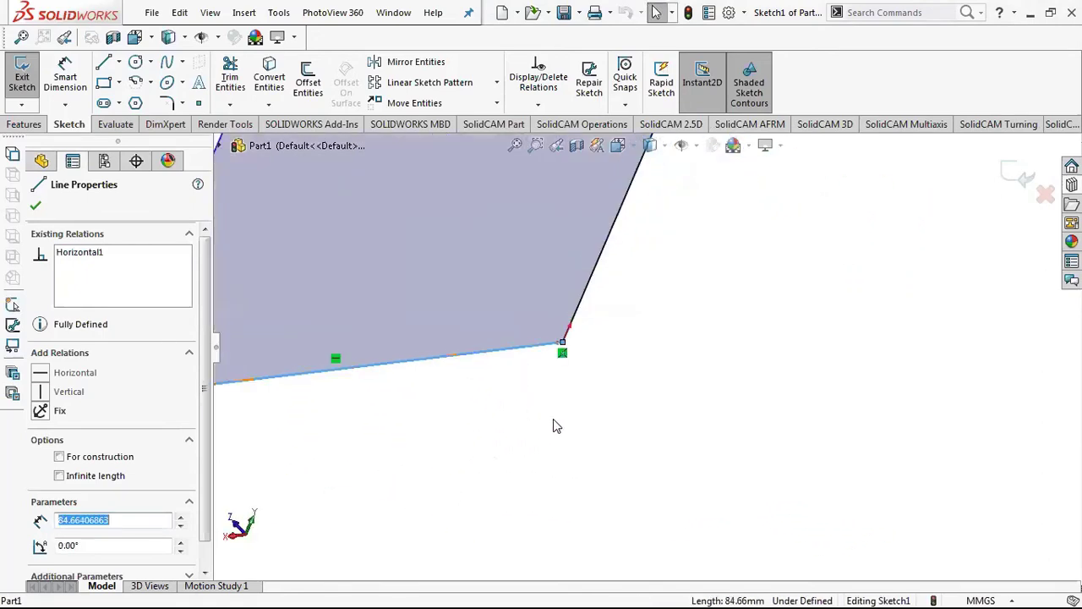
pyautogui.hotkey('ctrl', '8')
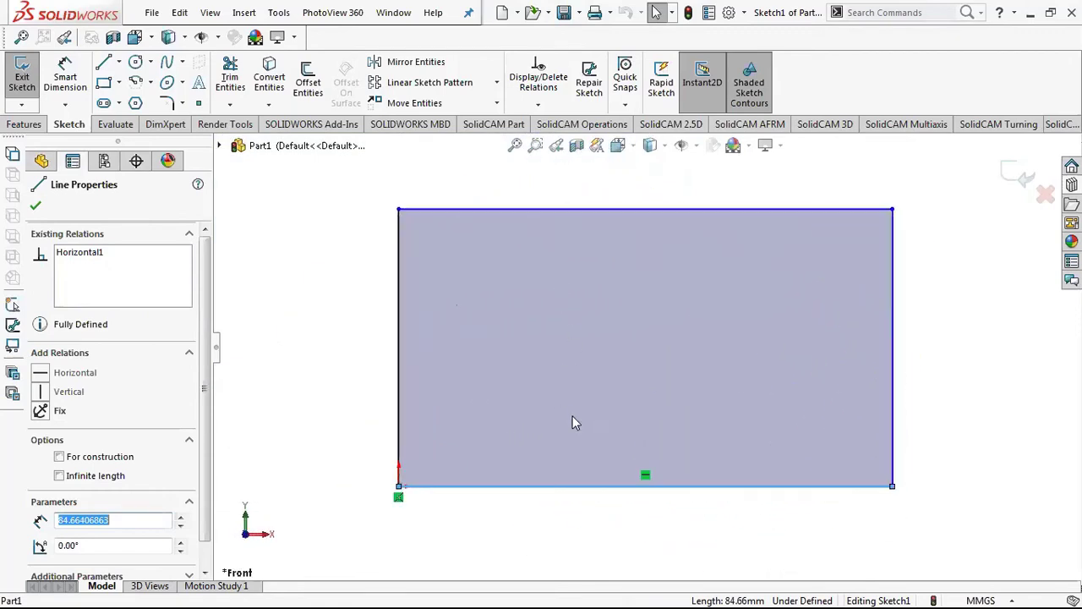
pyautogui.click(969, 392)
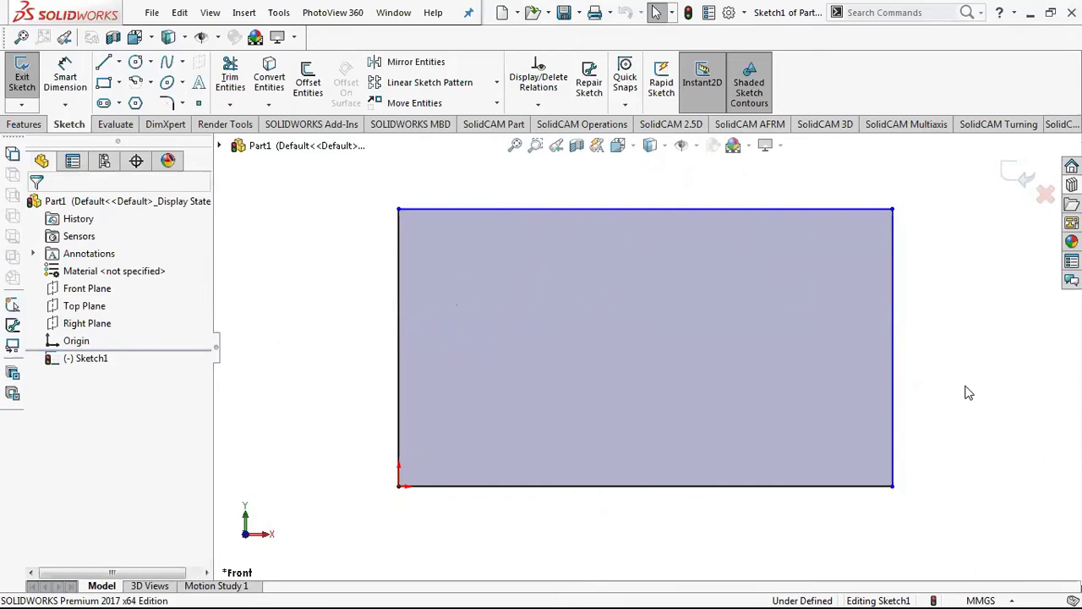
# - Measure 84.66 mm between the rectangle's left and right edges, then close Measure and tilt the view
pyautogui.press('m')
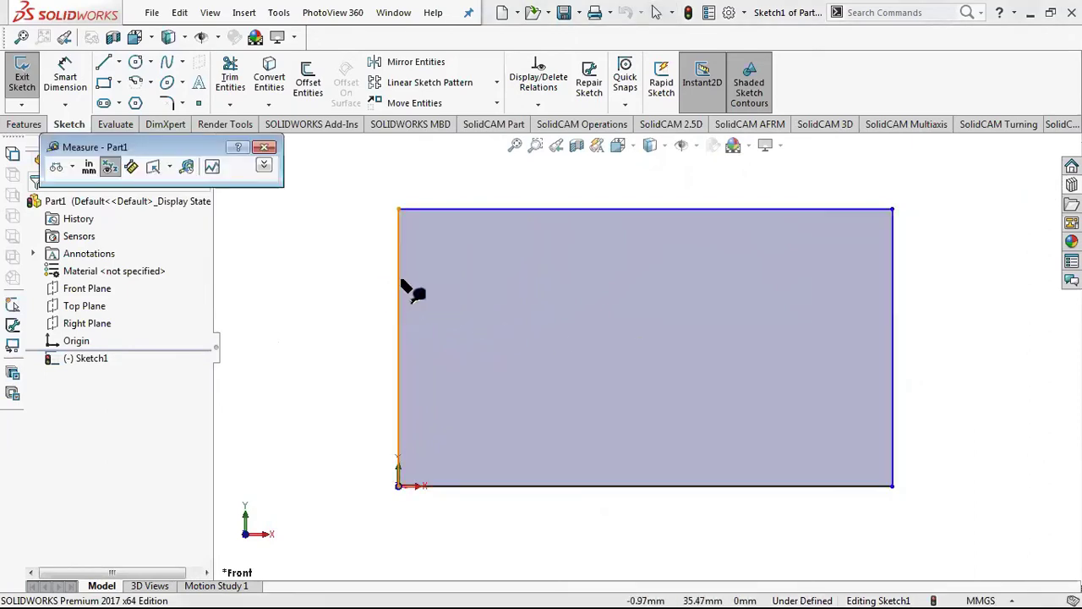
pyautogui.click(399, 288)
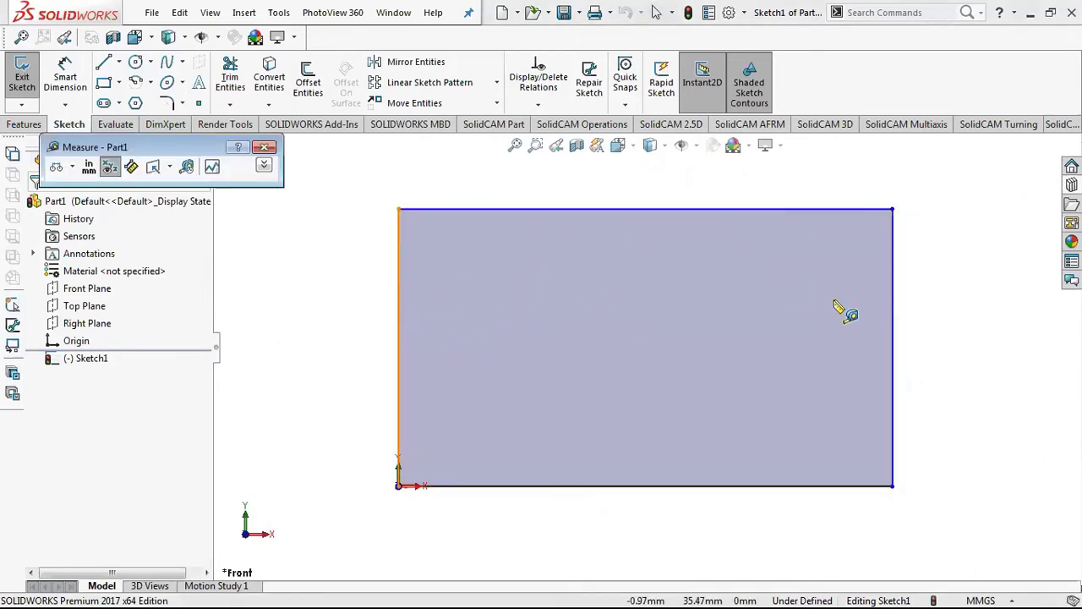
pyautogui.click(894, 298)
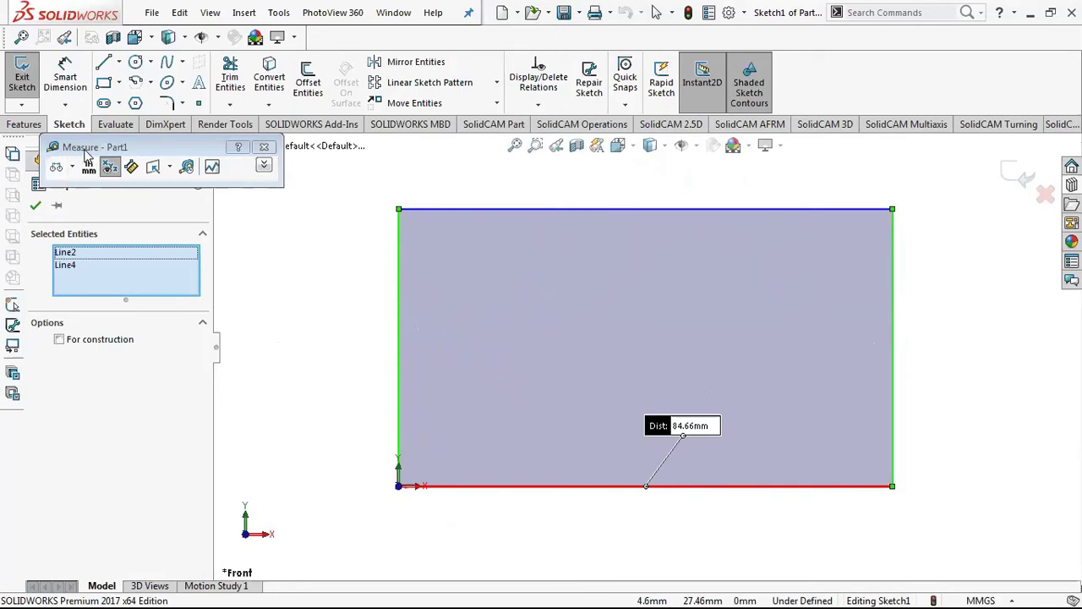
pyautogui.moveTo(85, 153); pyautogui.dragTo(246, 198)
pyautogui.click(775, 515)
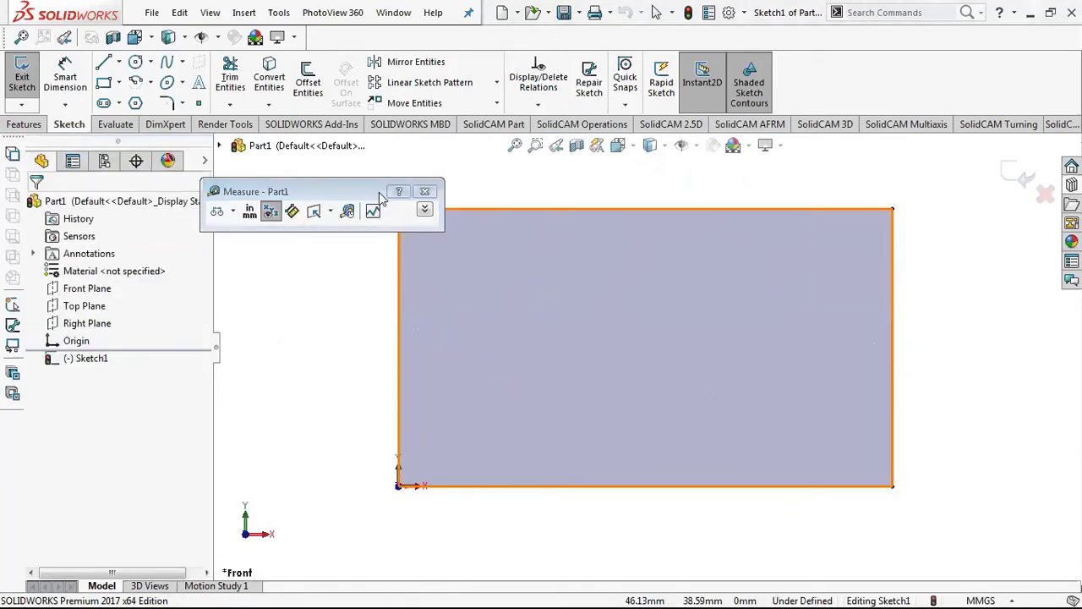
pyautogui.click(426, 192)
pyautogui.moveTo(503, 270)
pyautogui.mouseDown(button='middle')
pyautogui.moveTo(430, 321)
pyautogui.moveTo(459, 387)
pyautogui.moveTo(450, 329)
pyautogui.mouseUp(button='middle')
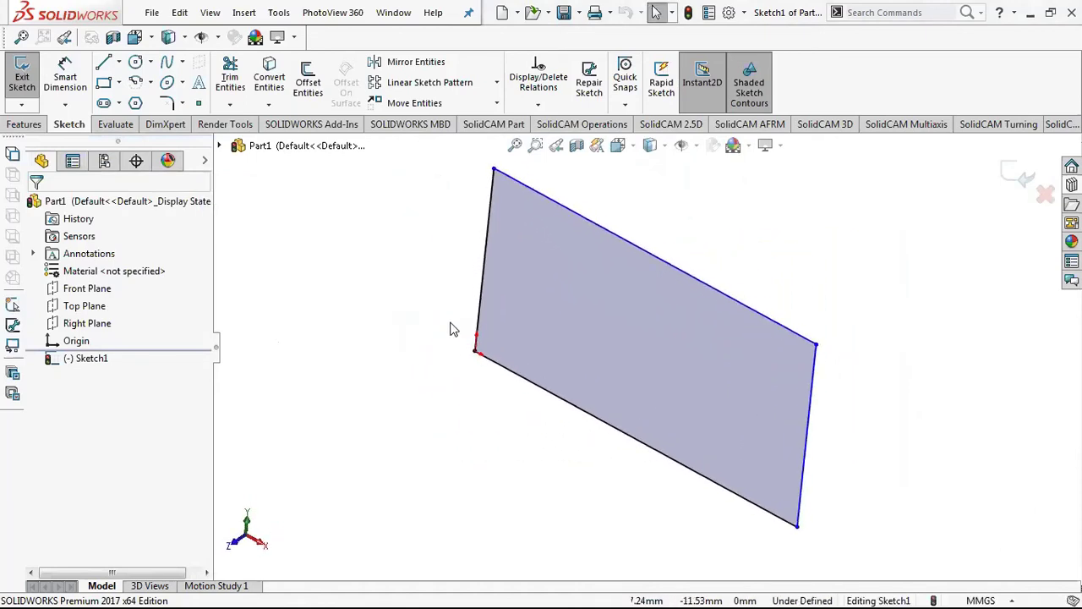
# - Select the rectangle's left edge and return to the Front view
pyautogui.click(486, 241)
pyautogui.hotkey('ctrl', '8')
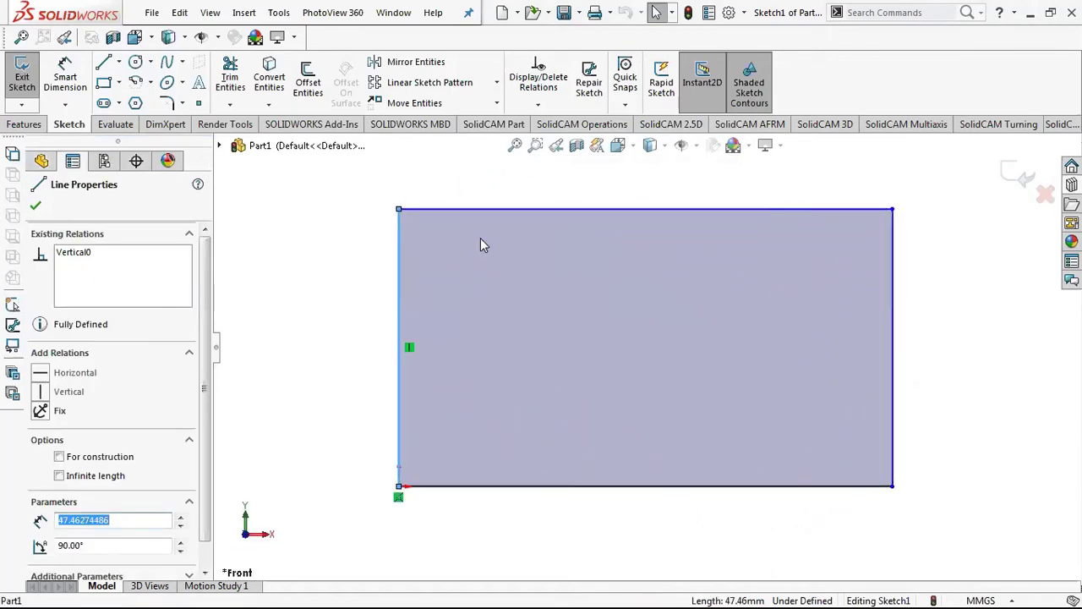
pyautogui.click(346, 260)
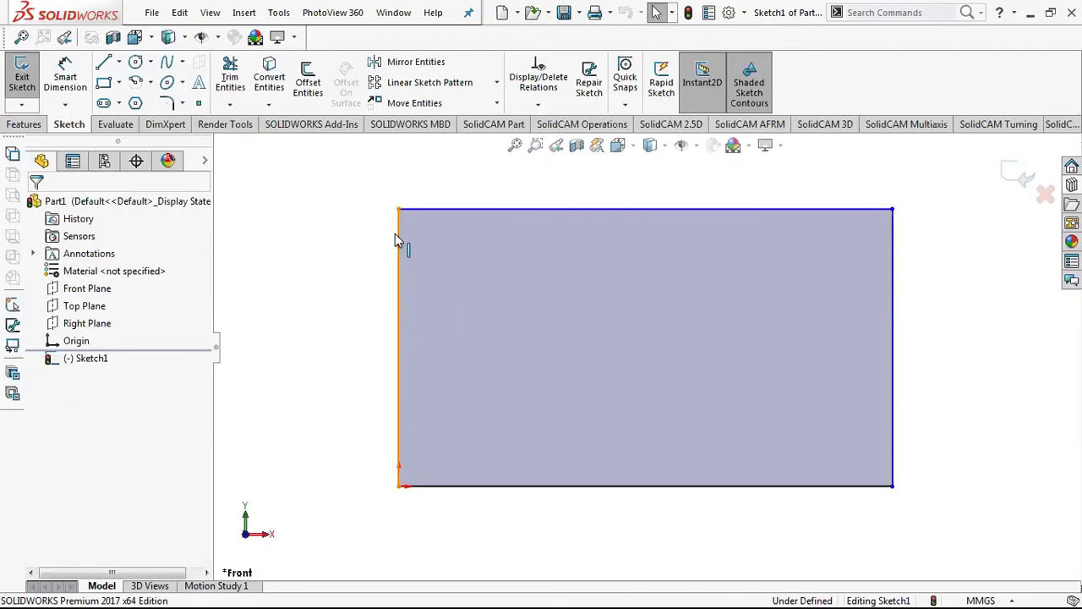
pyautogui.click(398, 238)
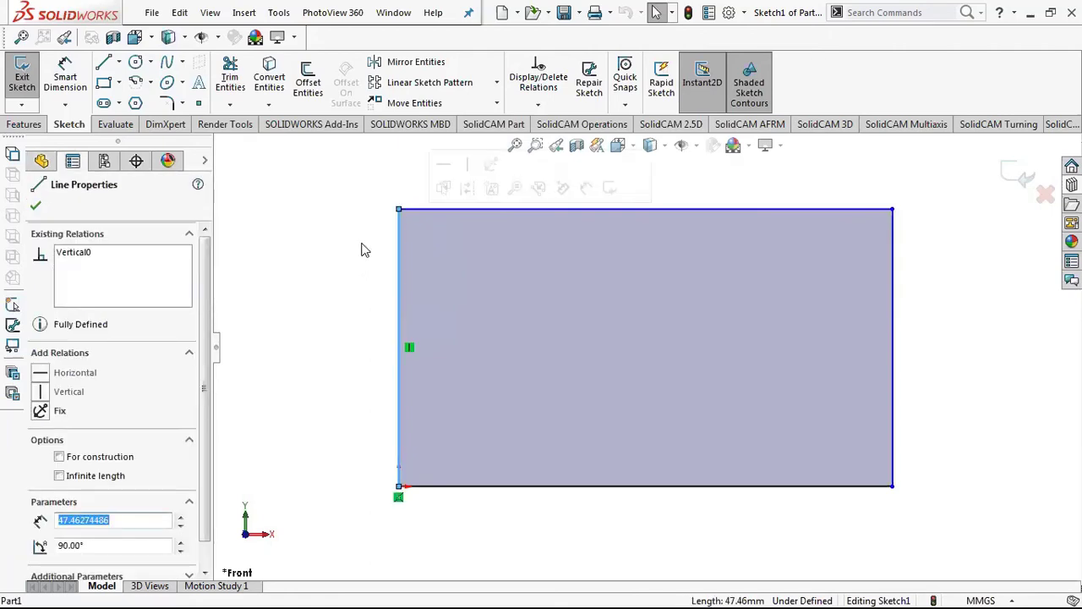
# - Measure the rectangle's left and right edges, each 47.46 mm long
pyautogui.press('m')
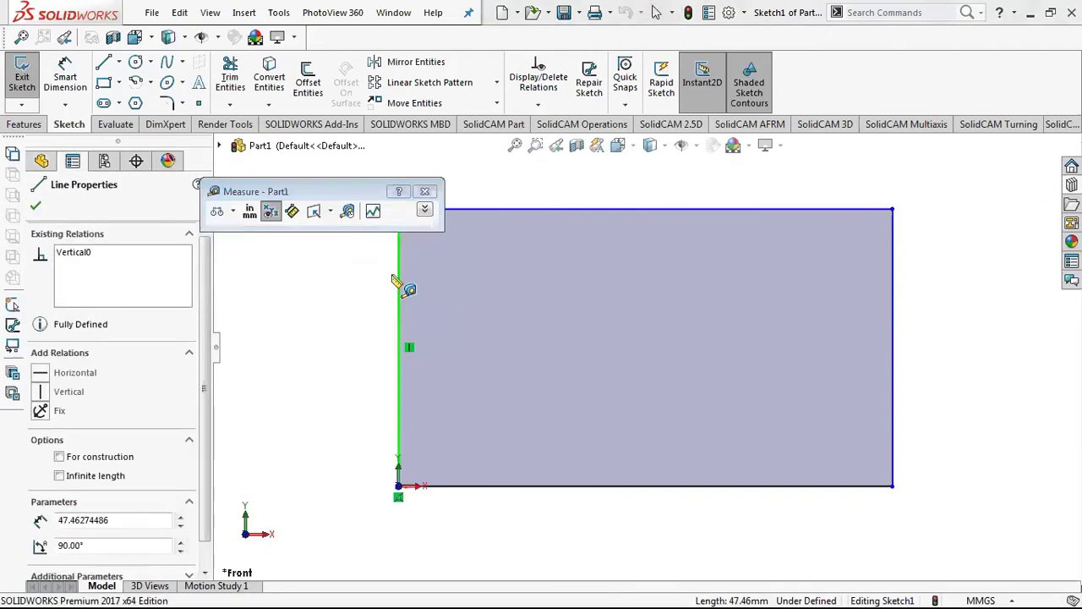
pyautogui.click(398, 282)
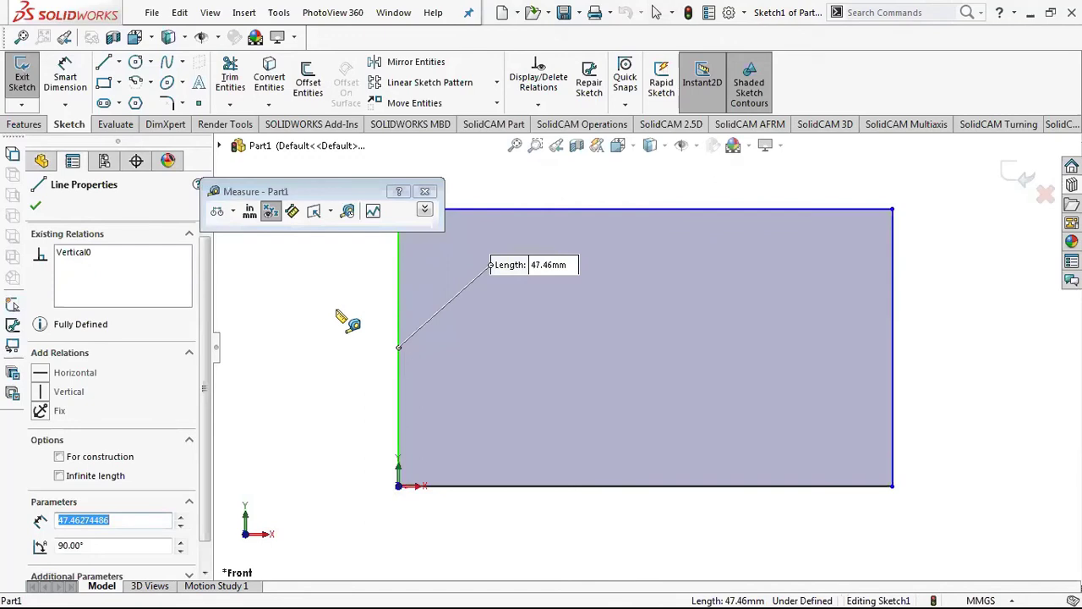
pyautogui.click(894, 269)
pyautogui.click(935, 351)
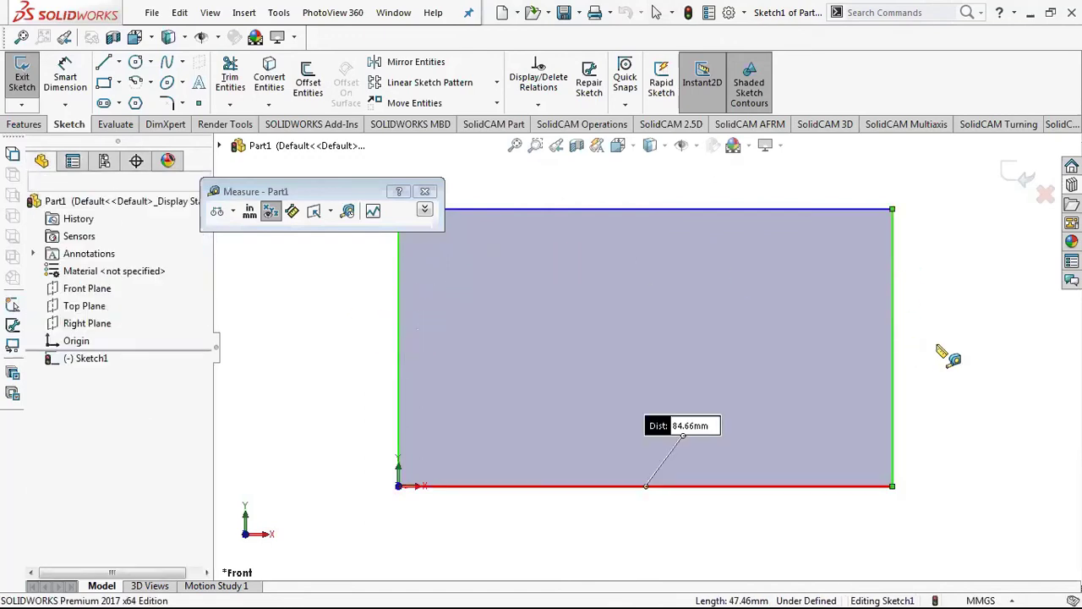
pyautogui.click(824, 210)
pyautogui.click(893, 271)
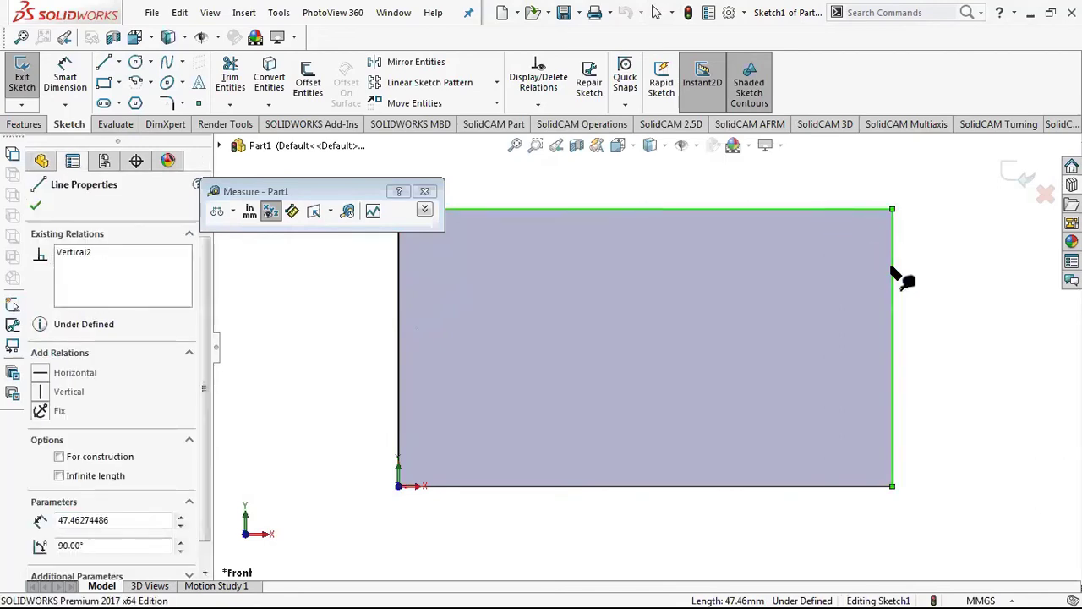
pyautogui.click(947, 372)
pyautogui.click(894, 345)
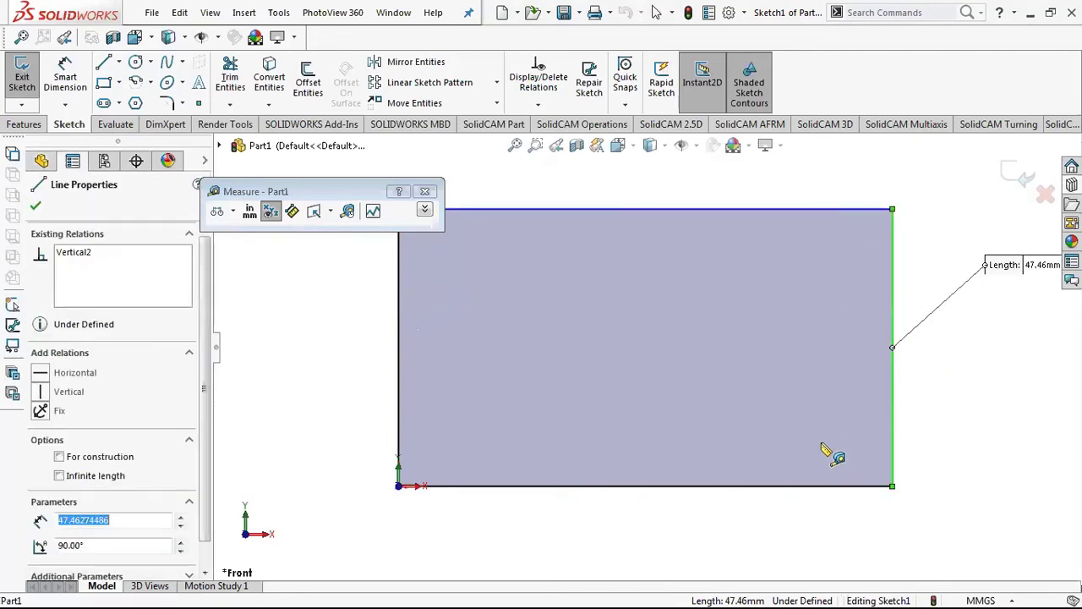
# - Zoom to fit the whole rectangle and bring up the canvas shortcut menu
pyautogui.press('z')
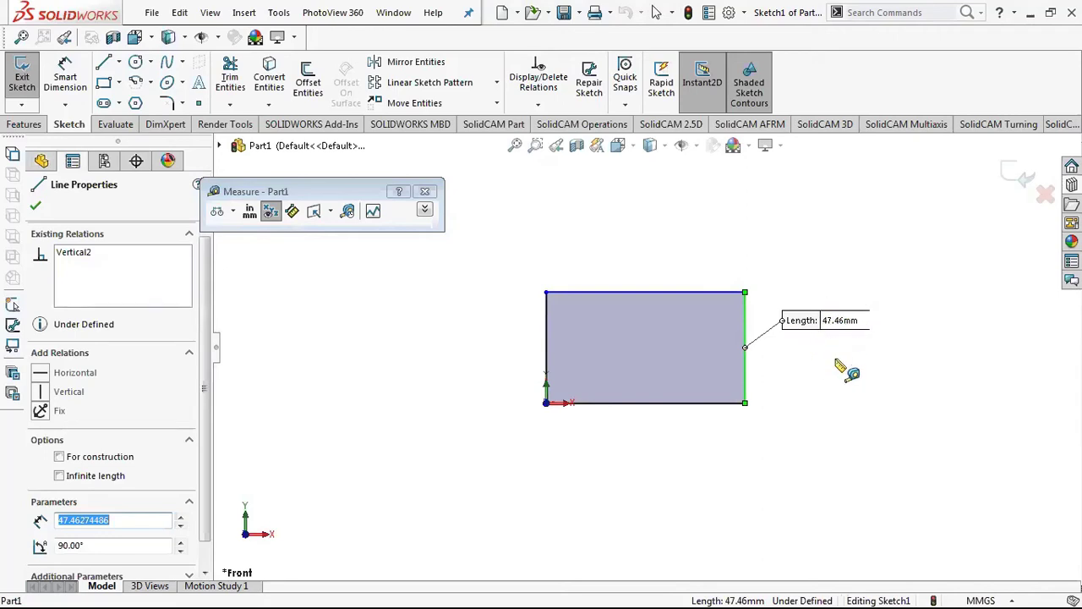
pyautogui.scroll(-3, 837, 338)
pyautogui.scroll(-3, 423, 363)
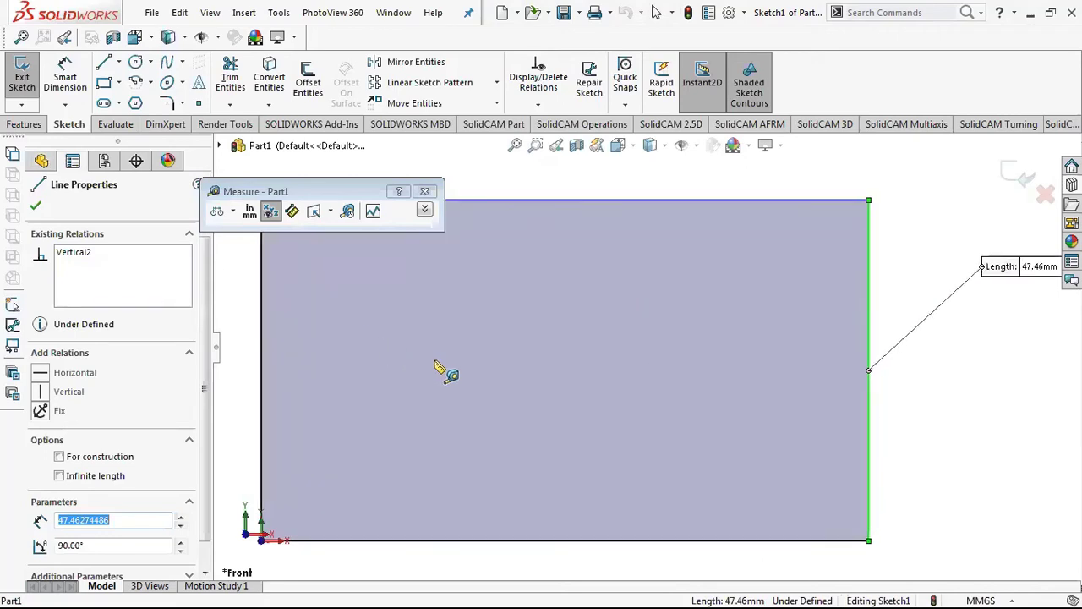
pyautogui.scroll(1, 447, 373)
pyautogui.scroll(1, 761, 319)
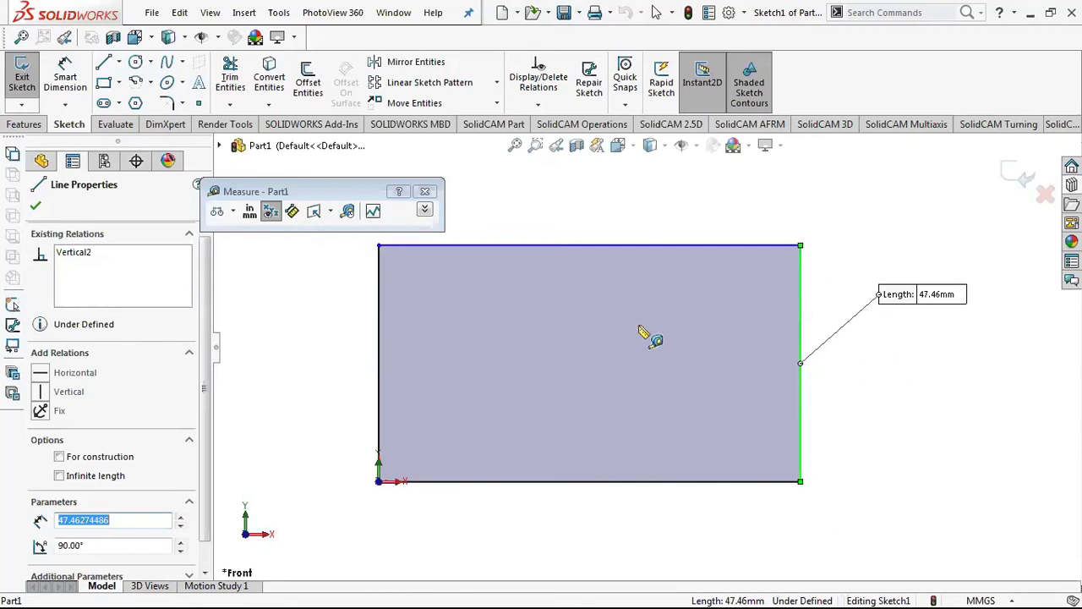
pyautogui.rightClick(677, 217)
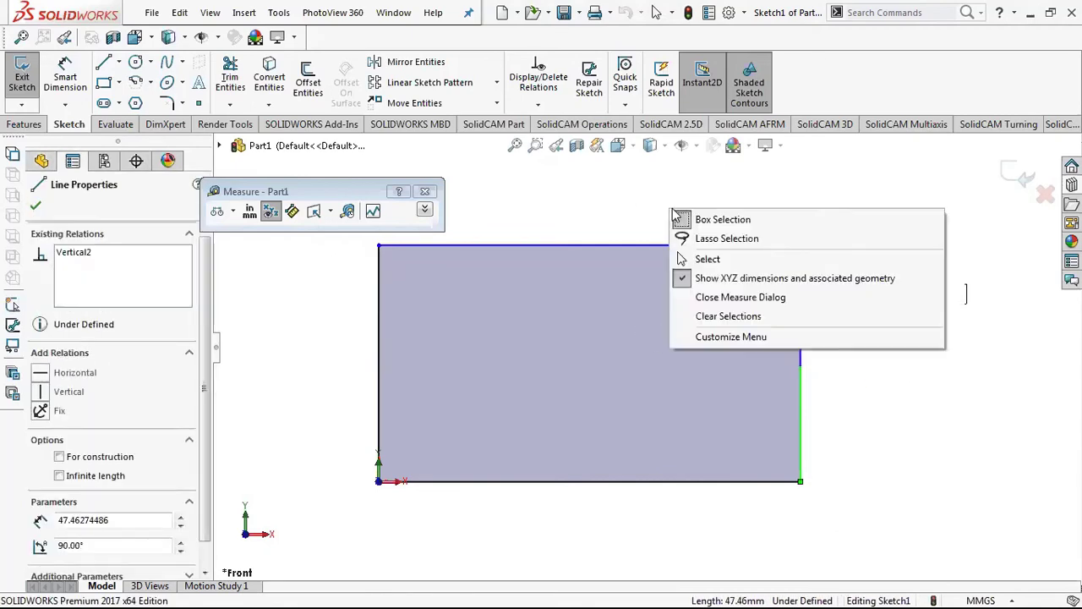
# - Cycle through front, side and bottom views to isometric, then close the Measure tool
pyautogui.click(708, 260)
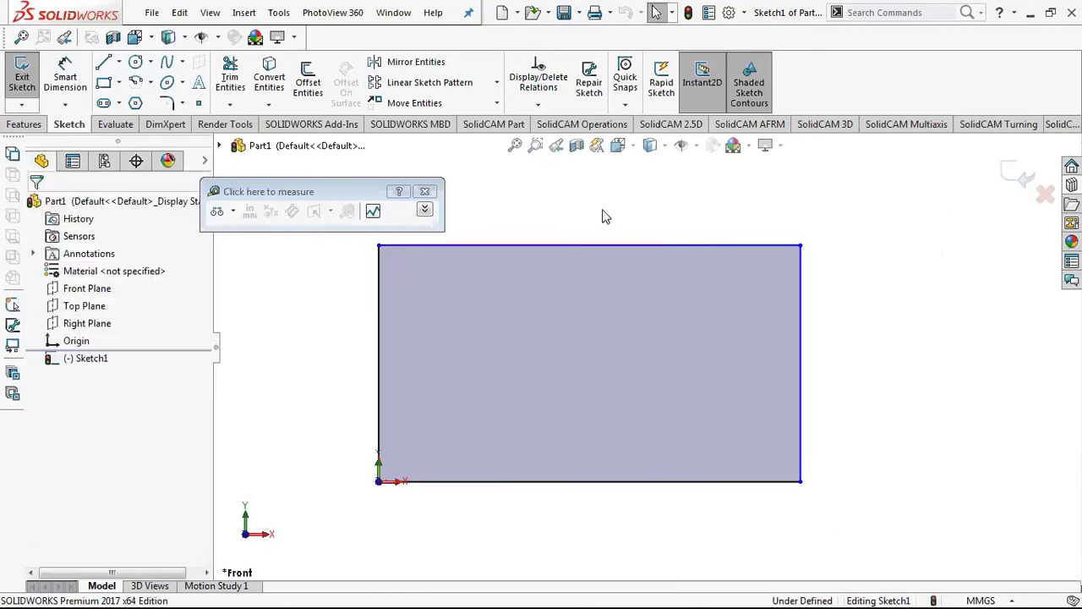
pyautogui.moveTo(778, 262)
pyautogui.mouseDown(button='middle')
pyautogui.moveTo(628, 374)
pyautogui.moveTo(647, 359)
pyautogui.mouseUp(button='middle')
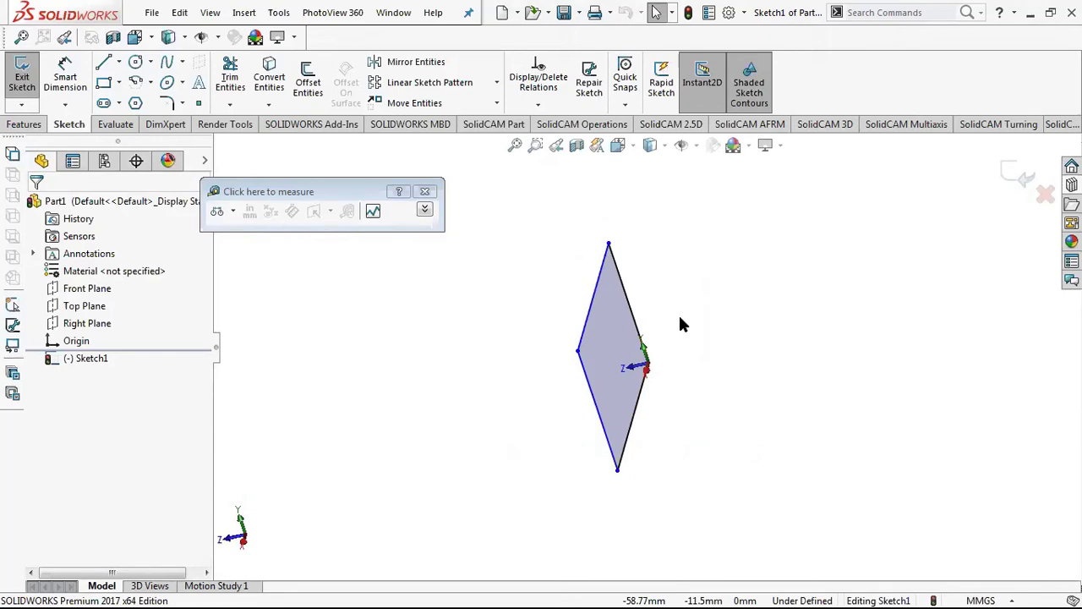
pyautogui.hotkey('ctrl', '1')
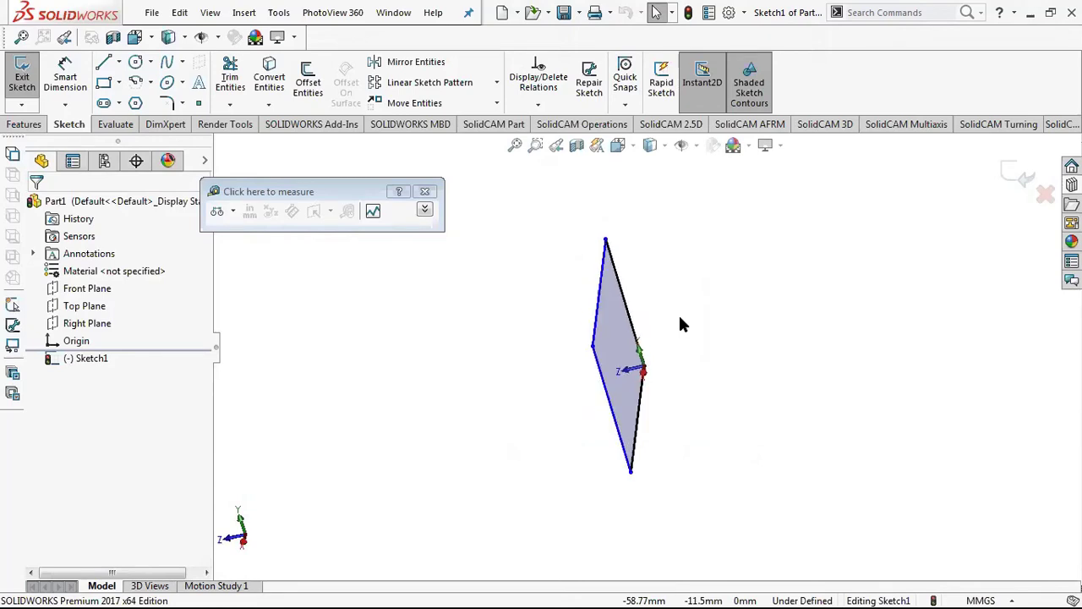
pyautogui.hotkey('ctrl', '3')
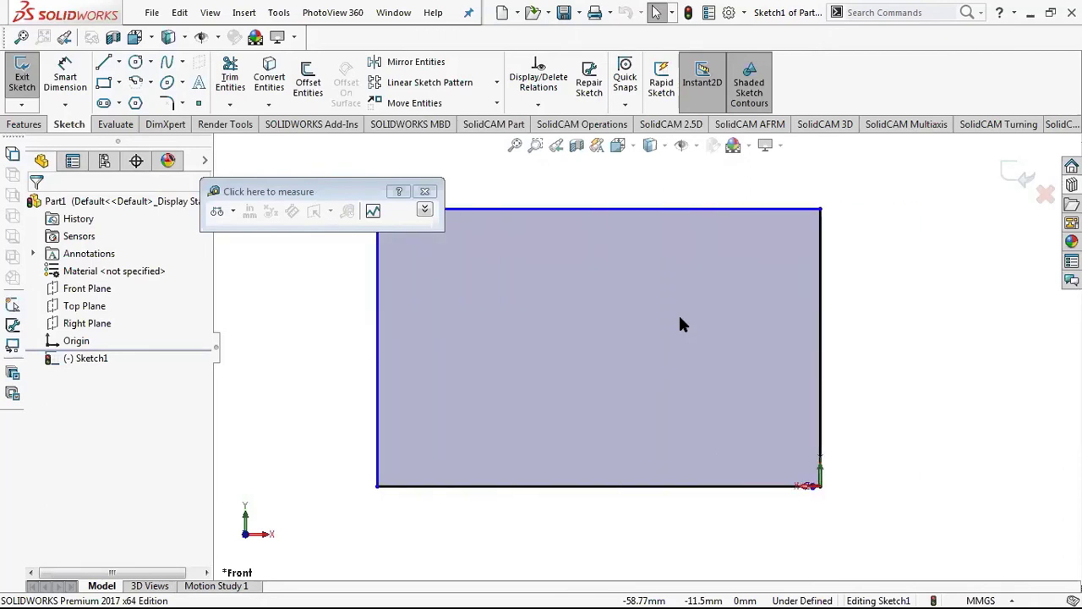
pyautogui.hotkey('ctrl', '6')
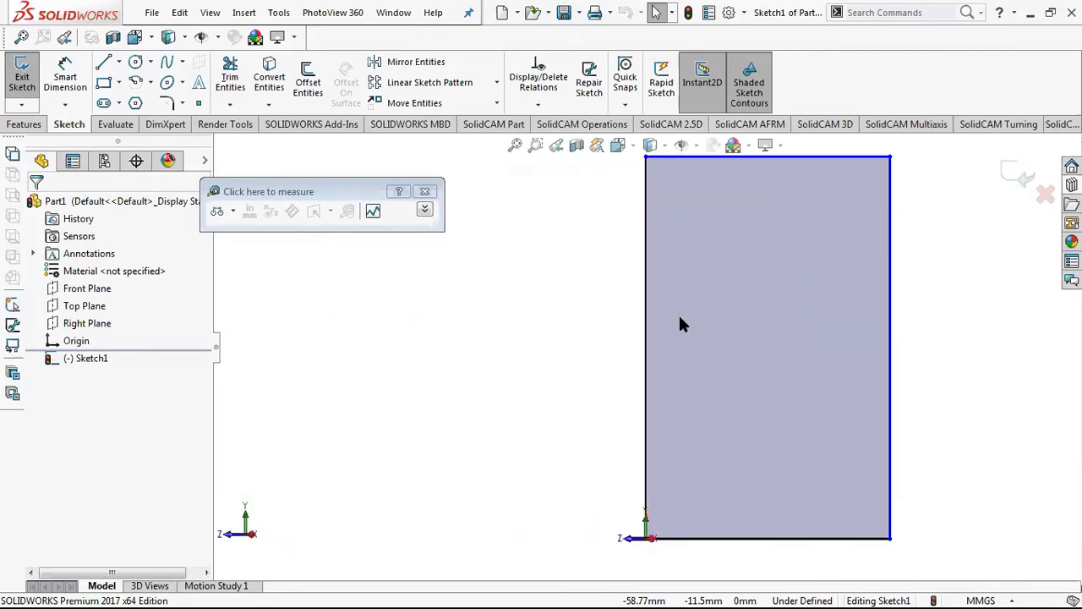
pyautogui.hotkey('ctrl', '7')
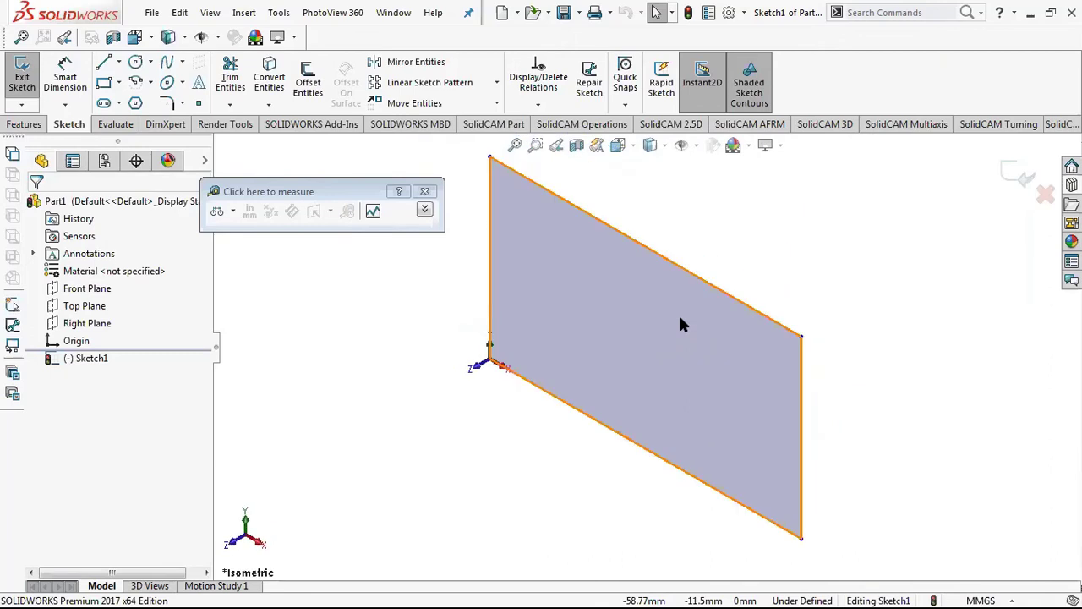
pyautogui.click(424, 193)
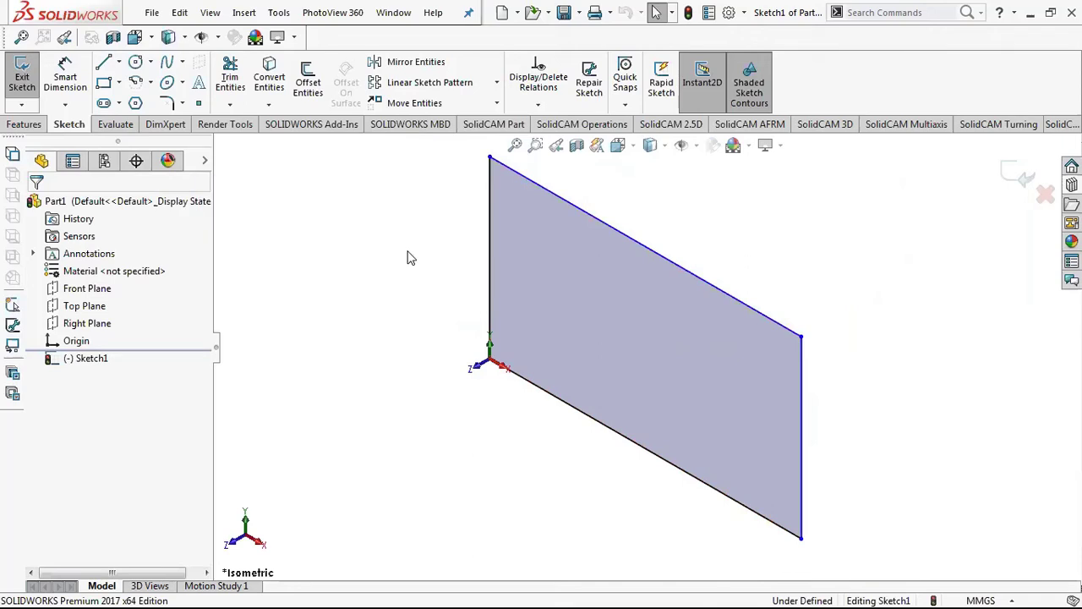
pyautogui.press('z')
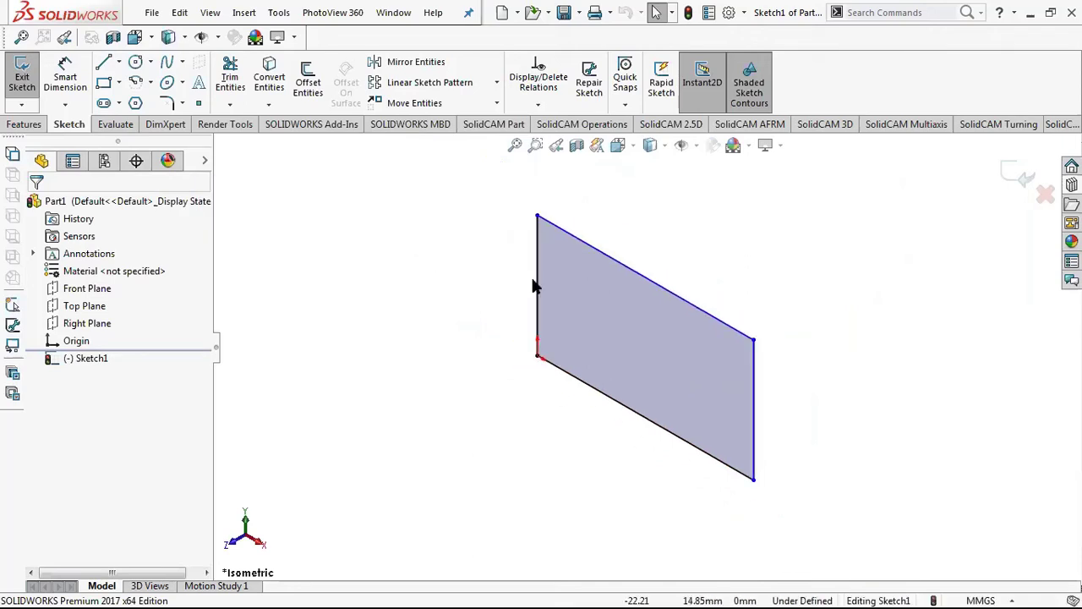
pyautogui.scroll(-5, 705, 359)
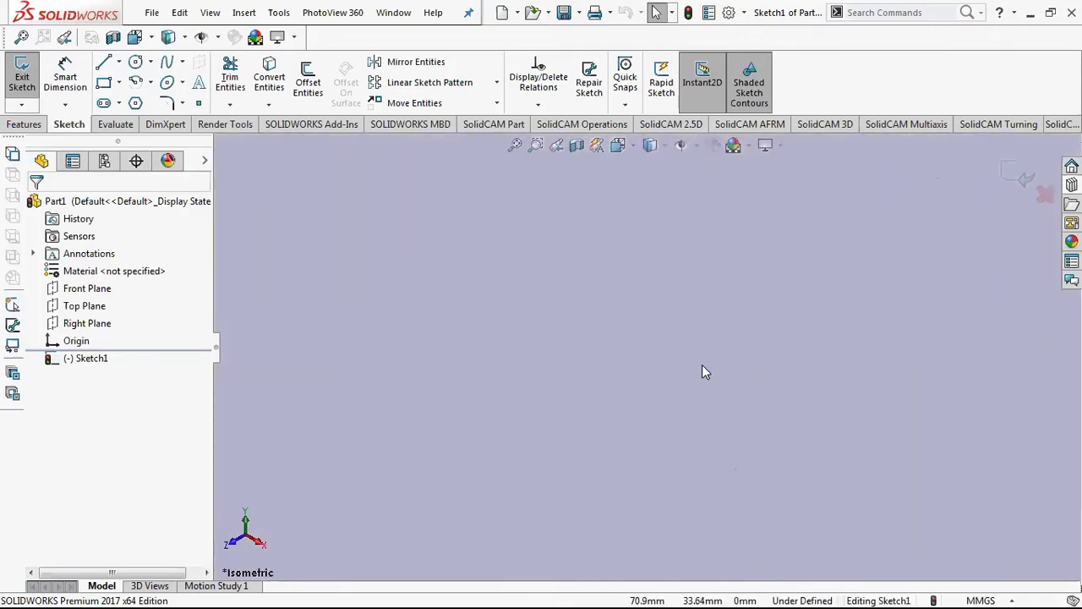
pyautogui.scroll(3, 701, 365)
pyautogui.scroll(4, 708, 370)
pyautogui.scroll(4, 699, 367)
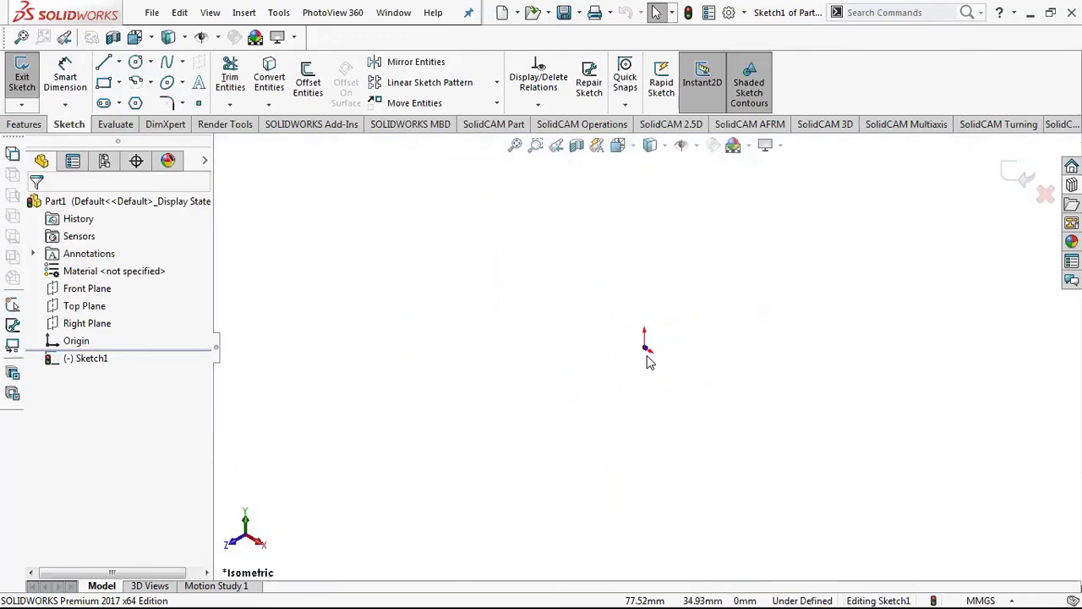
pyautogui.keyDown('ctrl'); pyautogui.moveTo(640, 355); pyautogui.dragTo(794, 337, button='middle'); pyautogui.keyUp('ctrl')
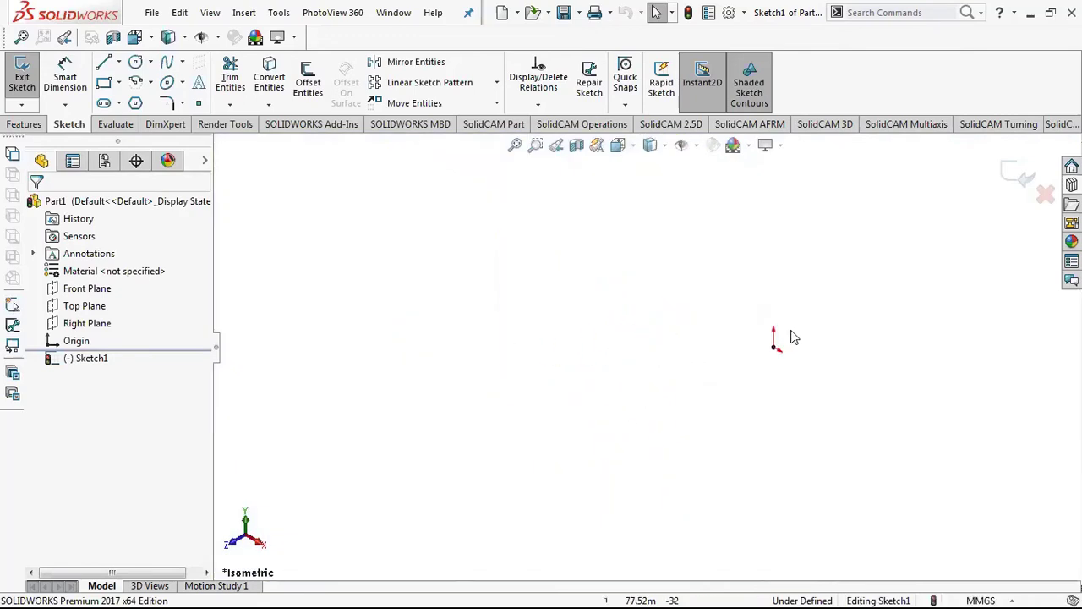
pyautogui.scroll(-3, 575, 319)
pyautogui.scroll(-2, 430, 307)
pyautogui.scroll(5, 671, 362)
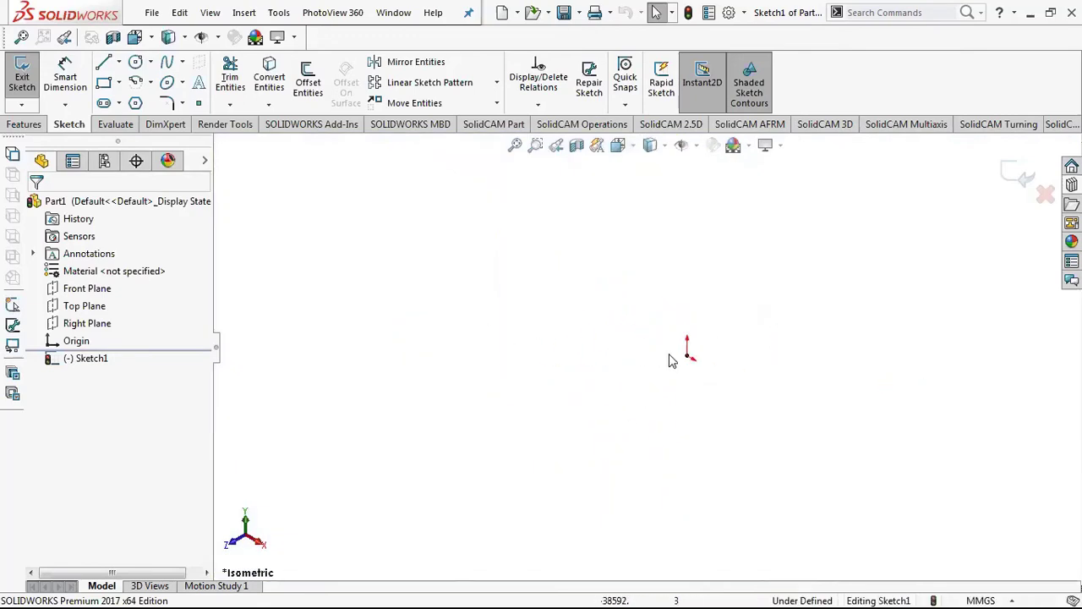
pyautogui.scroll(-2, 688, 355)
pyautogui.scroll(-2, 631, 355)
pyautogui.scroll(-1, 685, 353)
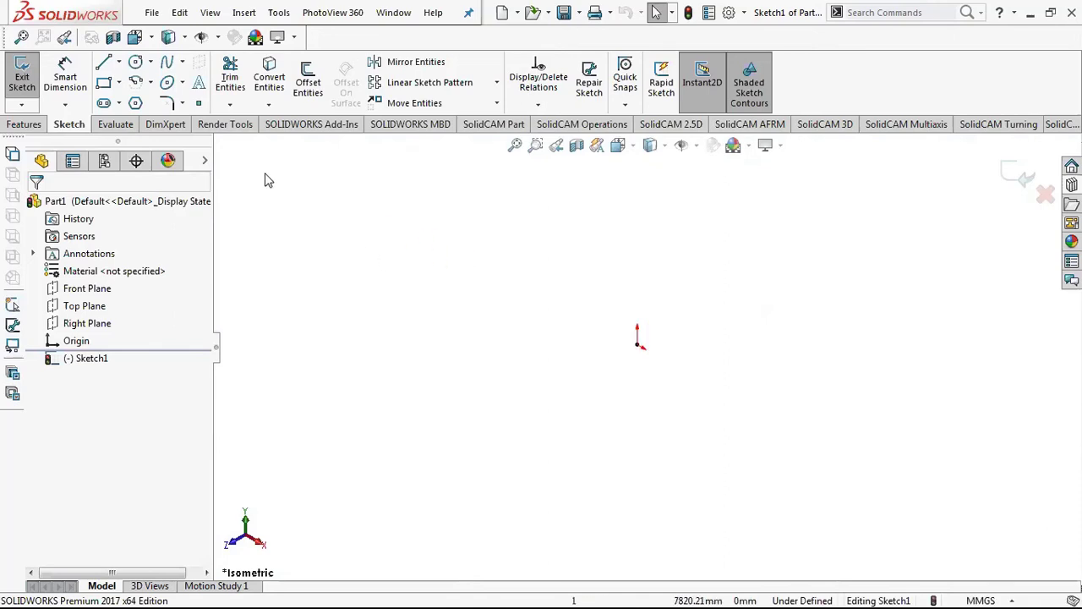
pyautogui.scroll(2, 306, 433)
pyautogui.scroll(1, 392, 364)
pyautogui.scroll(-2, 778, 442)
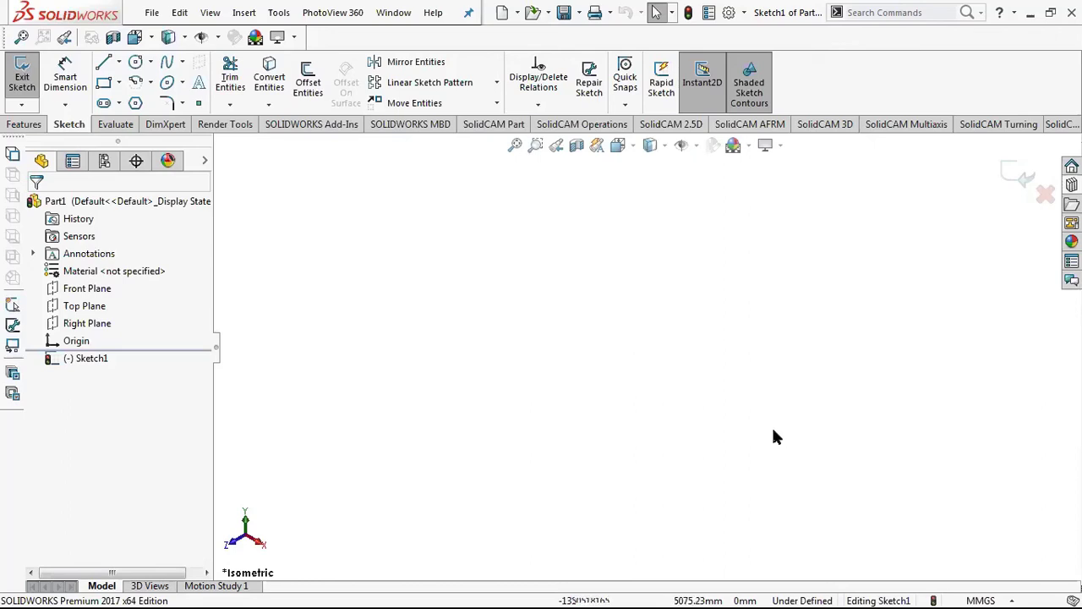
pyautogui.press('f')
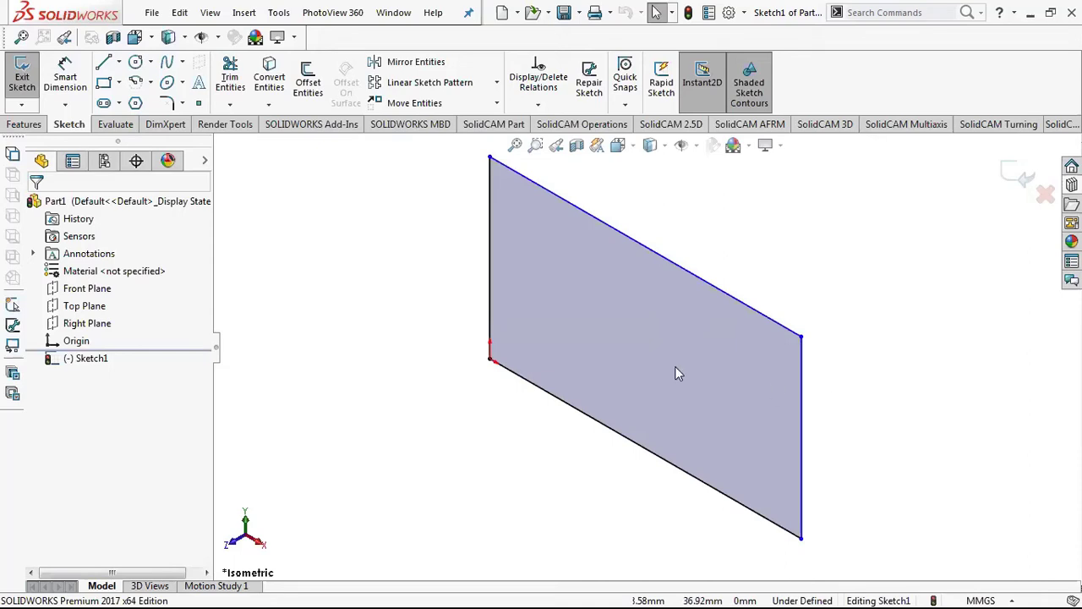
# - Dimension the rectangle's bottom edge at 100 with Smart Dimension
pyautogui.press('s')
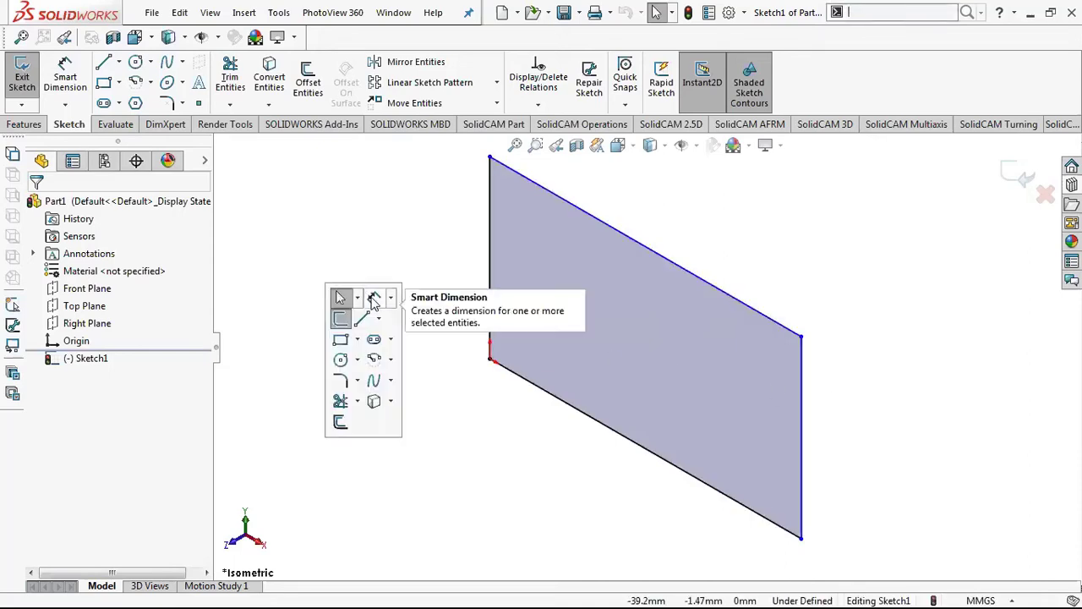
pyautogui.click(375, 303)
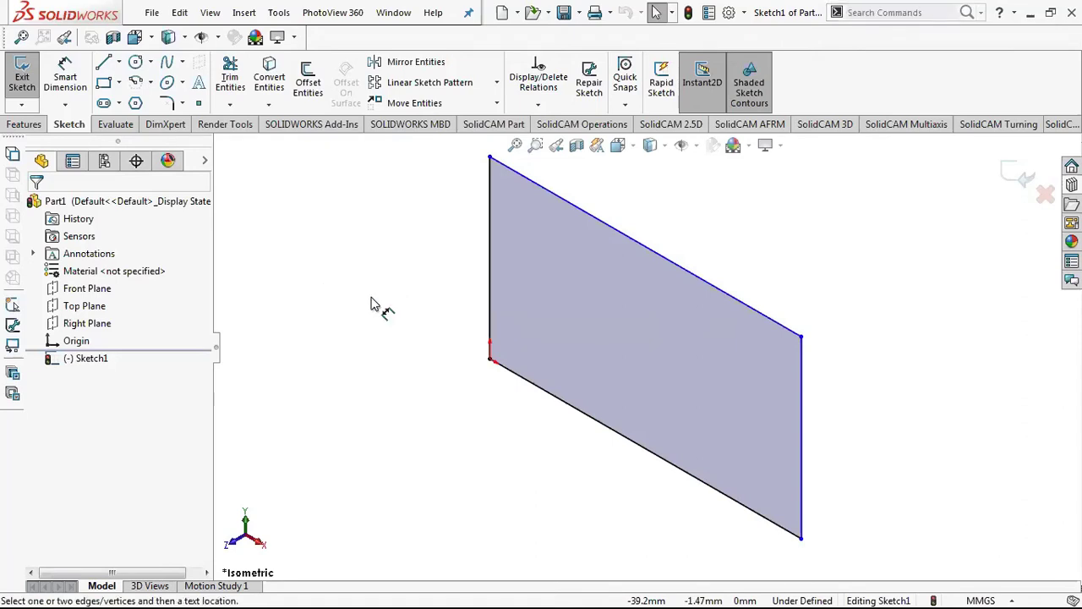
pyautogui.click(583, 423)
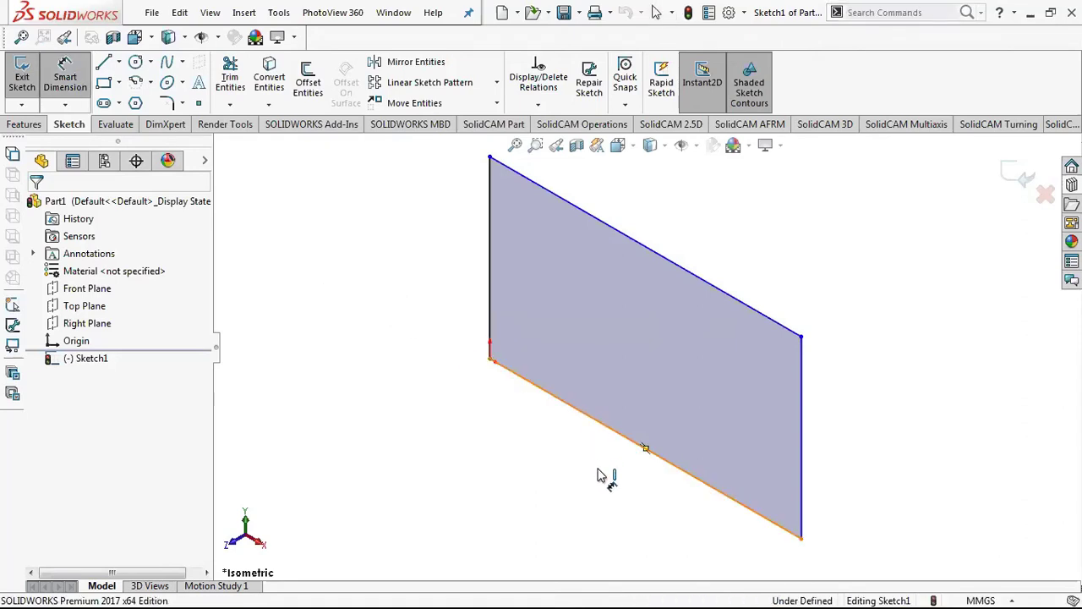
pyautogui.click(622, 480)
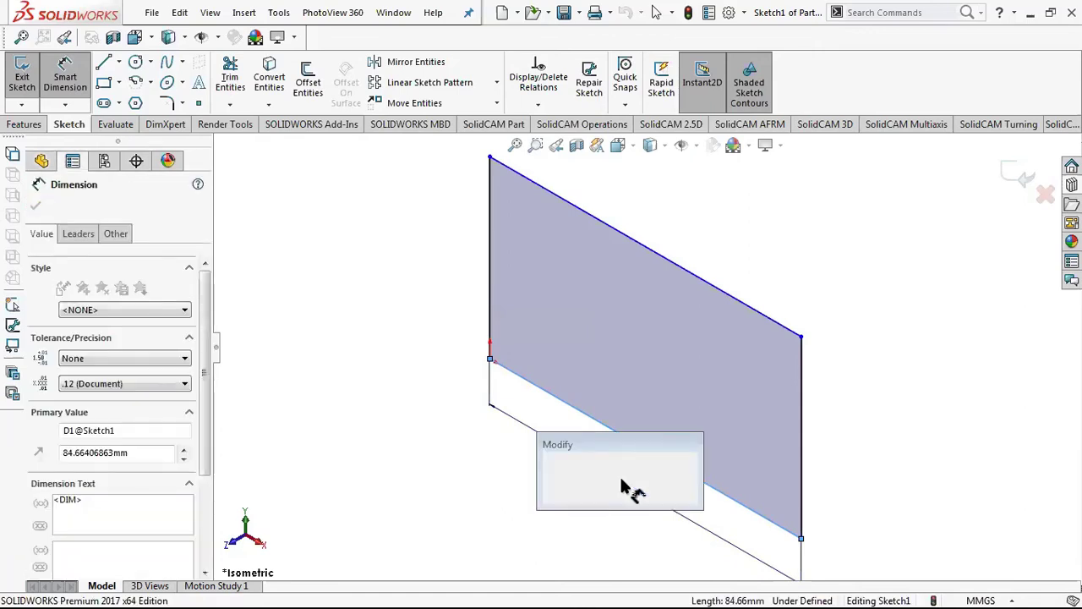
pyautogui.write('100')
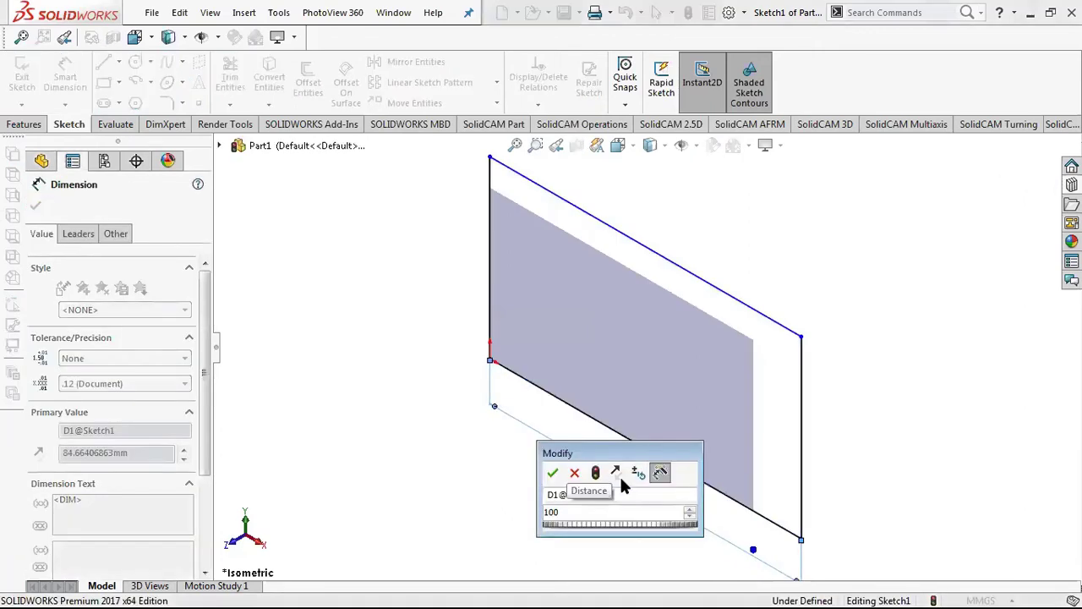
pyautogui.press('Return')
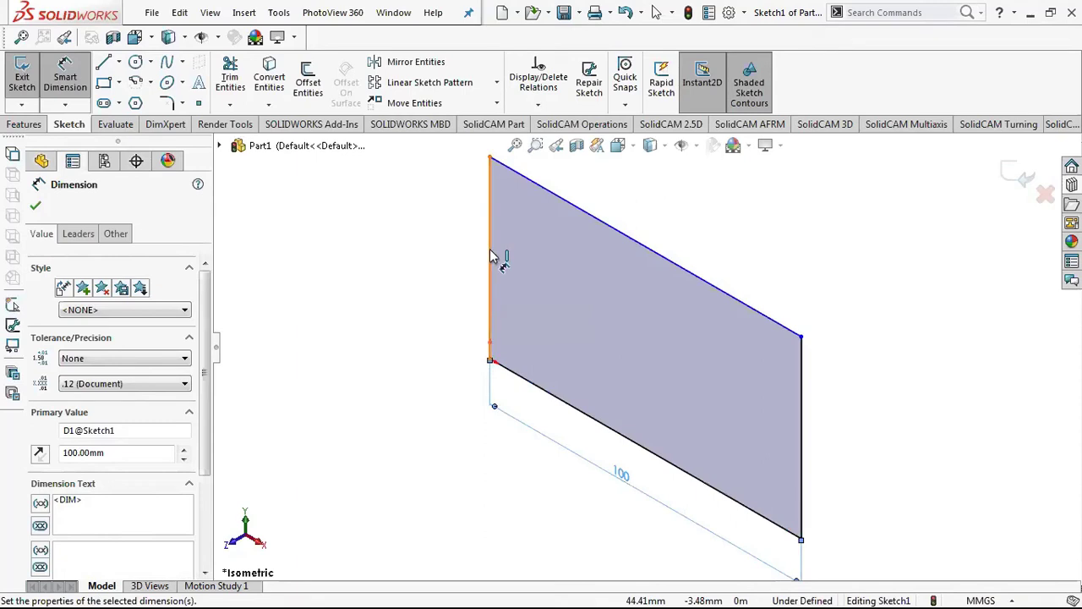
# - Dimension the left edge, accepting its 56.06 height
pyautogui.click(490, 256)
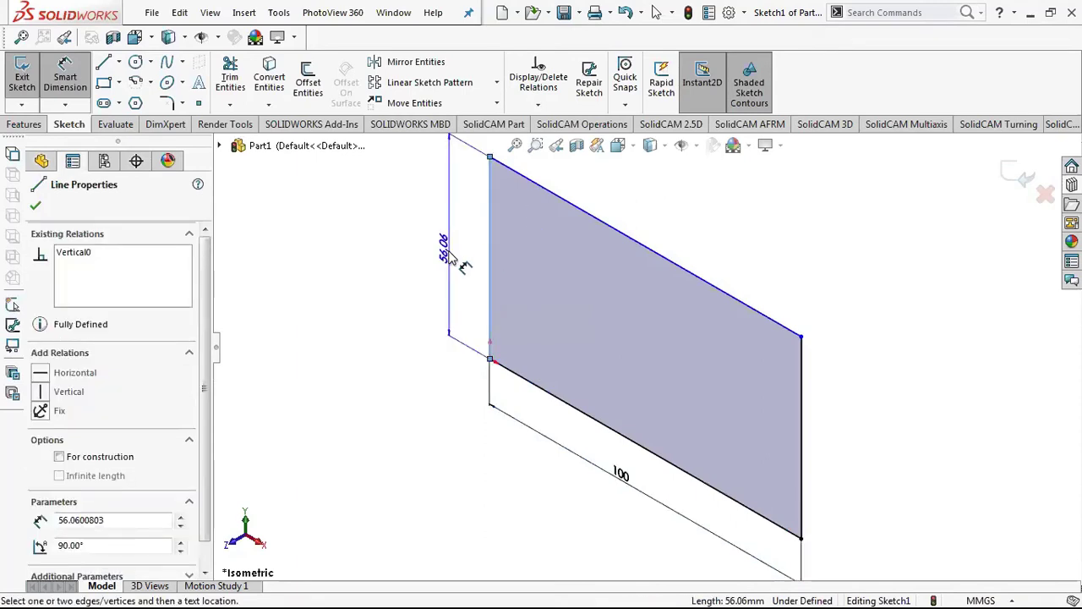
pyautogui.click(451, 256)
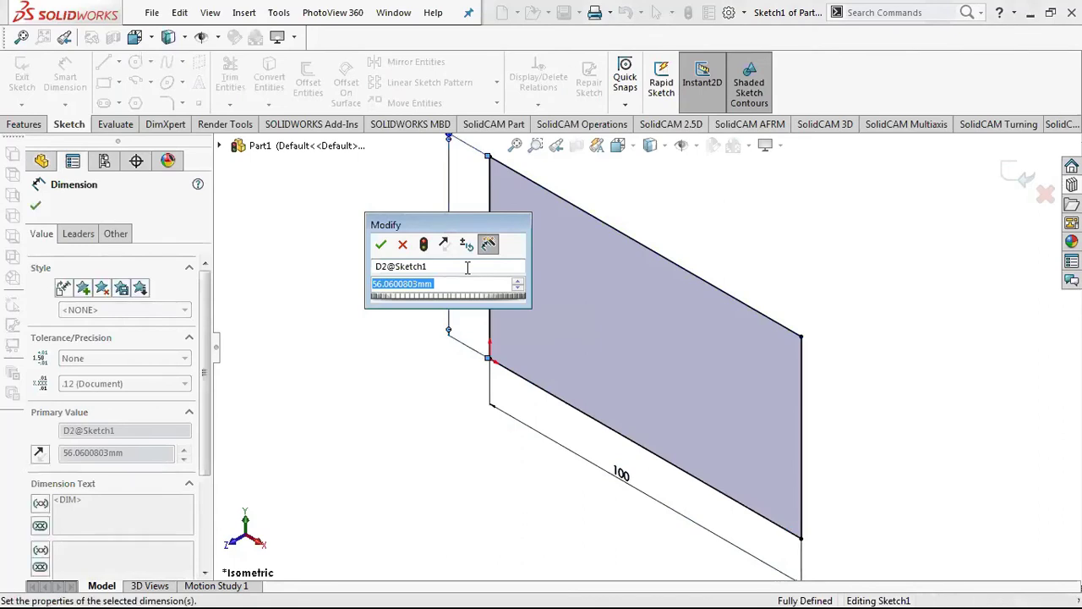
pyautogui.press('Return')
pyautogui.click(489, 270)
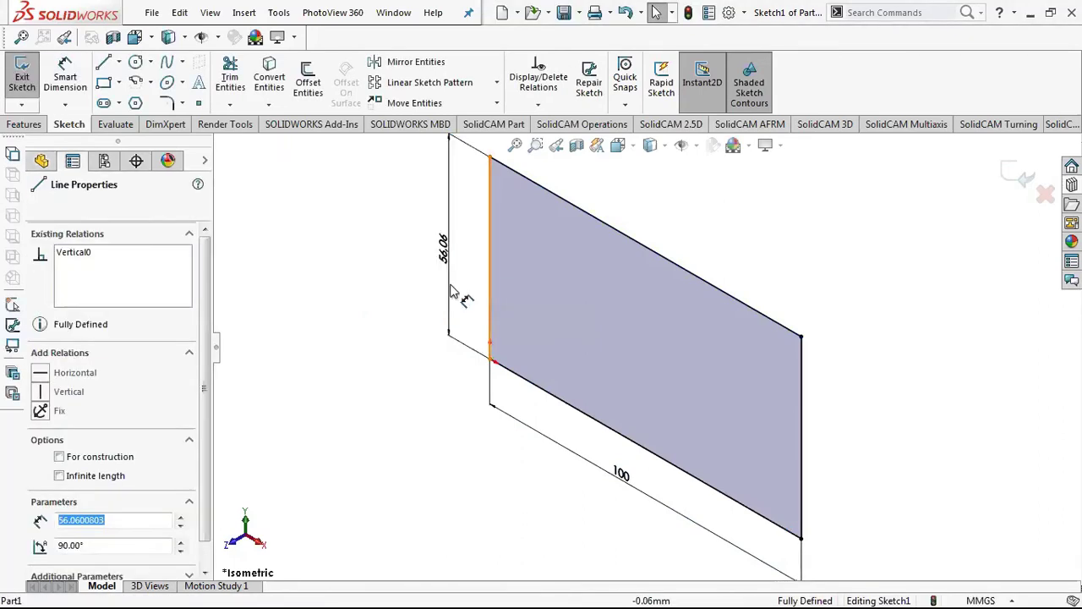
pyautogui.click(420, 294)
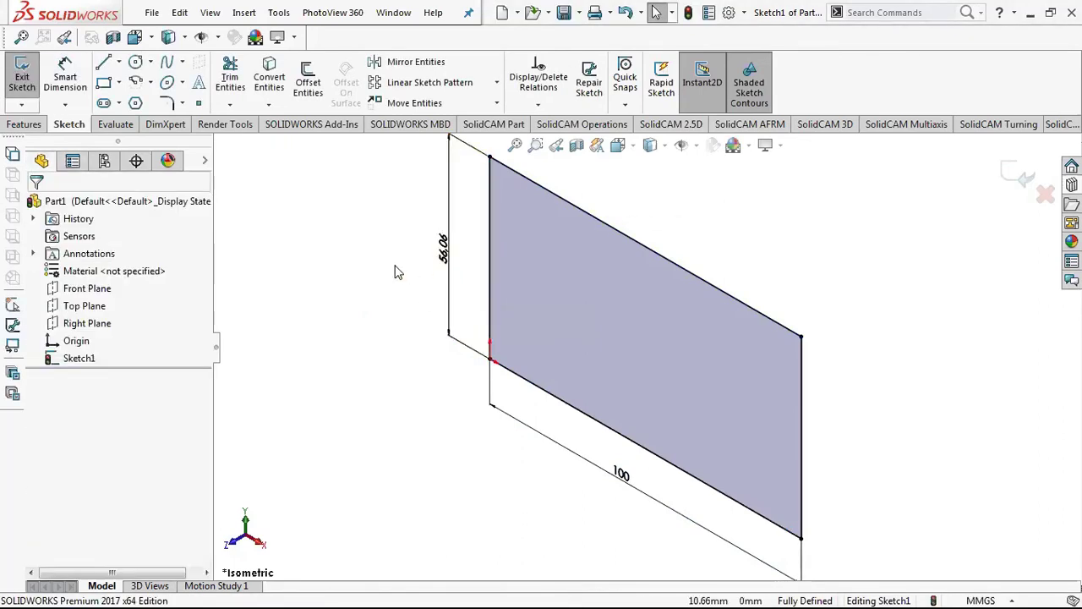
pyautogui.press('s')
pyautogui.click(440, 279)
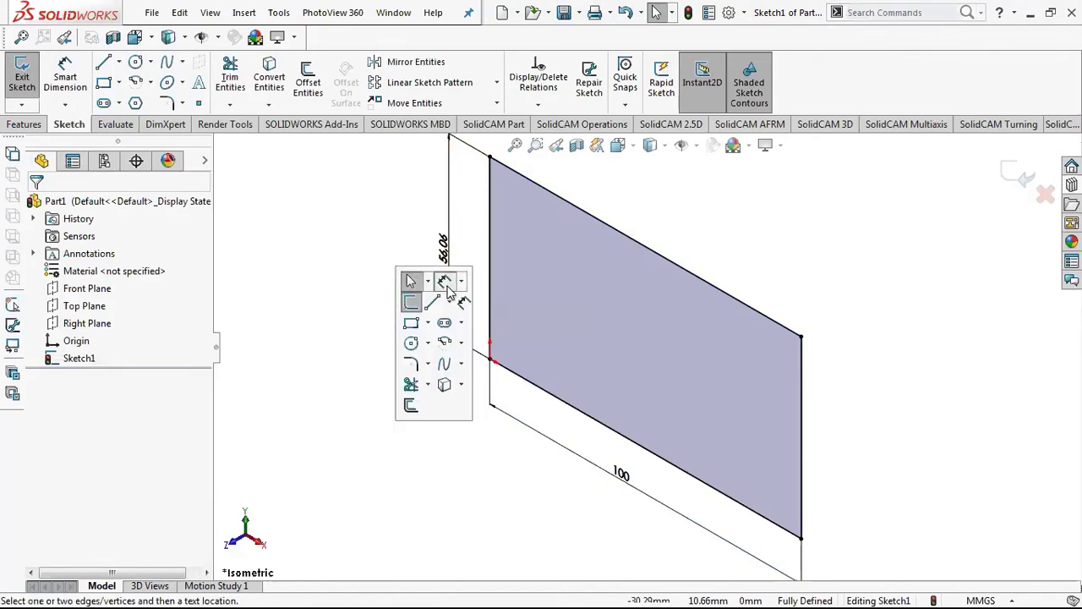
pyautogui.press('Escape')
# - Exit Smart Dimension and return the sketch to plain Select mode
pyautogui.rightClick(352, 279)
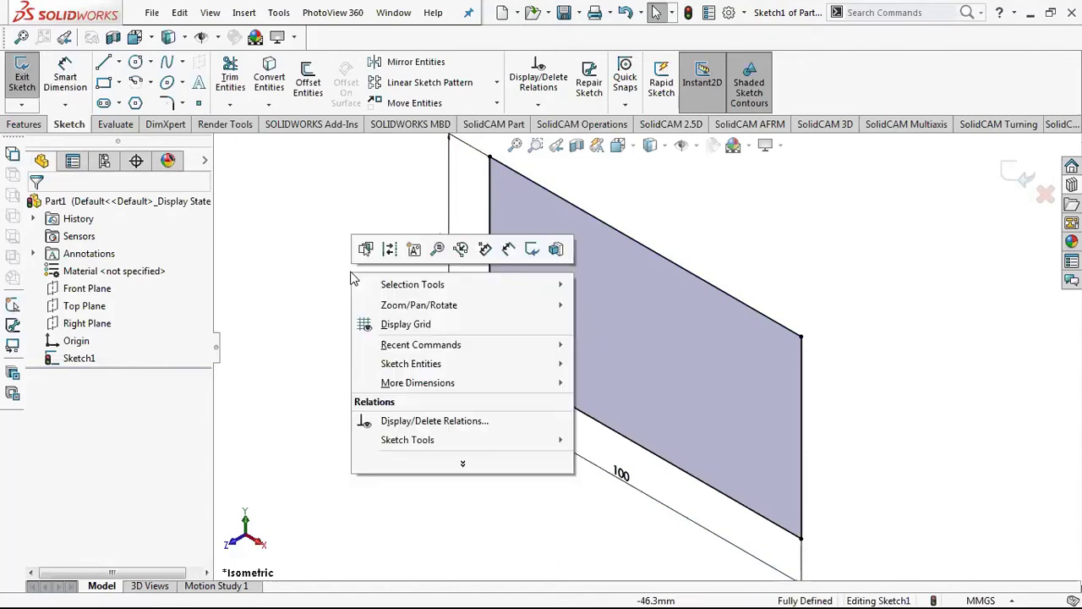
pyautogui.click(404, 213)
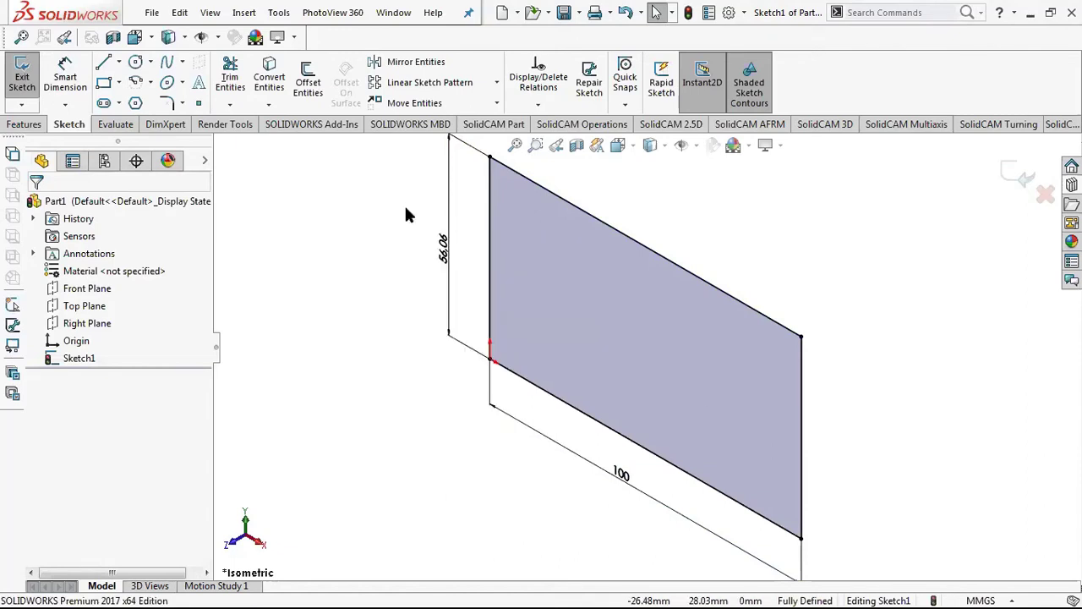
pyautogui.press('s')
pyautogui.click(424, 222)
pyautogui.rightClick(384, 239)
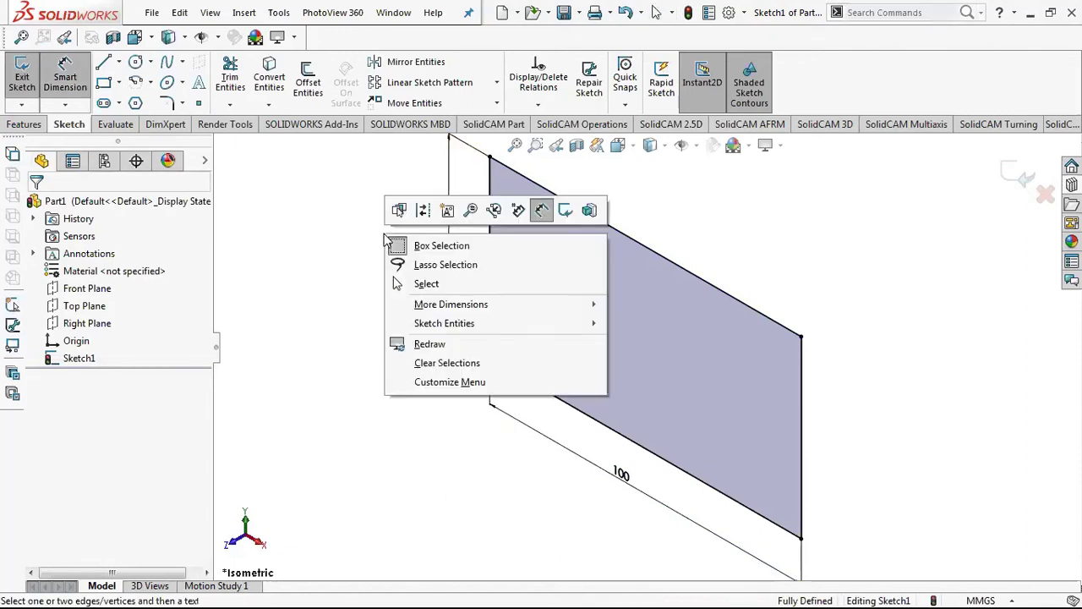
pyautogui.click(320, 247)
pyautogui.rightClick(314, 248)
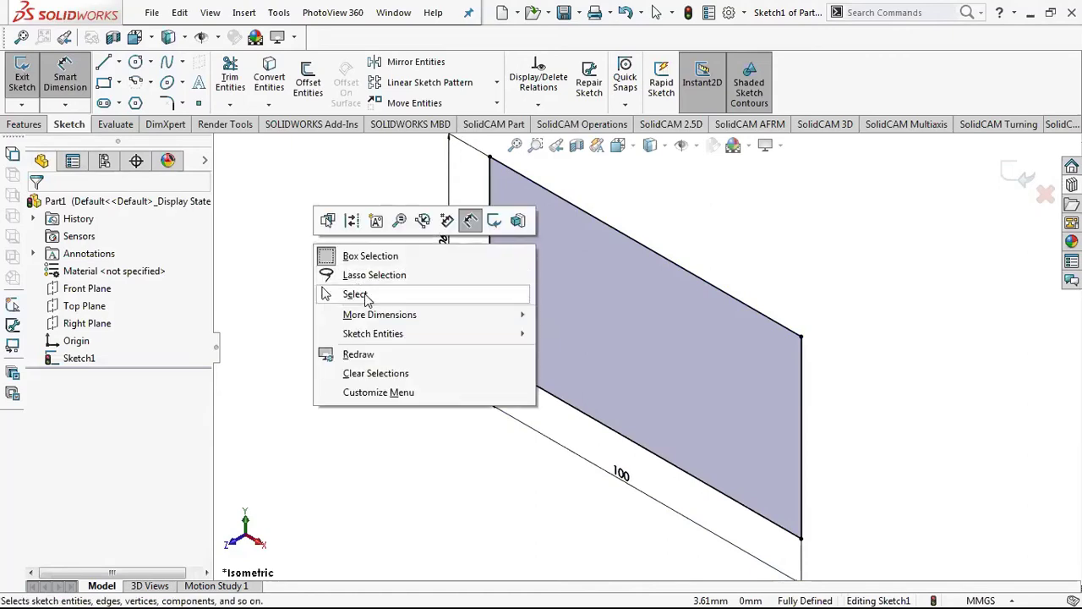
pyautogui.click(366, 298)
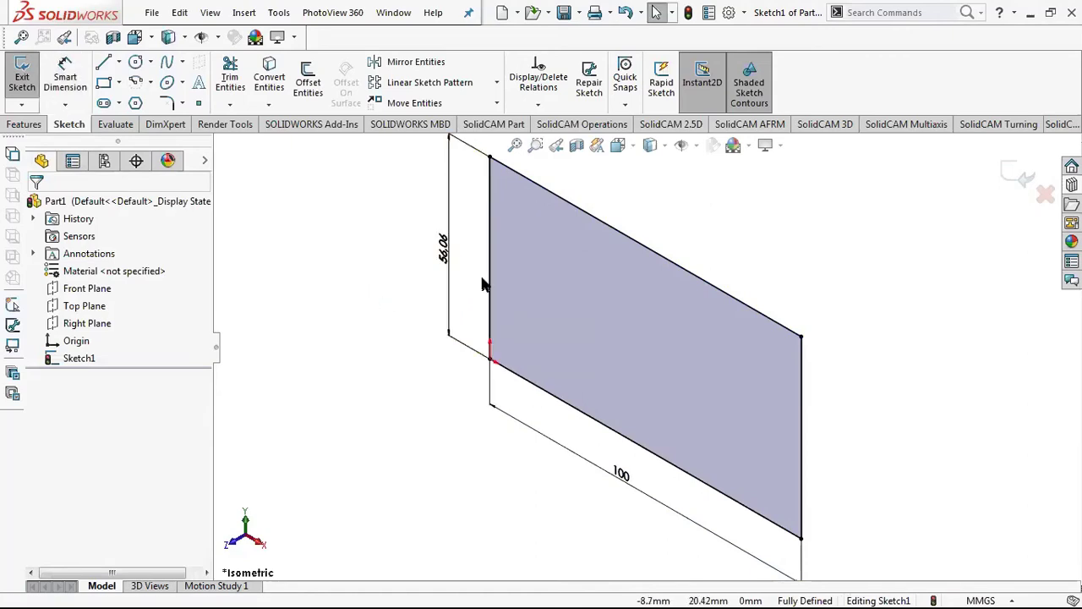
# - Change the rectangle's 56.06 height dimension to 75, then return to the isometric view
pyautogui.hotkey('ctrl', '1')
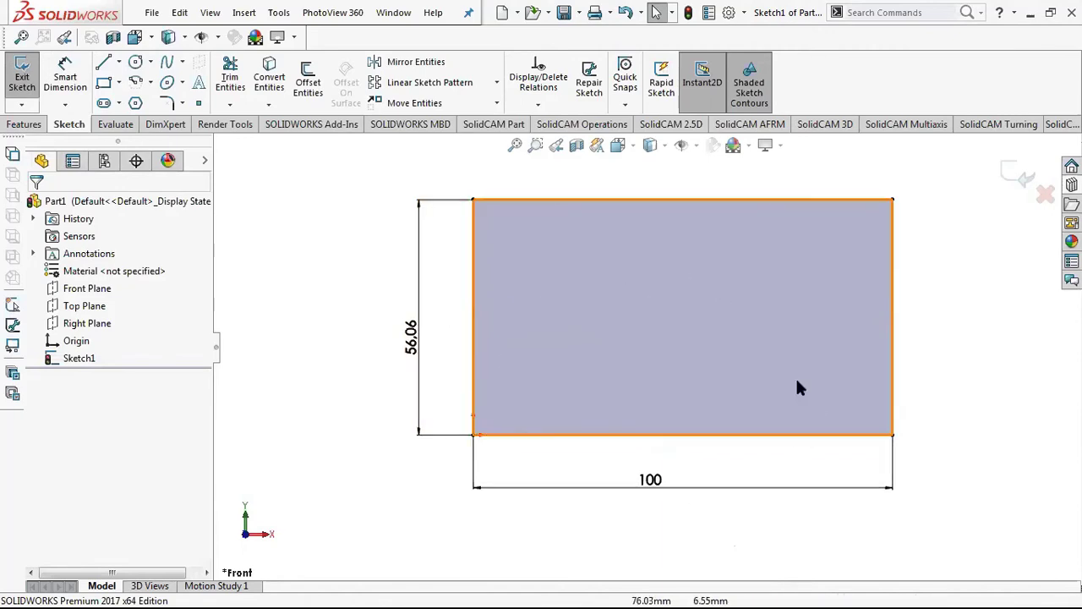
pyautogui.click(412, 334)
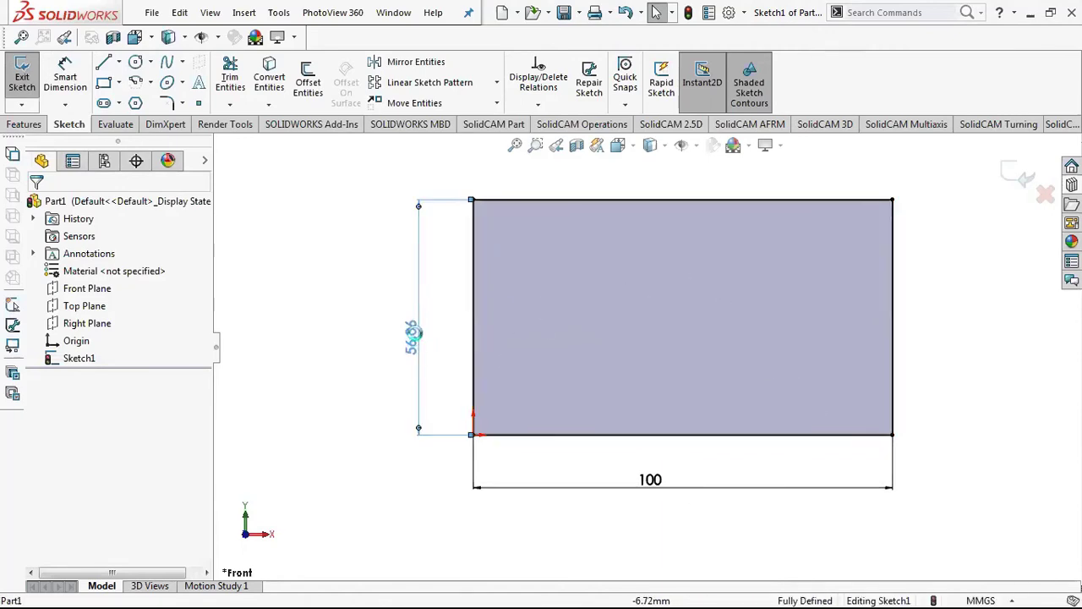
pyautogui.doubleClick(412, 334)
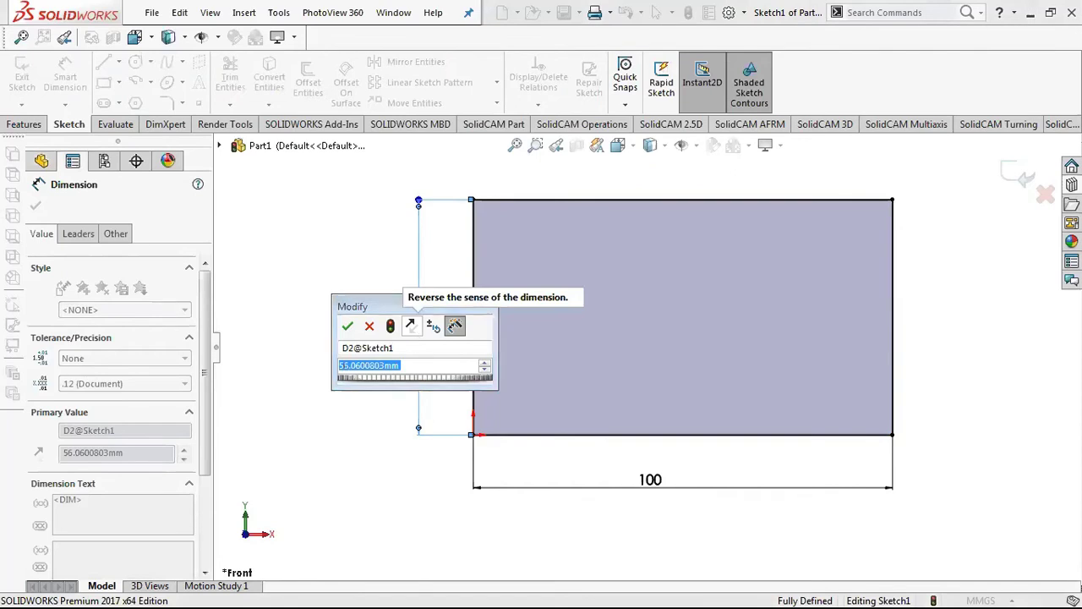
pyautogui.write('75')
pyautogui.press('Return')
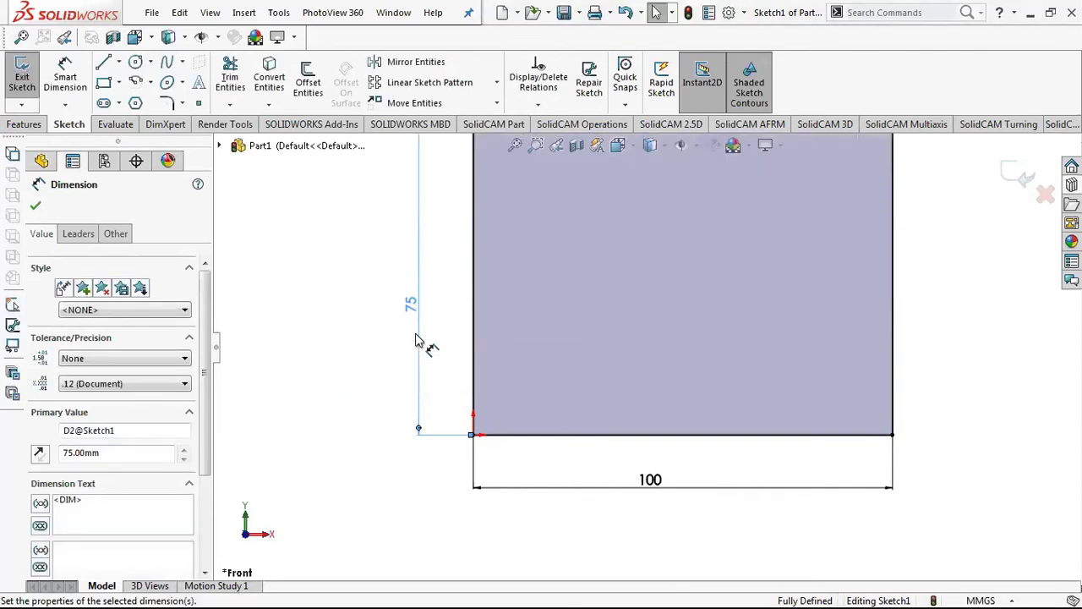
pyautogui.press('f')
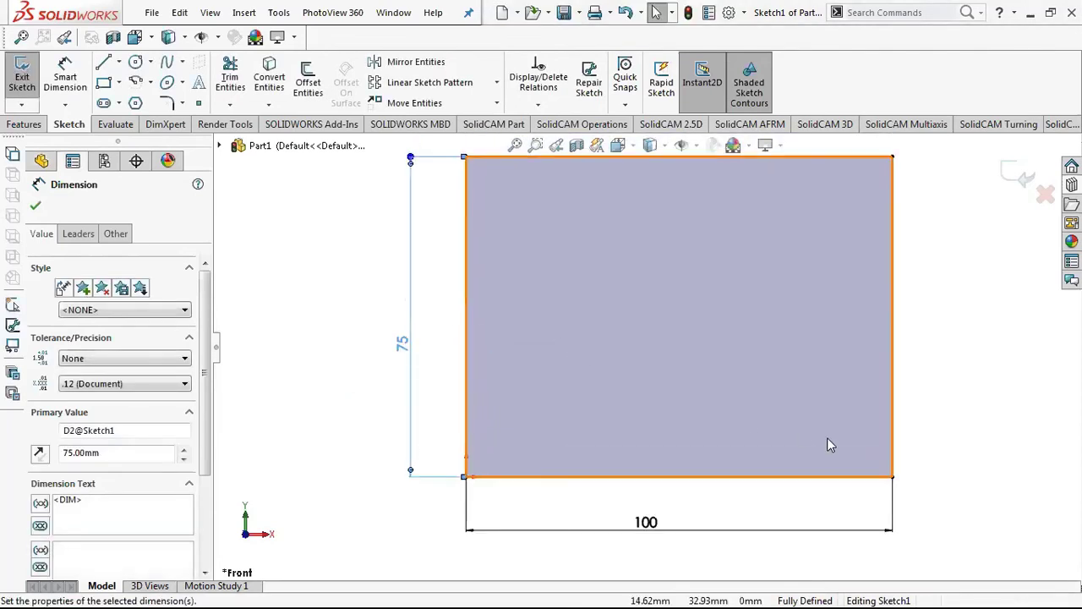
pyautogui.press('z')
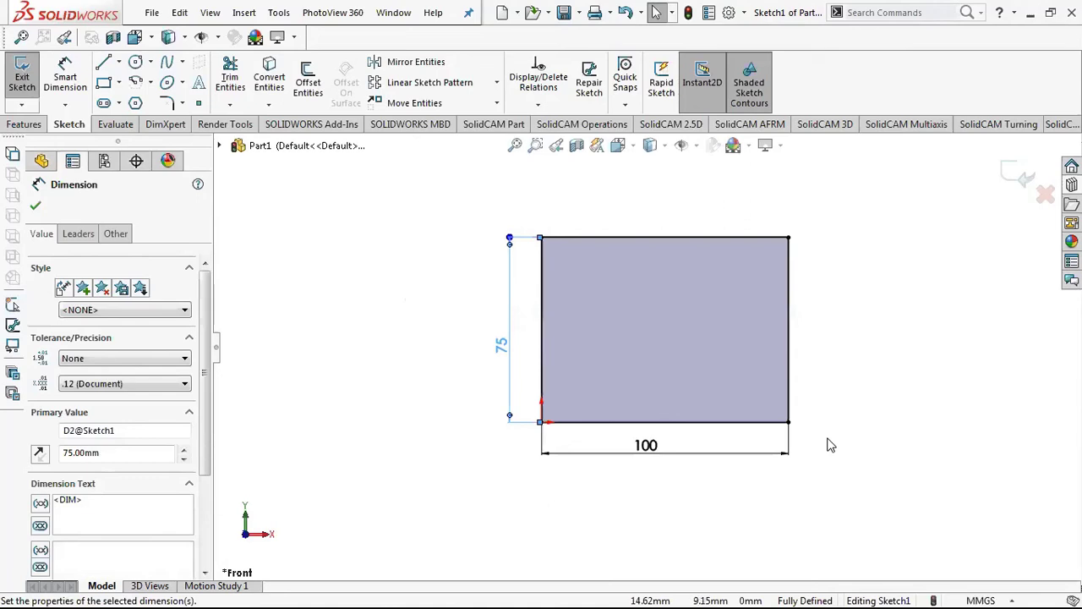
pyautogui.hotkey('ctrl', '7')
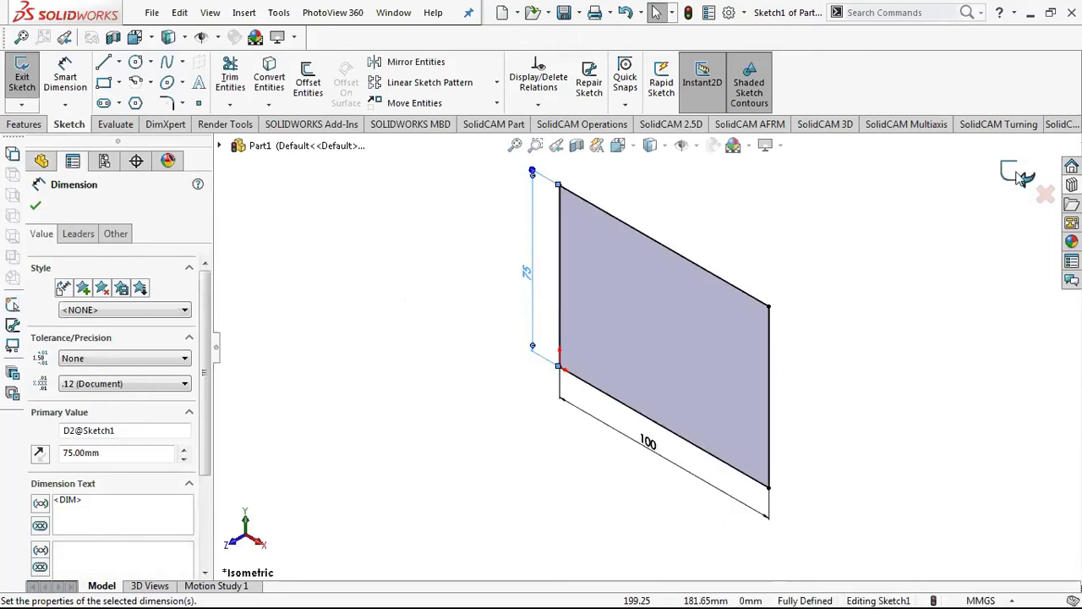
pyautogui.press('Escape')
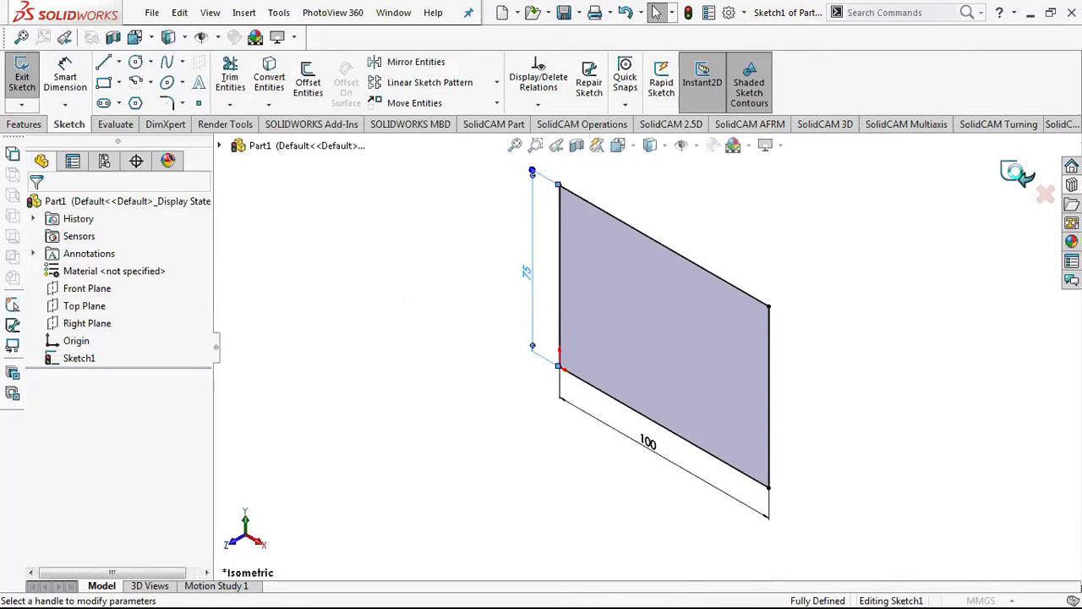
# - Extrude the 100 by 75 rectangle sketch Blind, setting the depth to 50 mm
pyautogui.press('e')
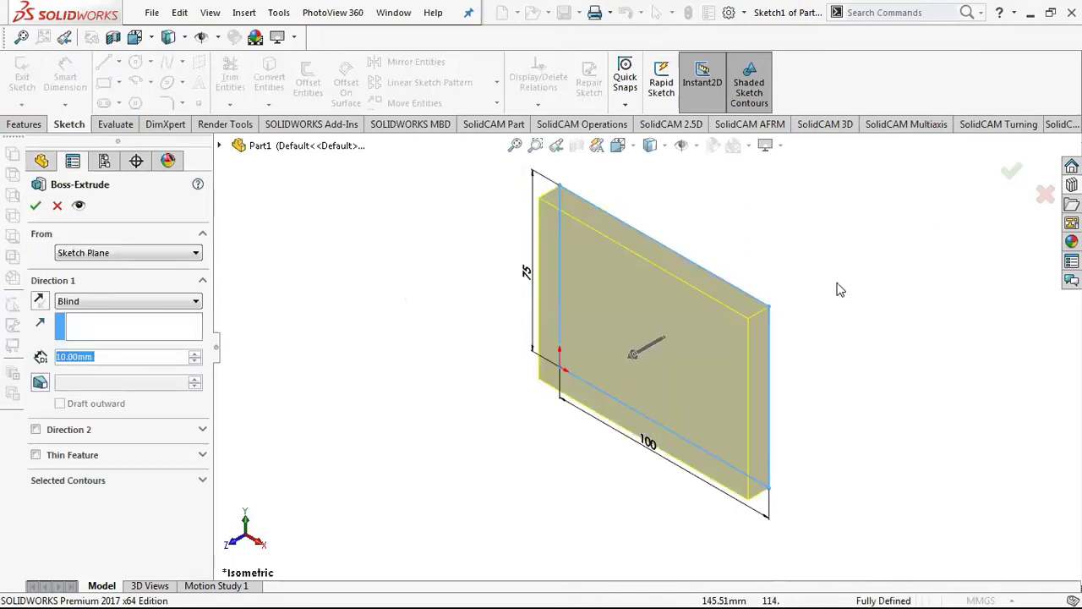
pyautogui.moveTo(633, 355)
pyautogui.mouseDown()
pyautogui.moveTo(400, 450)
pyautogui.moveTo(436, 397)
pyautogui.moveTo(773, 271)
pyautogui.moveTo(701, 310)
pyautogui.moveTo(657, 302)
pyautogui.moveTo(734, 274)
pyautogui.moveTo(454, 363)
pyautogui.moveTo(752, 284)
pyautogui.moveTo(662, 334)
pyautogui.mouseUp()
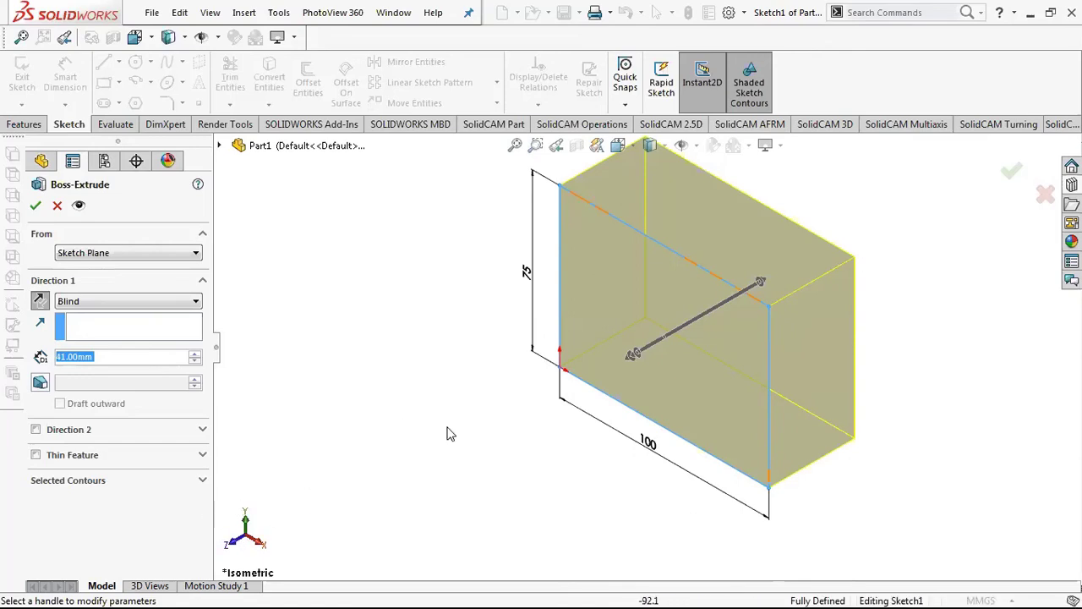
pyautogui.moveTo(777, 286)
pyautogui.mouseDown()
pyautogui.moveTo(509, 385)
pyautogui.moveTo(486, 372)
pyautogui.mouseUp()
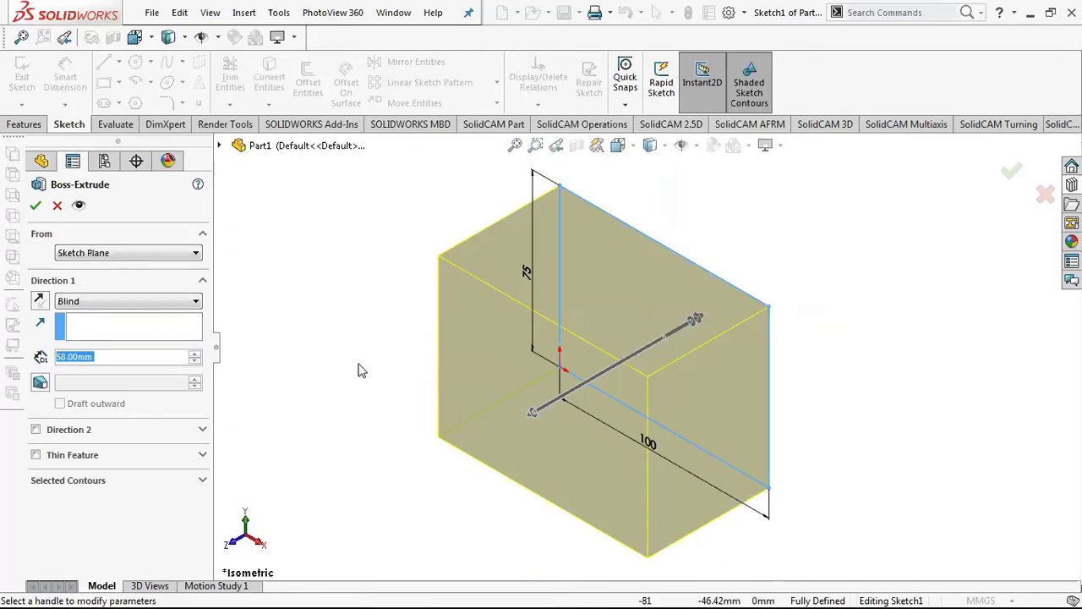
pyautogui.moveTo(533, 412)
pyautogui.mouseDown()
pyautogui.moveTo(562, 385)
pyautogui.moveTo(419, 427)
pyautogui.mouseUp()
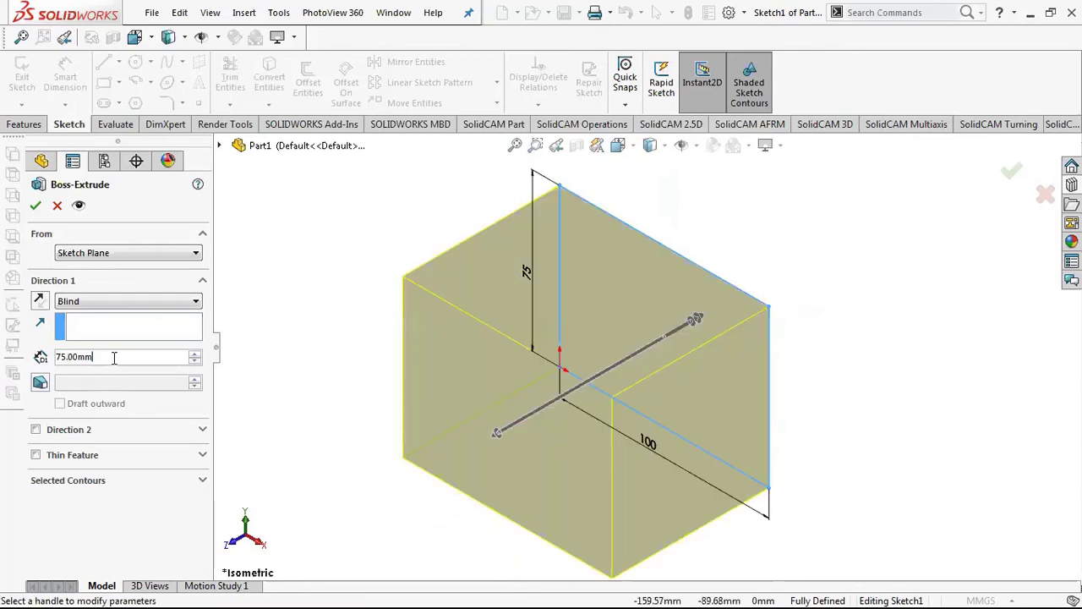
pyautogui.click(68, 357)
pyautogui.moveTo(101, 357); pyautogui.dragTo(54, 361)
pyautogui.write('50')
pyautogui.press('Return')
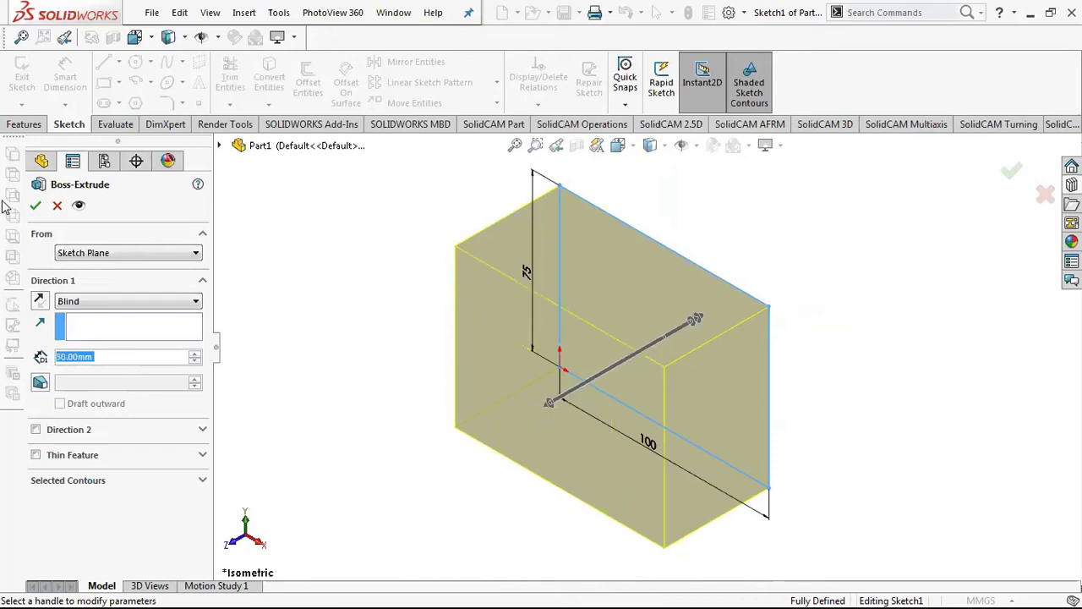
pyautogui.click(36, 204)
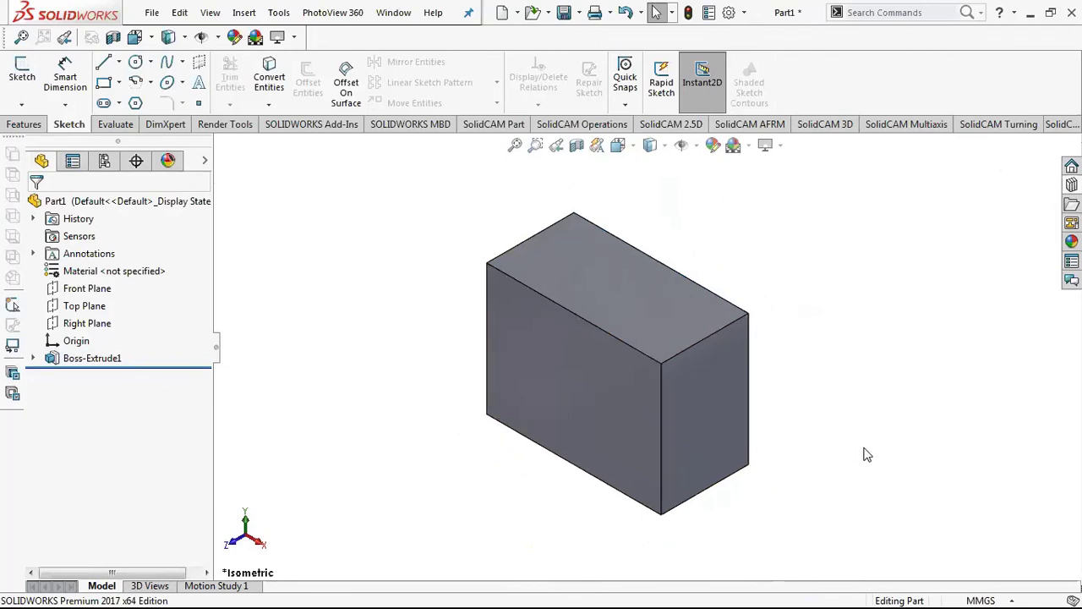
pyautogui.moveTo(863, 452)
pyautogui.mouseDown(button='middle')
pyautogui.moveTo(718, 352)
pyautogui.moveTo(682, 449)
pyautogui.moveTo(863, 451)
pyautogui.moveTo(824, 522)
pyautogui.mouseUp(button='middle')
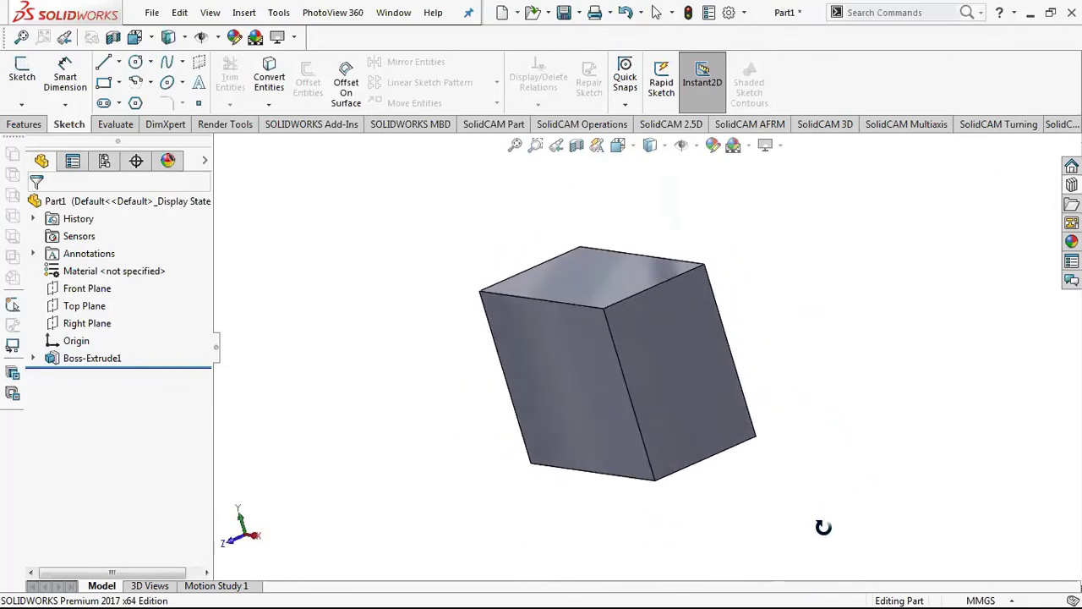
pyautogui.hotkey('ctrl', '7')
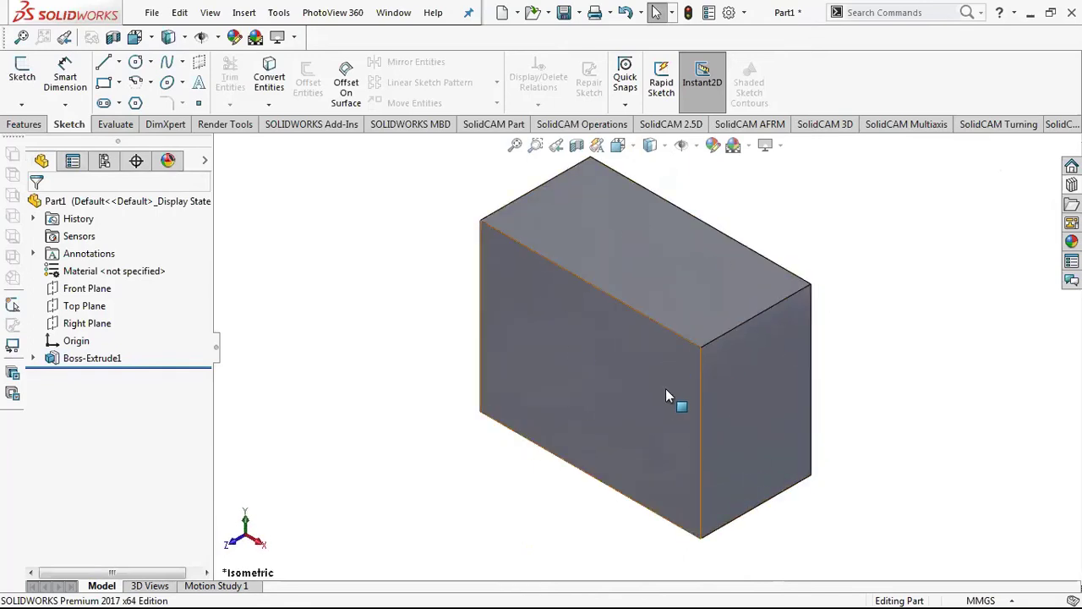
pyautogui.click(657, 440)
pyautogui.click(358, 377)
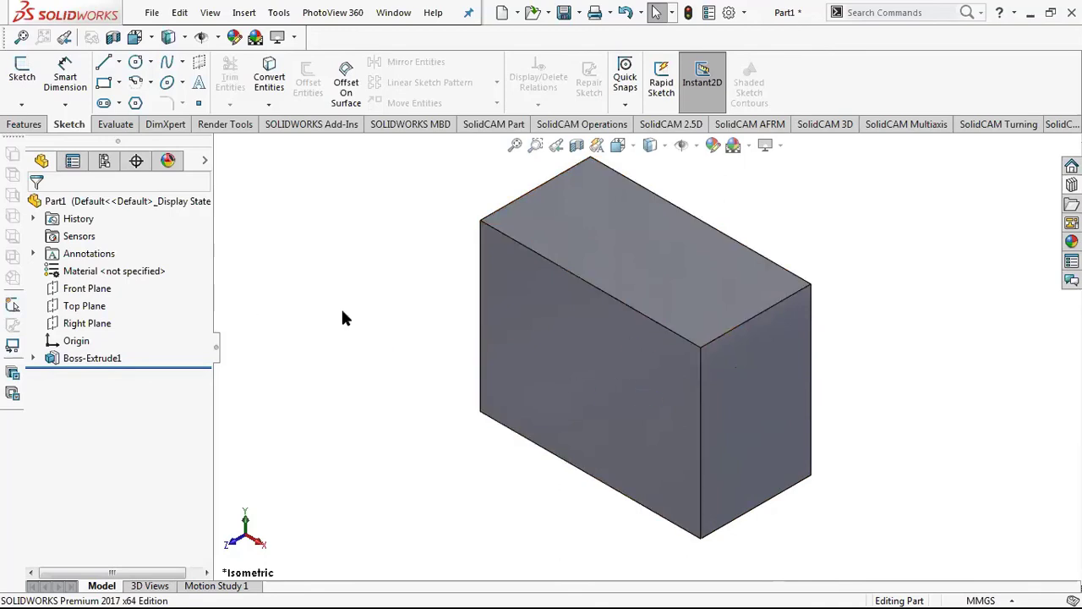
# - Change the box's 75 height and 50 depth dimensions to 100 mm each
pyautogui.click(572, 333)
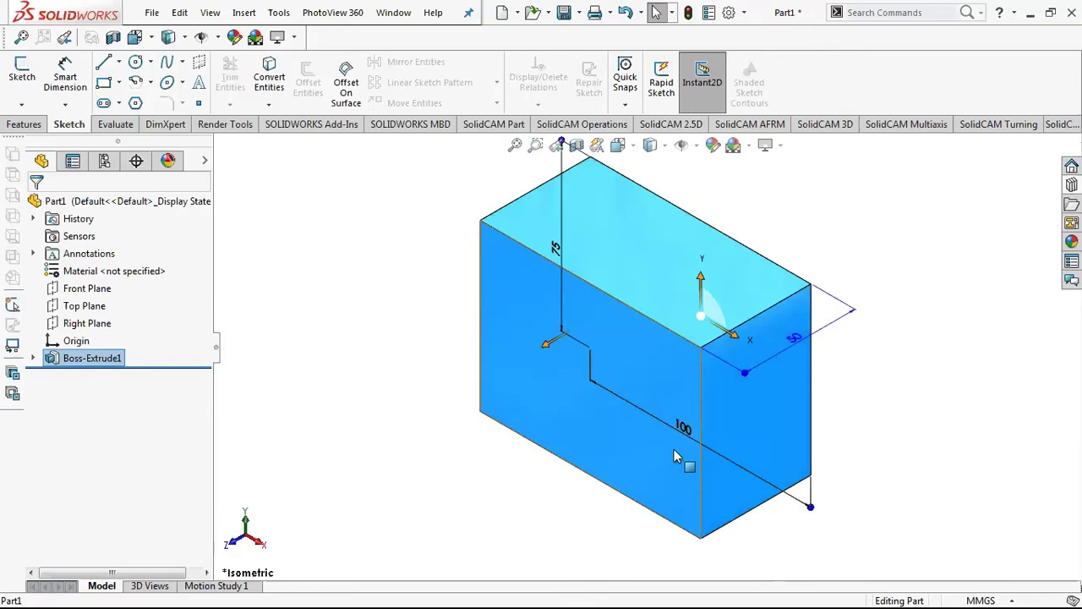
pyautogui.click(556, 248)
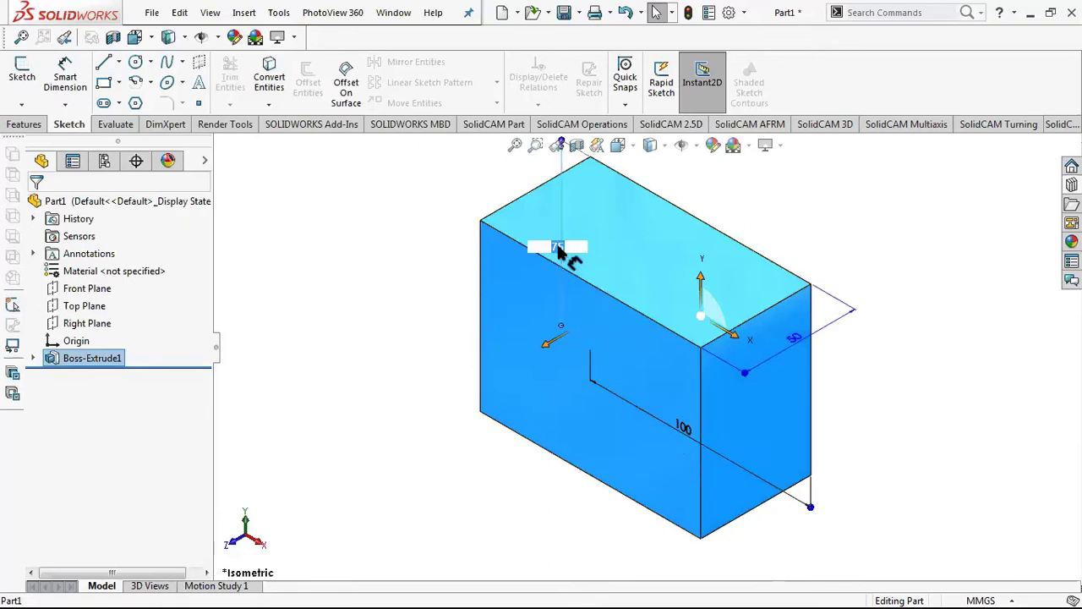
pyautogui.write('100')
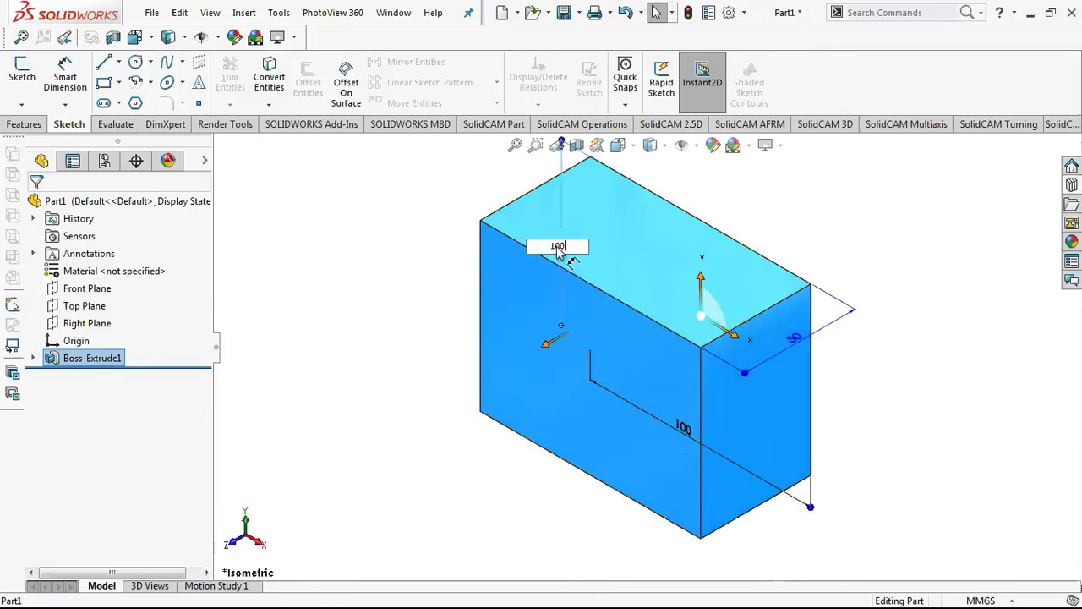
pyautogui.press('Return')
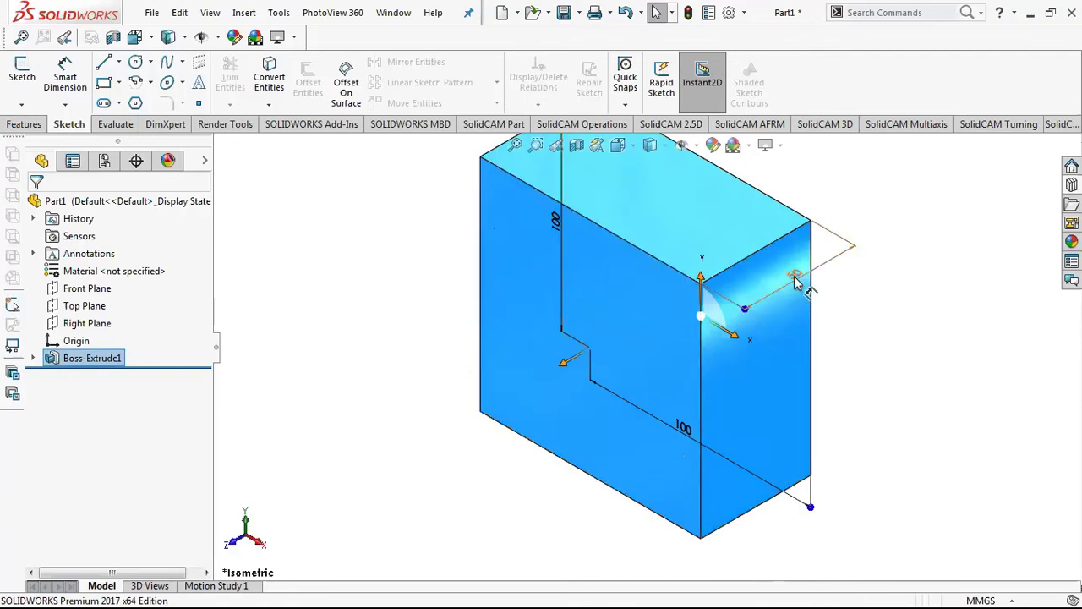
pyautogui.click(795, 279)
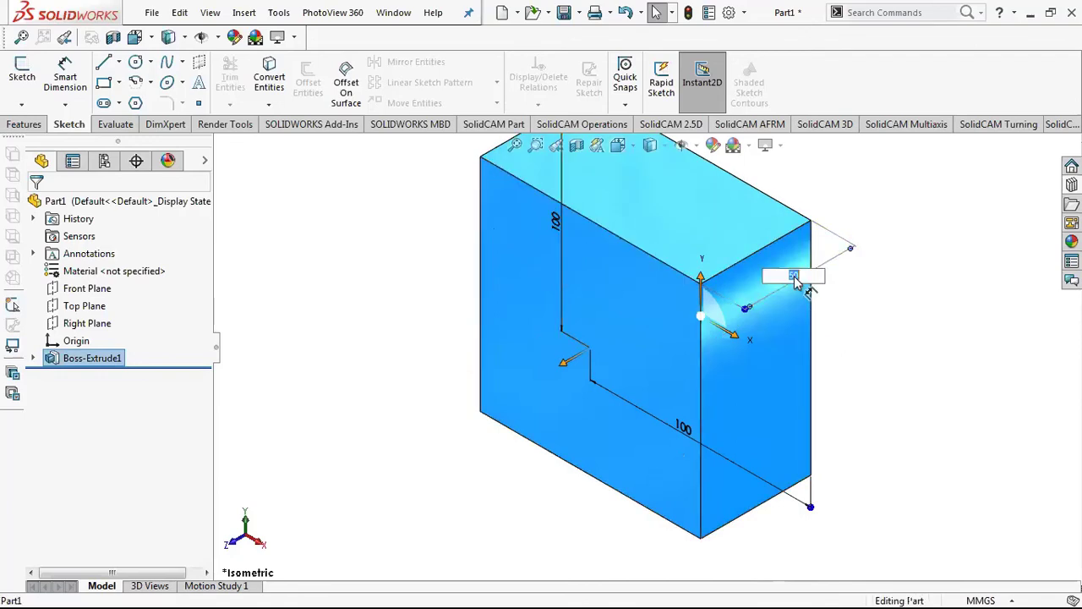
pyautogui.write('100')
pyautogui.press('Return')
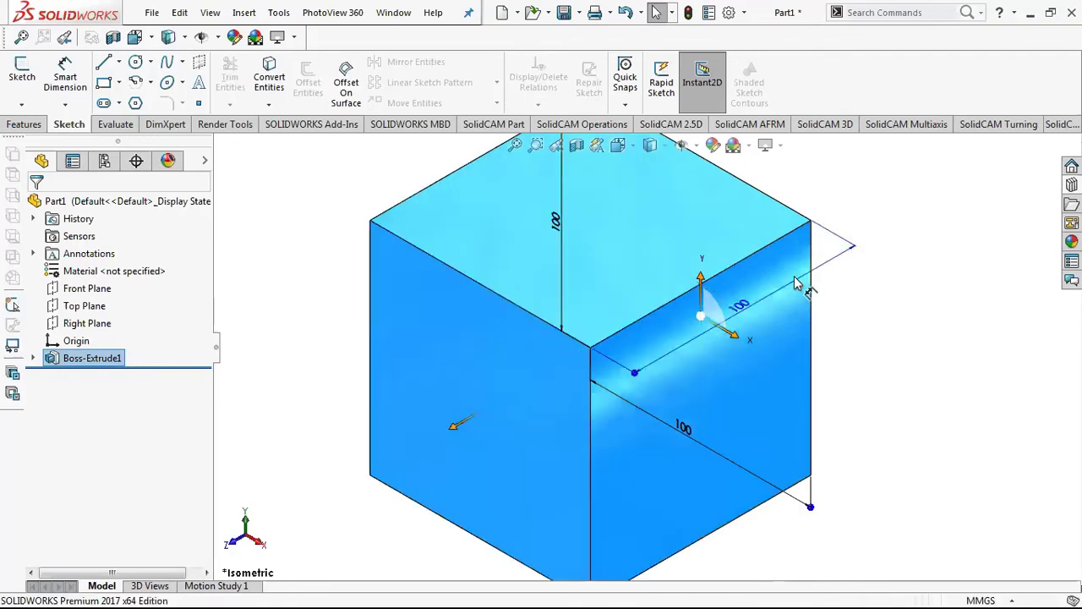
# - Reposition the two 100 dimension labels so they sit clear of the cube
pyautogui.click(524, 426)
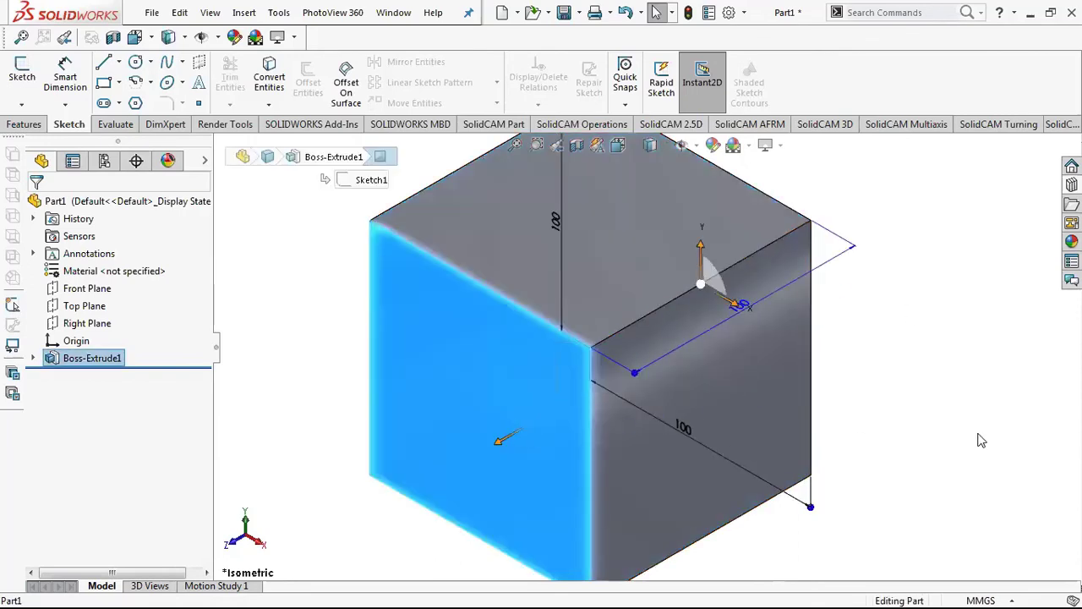
pyautogui.scroll(3, 728, 346)
pyautogui.moveTo(599, 283); pyautogui.dragTo(499, 229)
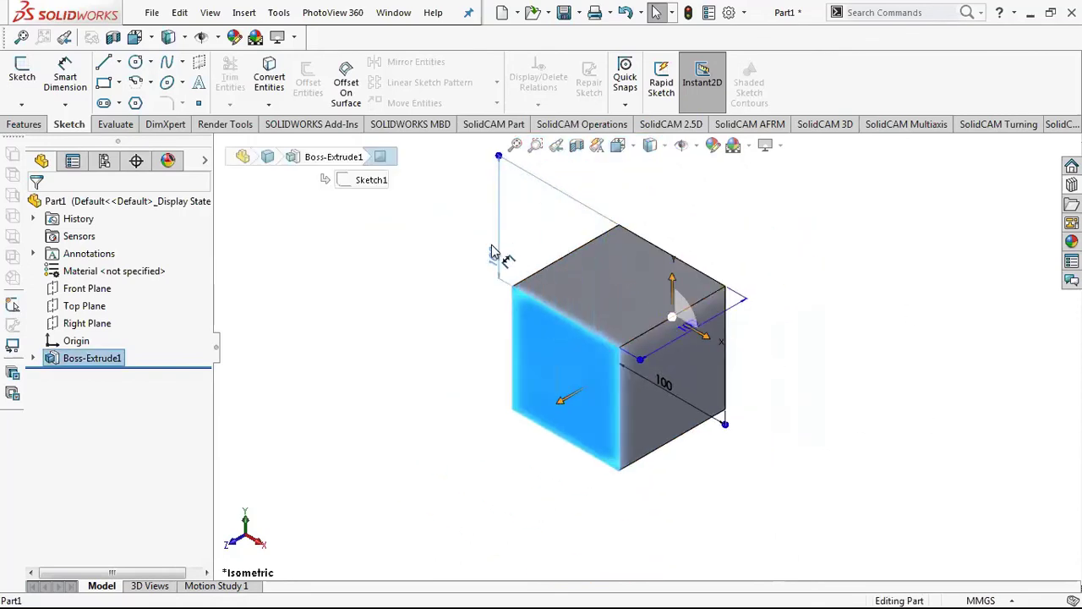
pyautogui.moveTo(664, 385); pyautogui.dragTo(676, 533)
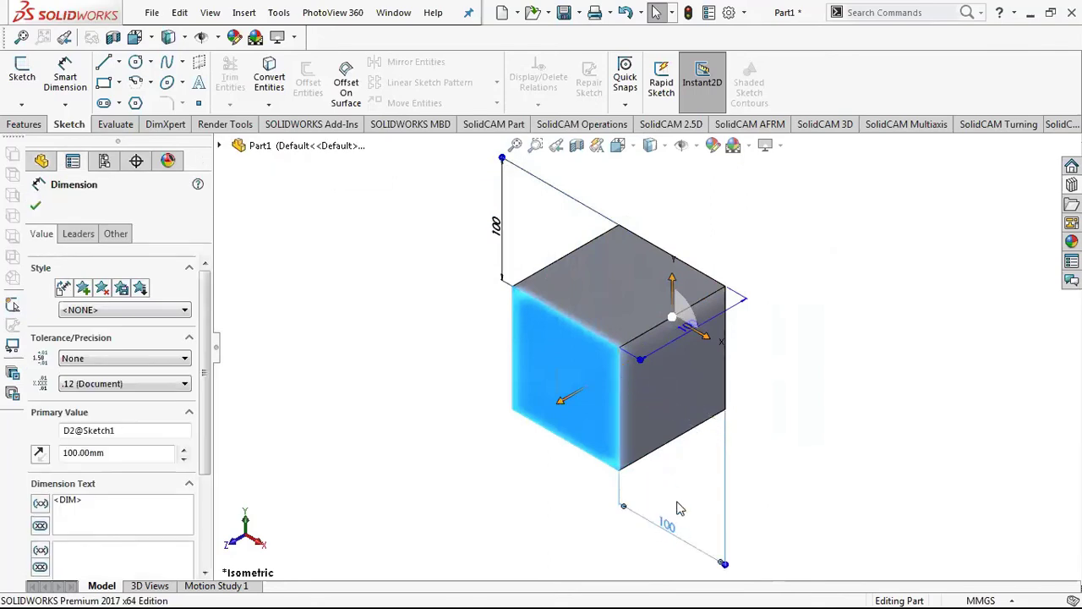
pyautogui.click(828, 408)
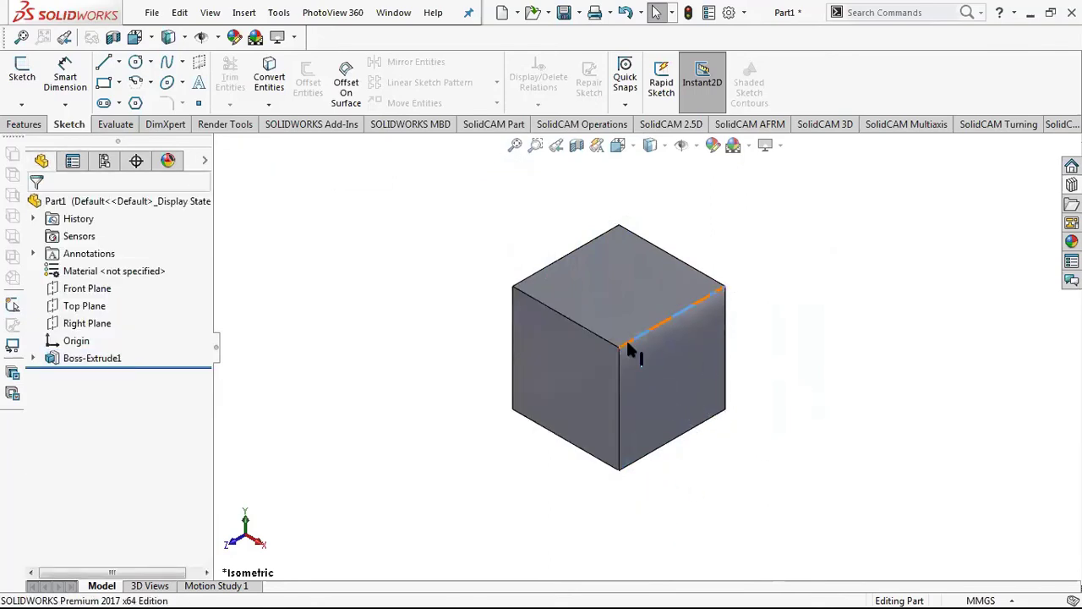
pyautogui.click(651, 363)
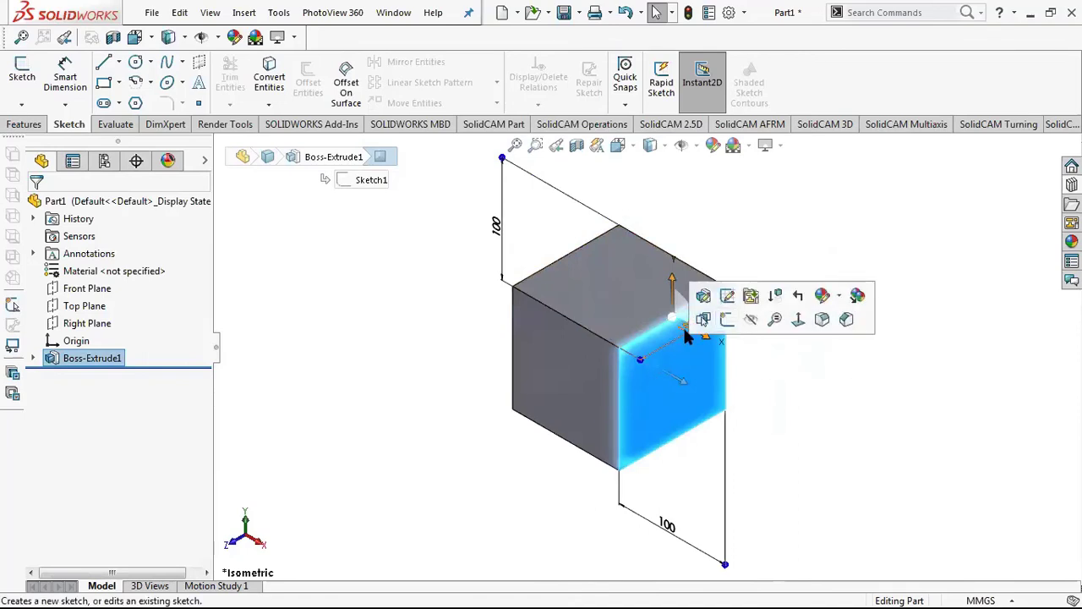
pyautogui.moveTo(638, 362); pyautogui.dragTo(643, 360)
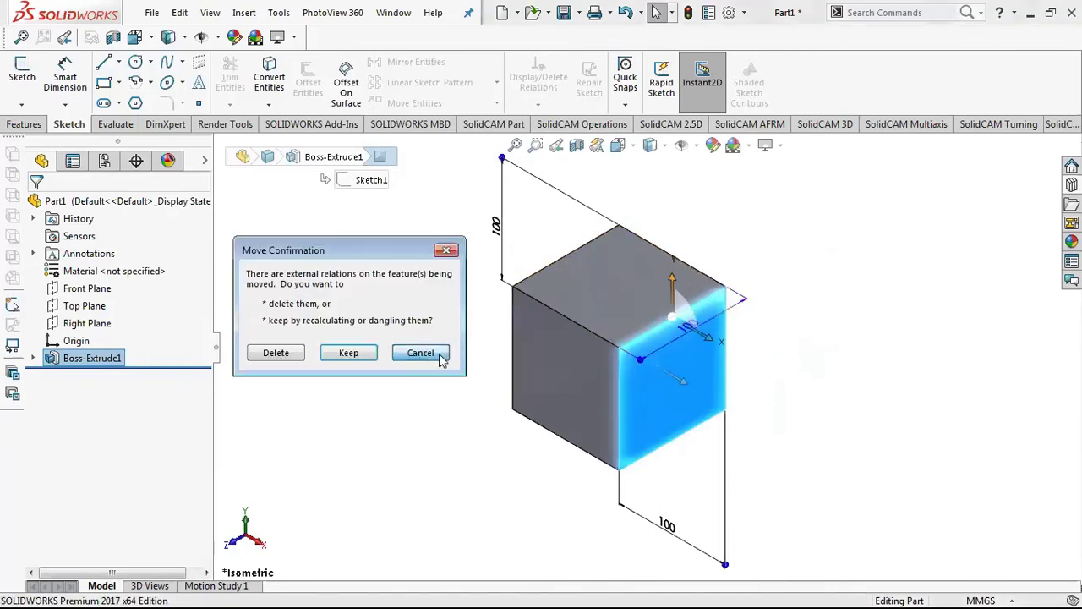
pyautogui.click(439, 357)
pyautogui.moveTo(710, 332); pyautogui.dragTo(708, 361)
pyautogui.click(447, 254)
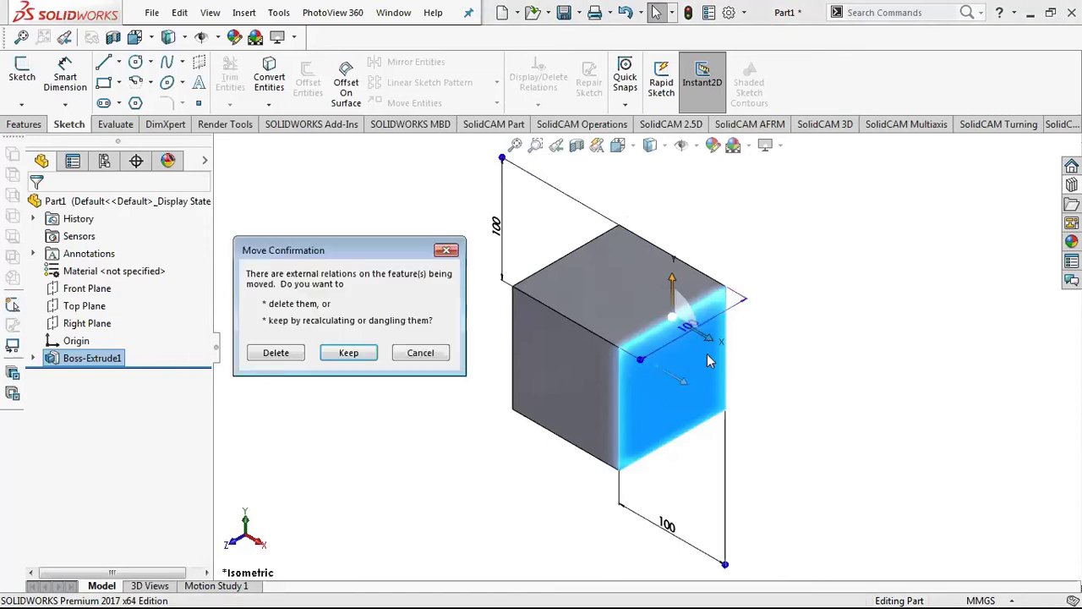
pyautogui.click(433, 353)
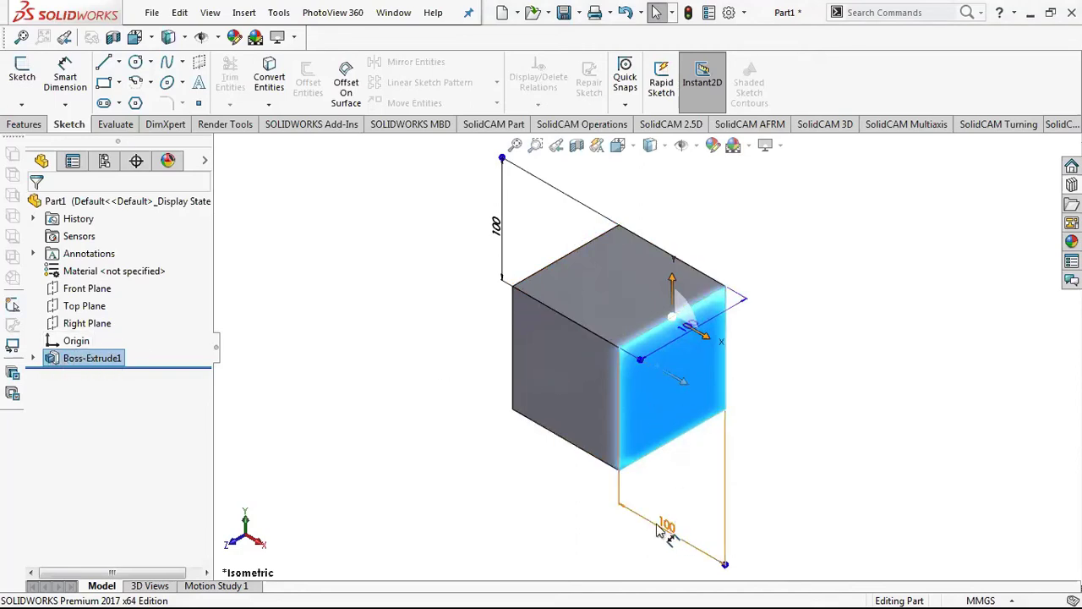
pyautogui.click(518, 463)
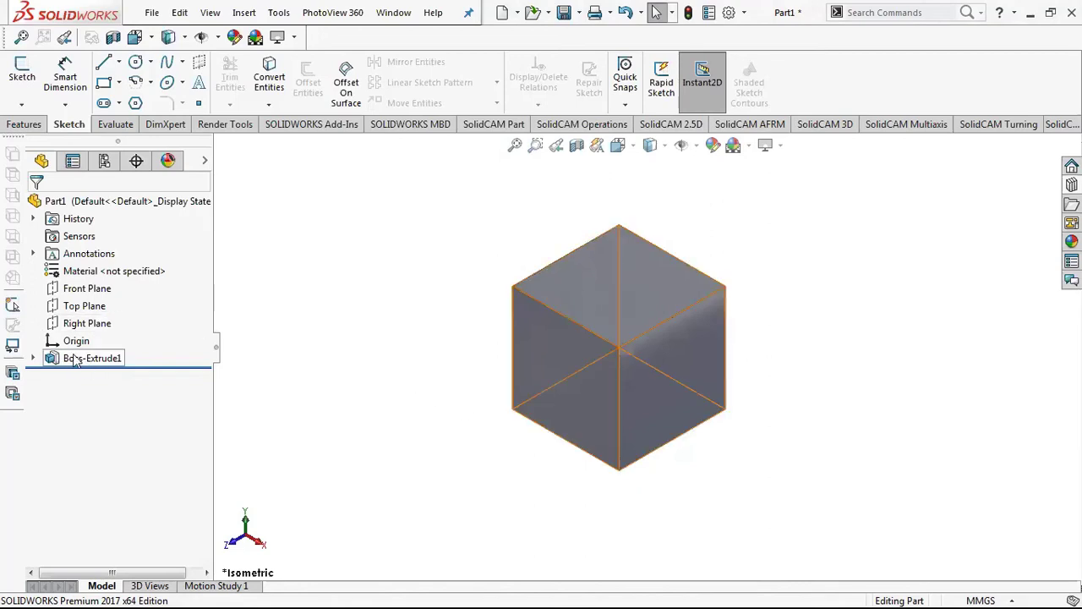
# - Rename Sketch1 under the extrude feature to 'Prvi sketch'
pyautogui.click(33, 358)
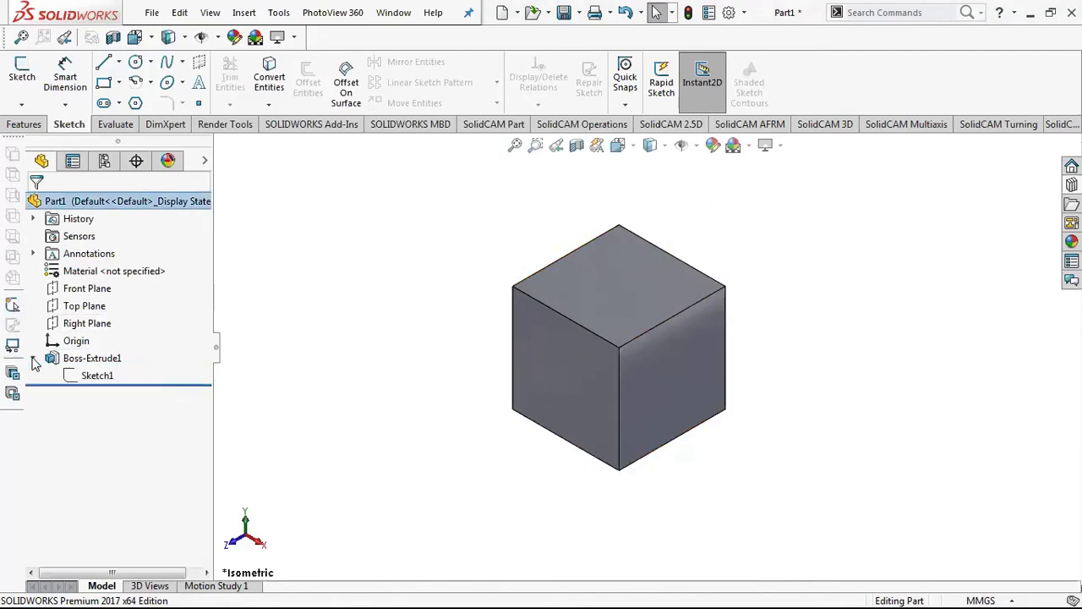
pyautogui.click(91, 381)
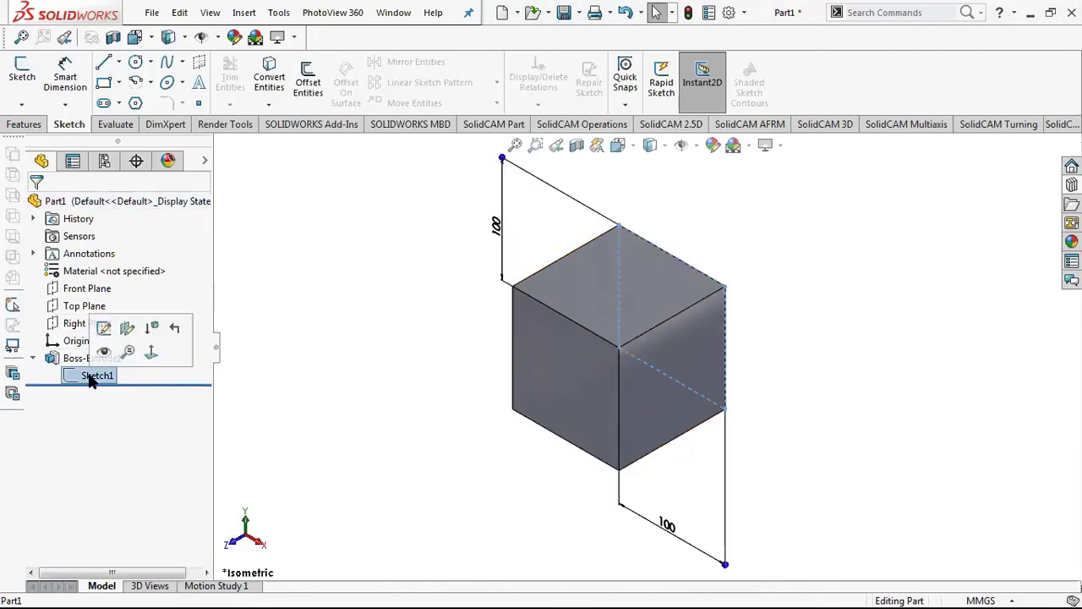
pyautogui.click(90, 376)
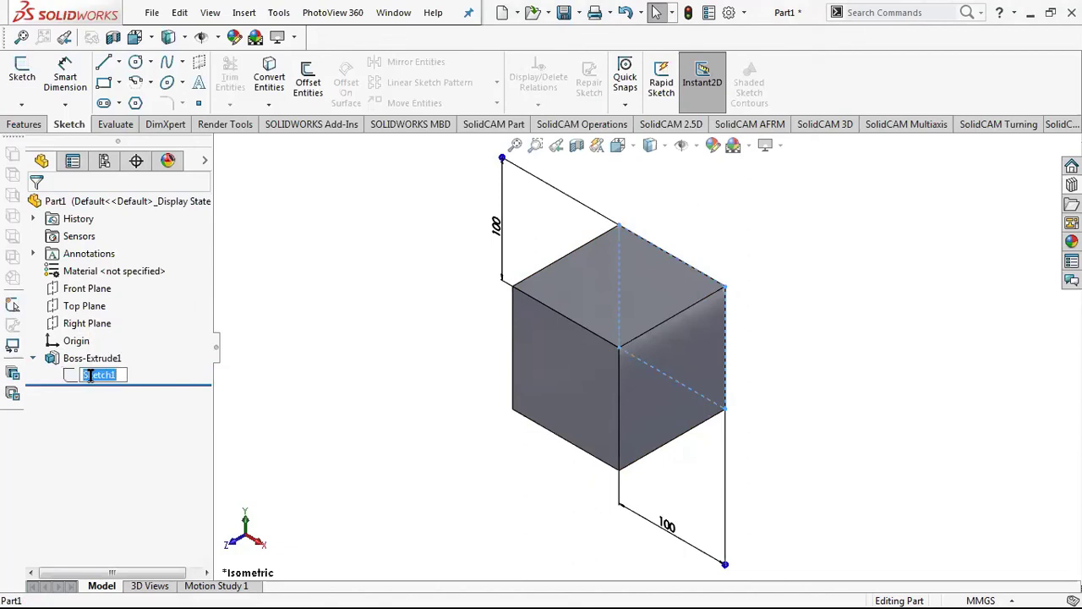
pyautogui.write('Prvi')
pyautogui.write('sketch')
pyautogui.press('Return')
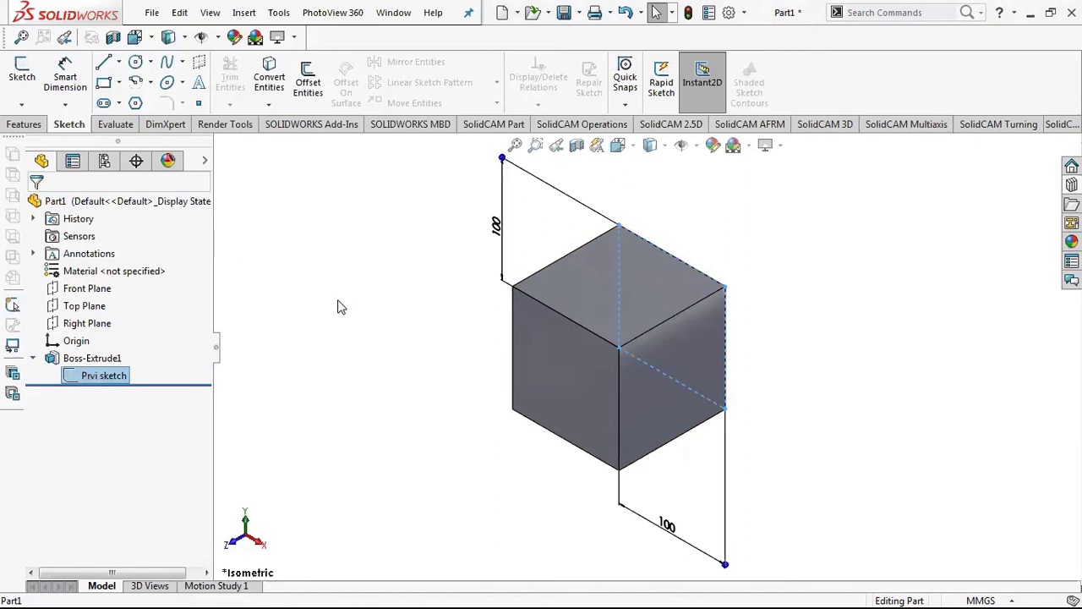
# - Rename the Boss-Extrude1 feature to 'Prva kocka'
pyautogui.click(93, 360)
pyautogui.click(93, 360)
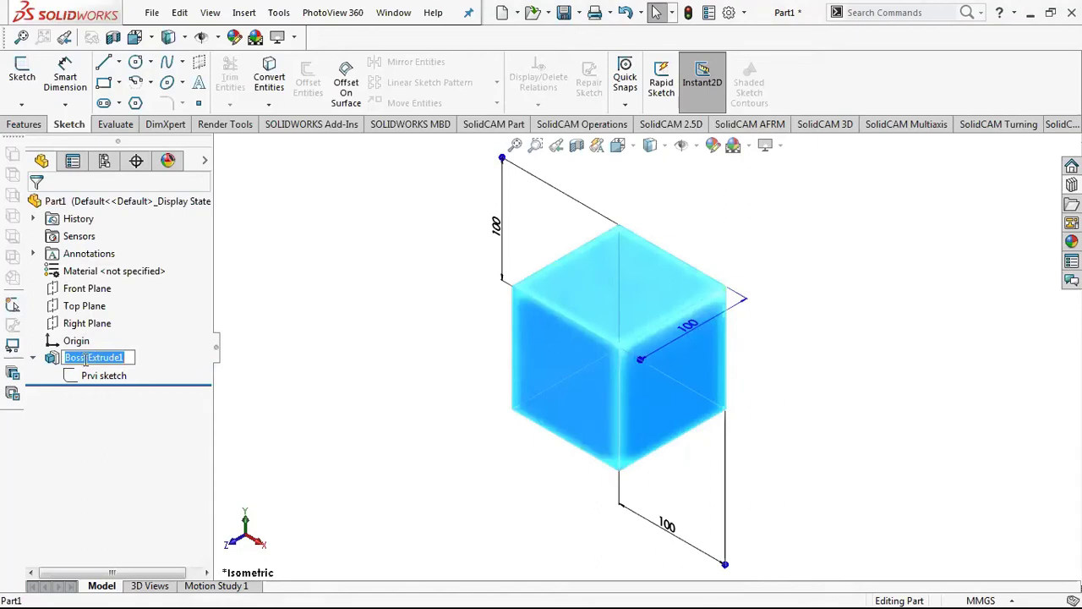
pyautogui.write('Prv')
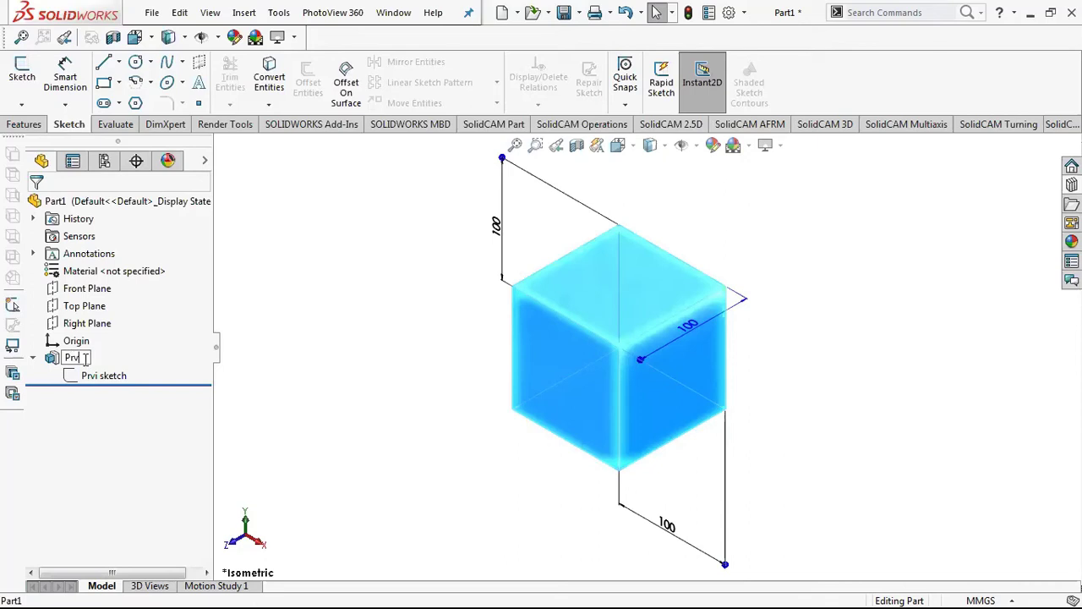
pyautogui.write('a kocka')
pyautogui.press('Return')
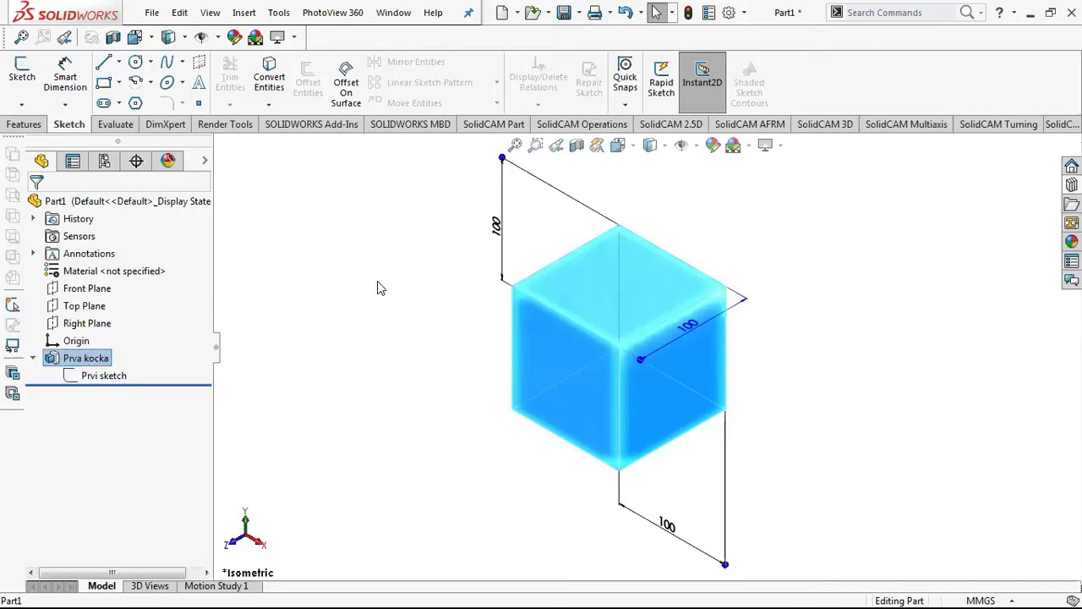
pyautogui.click(382, 288)
# - Save the part as 'Prva kocka' in the Downloads folder
pyautogui.click(151, 11)
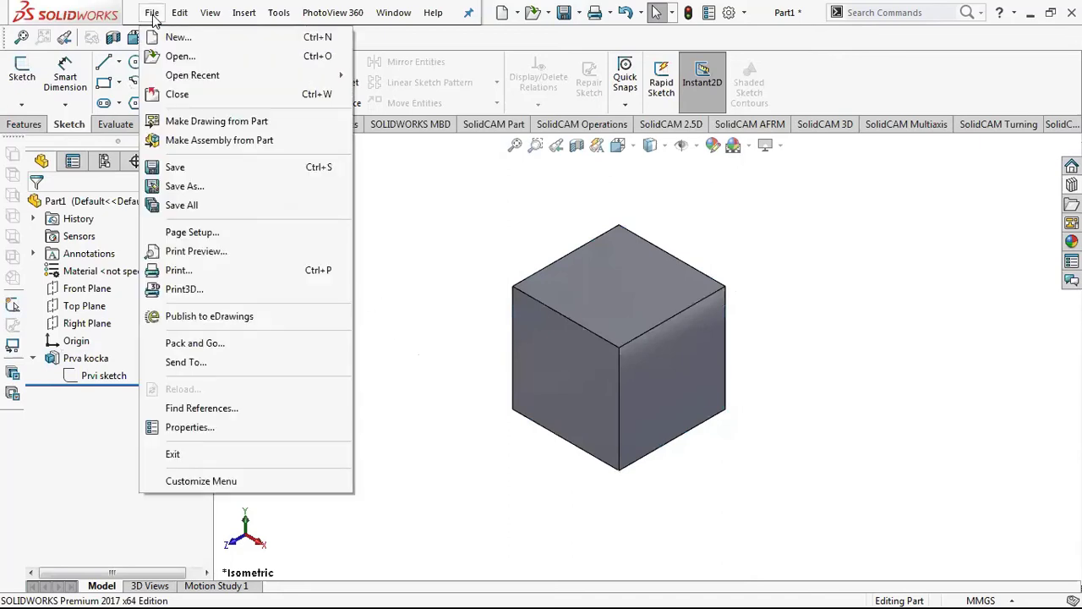
pyautogui.click(188, 185)
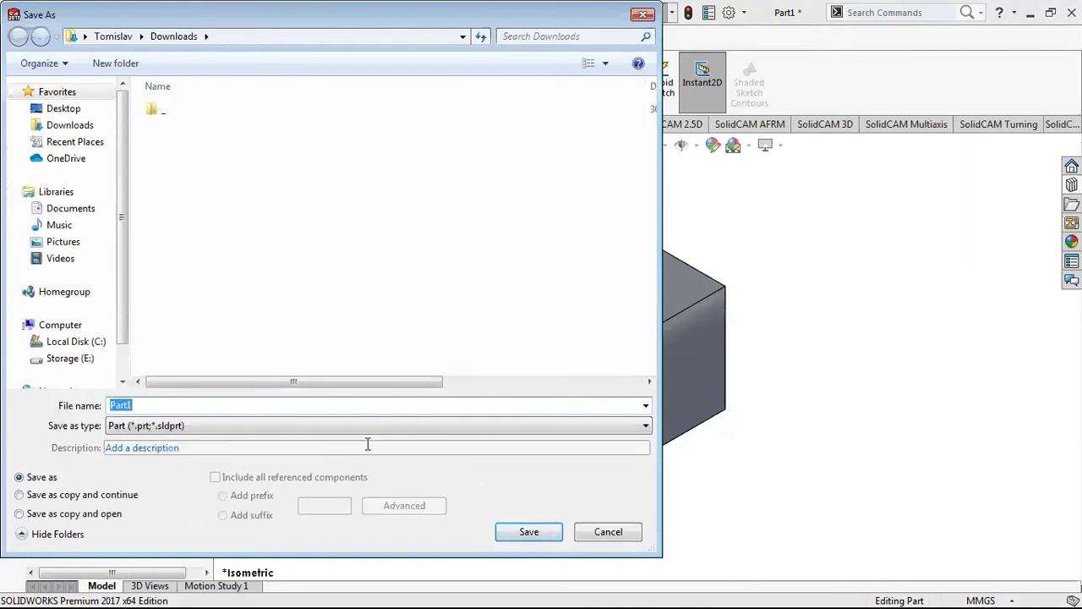
pyautogui.write('Prva')
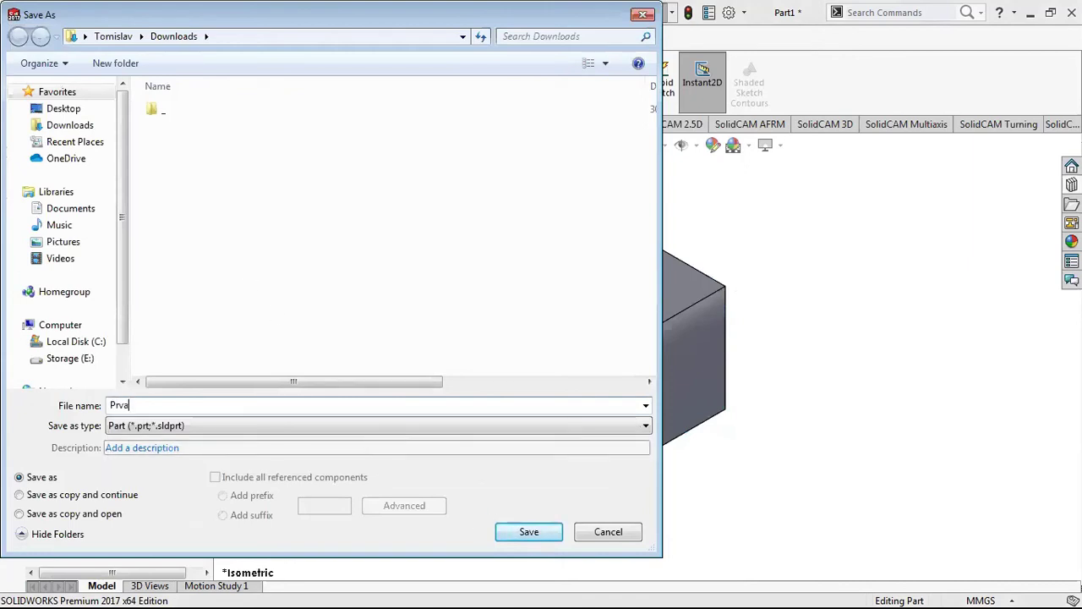
pyautogui.write(' kocka')
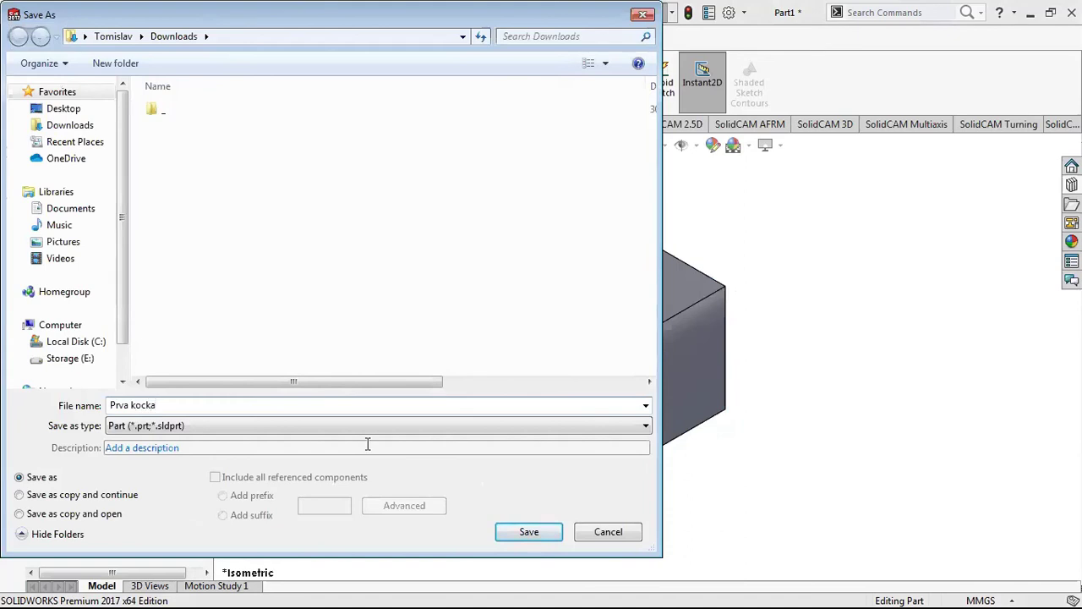
pyautogui.press('Return')
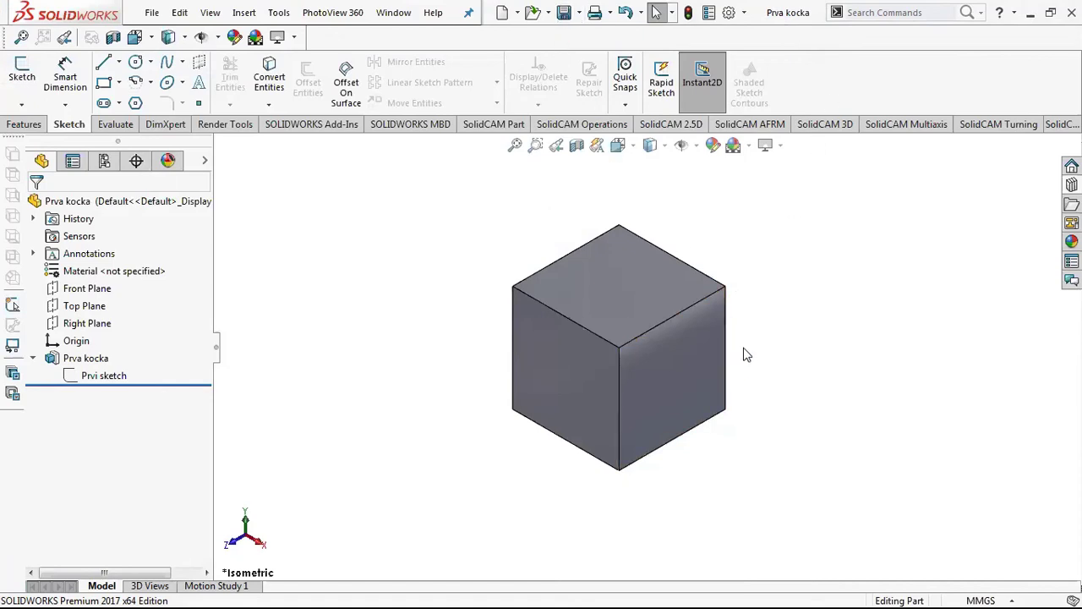
pyautogui.scroll(-2, 771, 353)
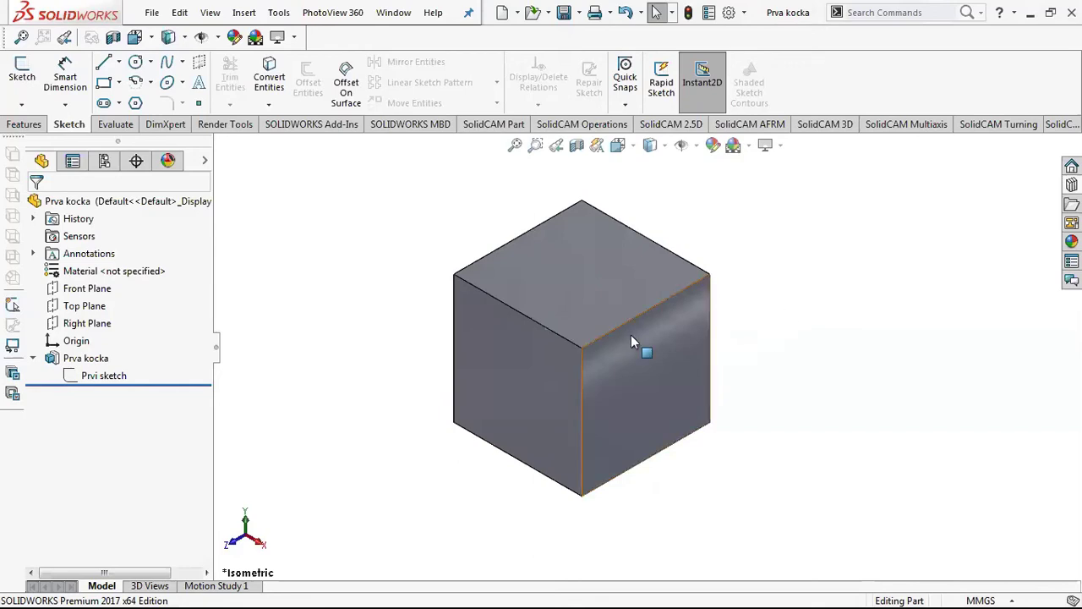
pyautogui.scroll(-1, 631, 336)
pyautogui.scroll(-1, 744, 362)
pyautogui.scroll(2, 736, 359)
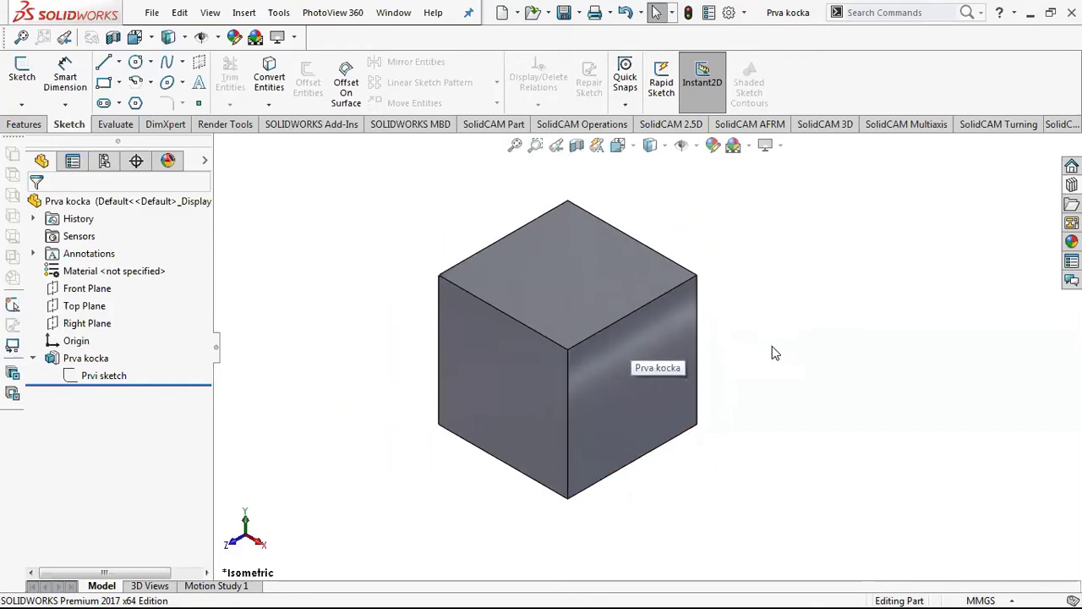
pyautogui.scroll(-1, 793, 355)
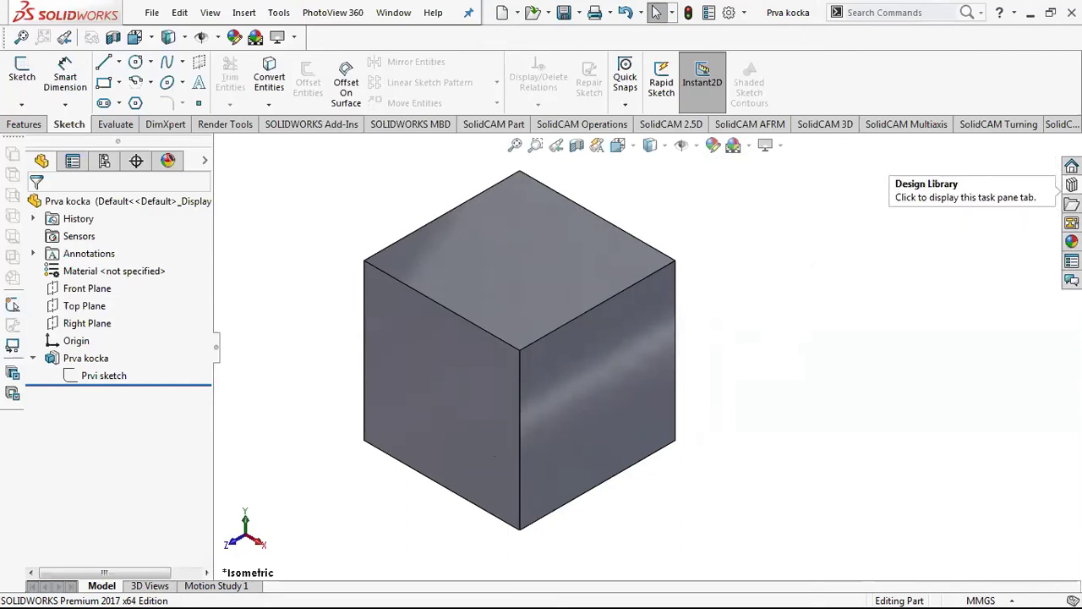
pyautogui.moveTo(1072, 184); pyautogui.dragTo(890, 184)
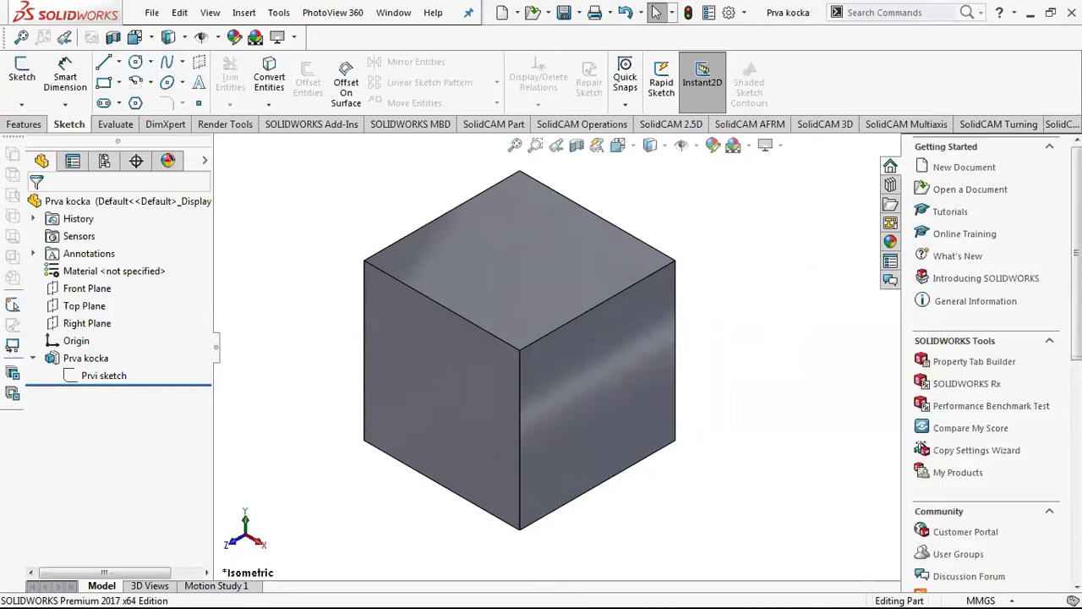
pyautogui.scroll(-3, 990, 364)
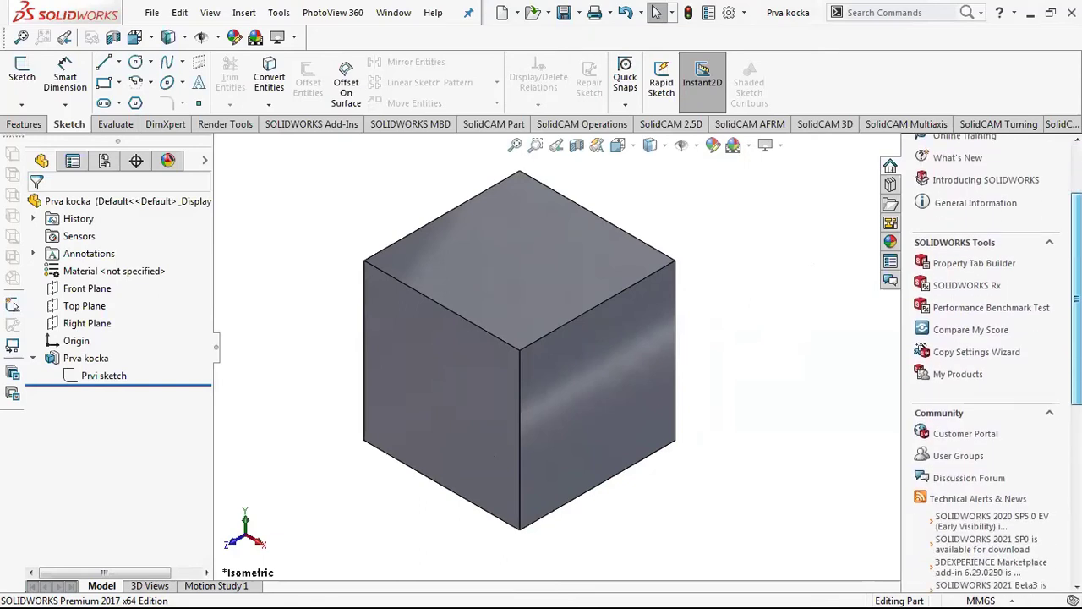
pyautogui.scroll(-3, 990, 364)
pyautogui.scroll(-3, 989, 363)
pyautogui.scroll(-2, 989, 364)
pyautogui.scroll(5, 989, 364)
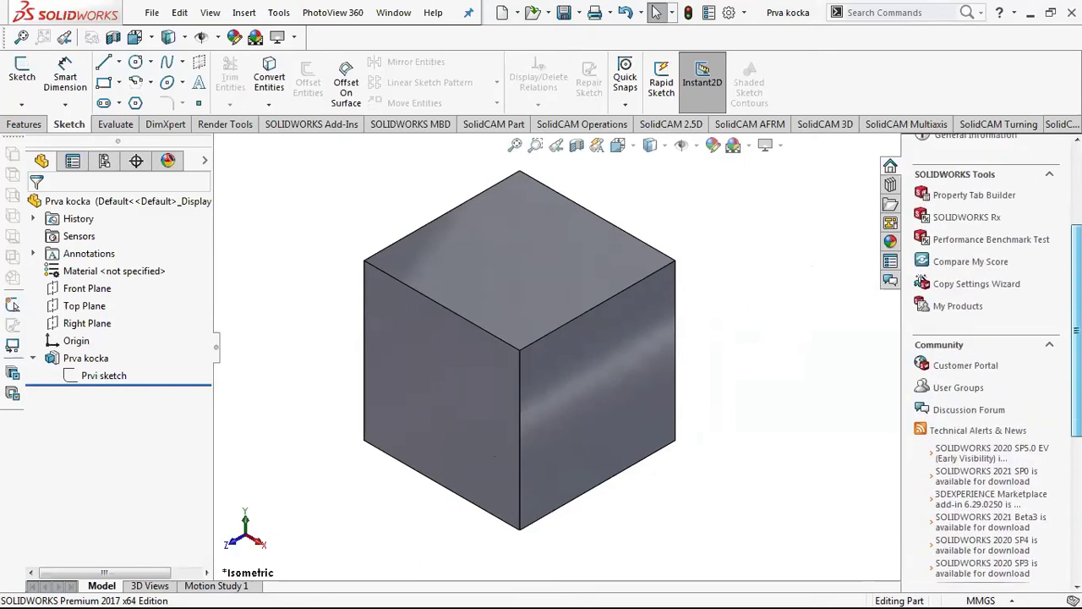
pyautogui.scroll(5, 989, 363)
pyautogui.click(891, 187)
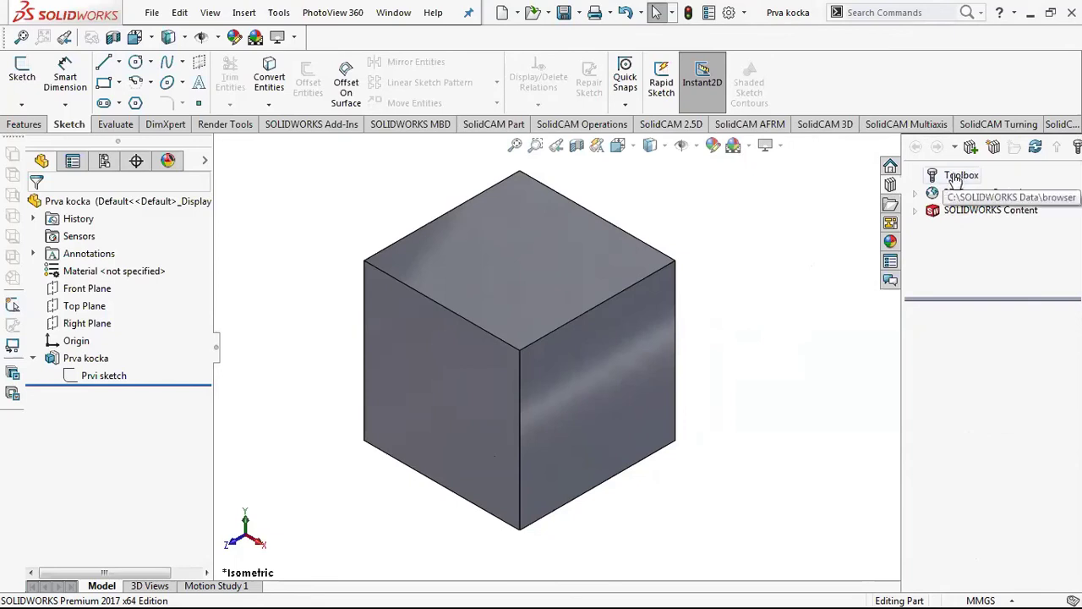
pyautogui.click(958, 179)
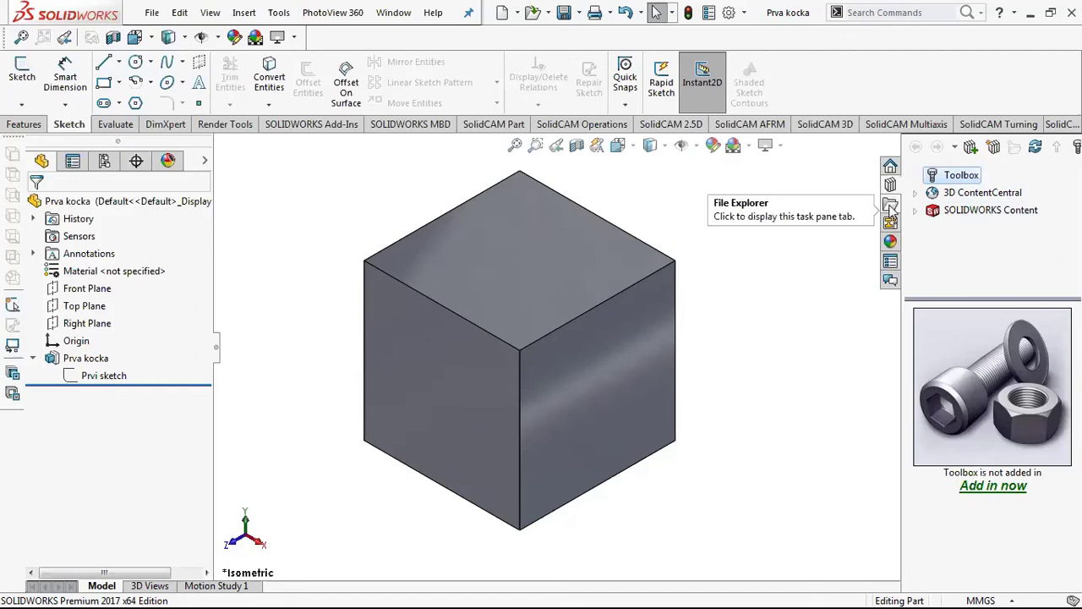
pyautogui.click(994, 488)
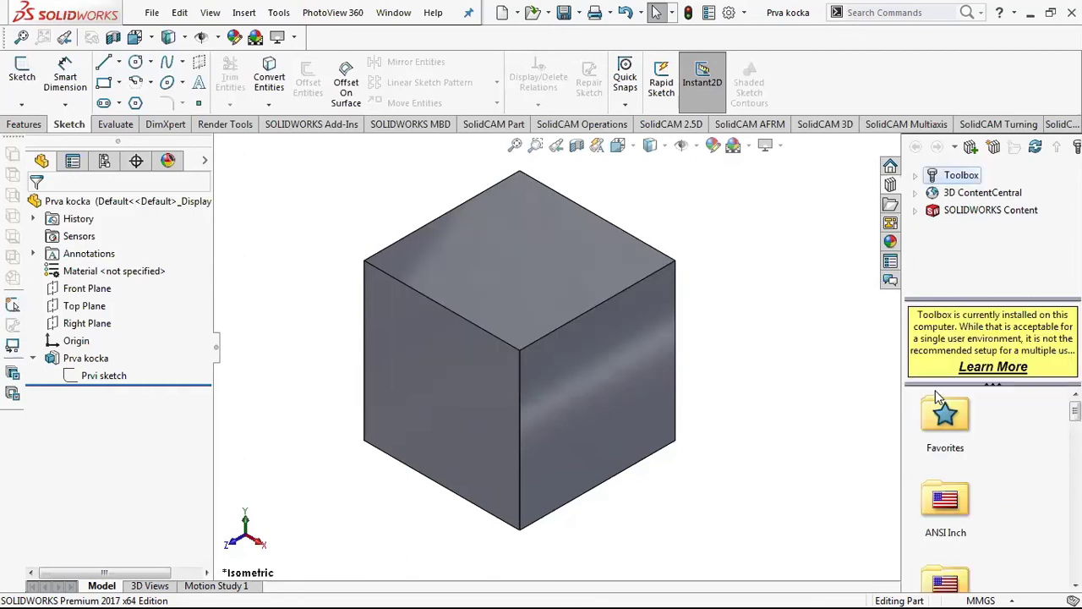
pyautogui.moveTo(1075, 410); pyautogui.dragTo(1074, 493)
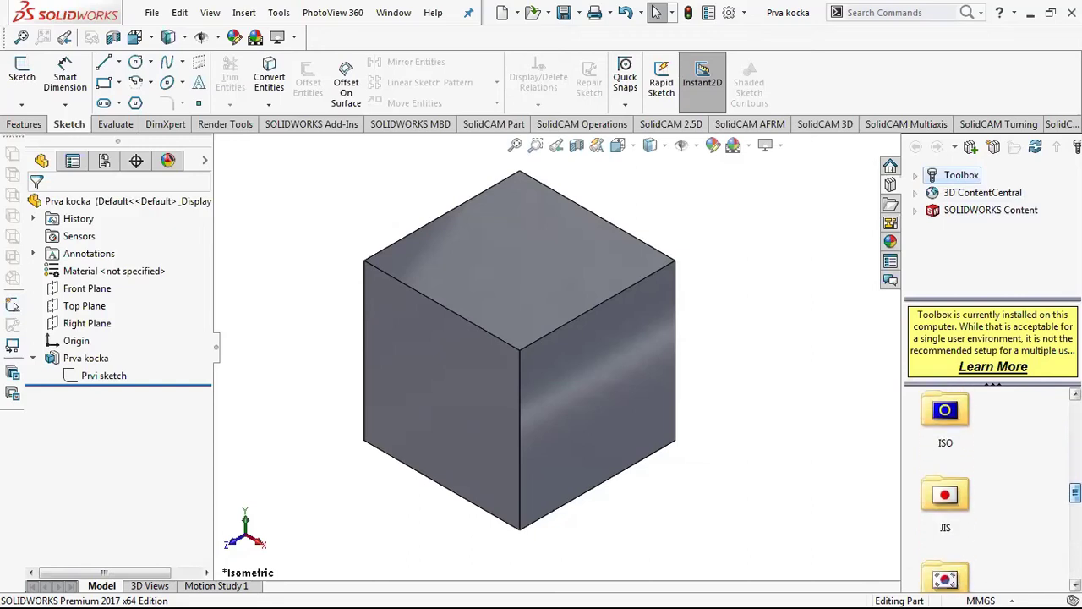
pyautogui.scroll(-3, 842, 403)
pyautogui.scroll(5, 839, 402)
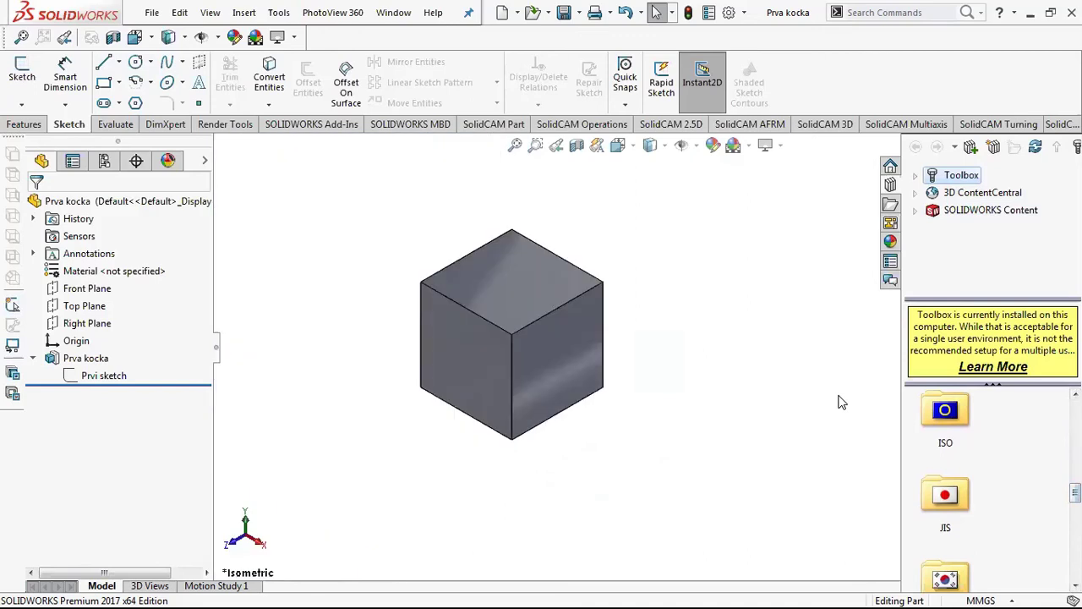
pyautogui.scroll(-10, 835, 394)
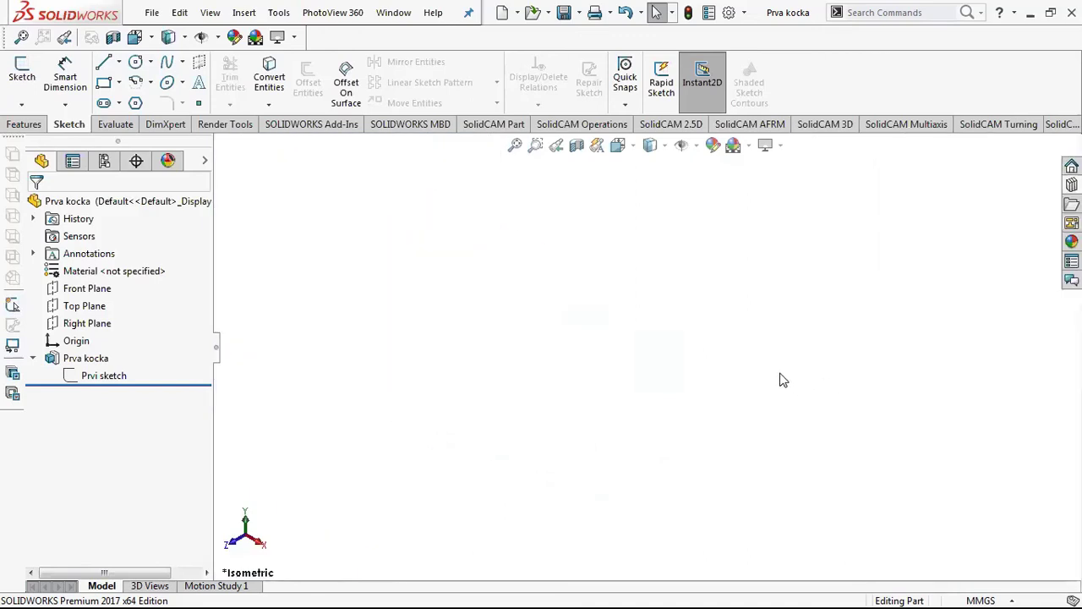
pyautogui.press('f')
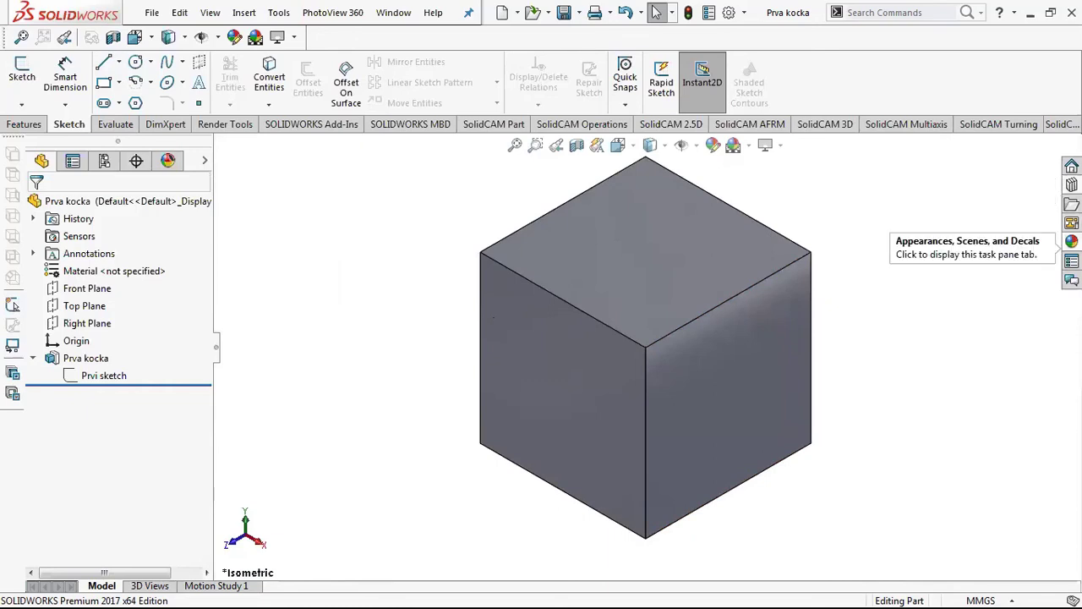
pyautogui.click(1071, 280)
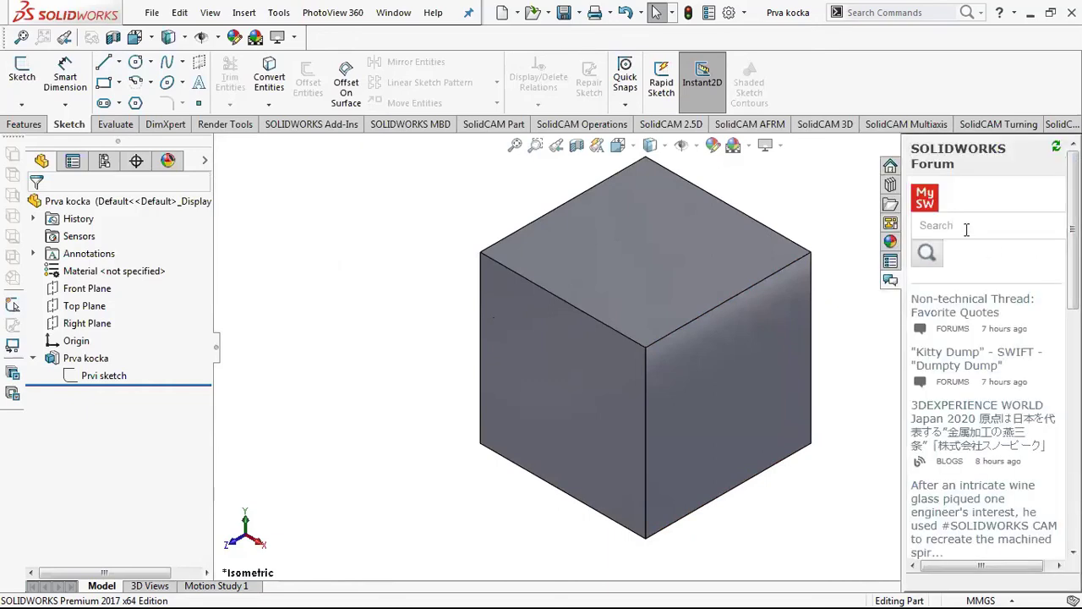
pyautogui.click(891, 261)
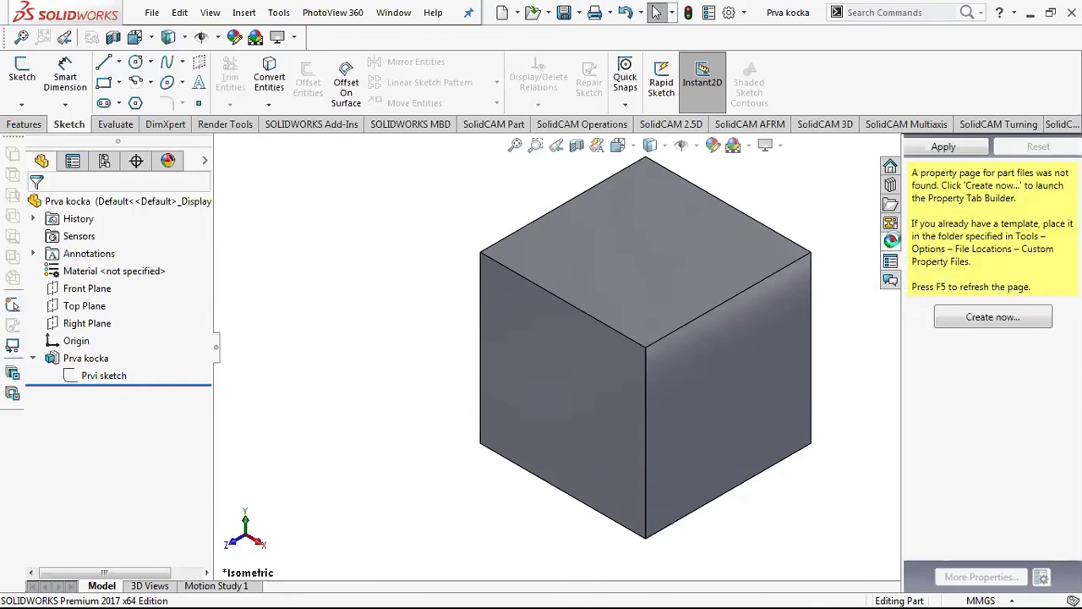
pyautogui.click(890, 241)
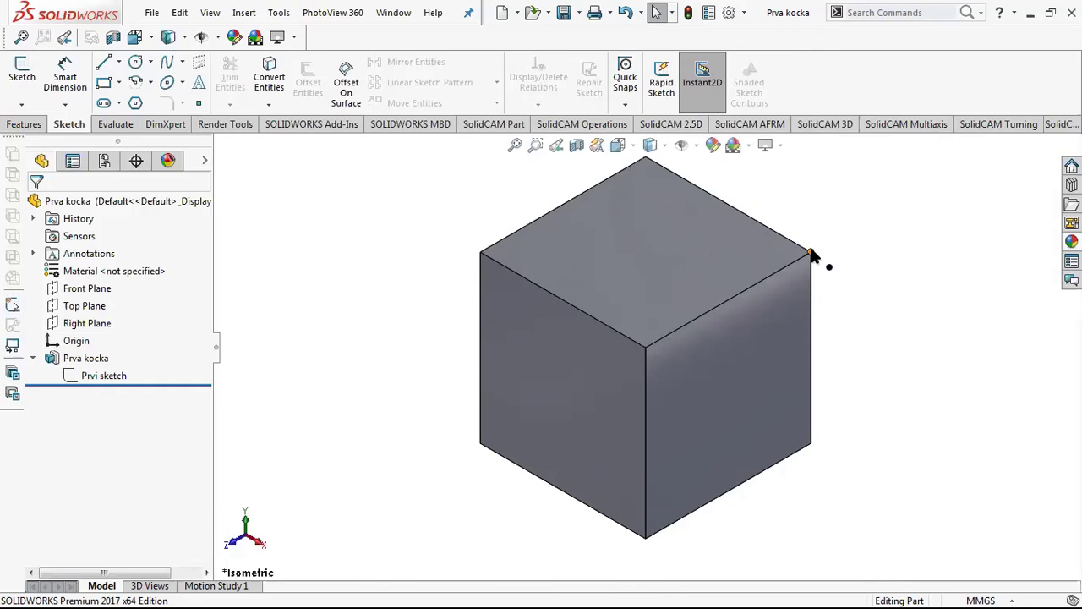
pyautogui.press('f')
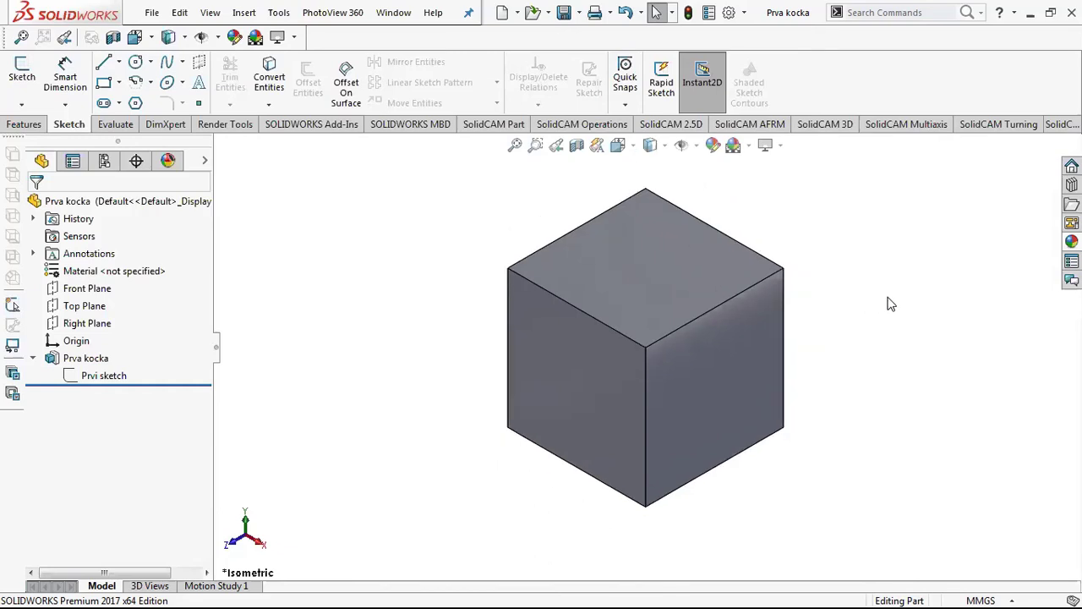
# - Launch SOLIDWORKS Tutorials from the Help menu
pyautogui.click(439, 17)
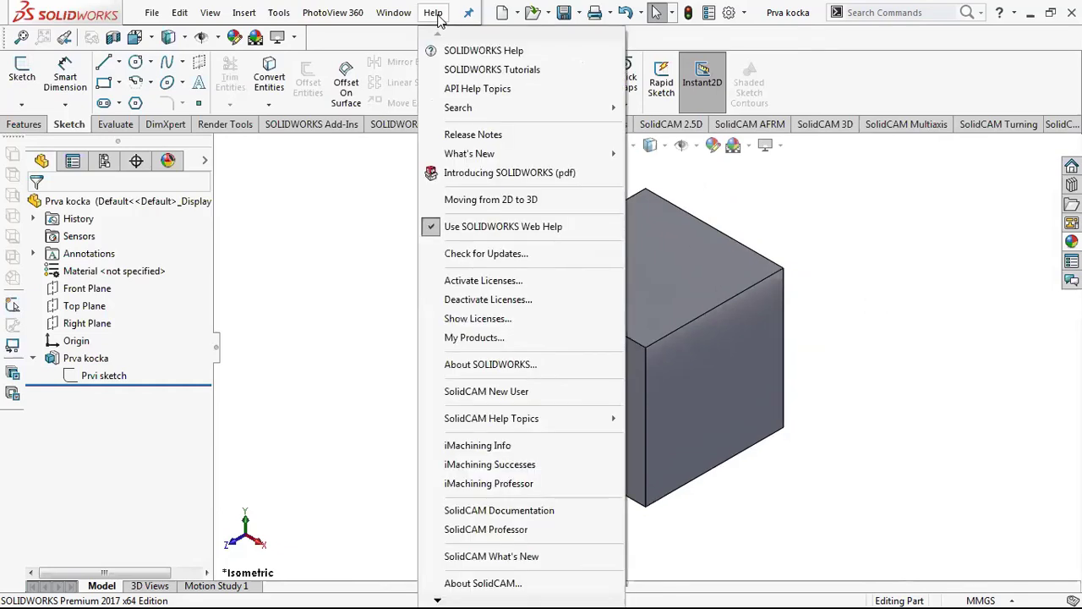
pyautogui.click(470, 74)
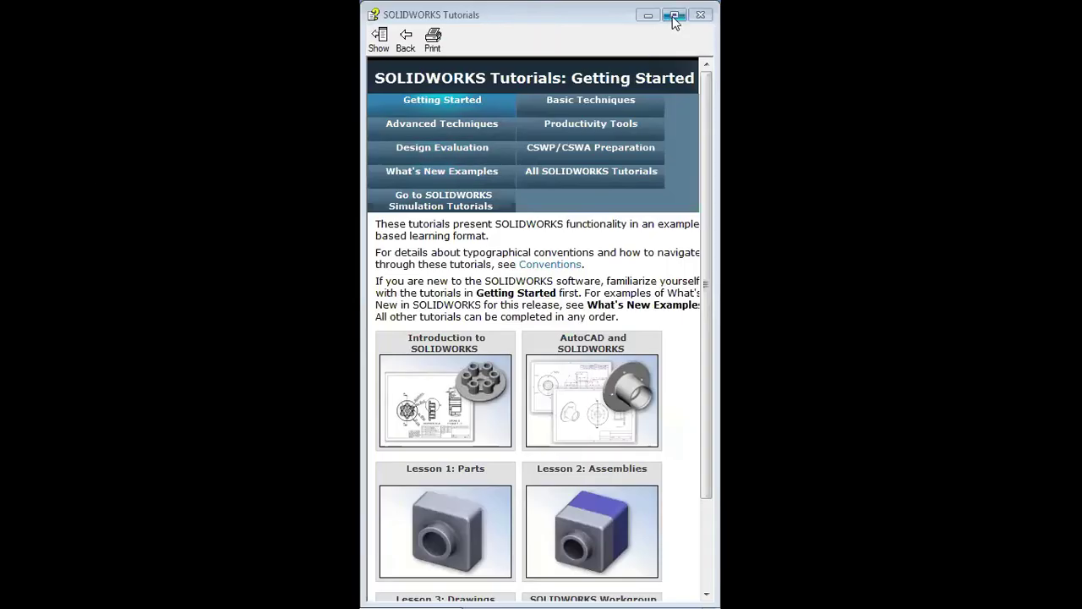
# - Maximize the Tutorials window and show the All SOLIDWORKS Tutorials list, then restore its size
pyautogui.click(674, 17)
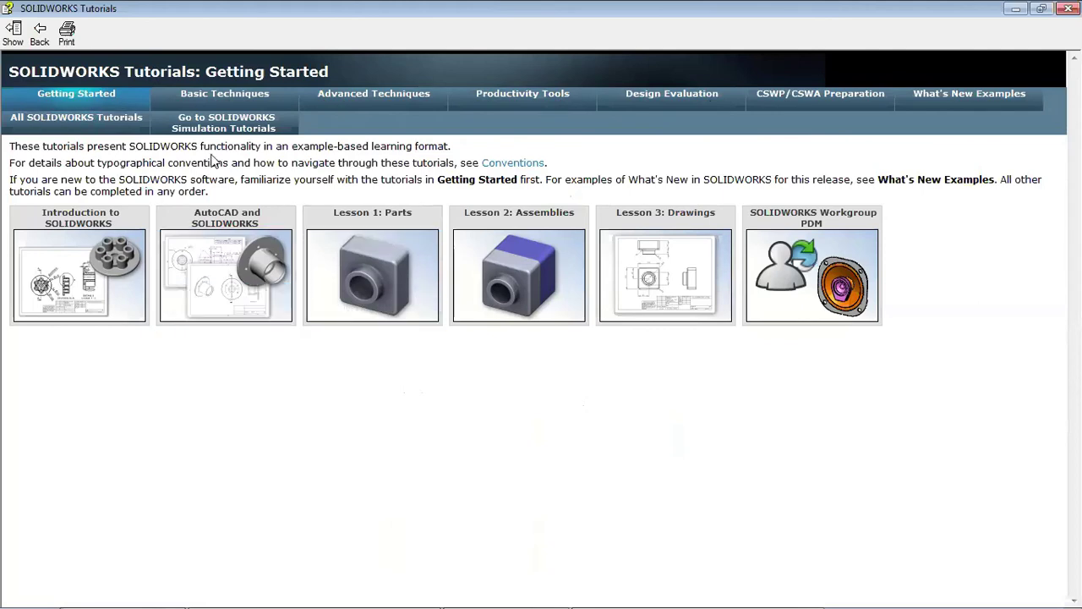
pyautogui.click(56, 118)
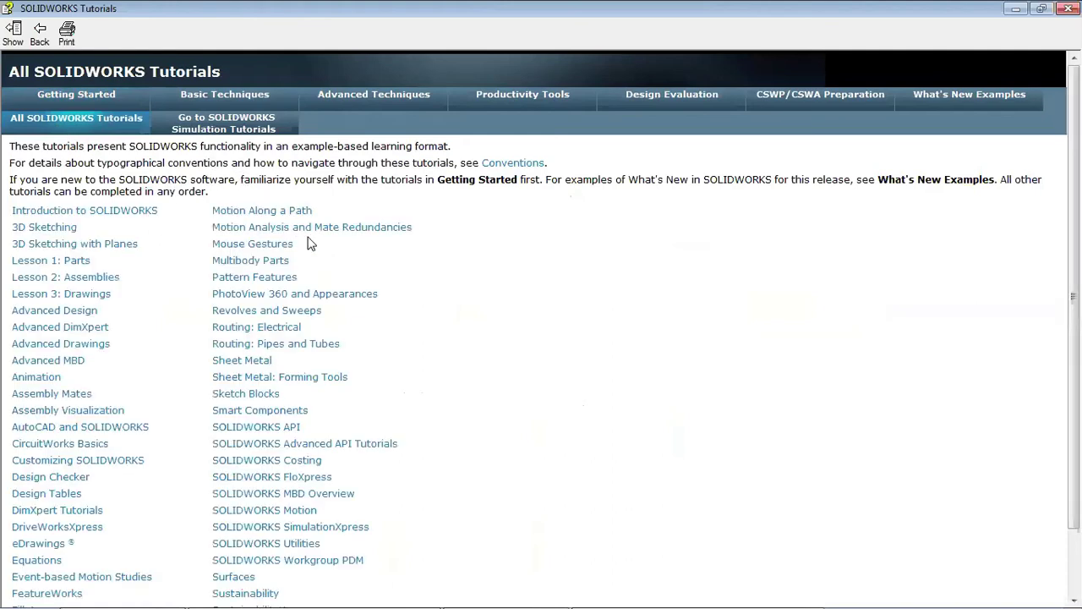
pyautogui.scroll(-2, 781, 314)
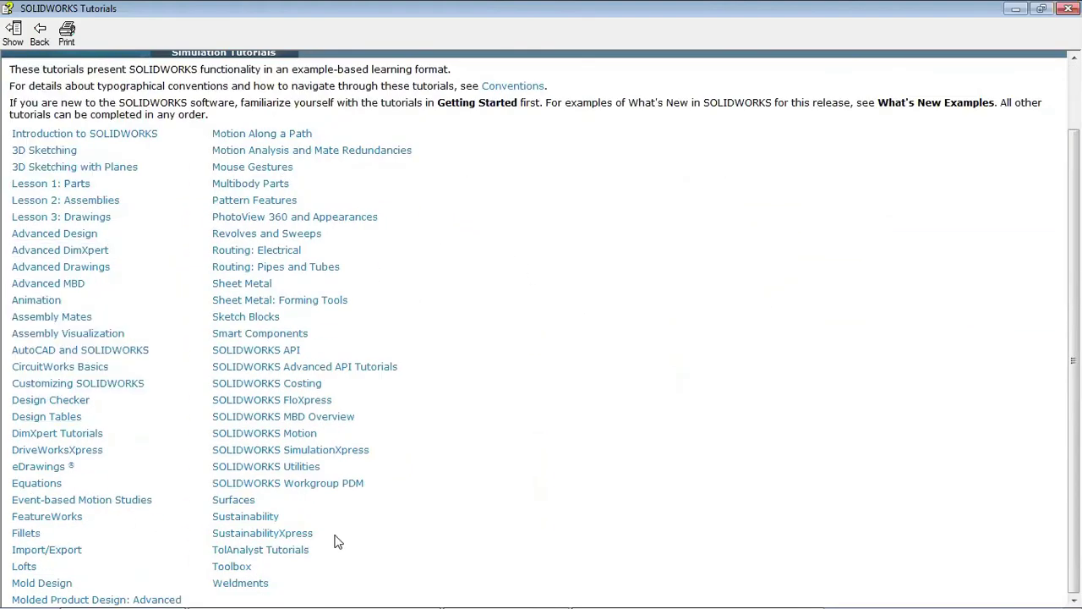
pyautogui.moveTo(266, 383)
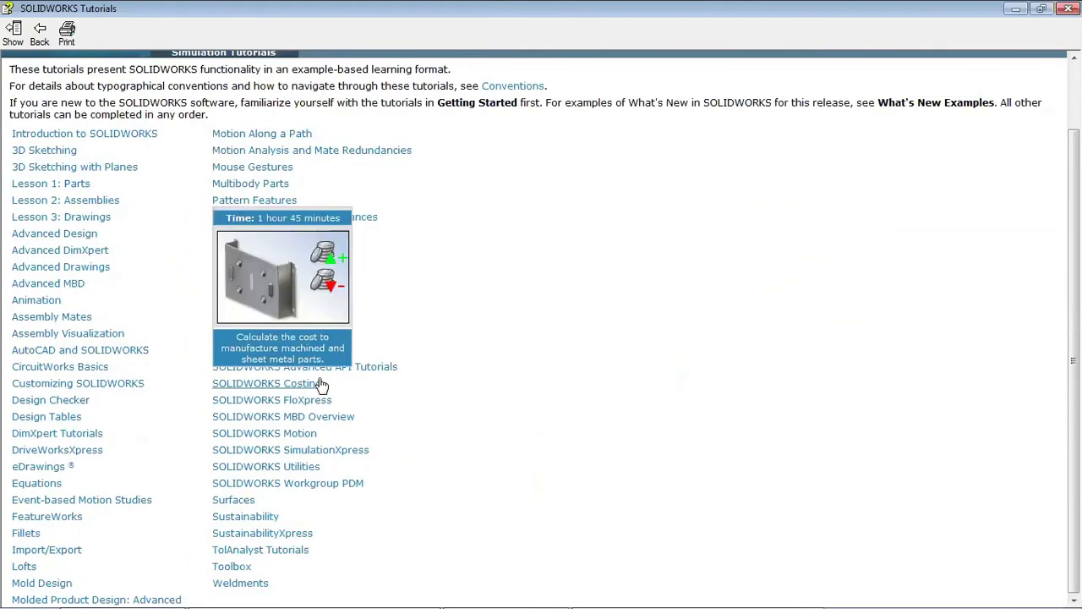
pyautogui.scroll(2, 569, 293)
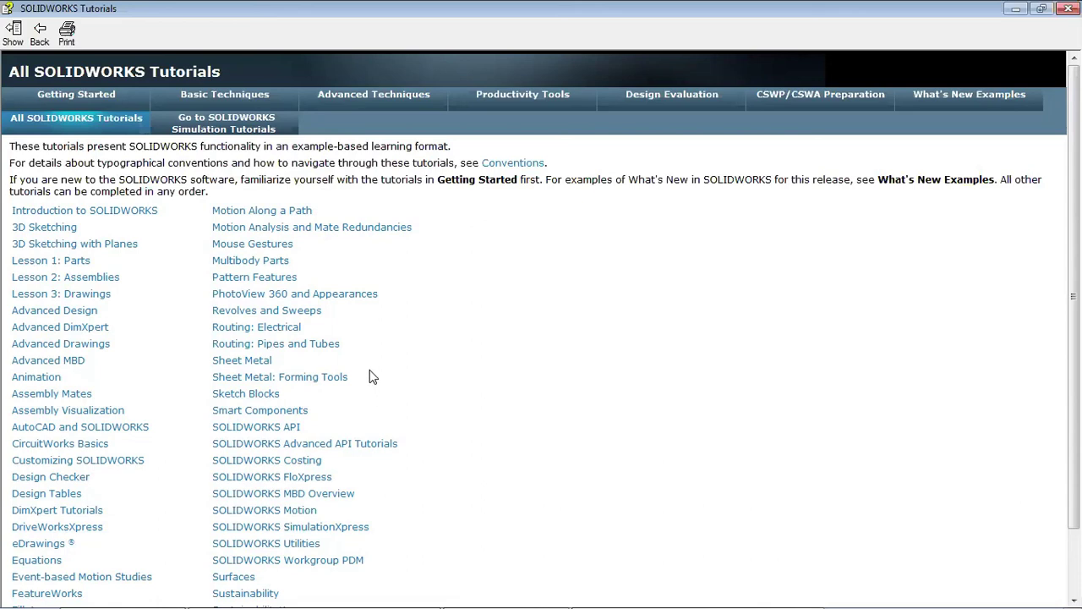
pyautogui.click(1043, 9)
pyautogui.scroll(-1, 635, 317)
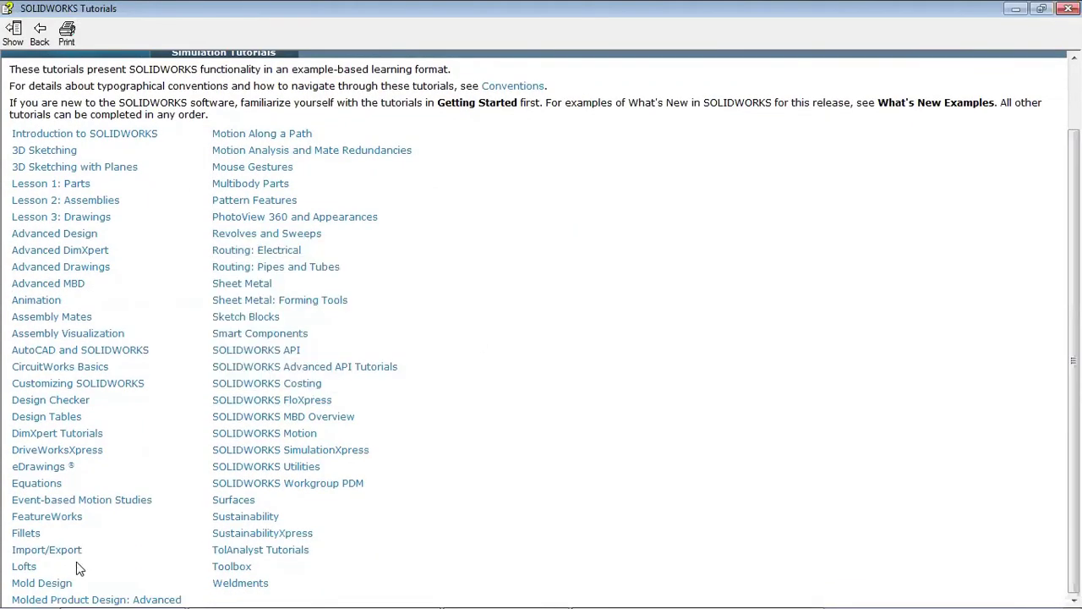
pyautogui.moveTo(41, 582)
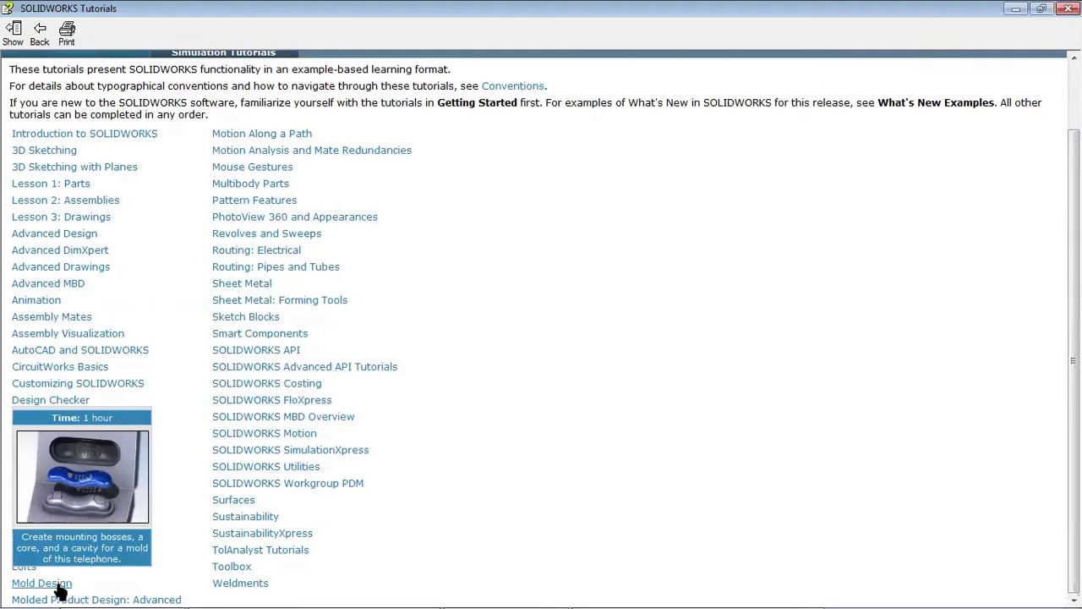
# - Open the Mold Design tutorial and load its telephone part from Opening the Model
pyautogui.click(57, 585)
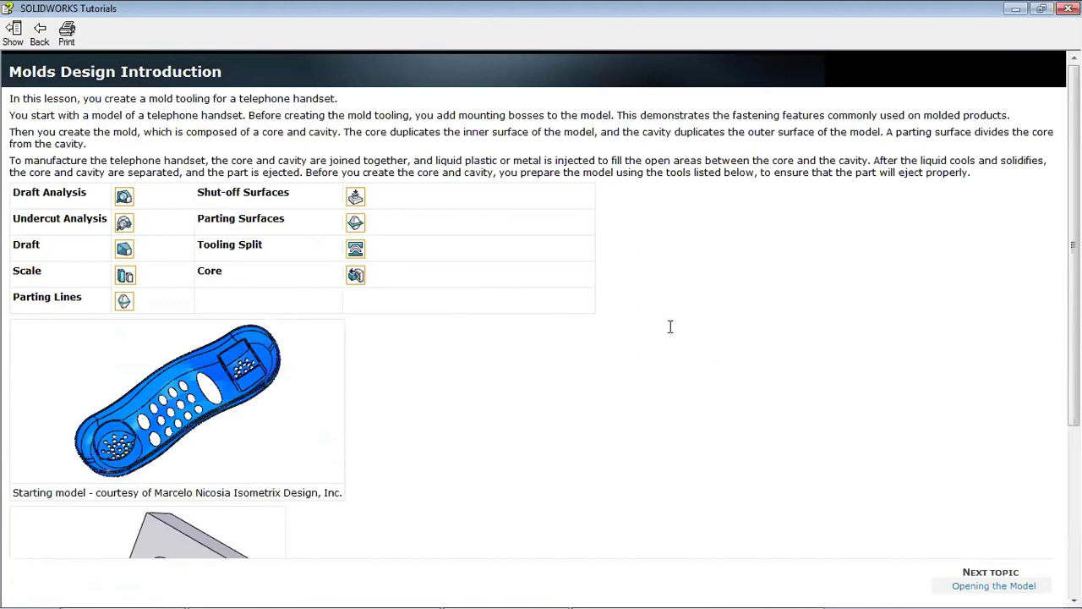
pyautogui.scroll(-3, 467, 267)
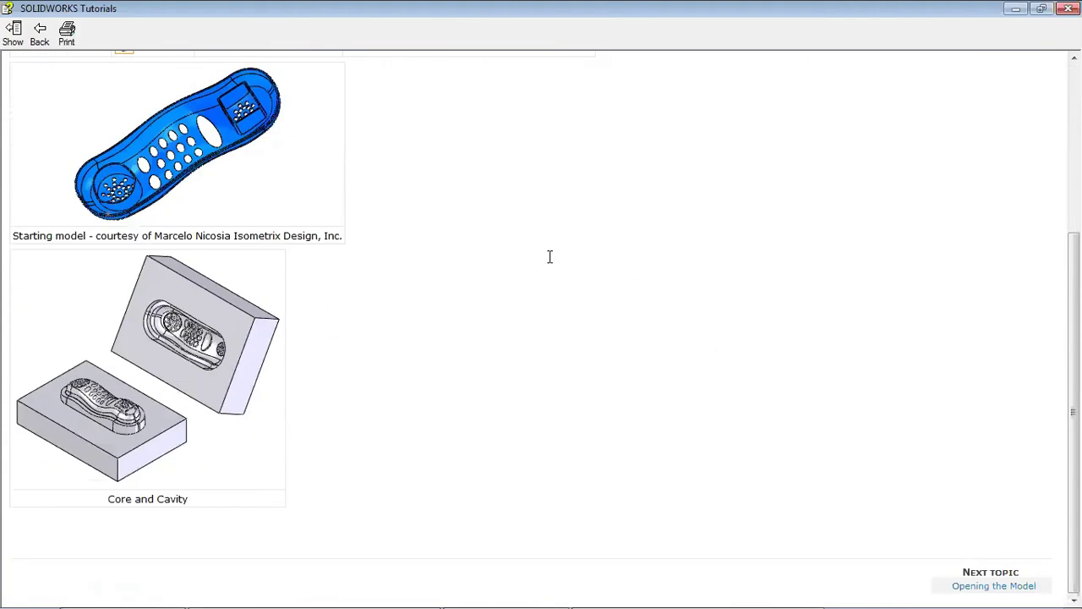
pyautogui.scroll(3, 549, 257)
pyautogui.scroll(-3, 550, 262)
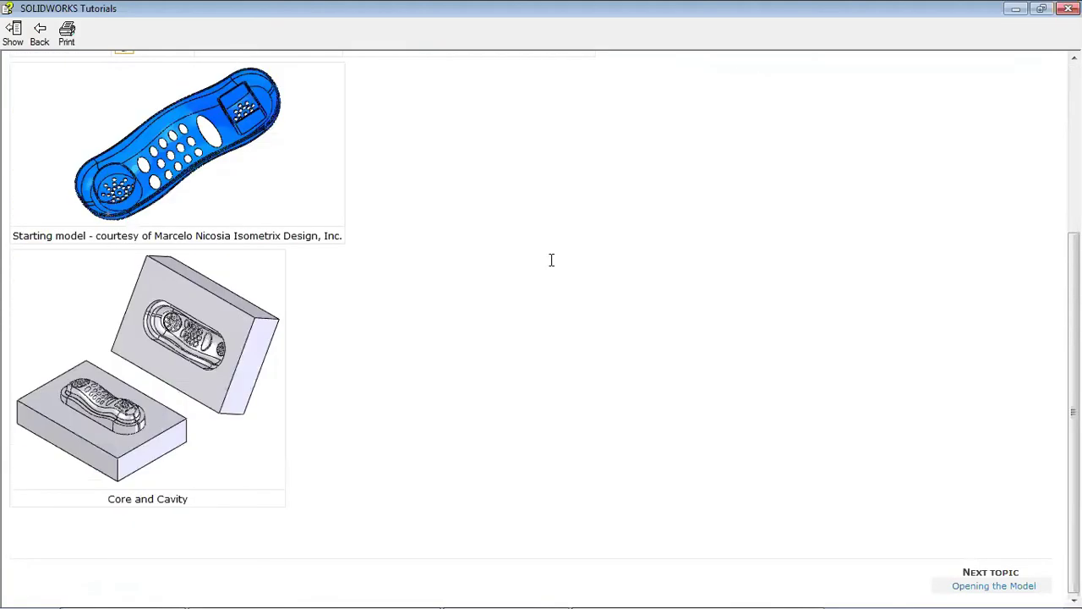
pyautogui.click(970, 586)
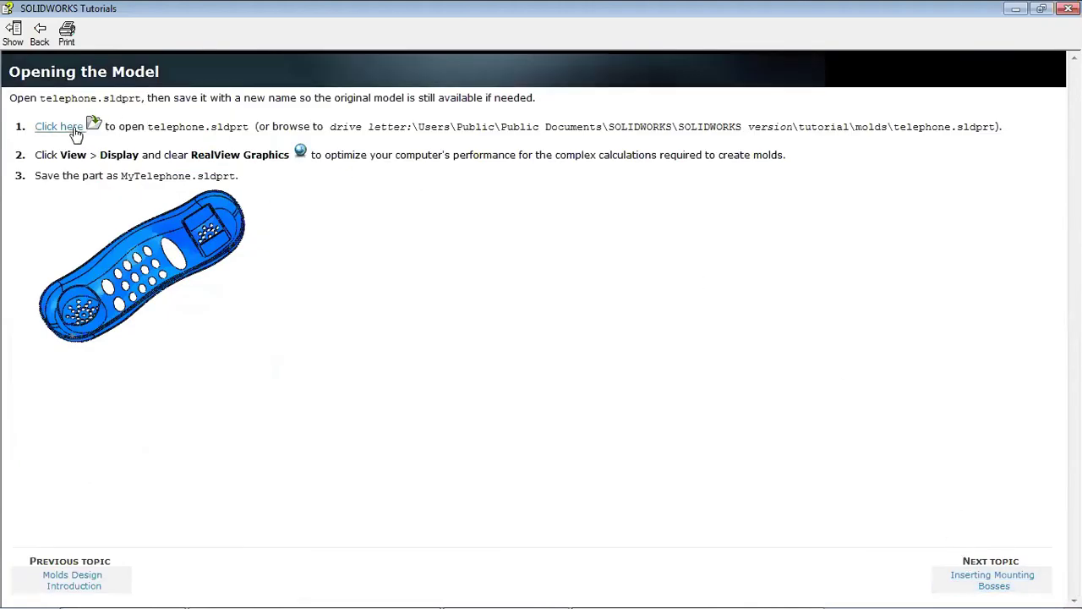
pyautogui.click(74, 129)
pyautogui.click(573, 339)
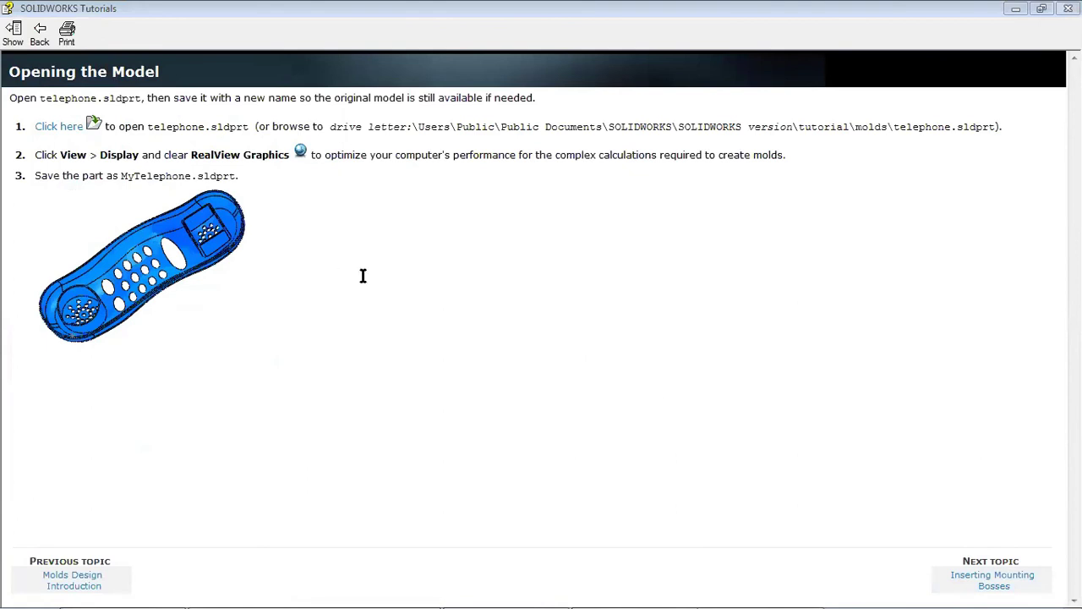
# - Go to the Inserting Mounting Bosses topic and scroll through its steps
pyautogui.click(1005, 585)
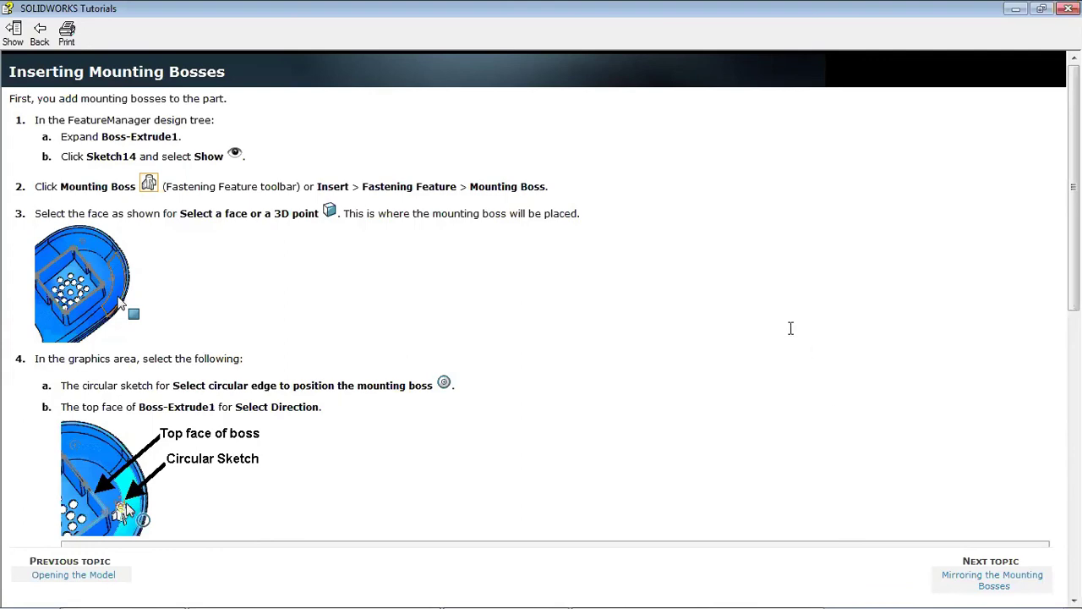
pyautogui.scroll(-3, 282, 332)
pyautogui.scroll(-2, 278, 331)
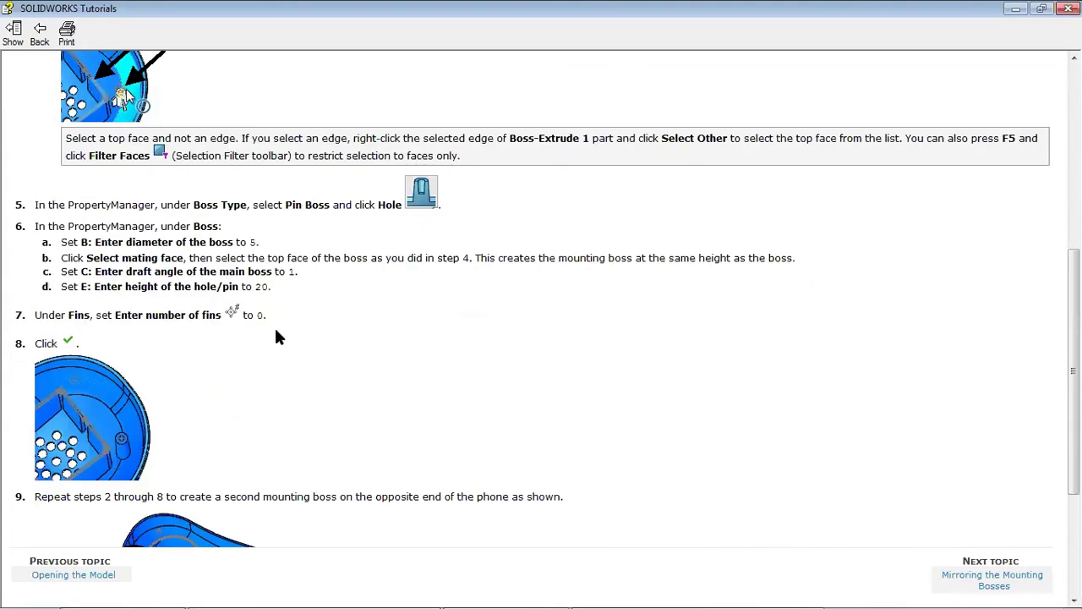
pyautogui.scroll(-4, 278, 331)
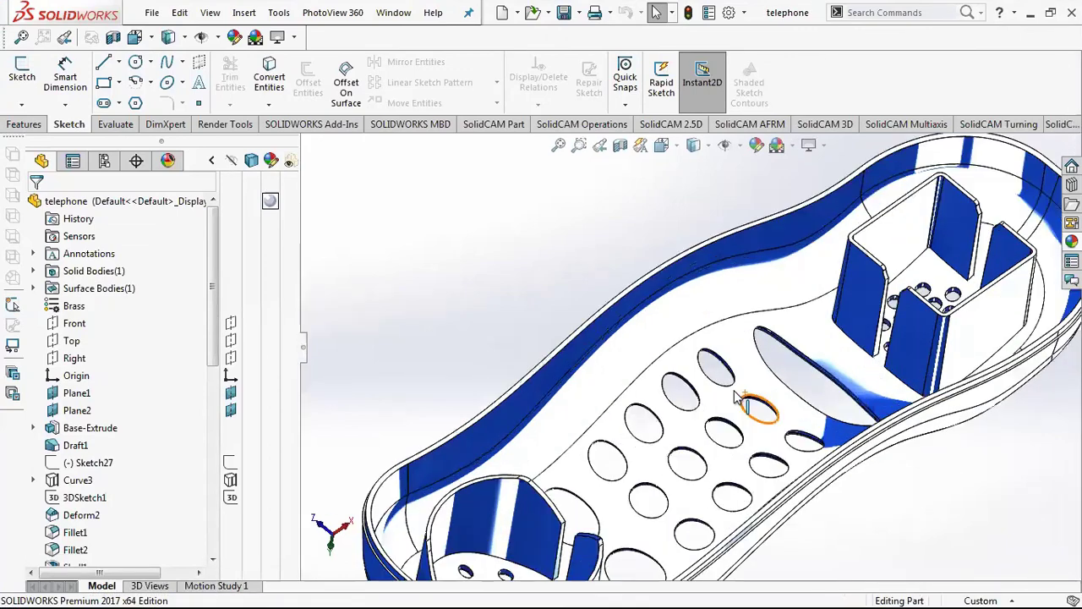
# - Orbit and zoom around the telephone, including its hollow interior, ending on the isometric view
pyautogui.scroll(-5, 744, 406)
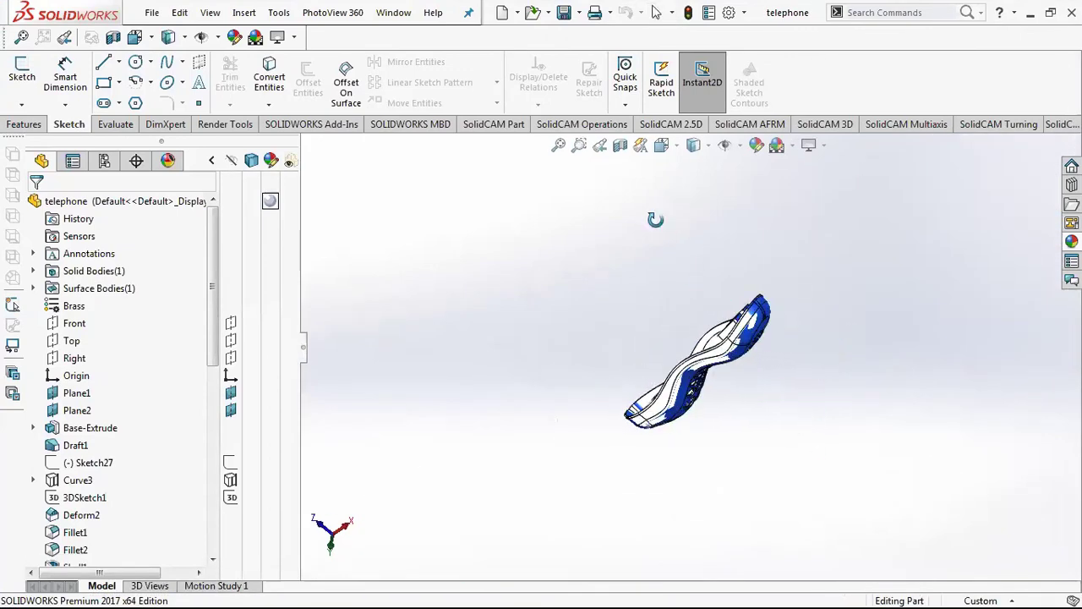
pyautogui.moveTo(652, 217)
pyautogui.mouseDown(button='middle')
pyautogui.moveTo(797, 358)
pyautogui.moveTo(668, 376)
pyautogui.moveTo(773, 464)
pyautogui.mouseUp(button='middle')
pyautogui.scroll(5, 732, 344)
pyautogui.scroll(3, 649, 402)
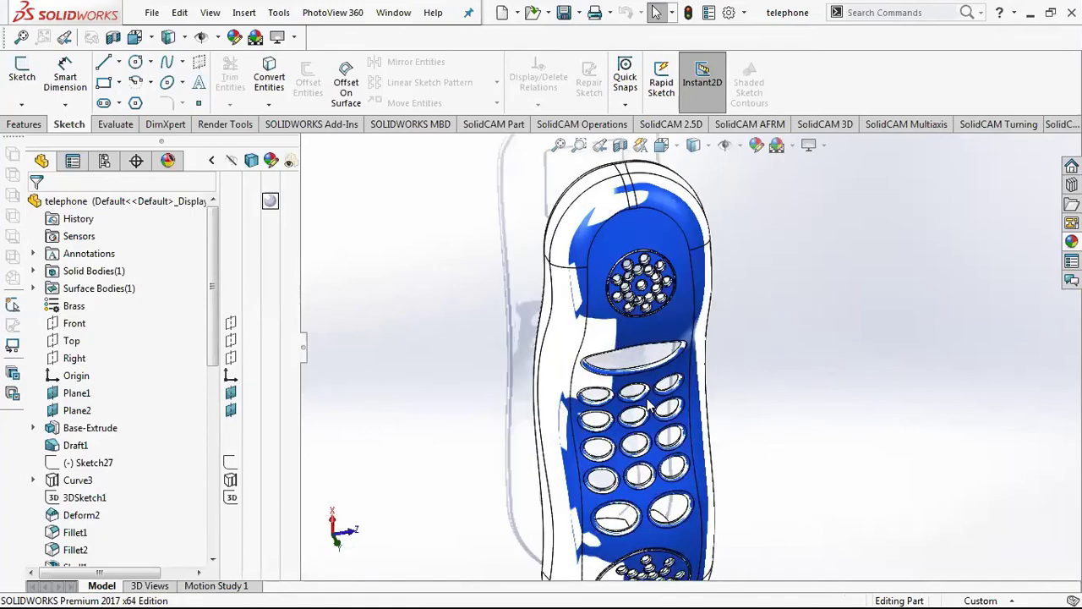
pyautogui.moveTo(648, 404)
pyautogui.mouseDown(button='middle')
pyautogui.moveTo(708, 377)
pyautogui.moveTo(793, 443)
pyautogui.moveTo(792, 493)
pyautogui.moveTo(812, 490)
pyautogui.moveTo(756, 363)
pyautogui.moveTo(684, 332)
pyautogui.moveTo(729, 284)
pyautogui.mouseUp(button='middle')
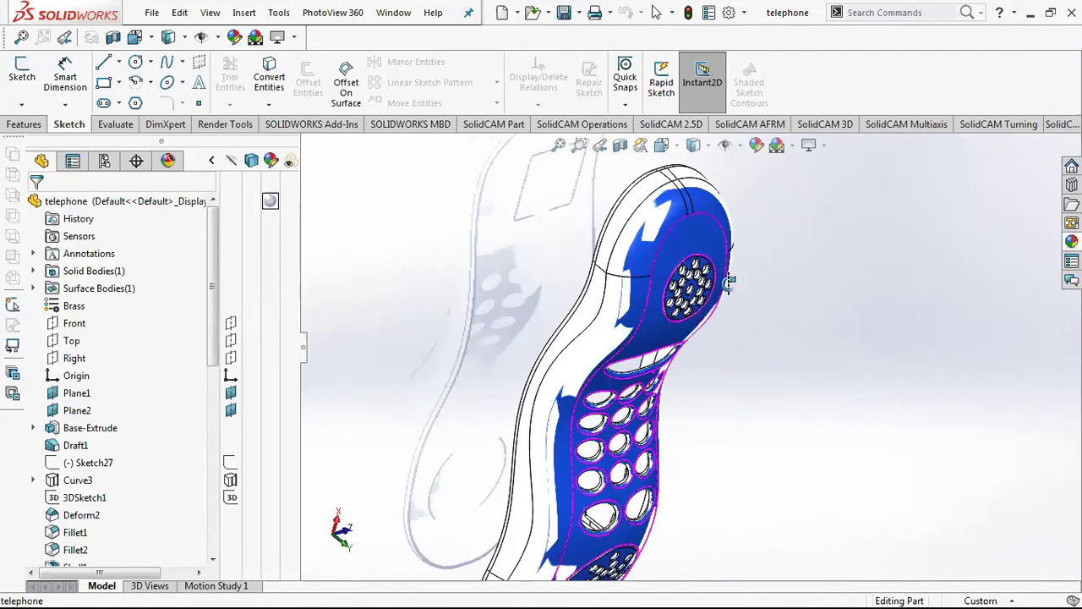
pyautogui.moveTo(856, 388)
pyautogui.mouseDown(button='middle')
pyautogui.moveTo(869, 302)
pyautogui.moveTo(835, 292)
pyautogui.mouseUp(button='middle')
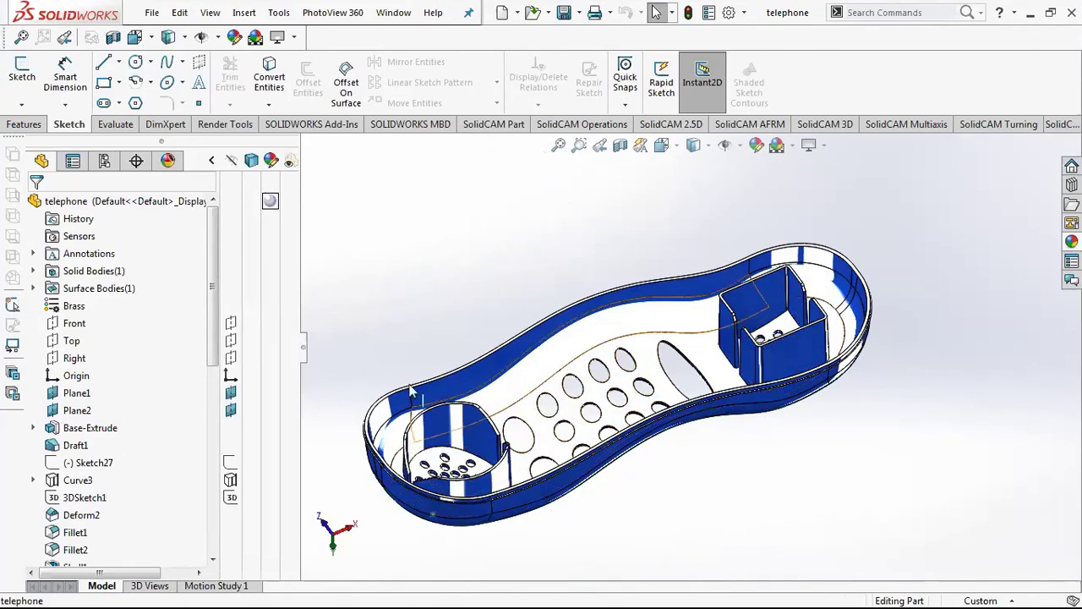
pyautogui.scroll(-1, 215, 292)
pyautogui.moveTo(214, 292); pyautogui.dragTo(212, 491)
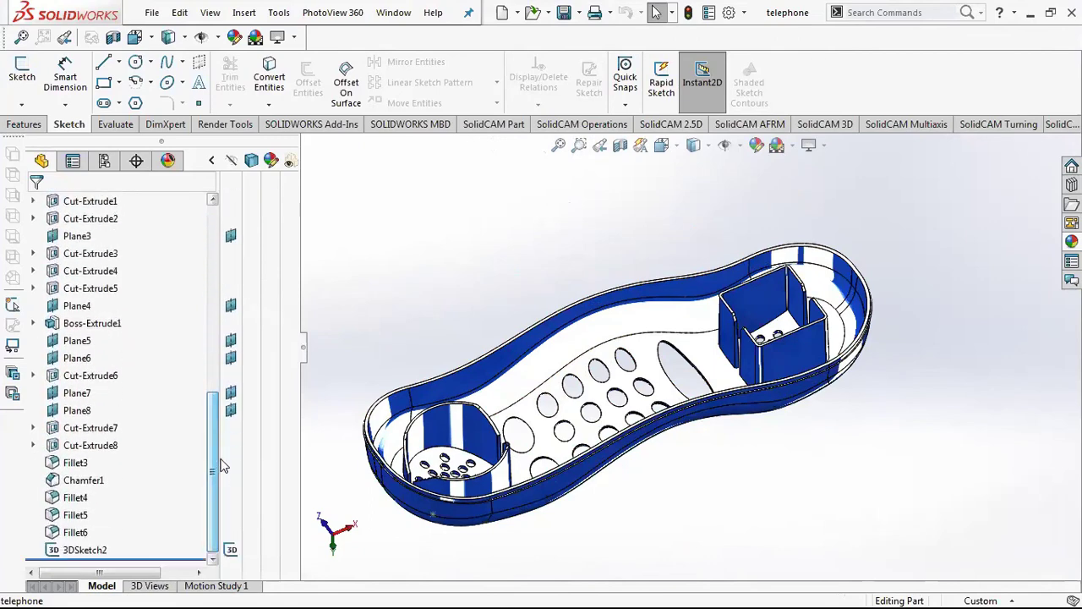
pyautogui.hotkey('ctrl', '7')
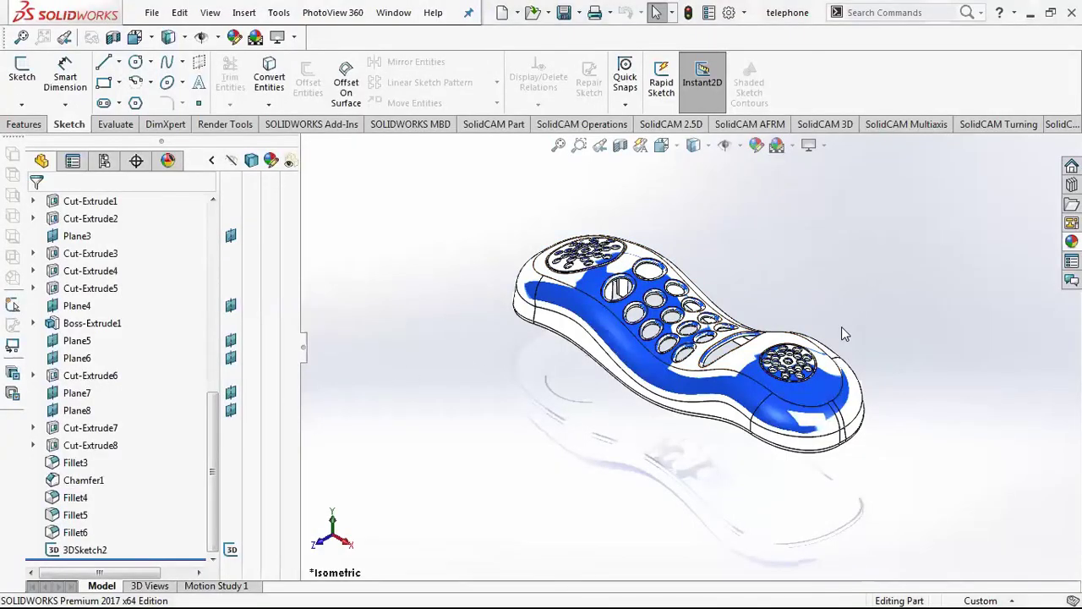
# - Cycle the telephone through isometric, front, right and front views, finishing on isometric
pyautogui.moveTo(872, 371)
pyautogui.mouseDown(button='middle')
pyautogui.moveTo(710, 218)
pyautogui.moveTo(683, 218)
pyautogui.moveTo(894, 364)
pyautogui.mouseUp(button='middle')
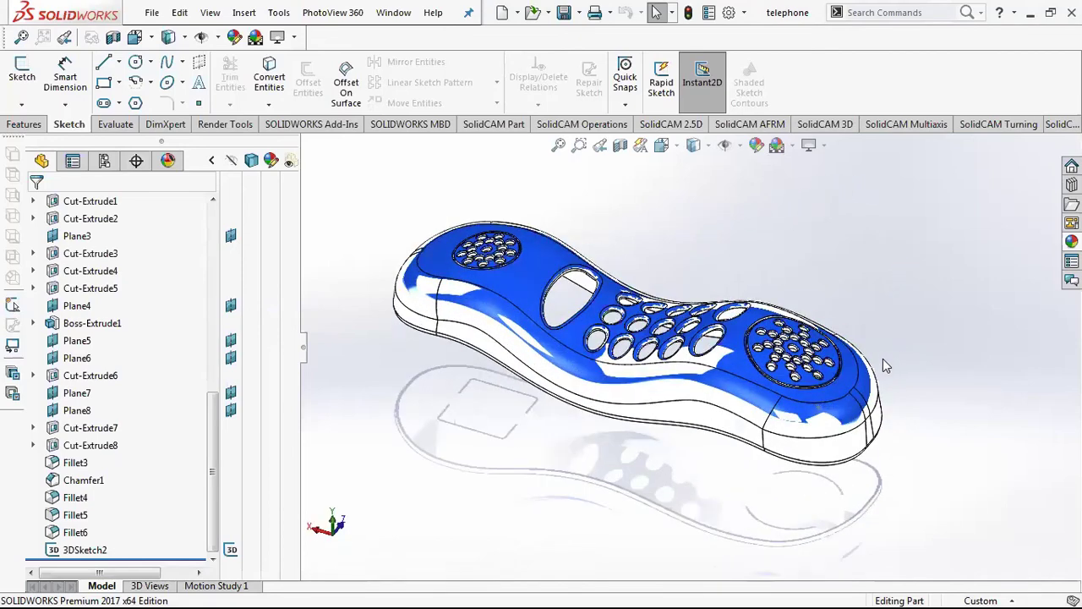
pyautogui.hotkey('ctrl', '7')
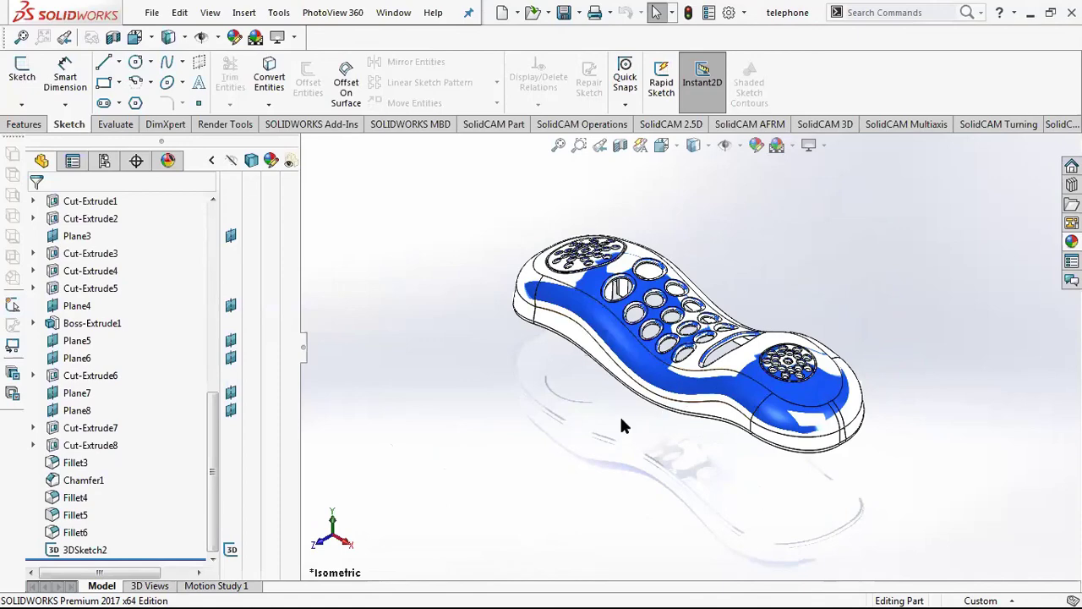
pyautogui.hotkey('ctrl', '1')
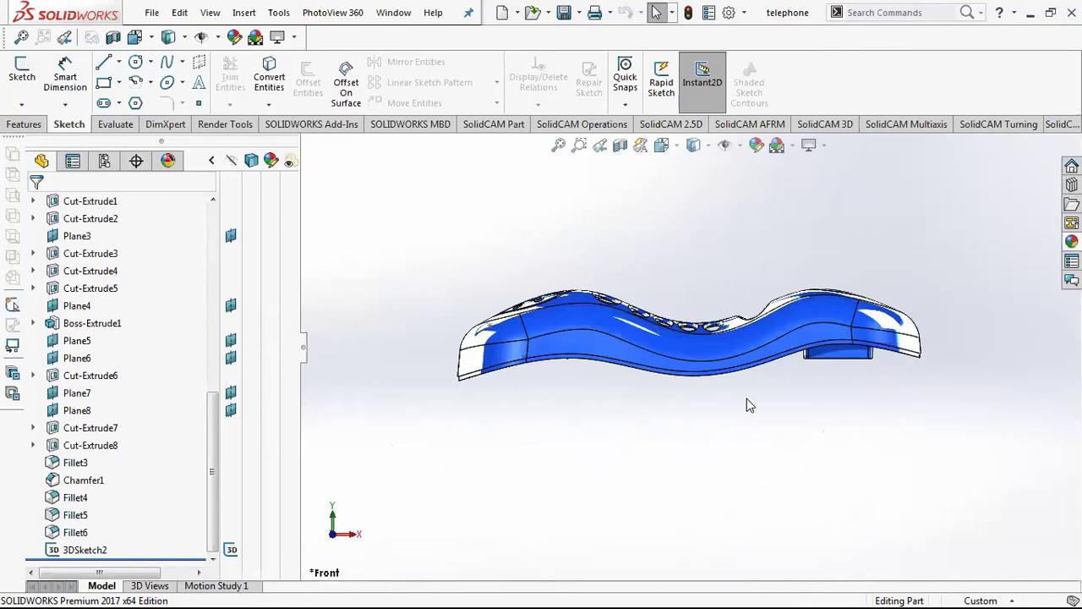
pyautogui.hotkey('ctrl', '7')
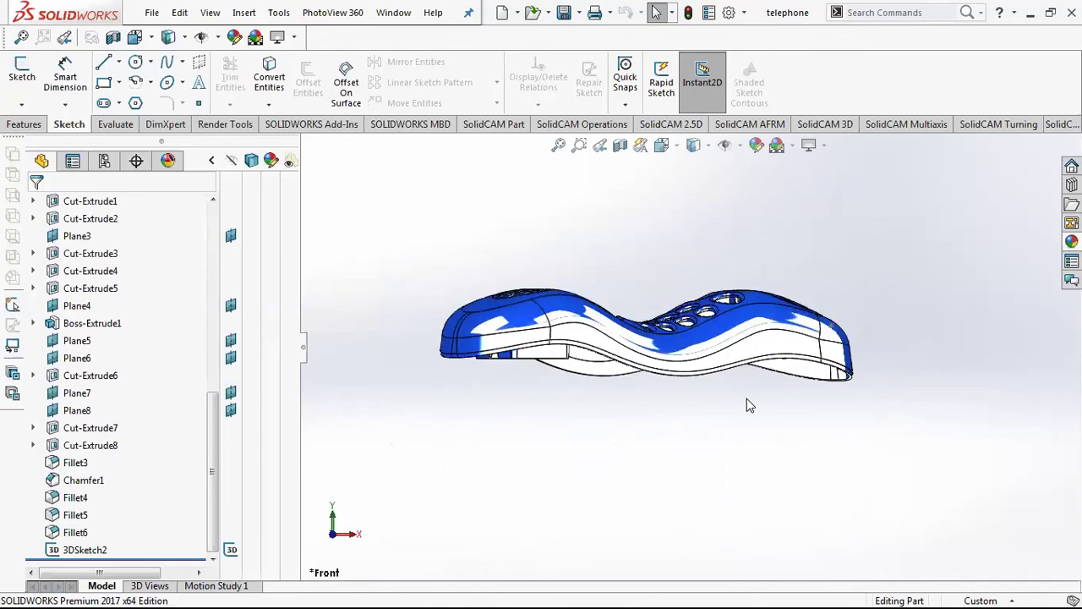
pyautogui.hotkey('ctrl', '4')
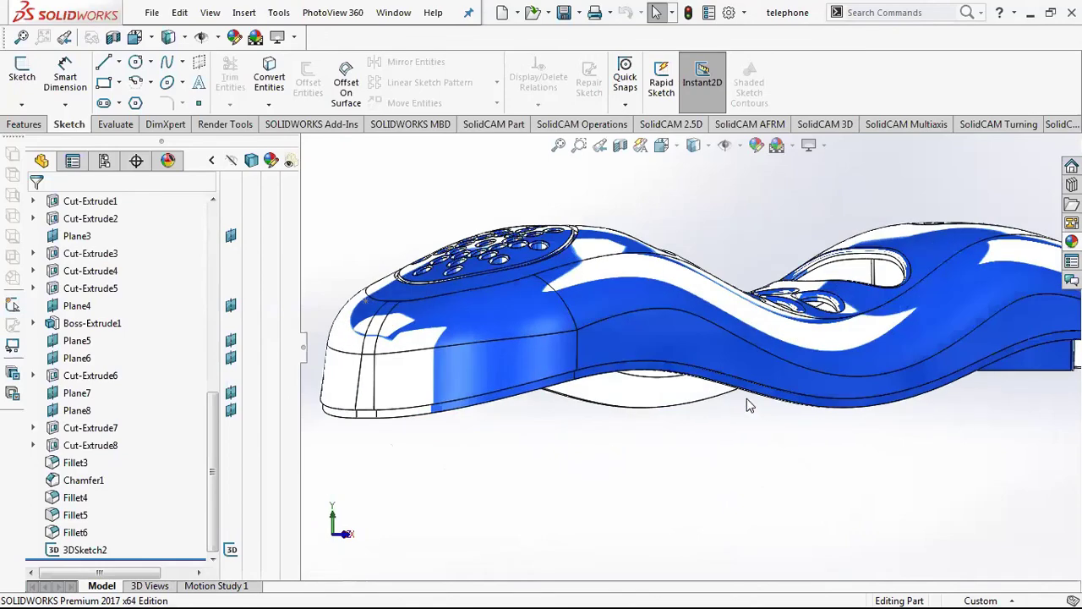
pyautogui.hotkey('ctrl', '1')
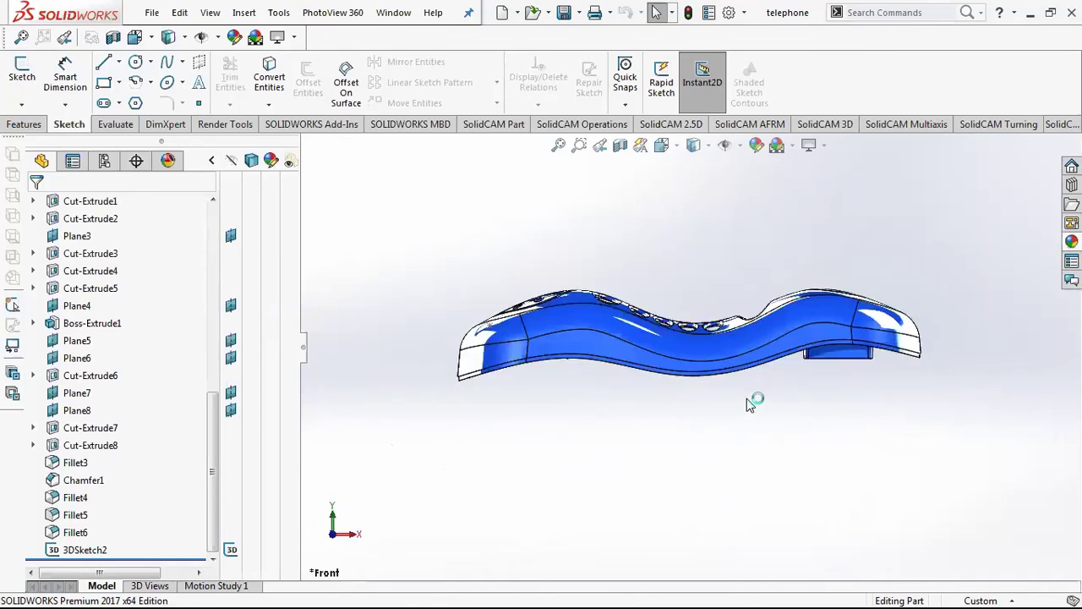
pyautogui.hotkey('ctrl', '7')
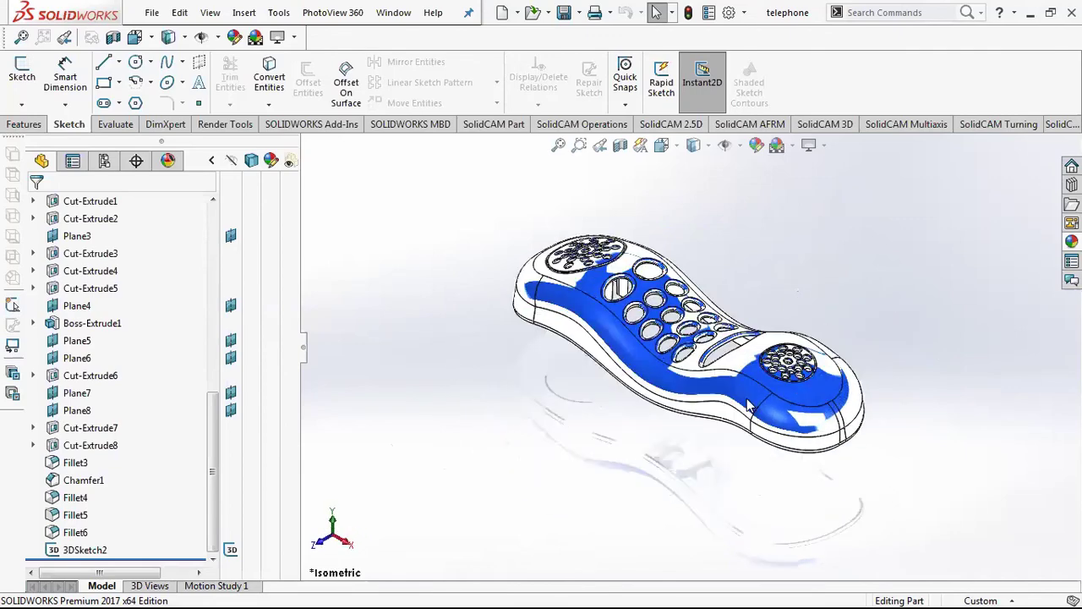
pyautogui.click(152, 13)
# - Set Save As type to STL (*.stl) with Binary output and the default coordinate system
pyautogui.click(214, 186)
pyautogui.click(271, 427)
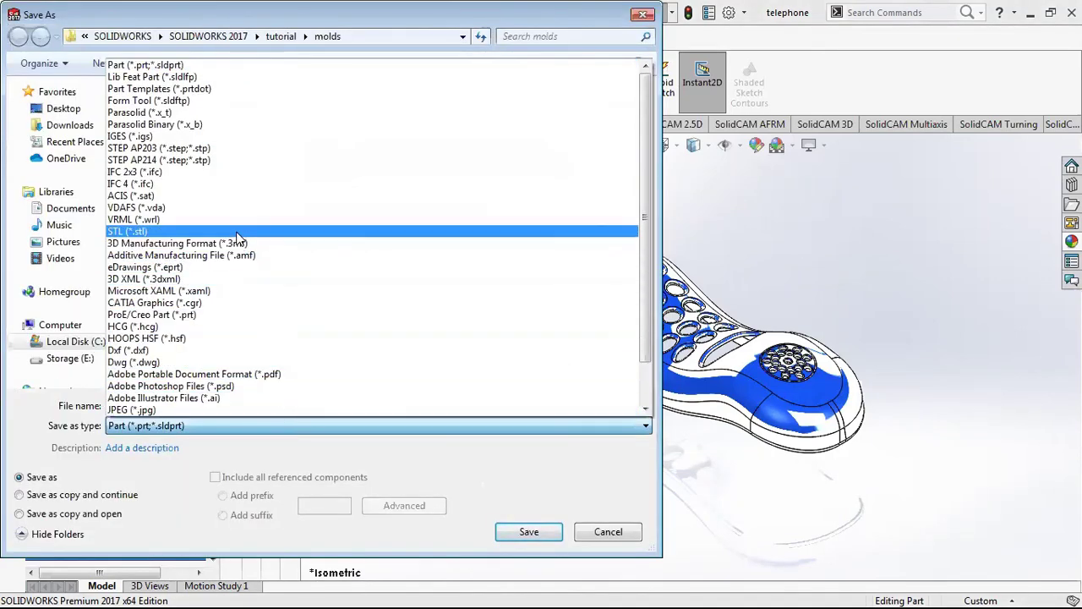
pyautogui.click(237, 233)
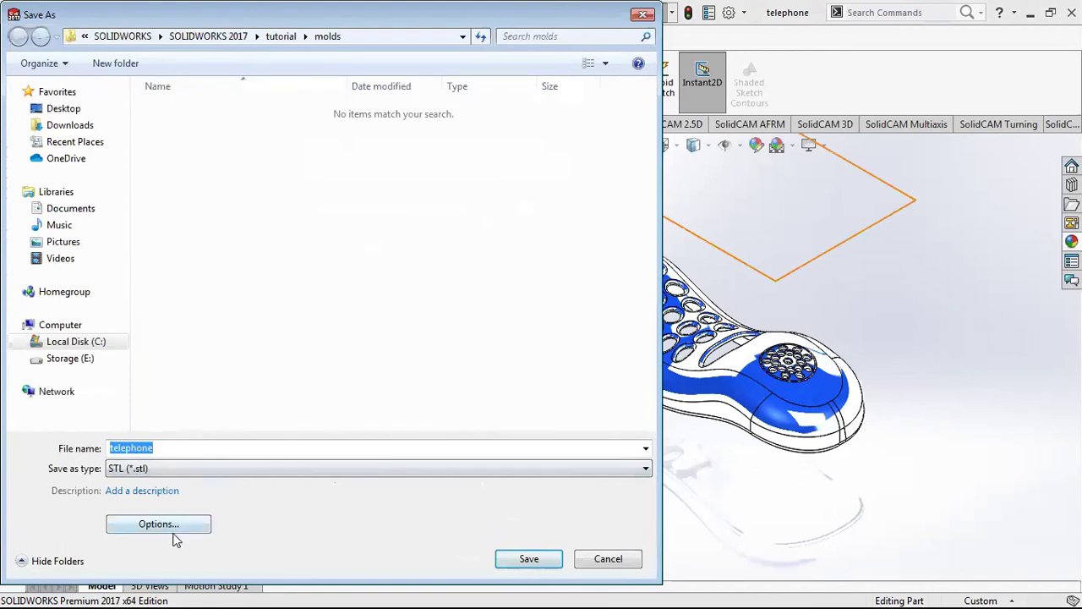
pyautogui.click(175, 538)
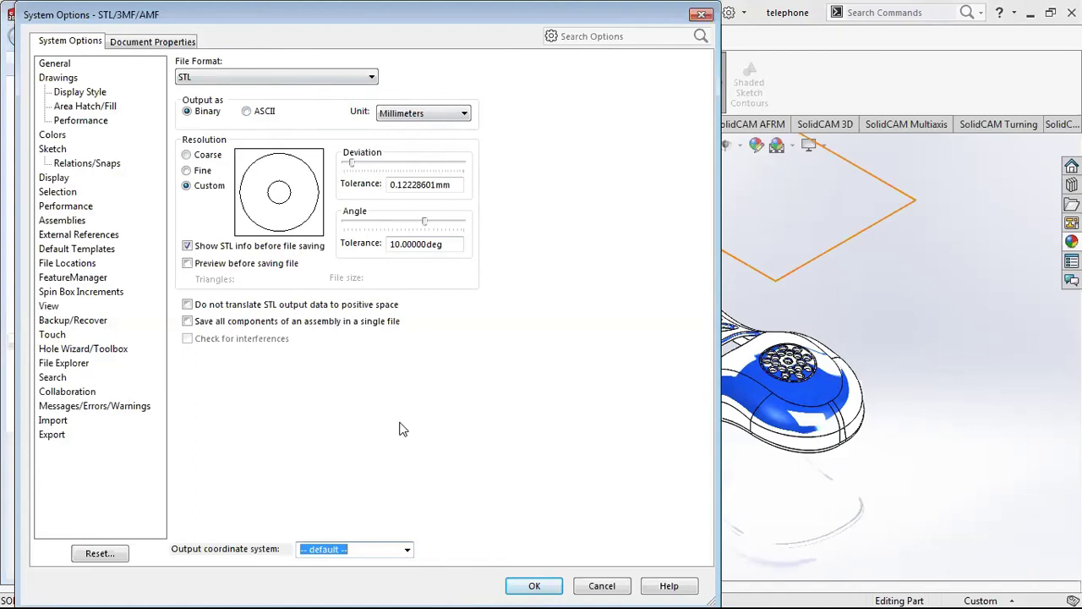
pyautogui.click(407, 548)
pyautogui.click(408, 550)
pyautogui.click(551, 586)
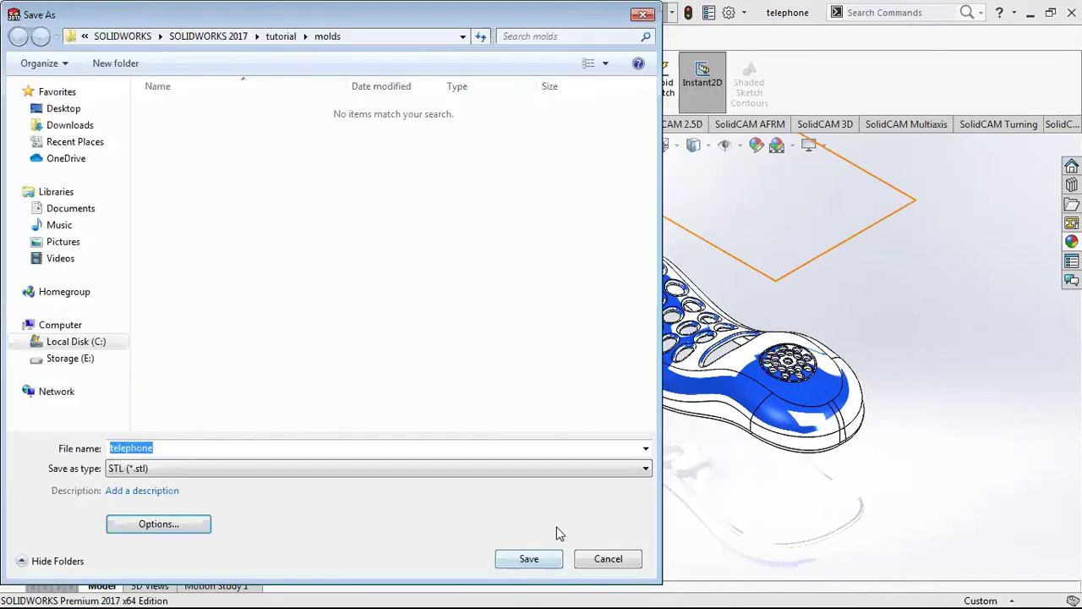
# - Save TELEPHONE.STL to the molds folder and confirm the 113,692-triangle binary STL export
pyautogui.click(556, 564)
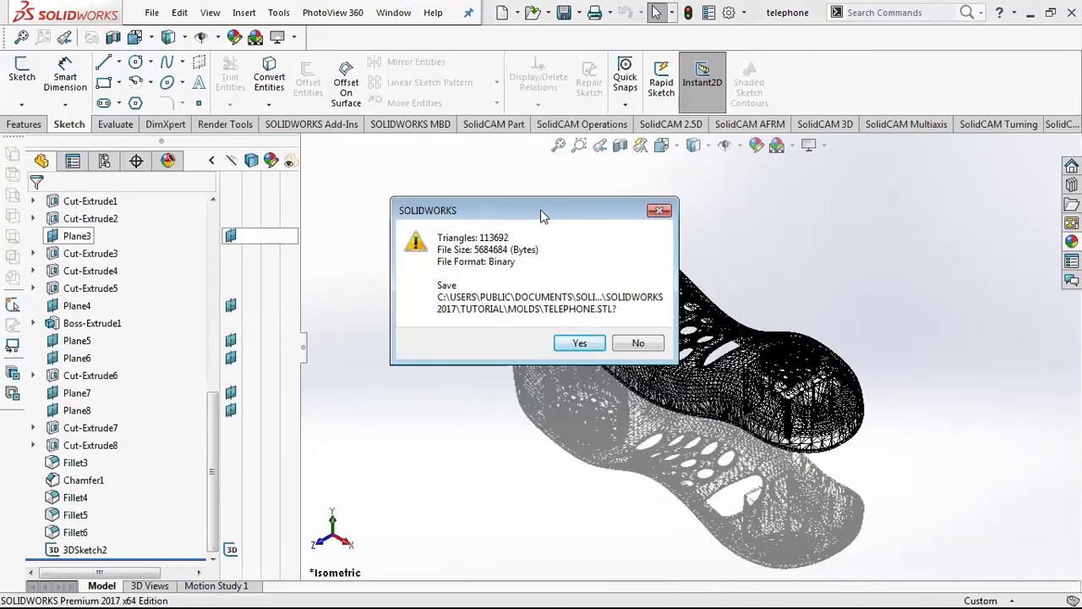
pyautogui.moveTo(540, 208); pyautogui.dragTo(542, 235)
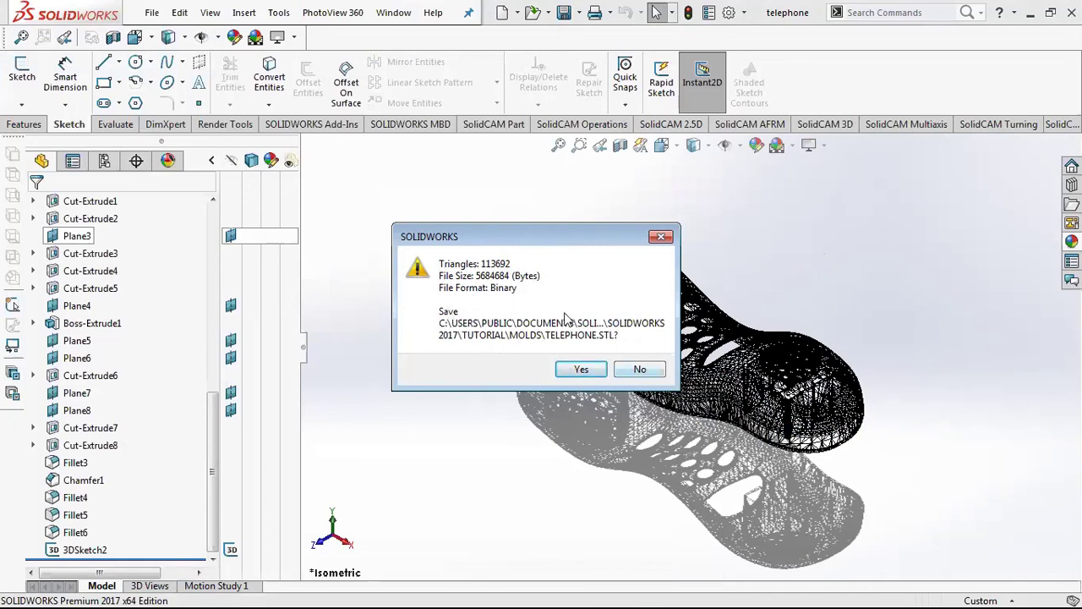
pyautogui.click(583, 370)
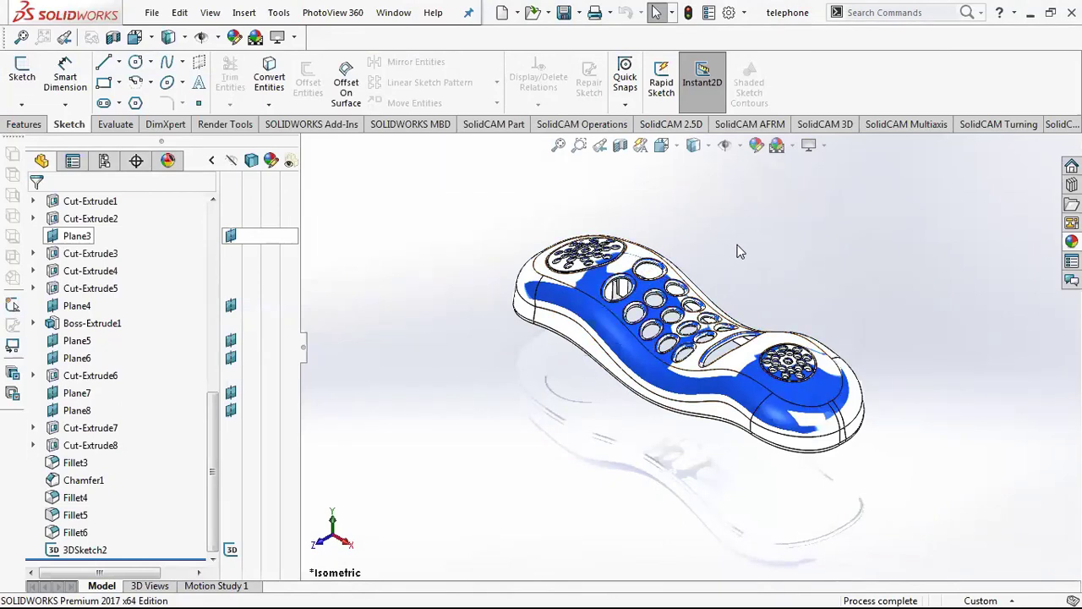
pyautogui.moveTo(679, 442)
pyautogui.mouseDown(button='middle')
pyautogui.moveTo(711, 378)
pyautogui.moveTo(672, 418)
pyautogui.moveTo(695, 447)
pyautogui.mouseUp(button='middle')
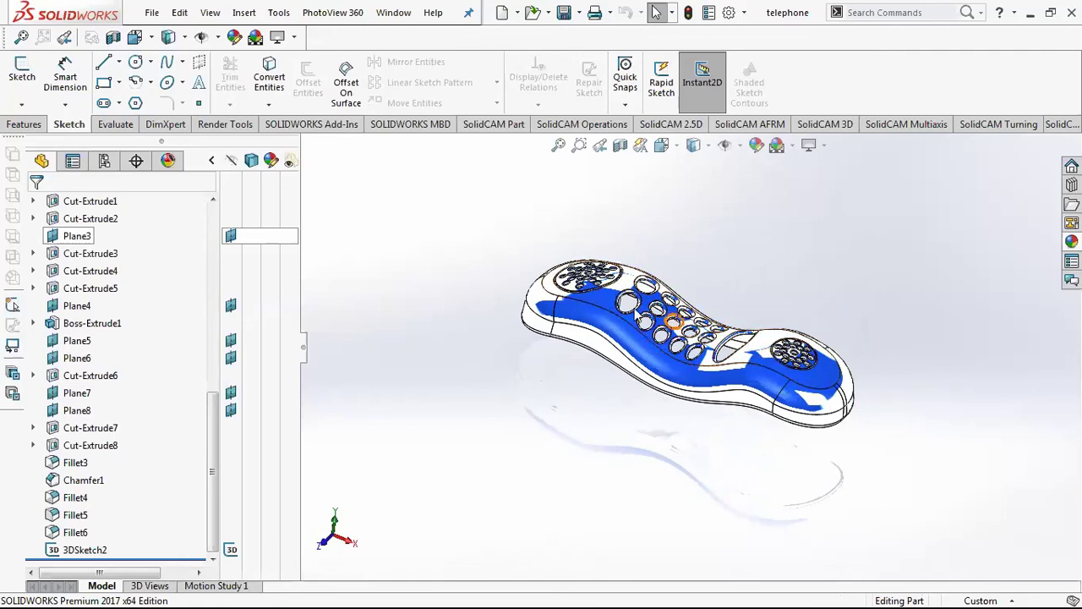
pyautogui.moveTo(626, 356)
pyautogui.mouseDown(button='middle')
pyautogui.moveTo(786, 419)
pyautogui.moveTo(803, 318)
pyautogui.moveTo(765, 389)
pyautogui.mouseUp(button='middle')
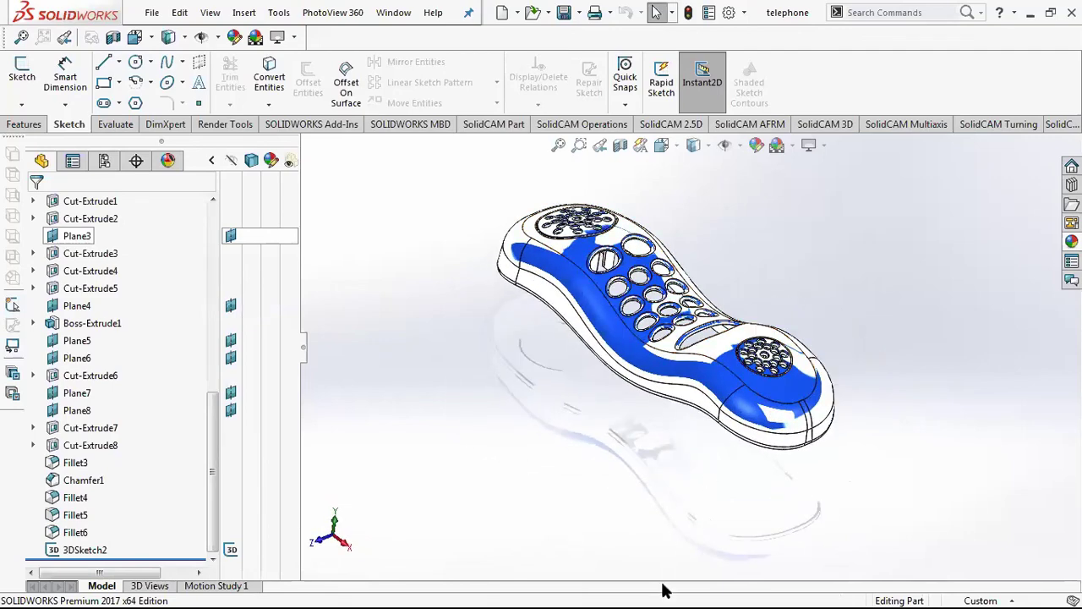